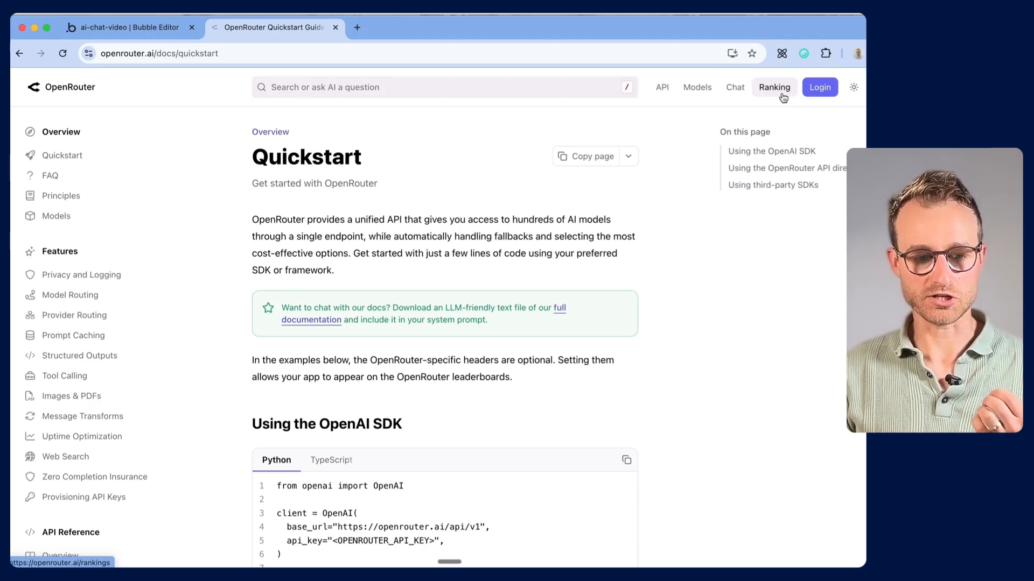
Step: Open the Chat completion endpoint page in the API Reference section of the OpenRouter docs
{"action": "scroll", "coordinate": [74, 378], "scroll_direction": "down", "scroll_amount": 5}
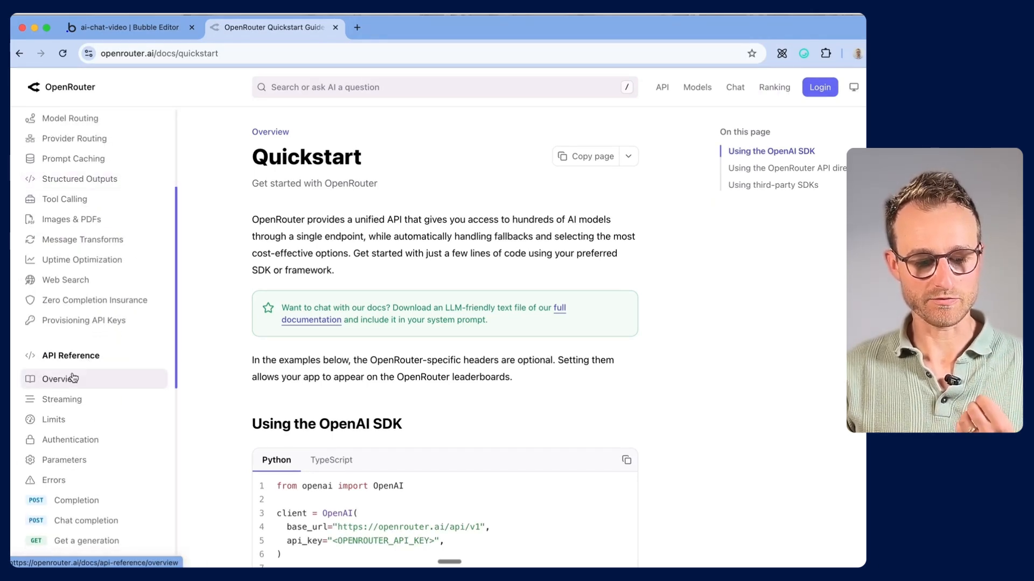
{"action": "scroll", "coordinate": [73, 378], "scroll_direction": "down", "scroll_amount": 3}
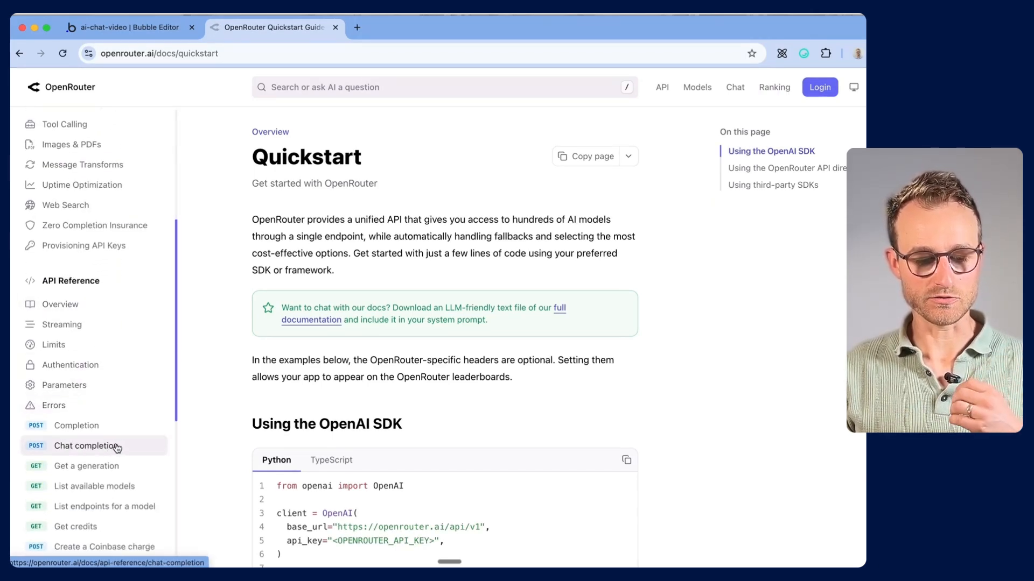
{"action": "scroll", "coordinate": [114, 447], "scroll_direction": "down", "scroll_amount": 2}
{"action": "scroll", "coordinate": [113, 407], "scroll_direction": "up", "scroll_amount": 3}
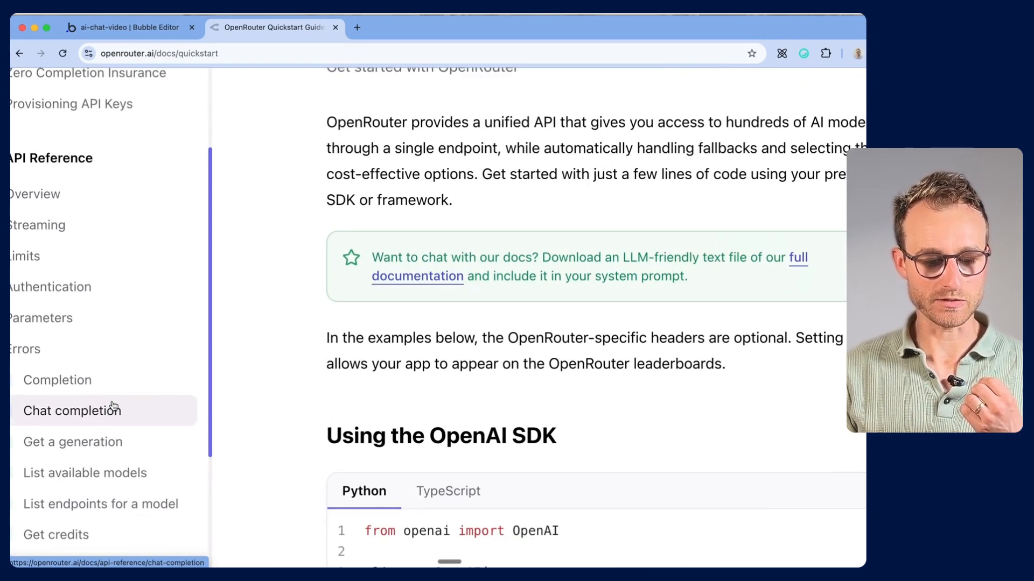
{"action": "left_click", "coordinate": [113, 406]}
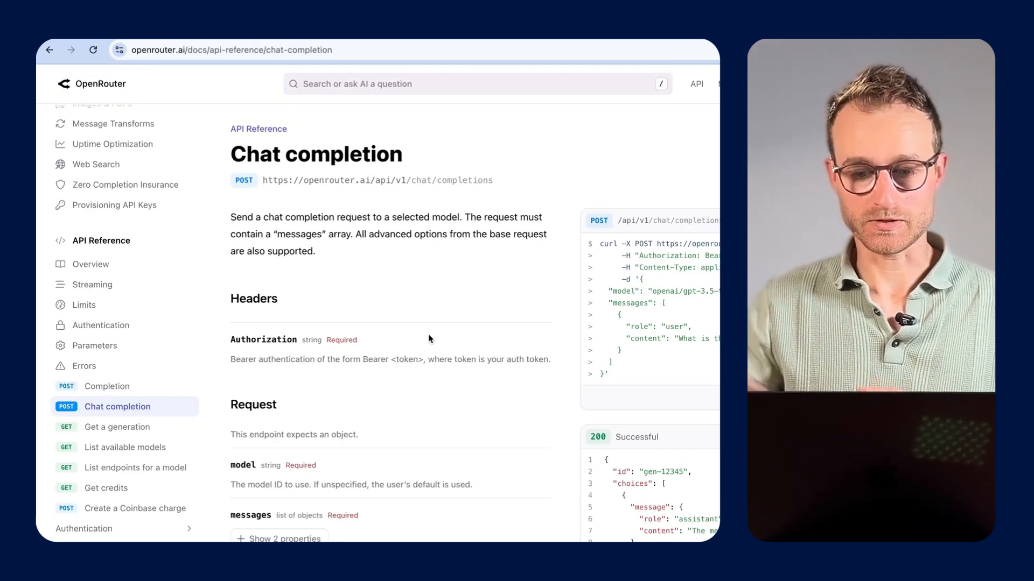
Step: Review the Chat completion headers and request parameters, and open the endpoint's interactive API explorer
{"action": "scroll", "coordinate": [429, 339], "scroll_direction": "down", "scroll_amount": 3}
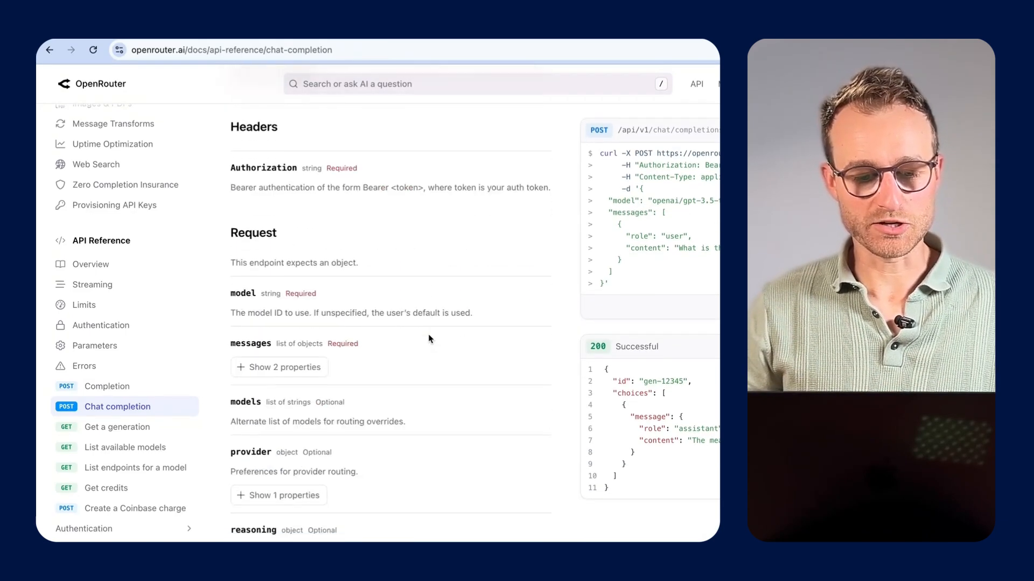
{"action": "scroll", "coordinate": [341, 399], "scroll_direction": "down", "scroll_amount": 4}
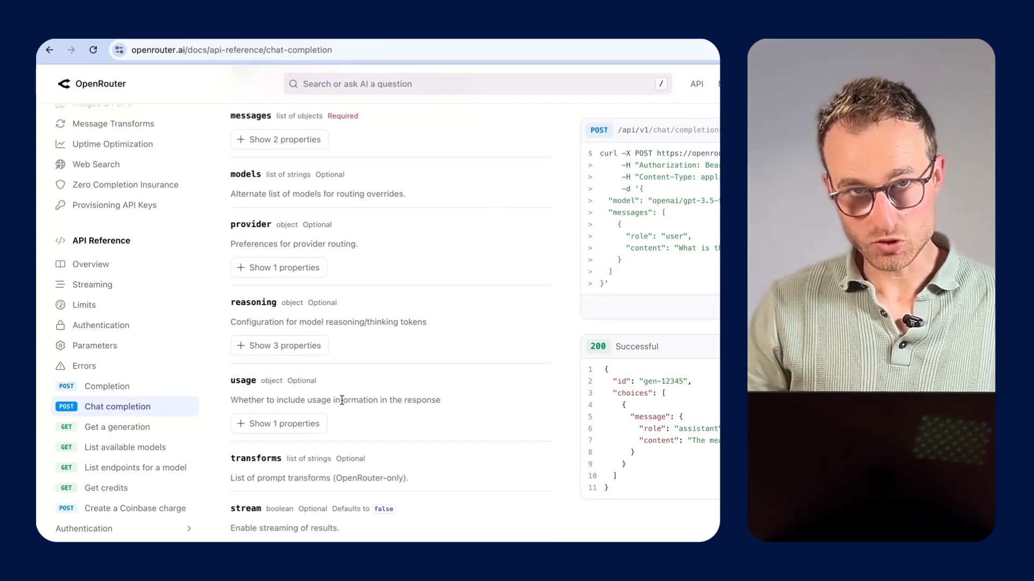
{"action": "scroll", "coordinate": [341, 400], "scroll_direction": "down", "scroll_amount": 2}
{"action": "scroll", "coordinate": [341, 400], "scroll_direction": "up", "scroll_amount": 5}
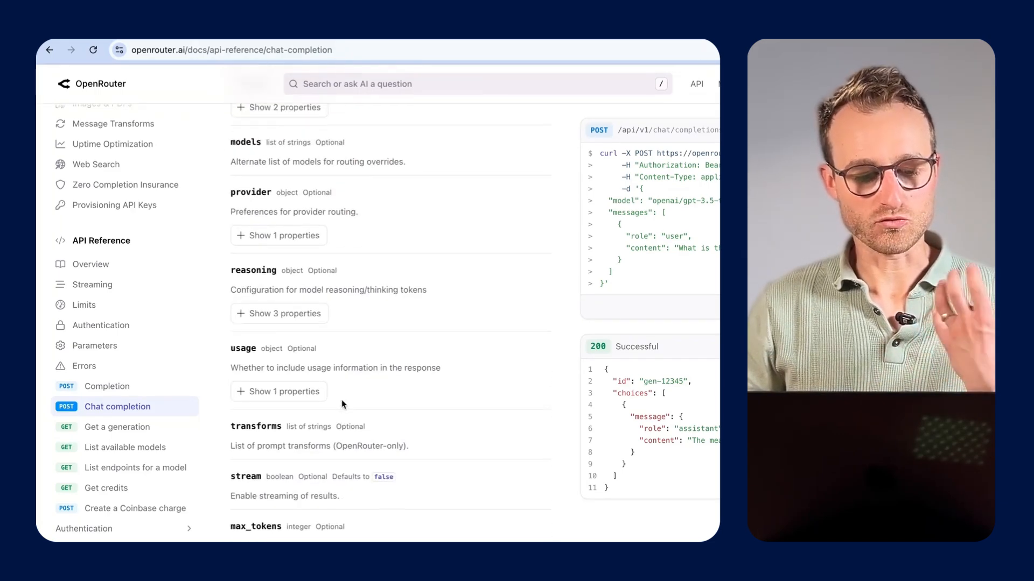
{"action": "scroll", "coordinate": [342, 404], "scroll_direction": "up", "scroll_amount": 5}
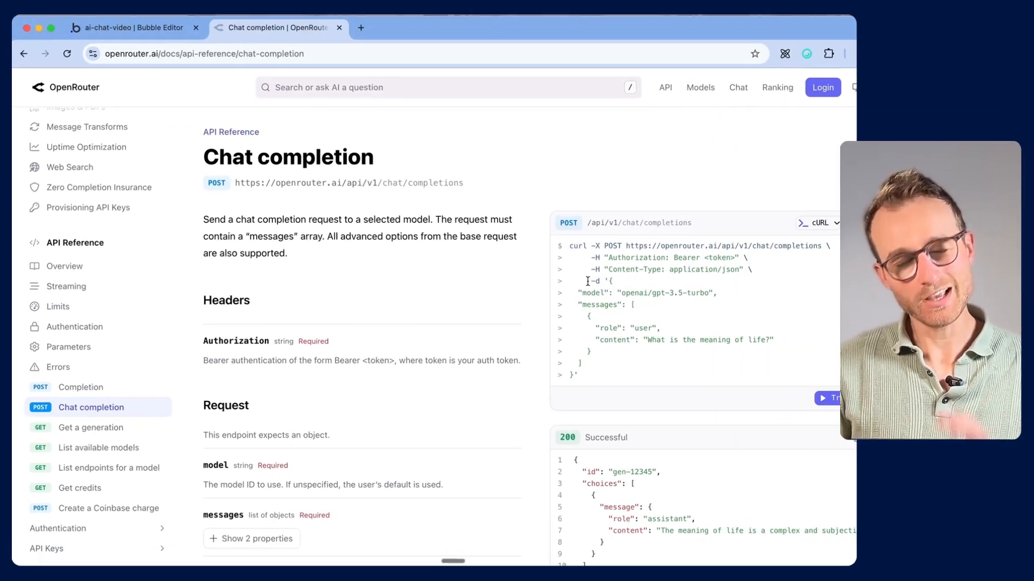
{"action": "left_click", "coordinate": [832, 399]}
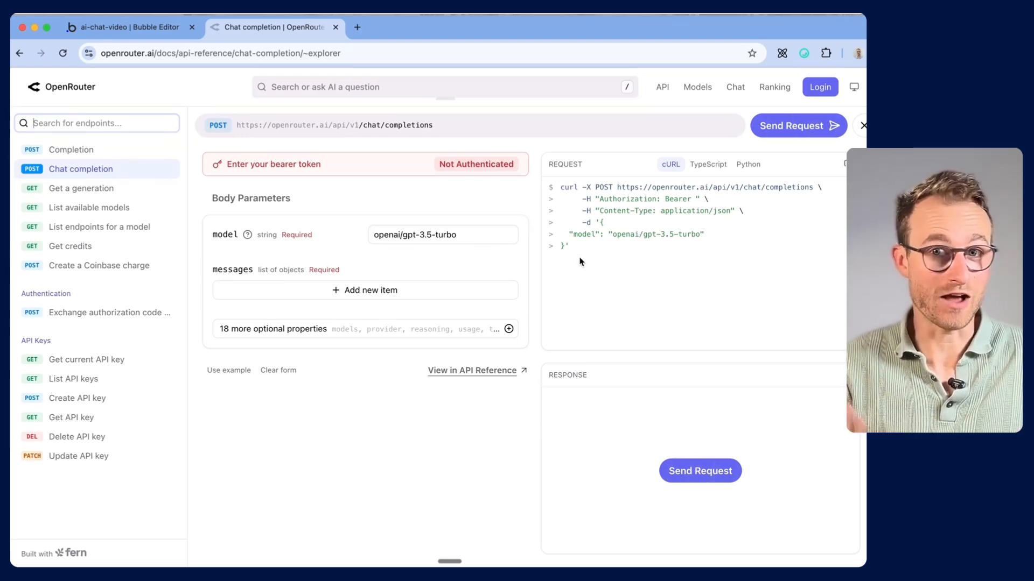
Step: Sign in to OpenRouter and create an API key named "Chat bot key" with no credit limit
{"action": "left_click", "coordinate": [822, 87]}
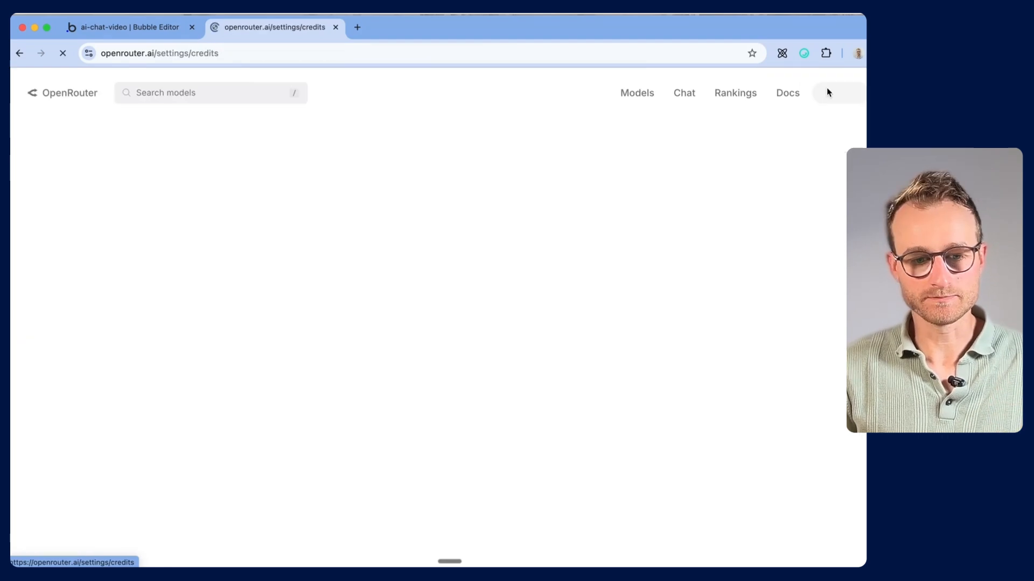
{"action": "left_click", "coordinate": [56, 222]}
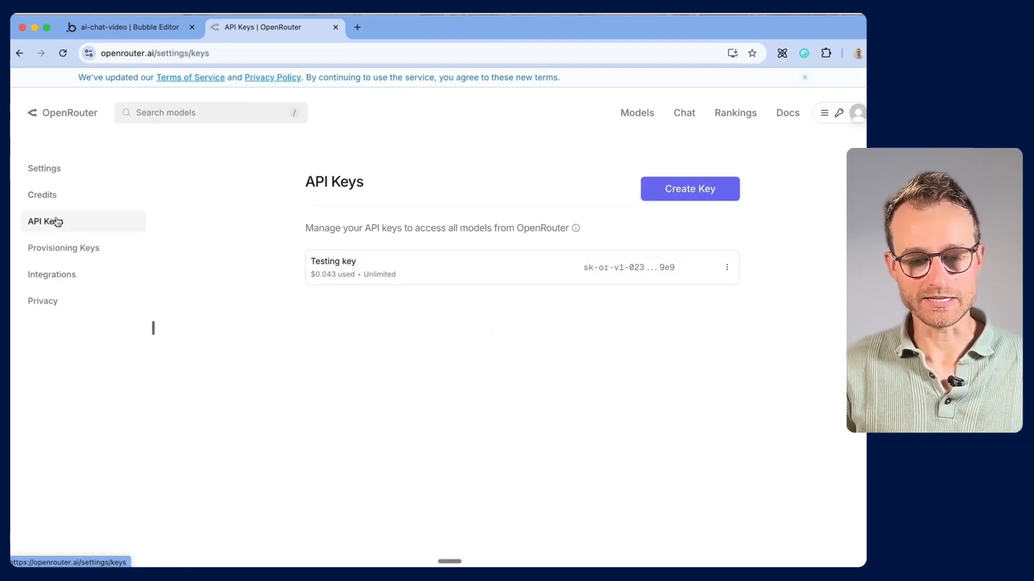
{"action": "left_click", "coordinate": [683, 192]}
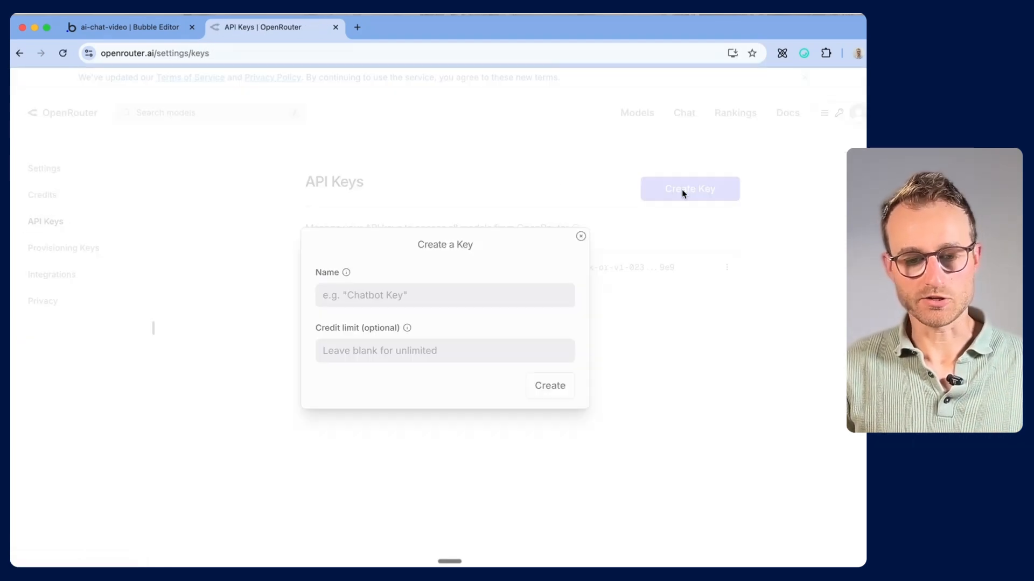
{"action": "left_click", "coordinate": [401, 297]}
{"action": "type", "text": "Chat"}
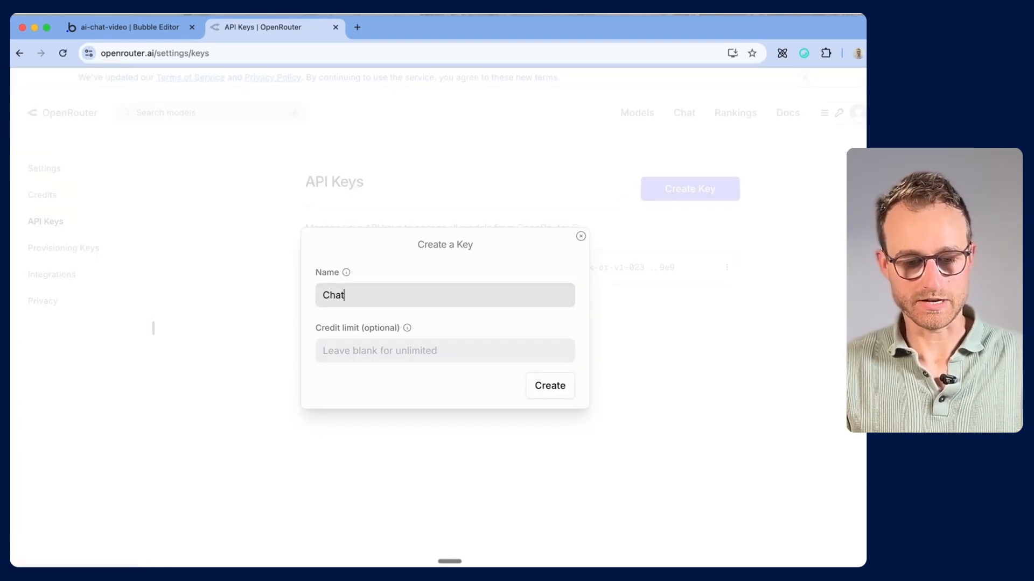
{"action": "type", "text": " boty key"}
{"action": "key", "text": "Return"}
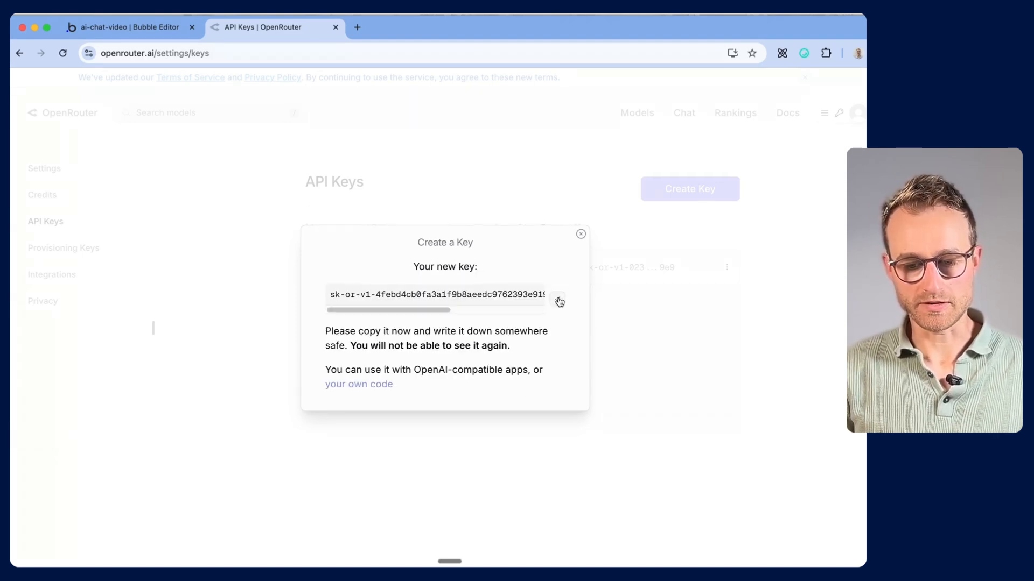
Step: Look over the full new API key, copy it to the clipboard and close the key dialog
{"action": "scroll", "coordinate": [557, 302], "scroll_direction": "right", "scroll_amount": 5}
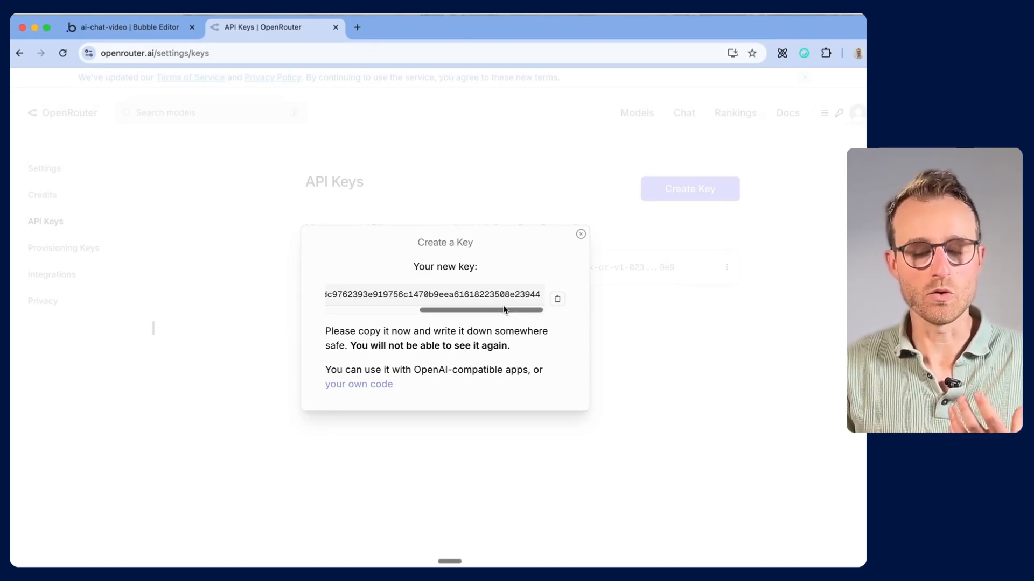
{"action": "left_click_drag", "start_coordinate": [504, 310], "coordinate": [381, 311]}
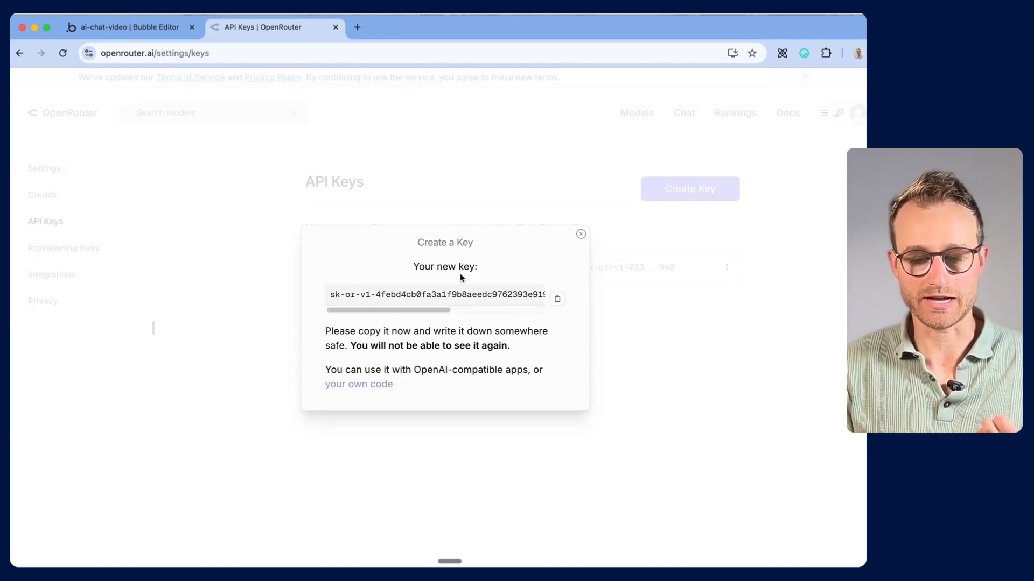
{"action": "left_click", "coordinate": [558, 303]}
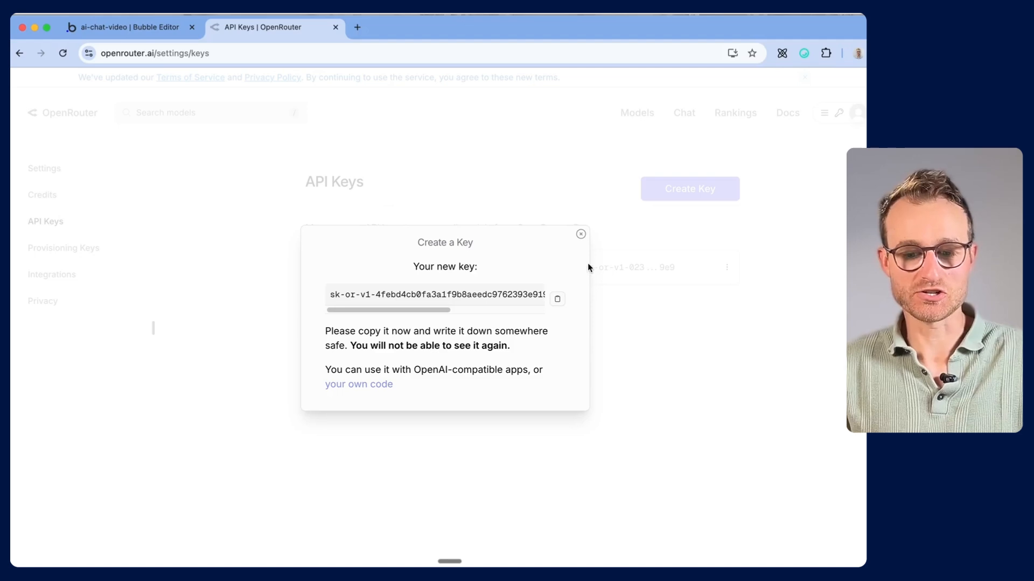
{"action": "left_click", "coordinate": [583, 237]}
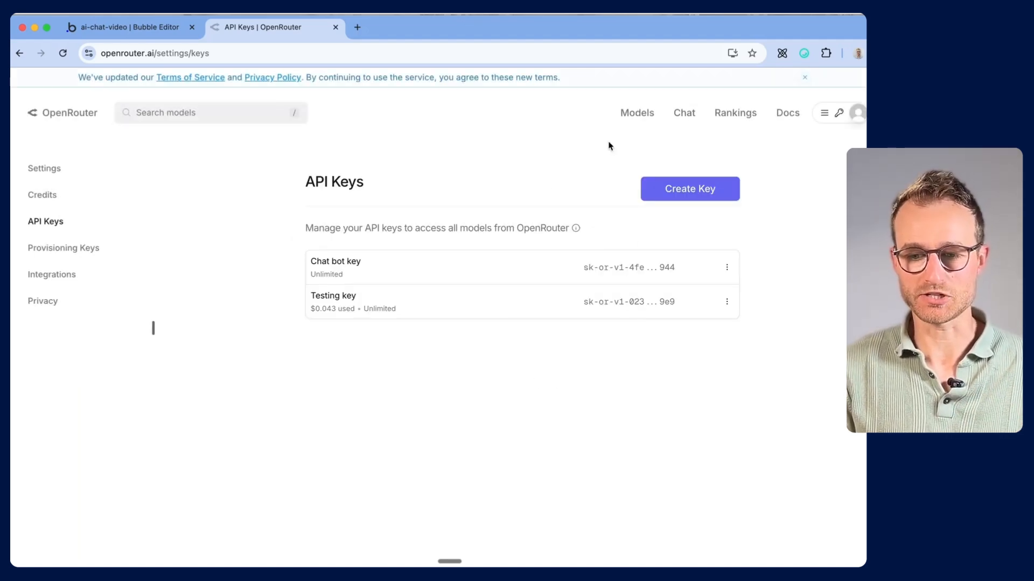
Step: Return to the docs and open the interactive explorer for the Chat completion endpoint
{"action": "left_click", "coordinate": [786, 114]}
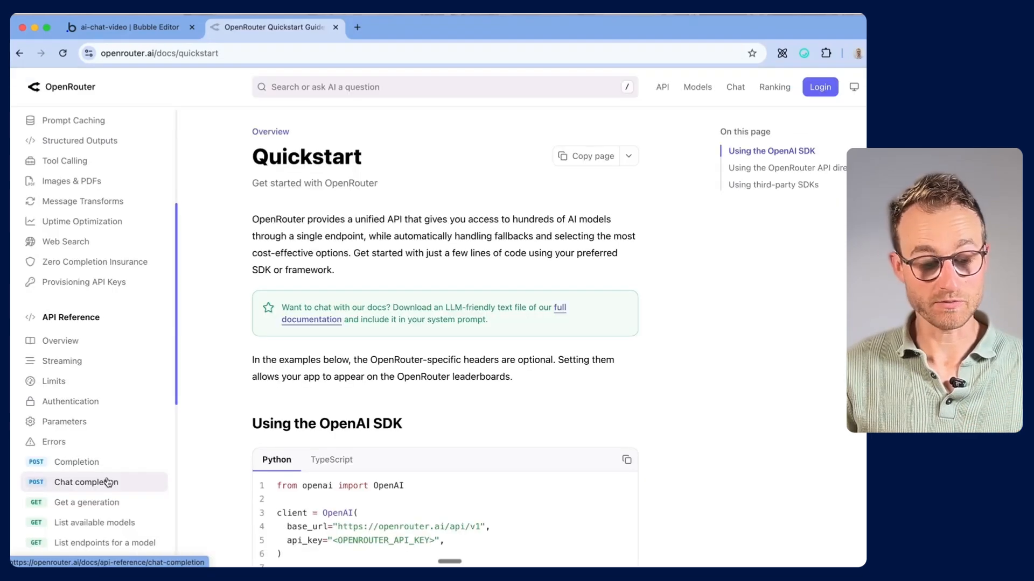
{"action": "left_click", "coordinate": [107, 482]}
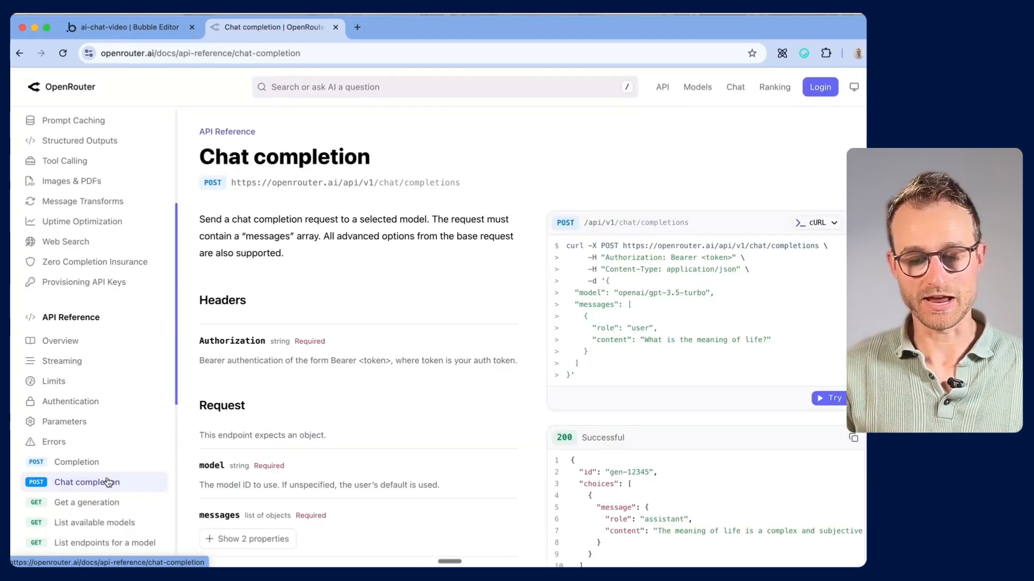
{"action": "left_click", "coordinate": [831, 399]}
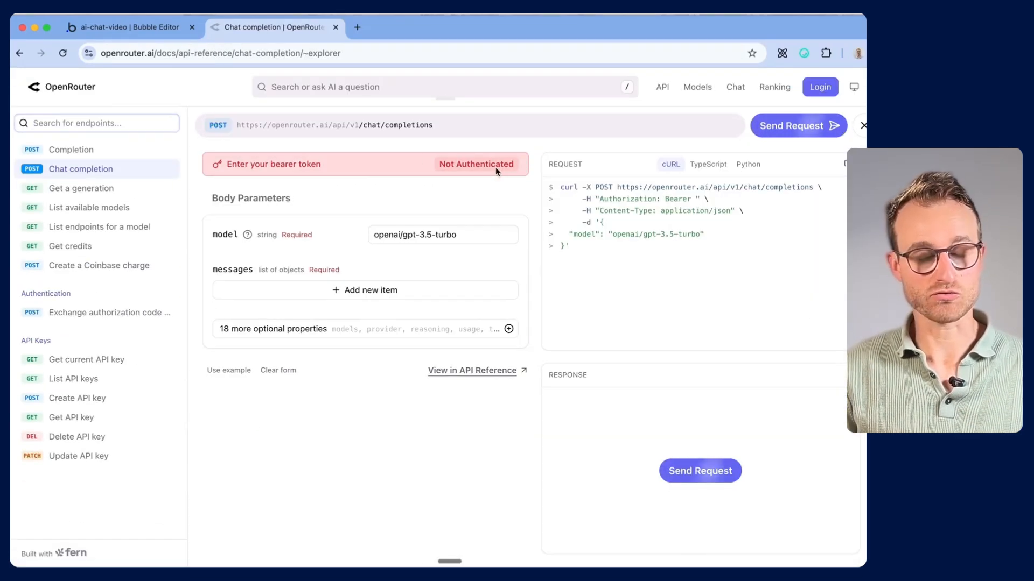
Step: Authenticate the Chat completion request by pasting the copied API key as the bearer token
{"action": "left_click", "coordinate": [447, 165]}
{"action": "left_click", "coordinate": [300, 230]}
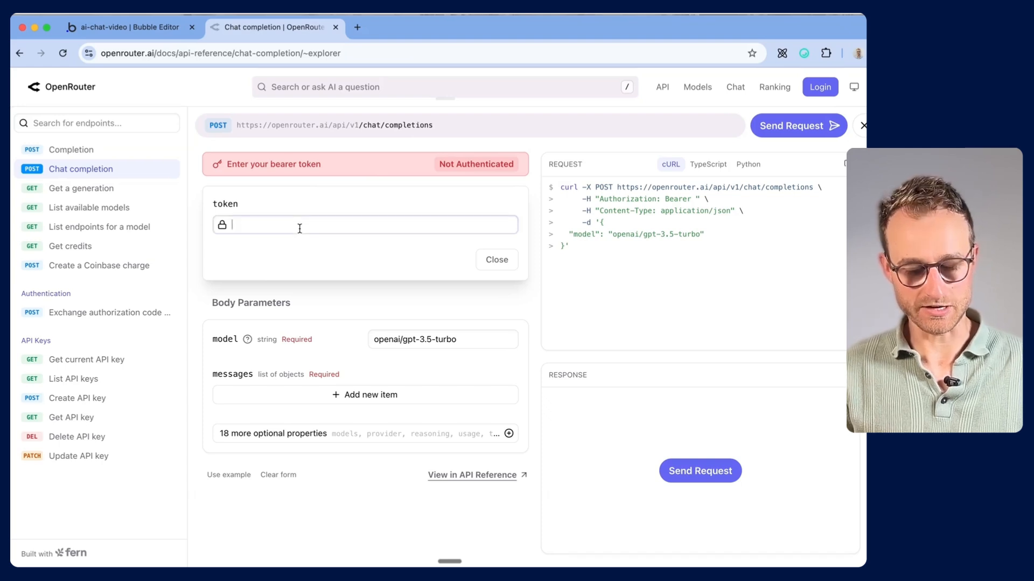
{"action": "key", "text": "super+v"}
{"action": "left_click", "coordinate": [496, 260]}
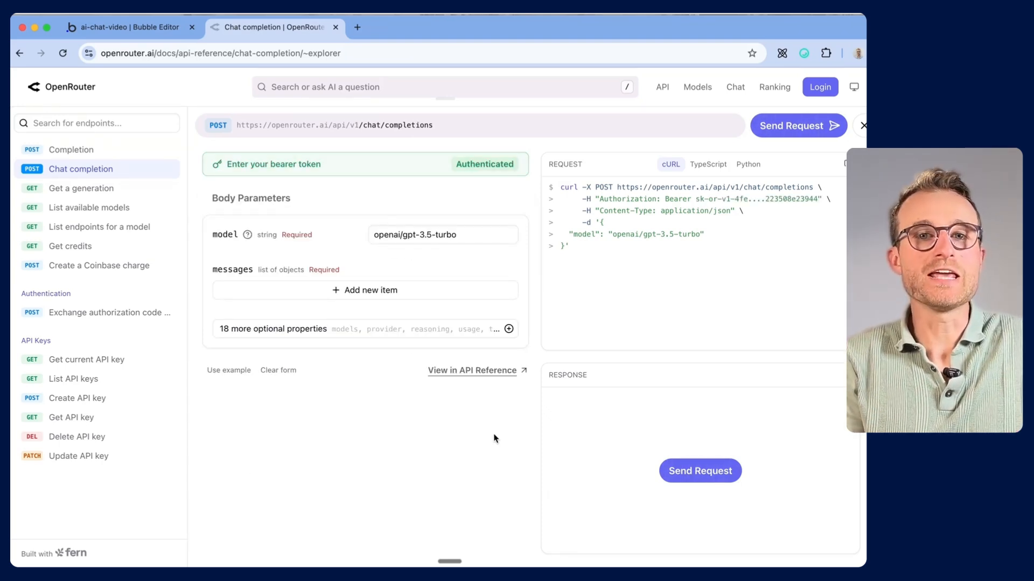
Step: Switch to ChatGPT, ask "What is the meaning of life" and read through the answer
{"action": "key", "text": "alt+space"}
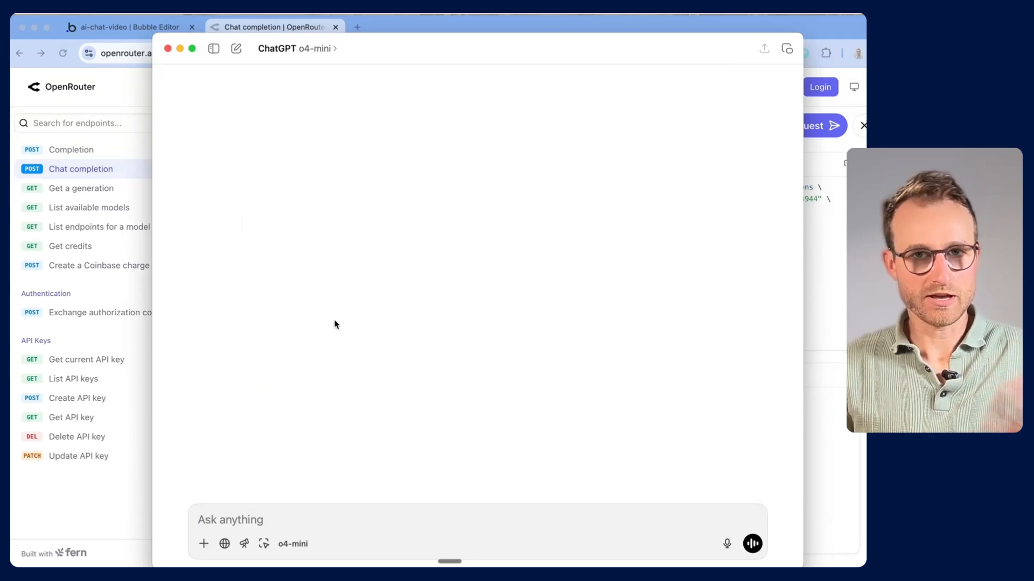
{"action": "type", "text": "What"}
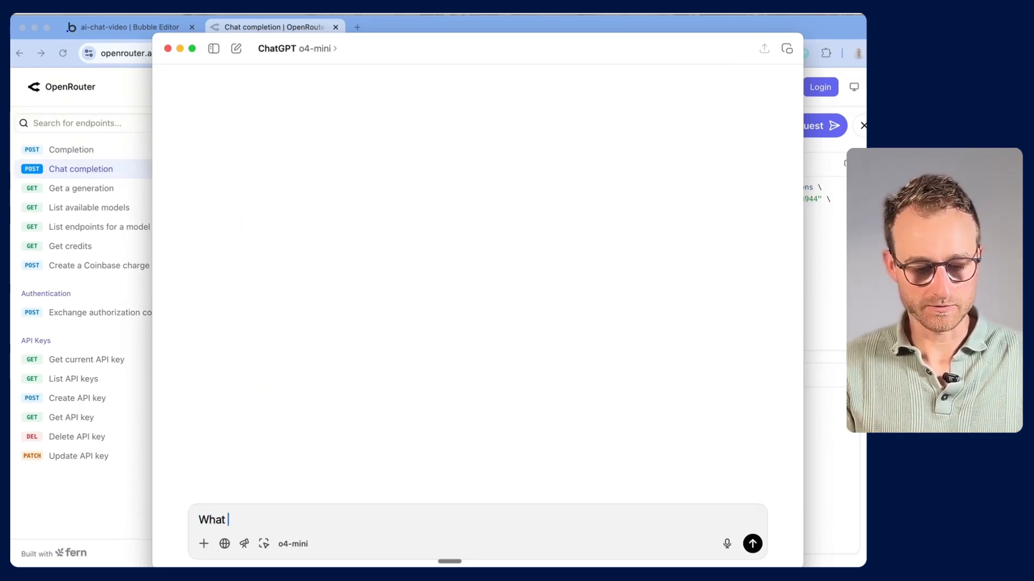
{"action": "key", "text": "Return"}
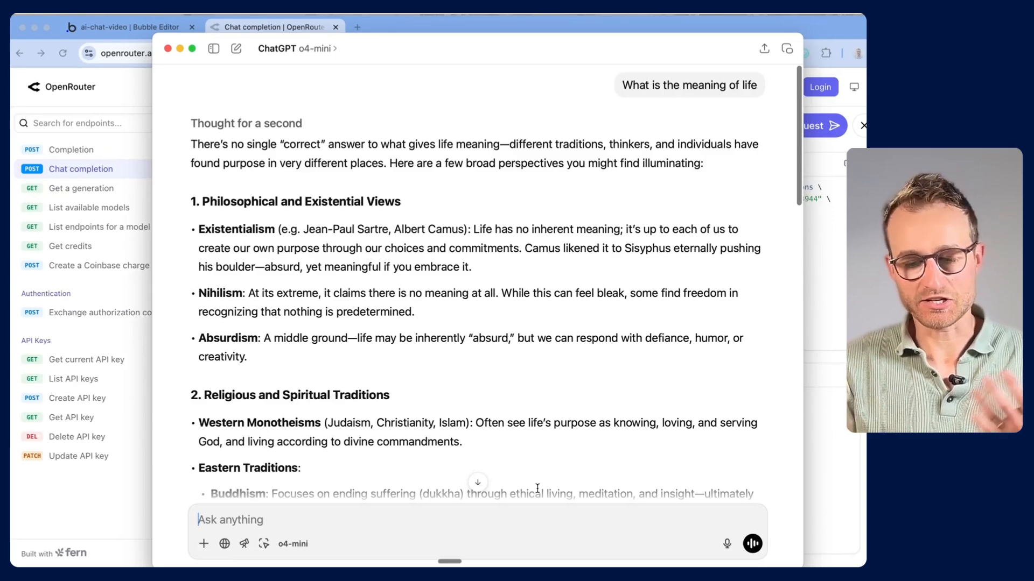
{"action": "scroll", "coordinate": [560, 466], "scroll_direction": "down", "scroll_amount": 15}
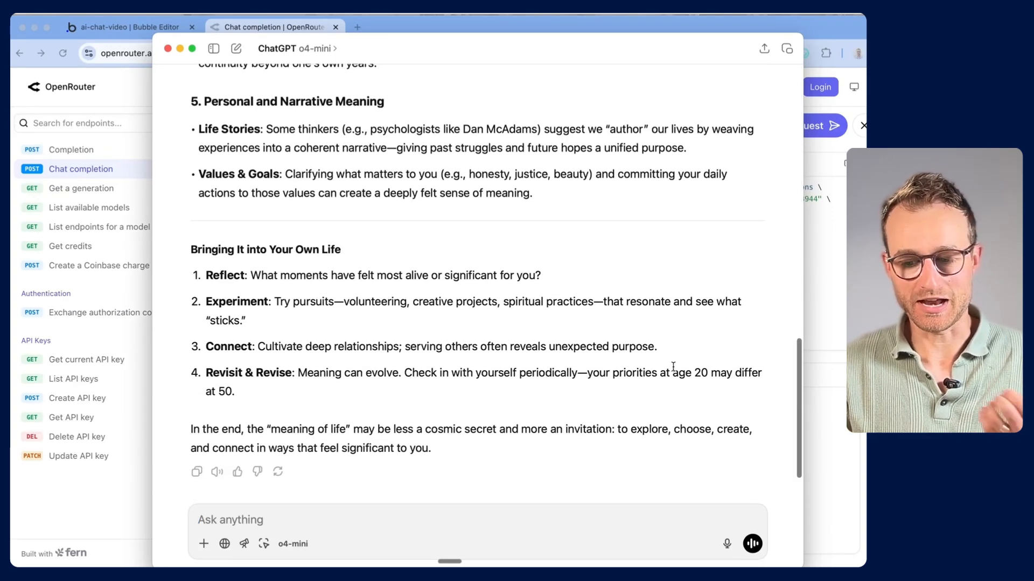
{"action": "scroll", "coordinate": [668, 327], "scroll_direction": "up", "scroll_amount": 10}
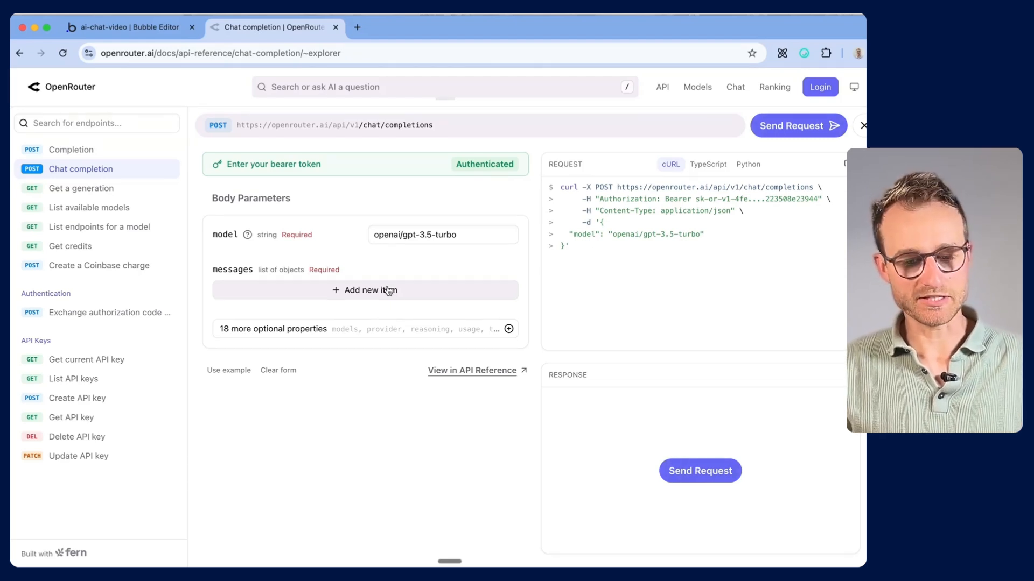
Step: Back in the OpenRouter API explorer, add a message item to the request with the role system
{"action": "left_click", "coordinate": [362, 291]}
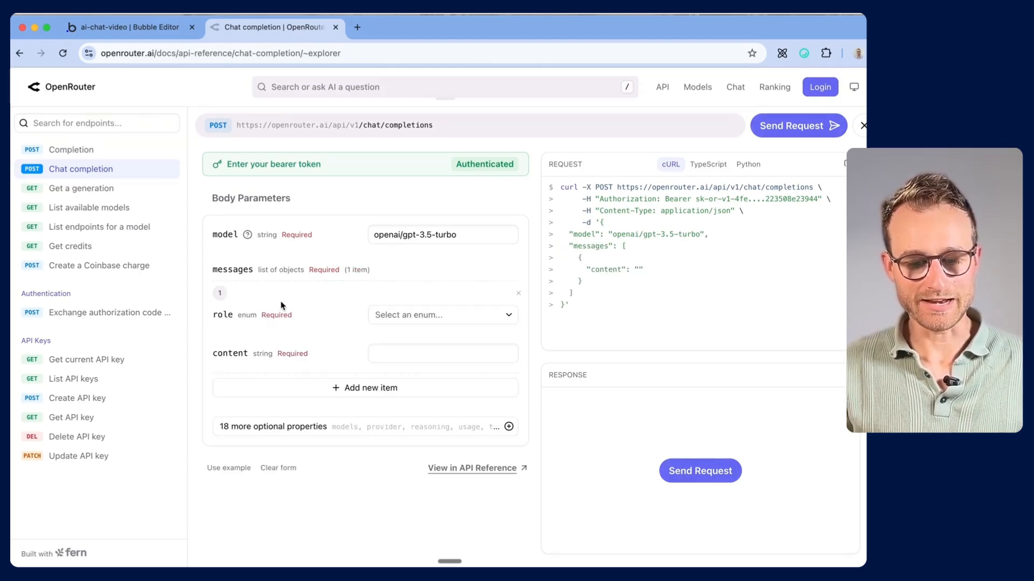
{"action": "left_click", "coordinate": [394, 316]}
{"action": "left_click", "coordinate": [395, 315]}
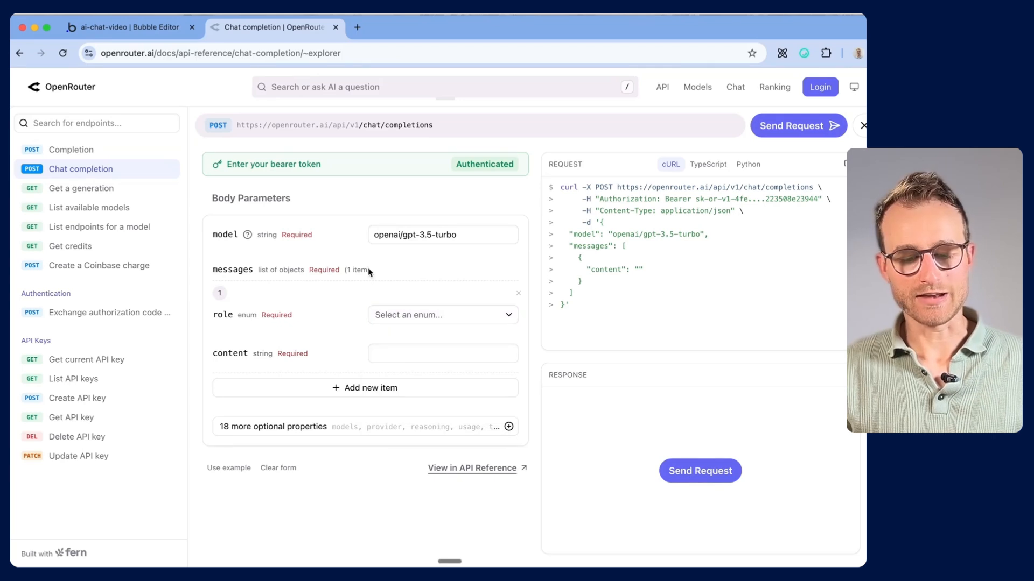
{"action": "left_click", "coordinate": [430, 315]}
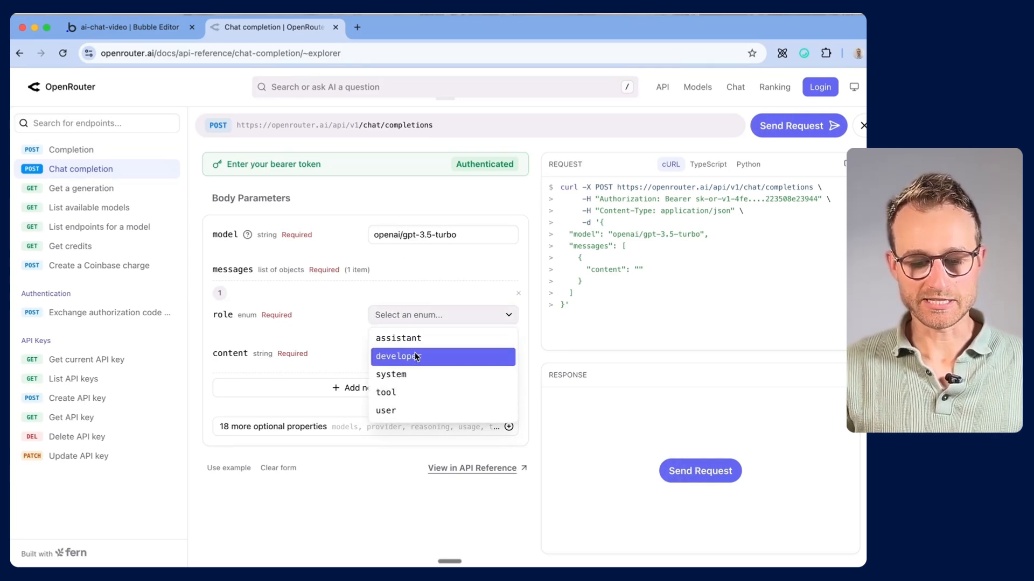
{"action": "left_click", "coordinate": [434, 374]}
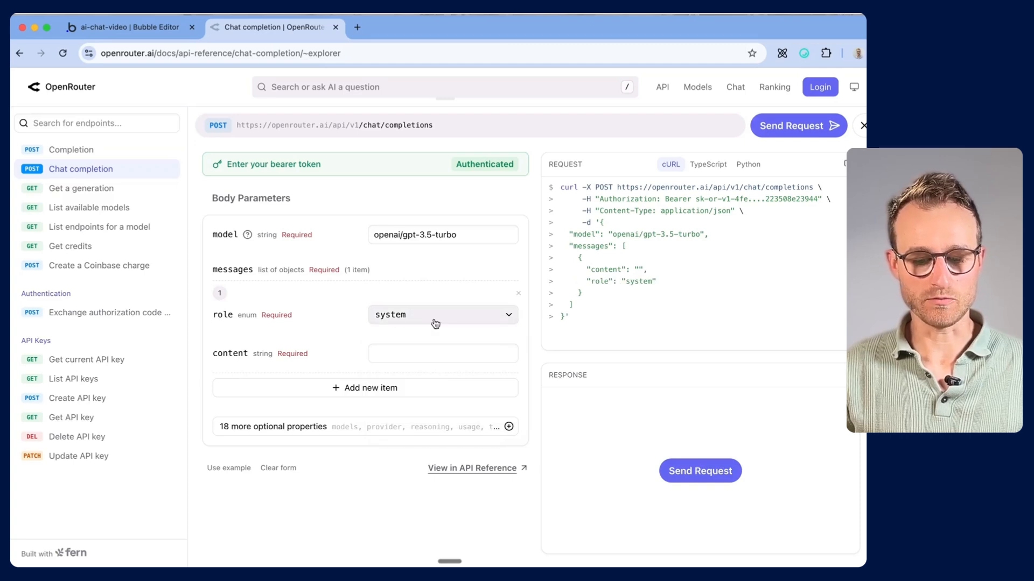
Step: Set the system message's content to "You are homer simpson" and inspect the generated cURL request
{"action": "left_click", "coordinate": [413, 354]}
{"action": "type", "text": "You are homer simpson"}
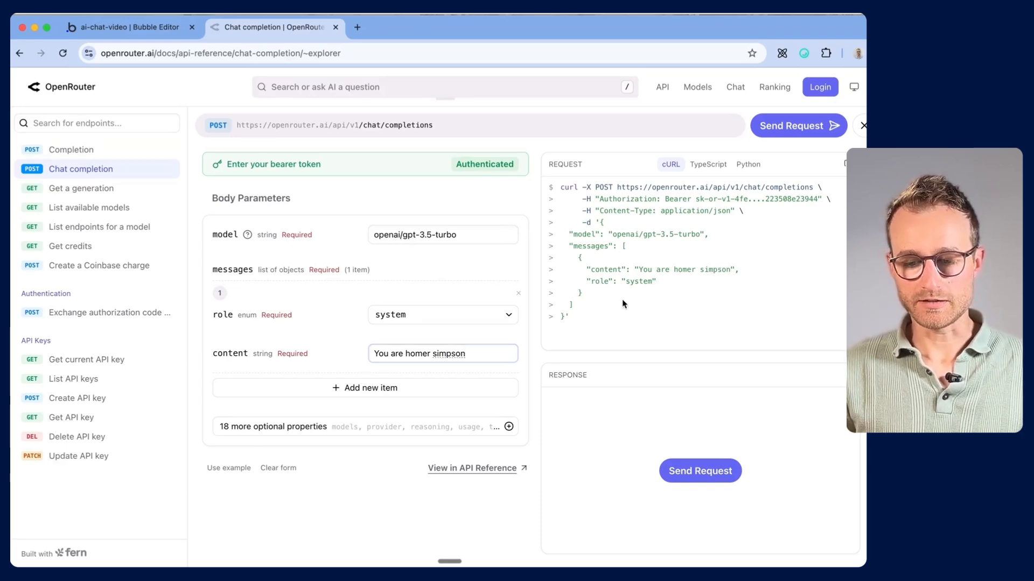
{"action": "scroll", "coordinate": [623, 304], "scroll_direction": "up", "scroll_amount": 5}
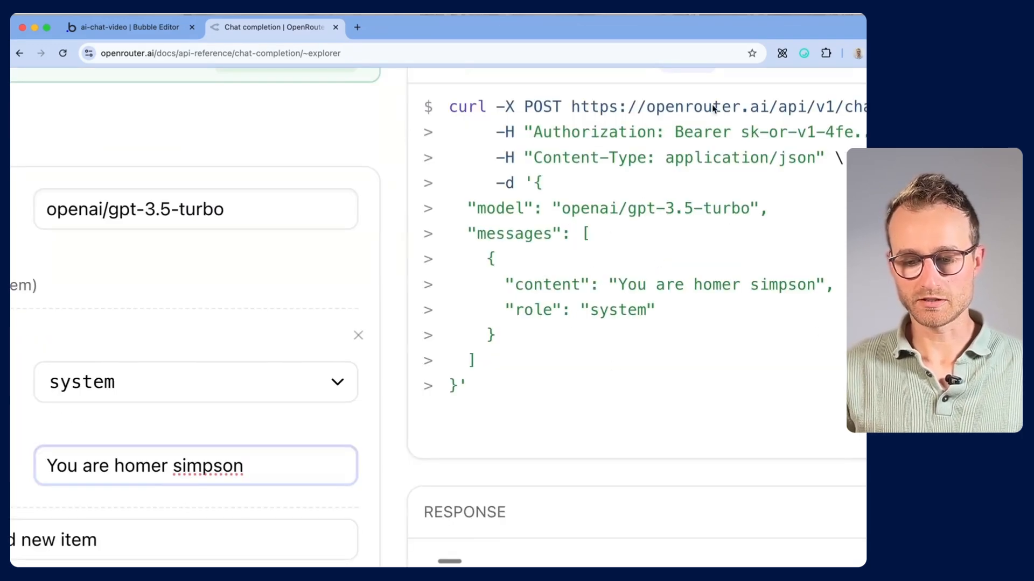
{"action": "scroll", "coordinate": [651, 271], "scroll_direction": "down", "scroll_amount": 5}
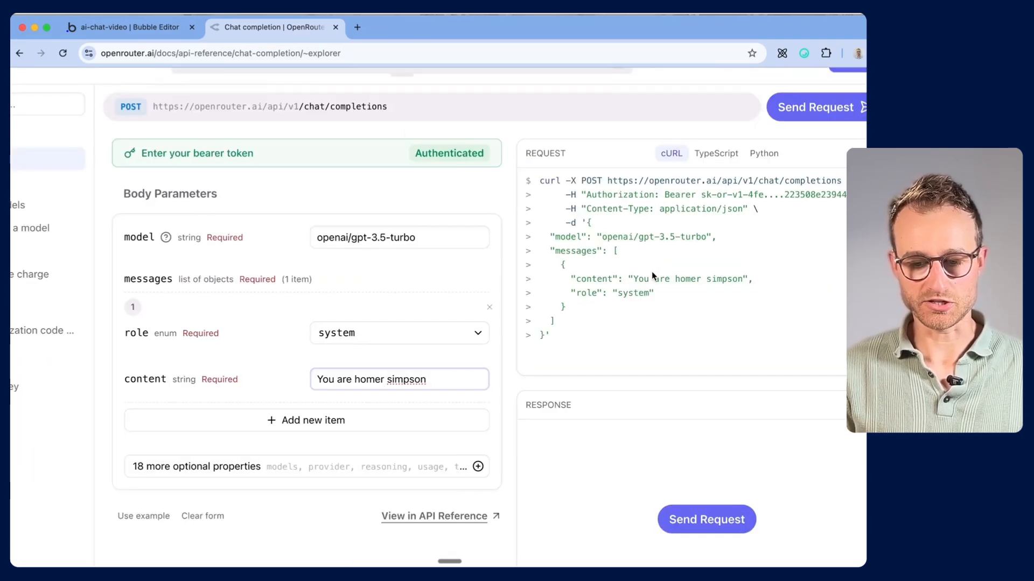
Step: Add the first message item to the request again, with the role system and the content "you are homer simpson"
{"action": "left_click", "coordinate": [518, 295]}
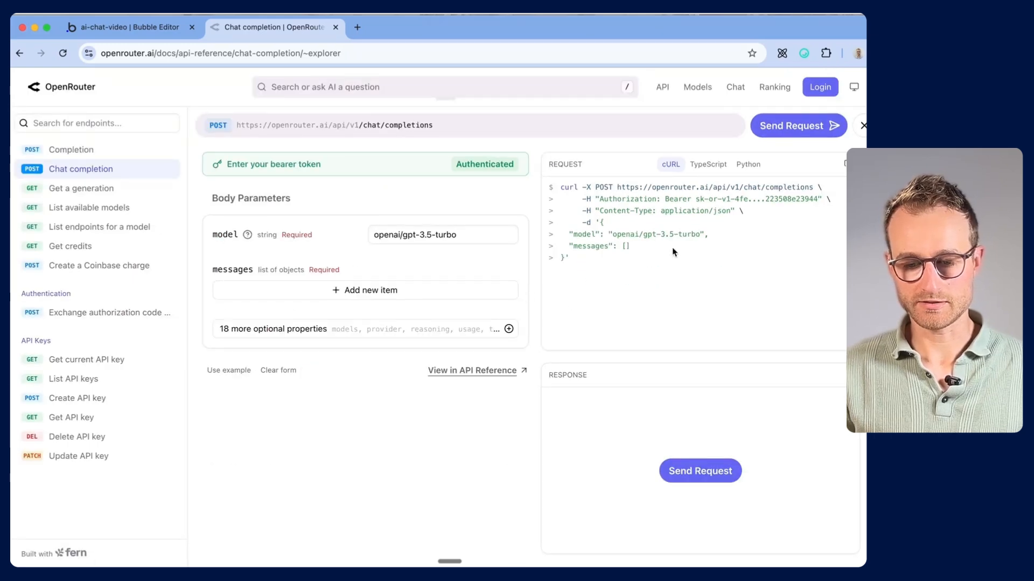
{"action": "left_click", "coordinate": [438, 291]}
{"action": "left_click", "coordinate": [422, 314]}
{"action": "left_click", "coordinate": [407, 376]}
{"action": "key", "text": "Tab"}
{"action": "type", "text": "you are homer simpson"}
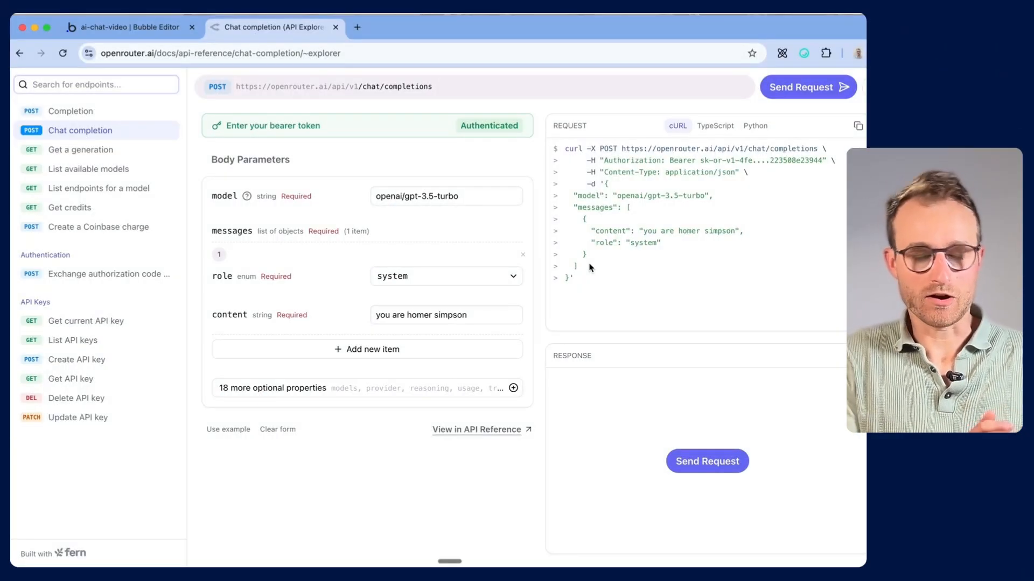
Step: Add a second message item with the role user and the content "What's the meaning of life"
{"action": "left_click", "coordinate": [432, 360]}
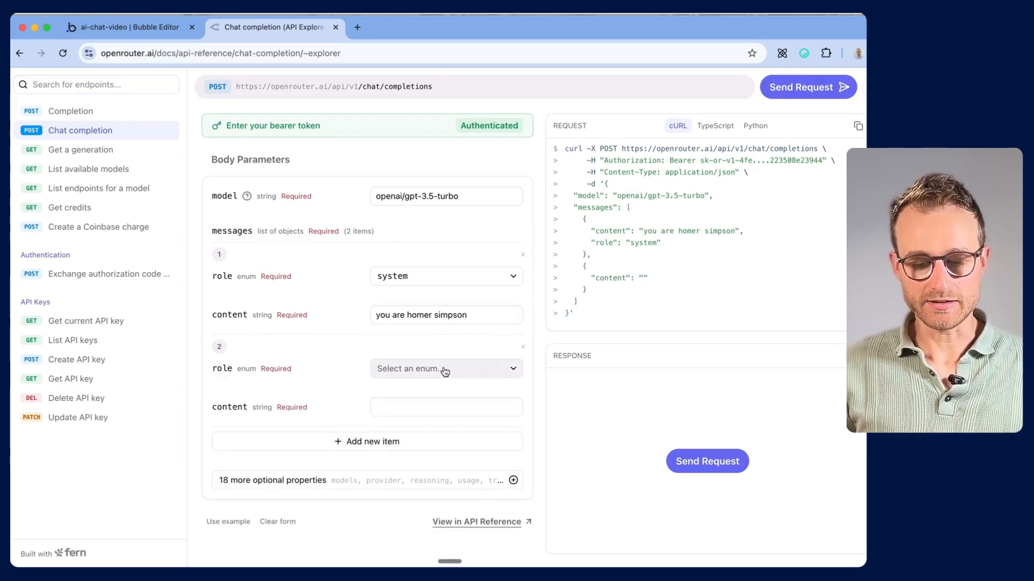
{"action": "left_click", "coordinate": [448, 373]}
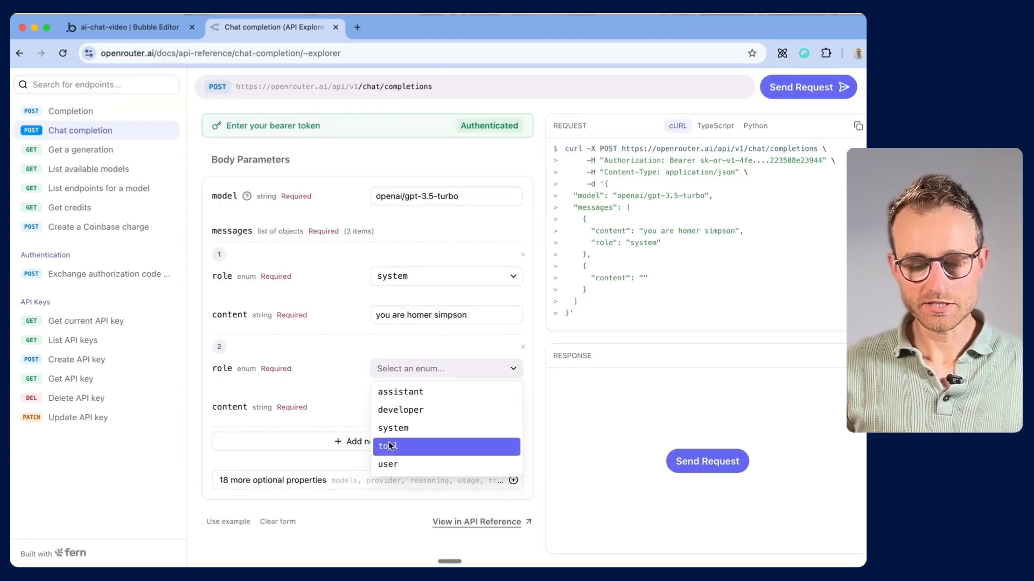
{"action": "left_click", "coordinate": [418, 465]}
{"action": "left_click", "coordinate": [415, 407]}
{"action": "type", "text": "What's th"}
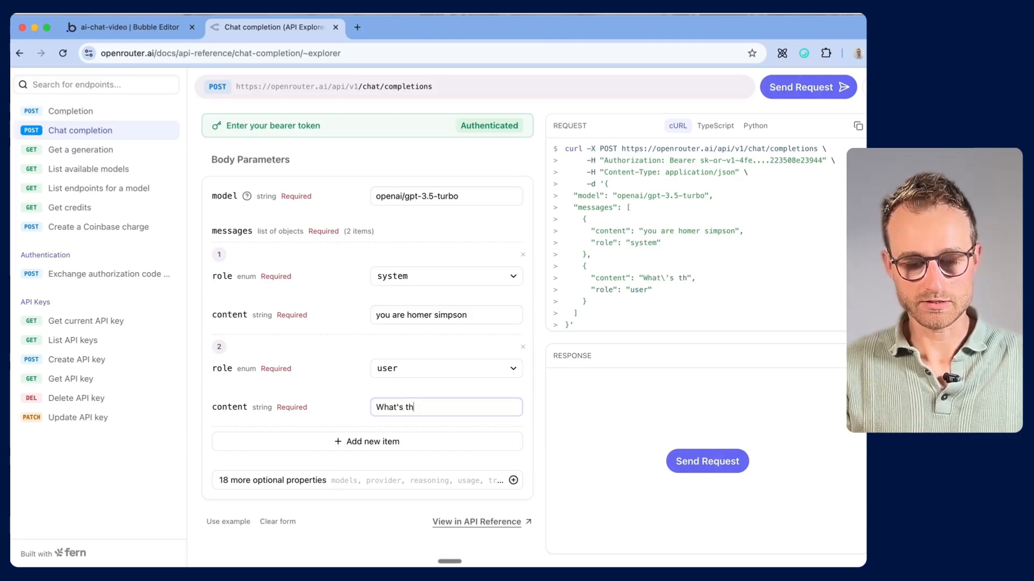
{"action": "type", "text": "e meaning of life"}
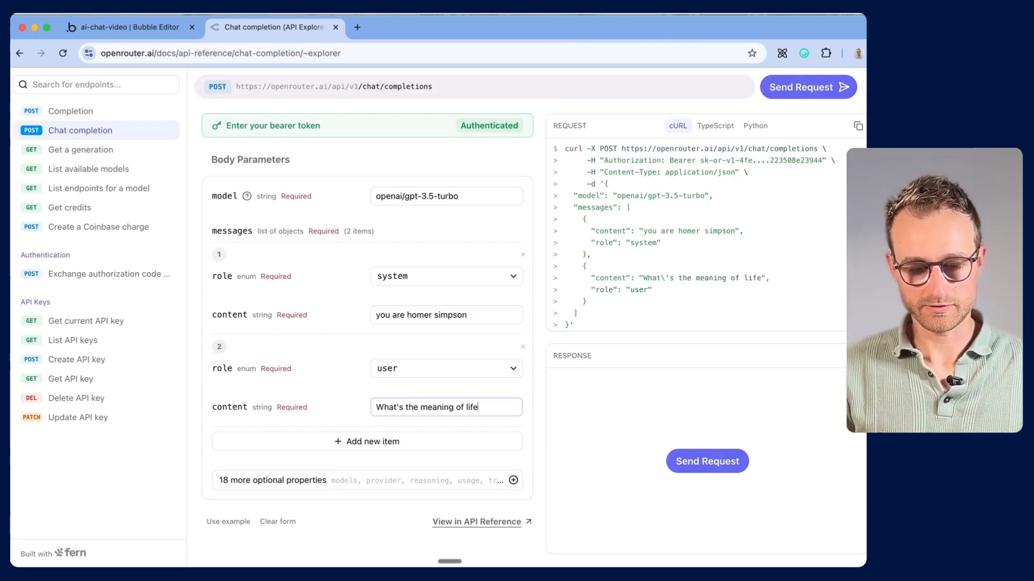
Step: Review both messages in the generated cURL request and send the Chat completion request
{"action": "scroll", "coordinate": [686, 227], "scroll_direction": "up", "scroll_amount": 5}
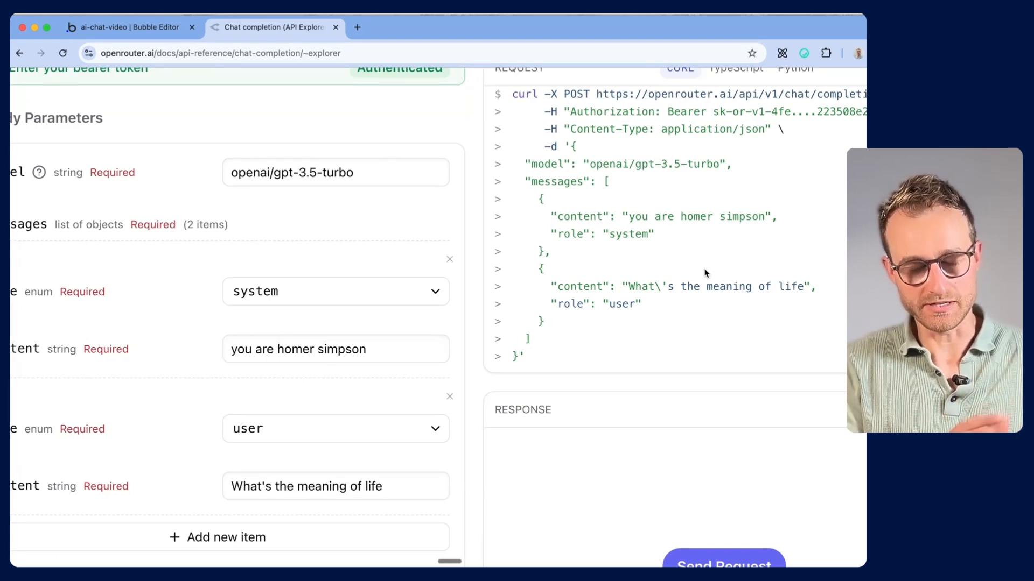
{"action": "scroll", "coordinate": [699, 284], "scroll_direction": "down", "scroll_amount": 1}
{"action": "scroll", "coordinate": [699, 284], "scroll_direction": "down", "scroll_amount": 1}
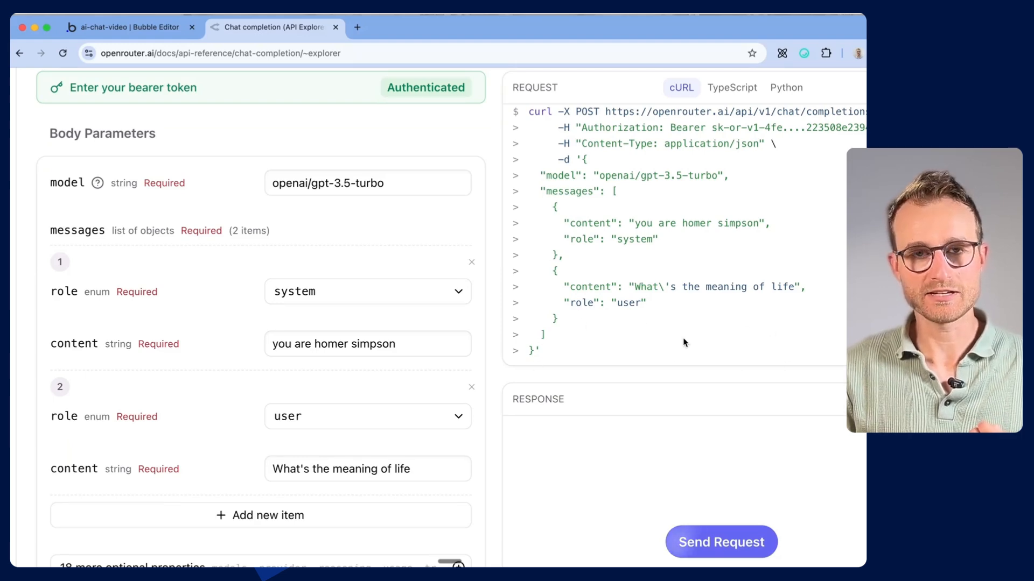
{"action": "scroll", "coordinate": [682, 288], "scroll_direction": "down", "scroll_amount": 2}
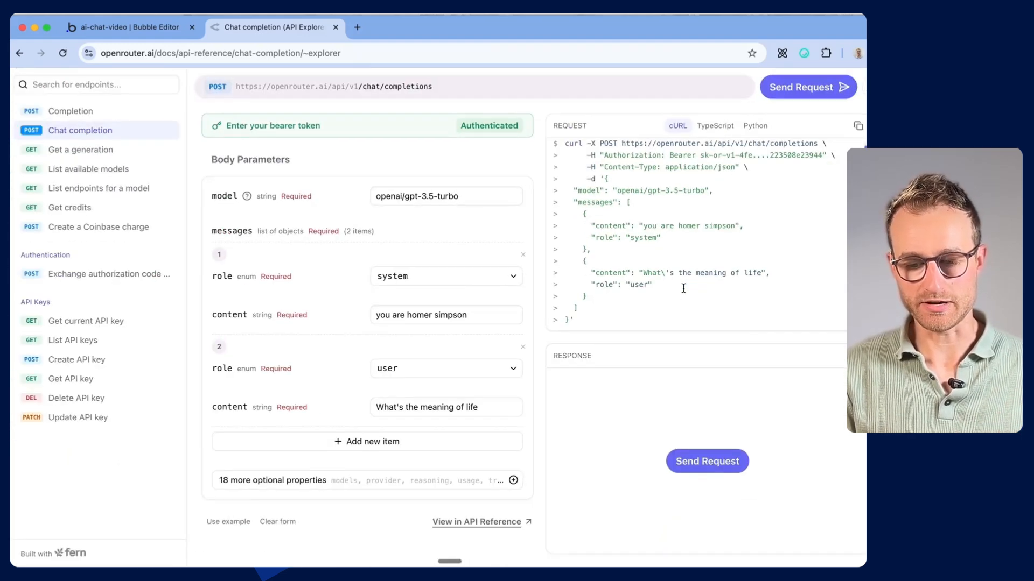
{"action": "left_click", "coordinate": [702, 466]}
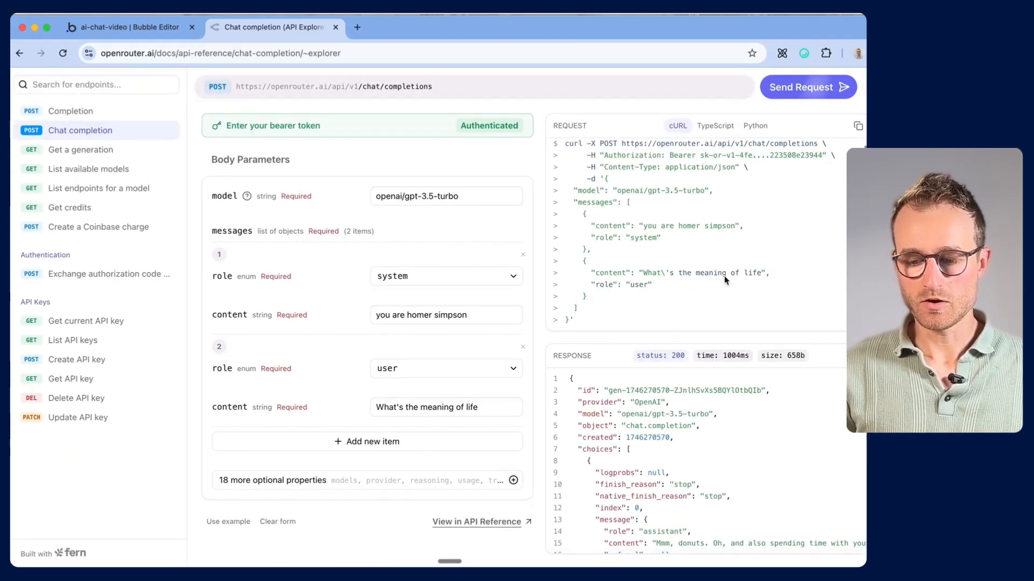
Step: Examine the JSON response, comparing the assistant message under choices with the system and user messages in the request
{"action": "scroll", "coordinate": [725, 270], "scroll_direction": "down", "scroll_amount": 1}
{"action": "scroll", "coordinate": [752, 411], "scroll_direction": "down", "scroll_amount": 3}
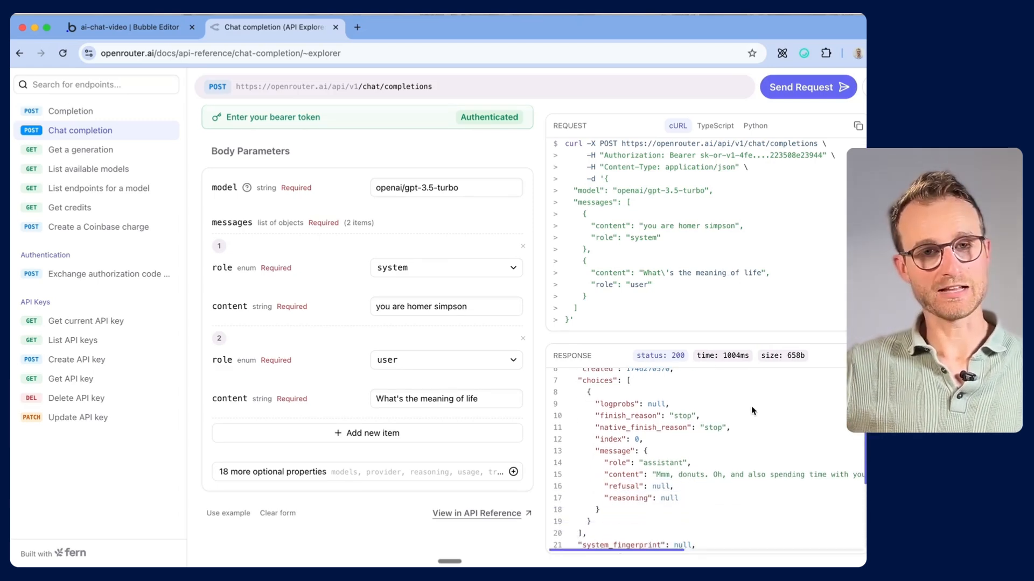
{"action": "scroll", "coordinate": [751, 406], "scroll_direction": "up", "scroll_amount": 3}
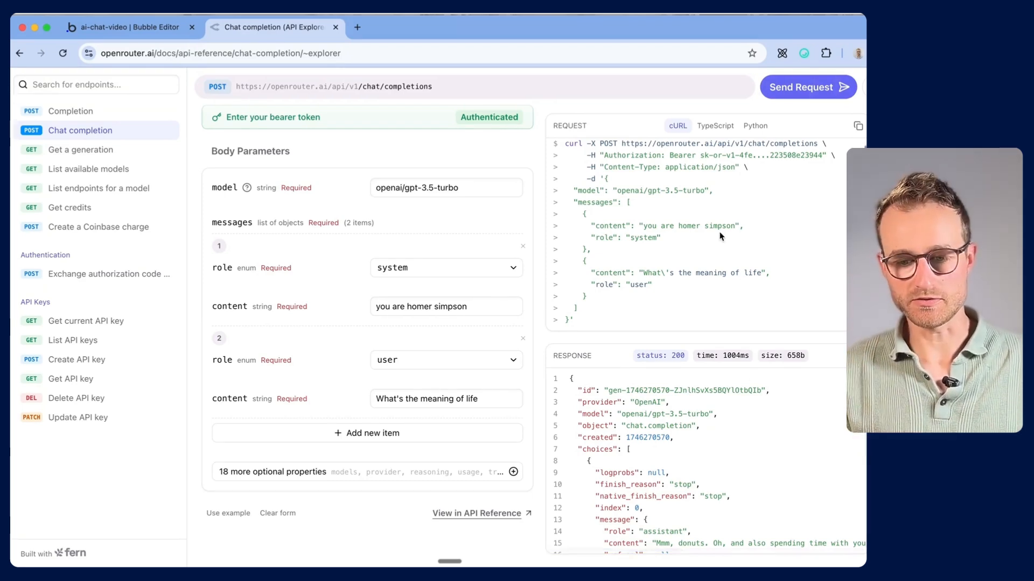
{"action": "scroll", "coordinate": [720, 235], "scroll_direction": "up", "scroll_amount": 1}
{"action": "scroll", "coordinate": [719, 236], "scroll_direction": "down", "scroll_amount": 1}
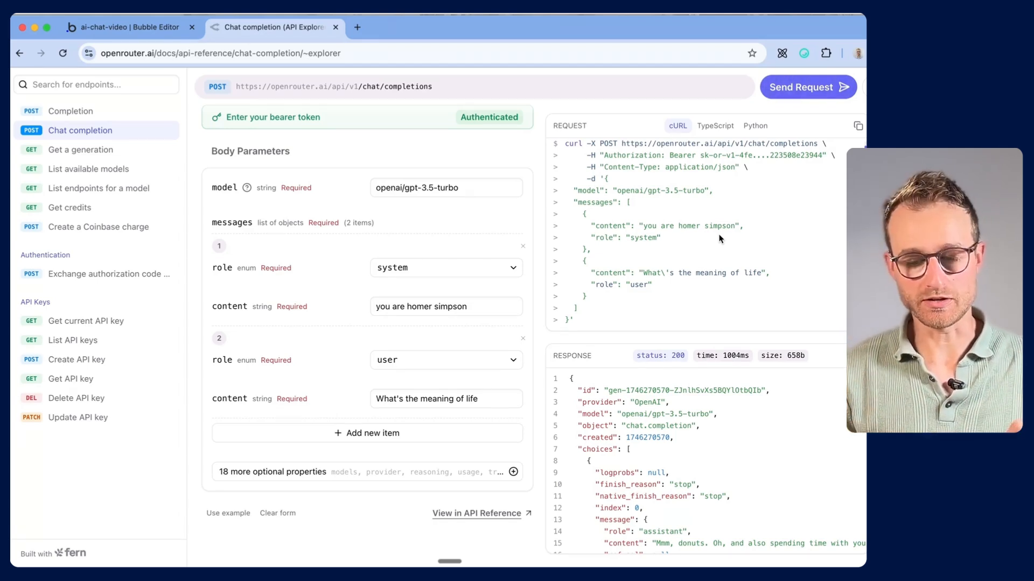
{"action": "scroll", "coordinate": [702, 461], "scroll_direction": "down", "scroll_amount": 1}
{"action": "scroll", "coordinate": [702, 459], "scroll_direction": "down", "scroll_amount": 3}
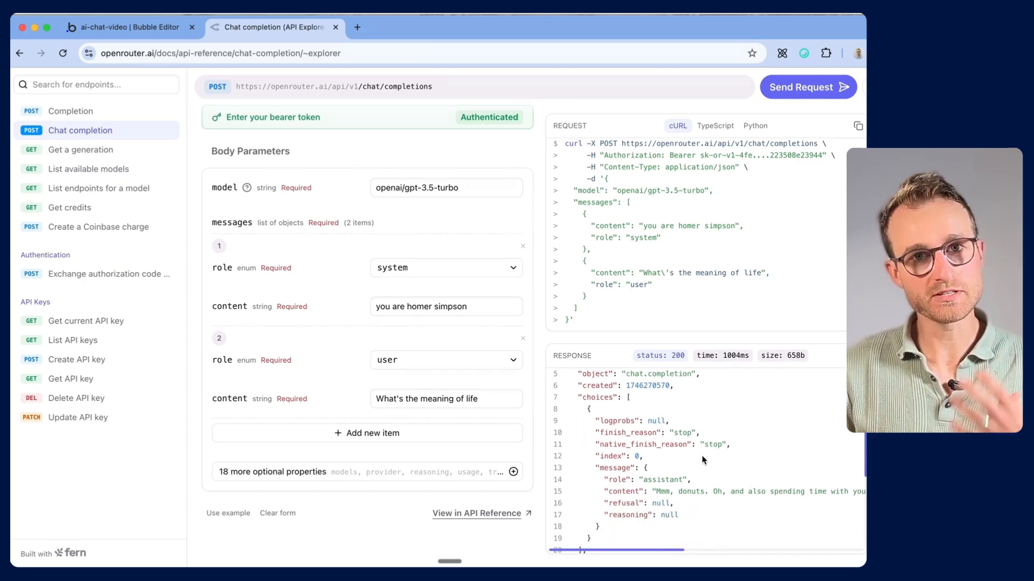
{"action": "scroll", "coordinate": [702, 461], "scroll_direction": "down", "scroll_amount": 1}
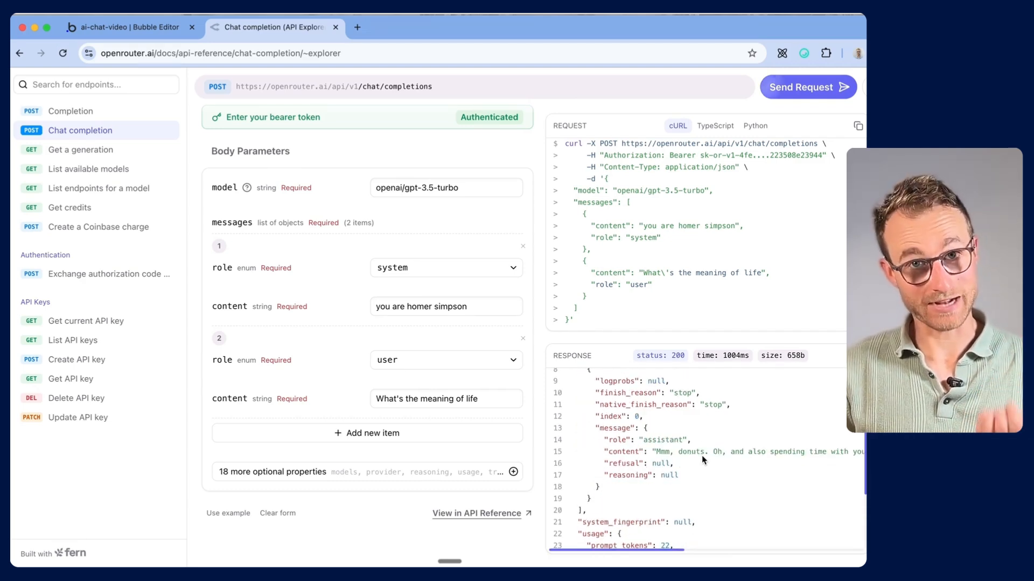
{"action": "scroll", "coordinate": [702, 455], "scroll_direction": "up", "scroll_amount": 2}
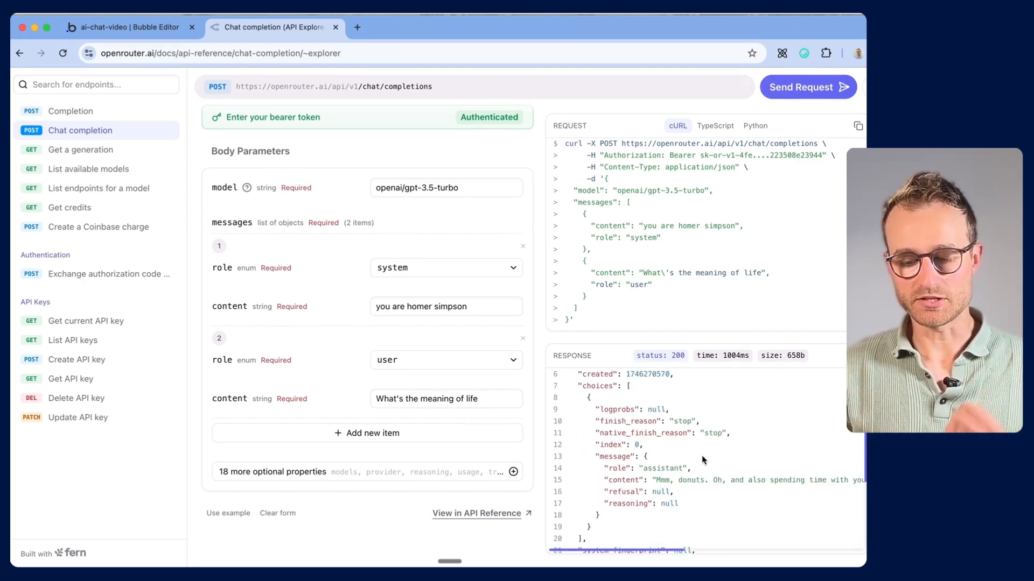
{"action": "scroll", "coordinate": [777, 422], "scroll_direction": "up", "scroll_amount": 2}
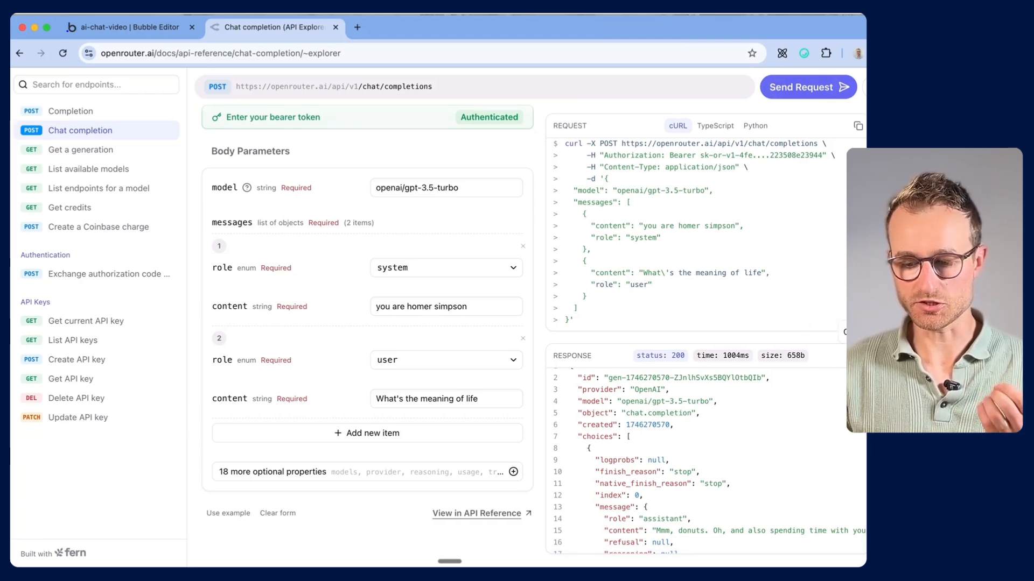
Step: Switch to the Notes app, paste the full JSON response into the empty note and select the assistant message's content text
{"action": "key", "text": "super+Tab"}
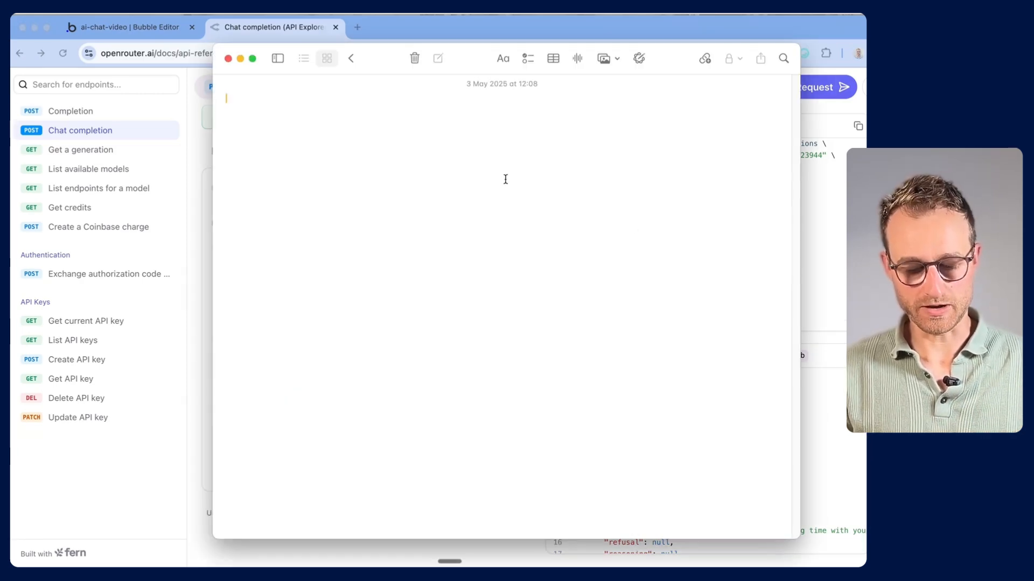
{"action": "key", "text": "super+v"}
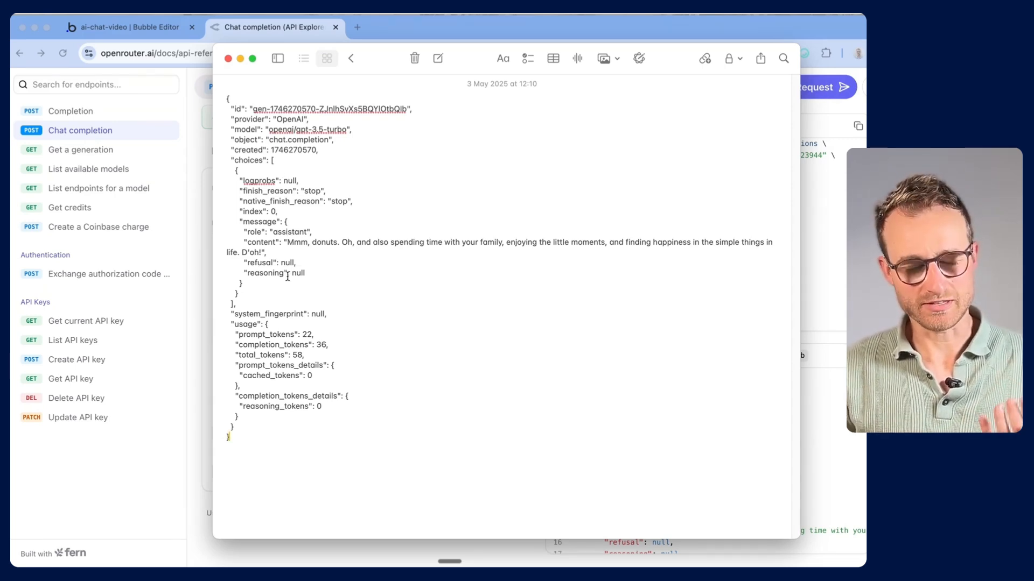
{"action": "left_click_drag", "start_coordinate": [285, 242], "coordinate": [260, 252]}
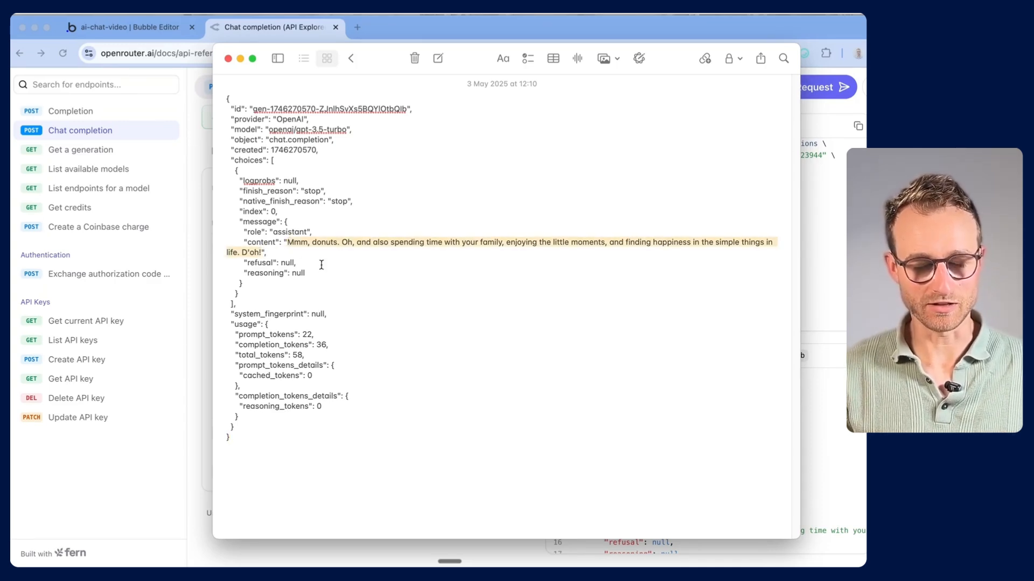
Step: Back in the browser, open the Model Routing page of the OpenRouter docs and copy the model ID openrouter/auto from Auto Router
{"action": "key", "text": "super+Tab"}
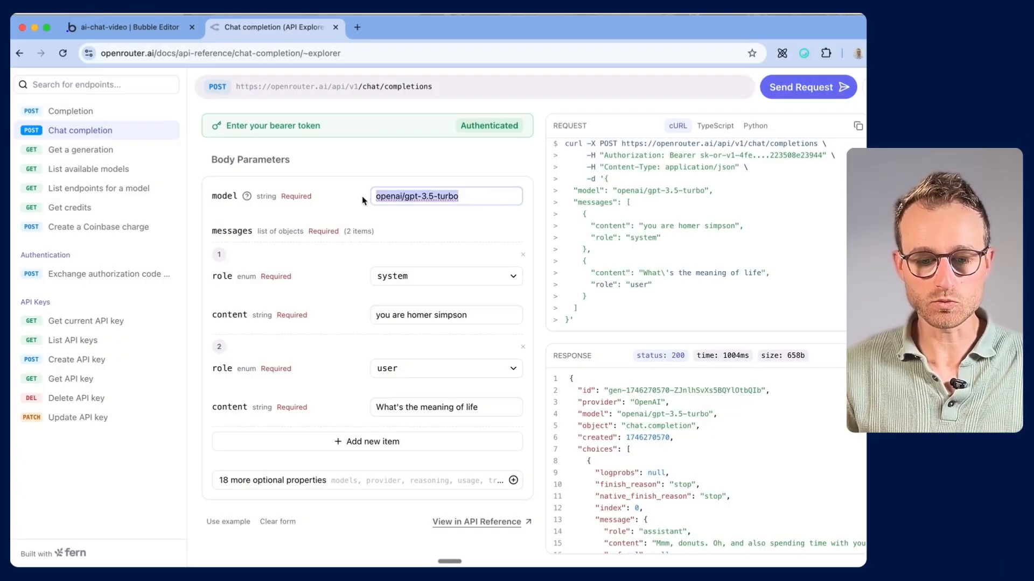
{"action": "left_click_drag", "start_coordinate": [465, 198], "coordinate": [429, 210]}
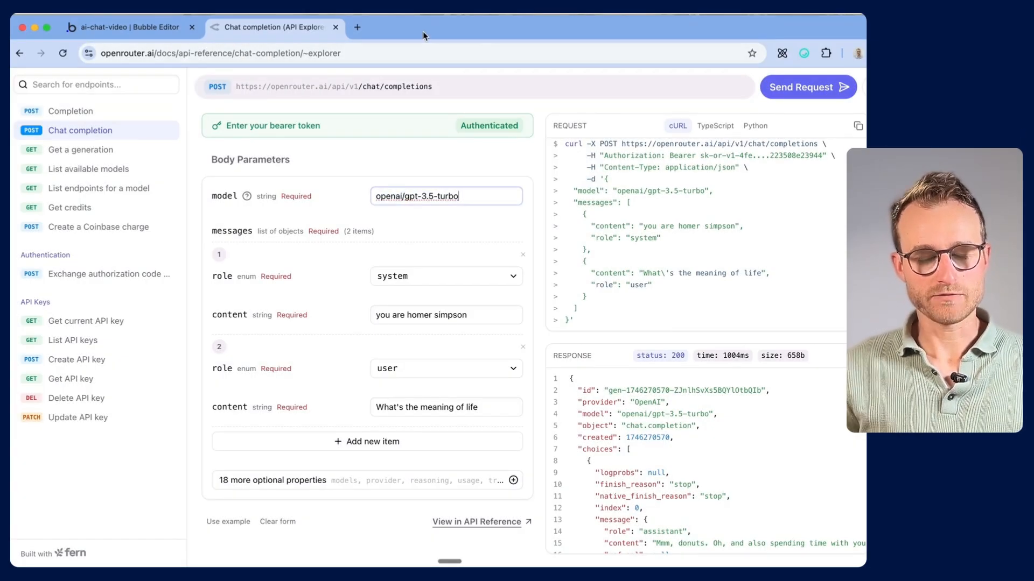
{"action": "left_click", "coordinate": [357, 27]}
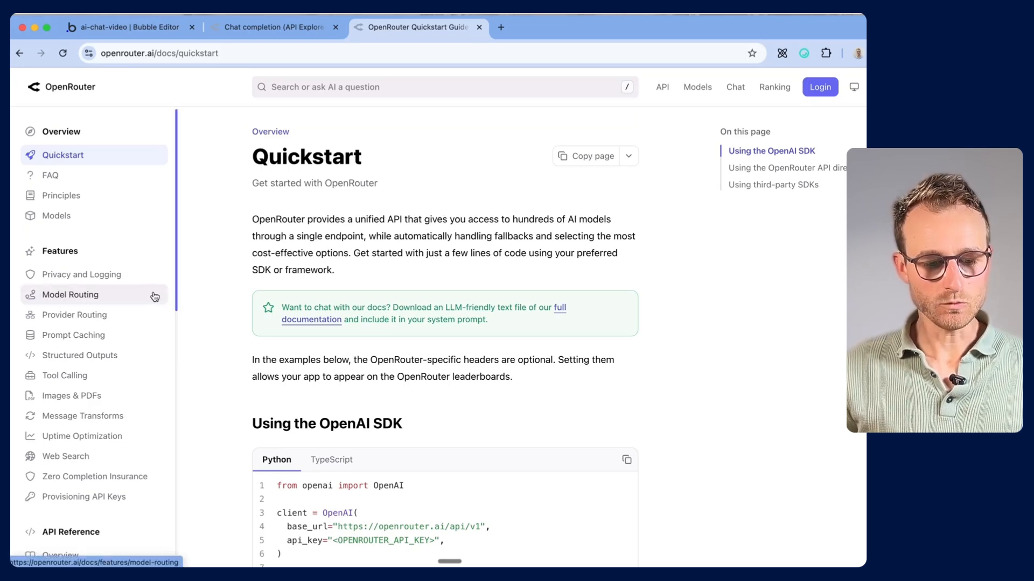
{"action": "left_click", "coordinate": [95, 295]}
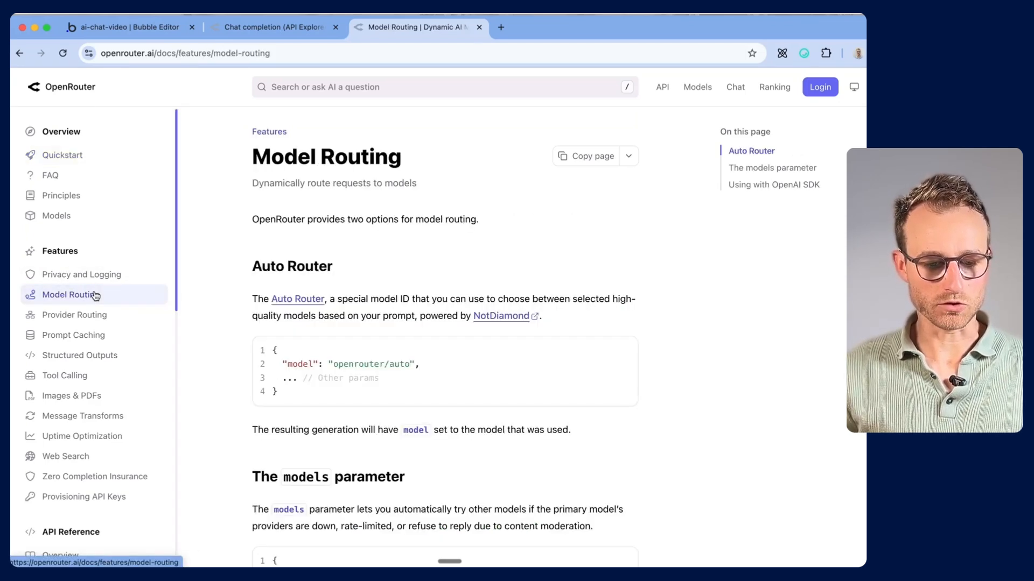
{"action": "scroll", "coordinate": [396, 339], "scroll_direction": "down", "scroll_amount": 1}
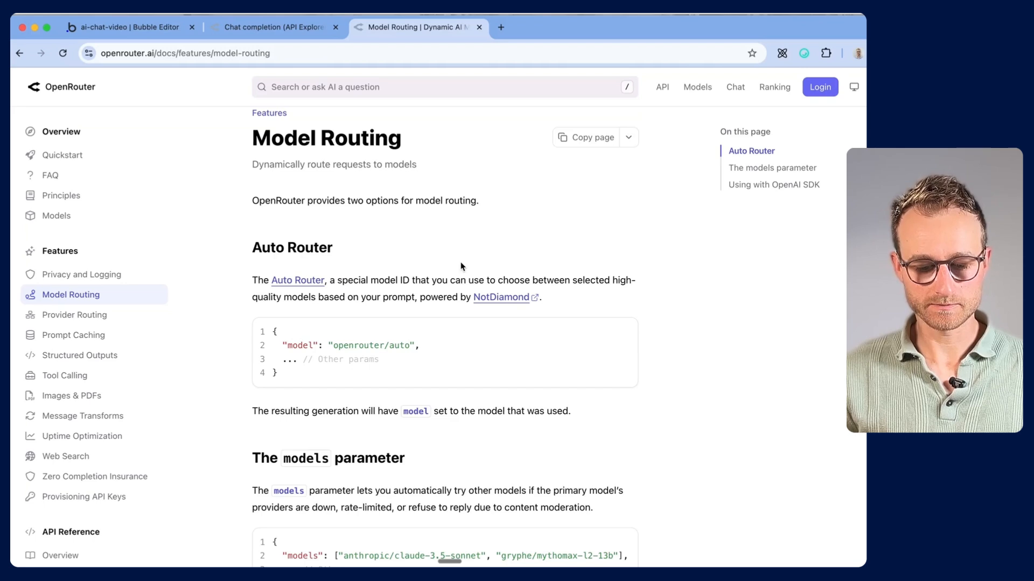
{"action": "scroll", "coordinate": [461, 264], "scroll_direction": "down", "scroll_amount": 3}
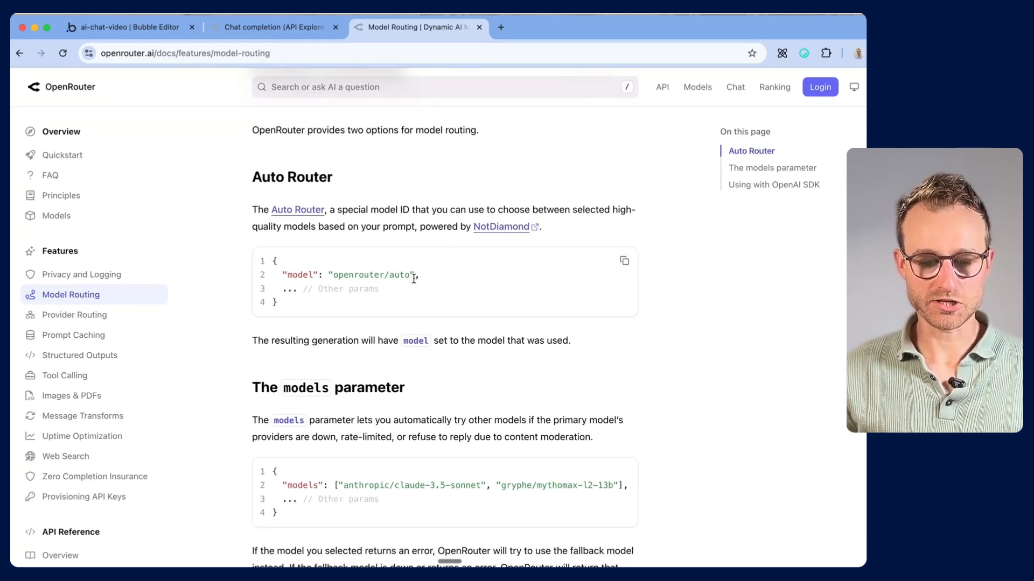
{"action": "left_click_drag", "start_coordinate": [412, 275], "coordinate": [334, 273]}
{"action": "key", "text": "super+c"}
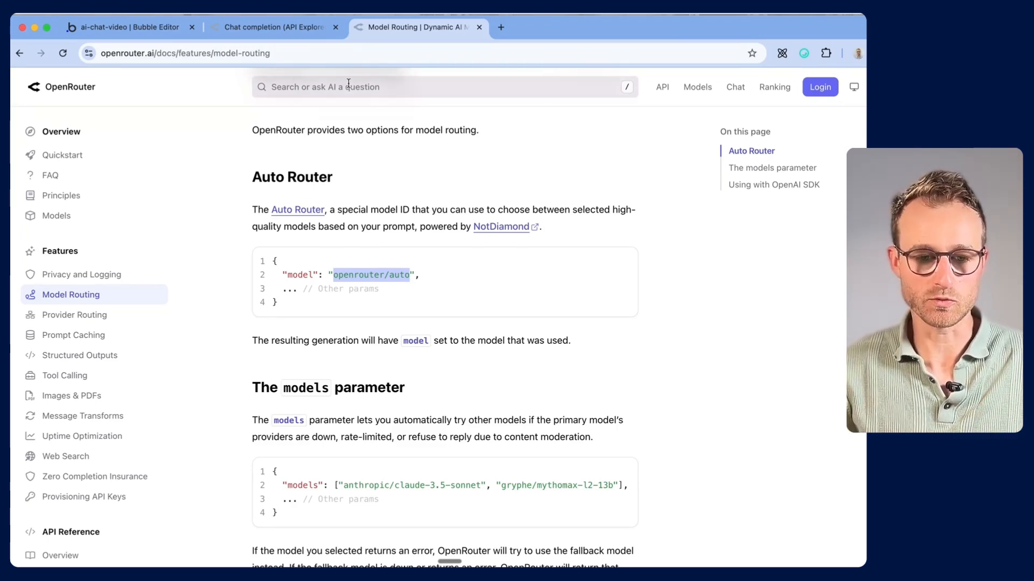
Step: Return to the Chat completion explorer and set the request's model to openrouter/auto
{"action": "left_click", "coordinate": [271, 19]}
{"action": "key", "text": "super+v"}
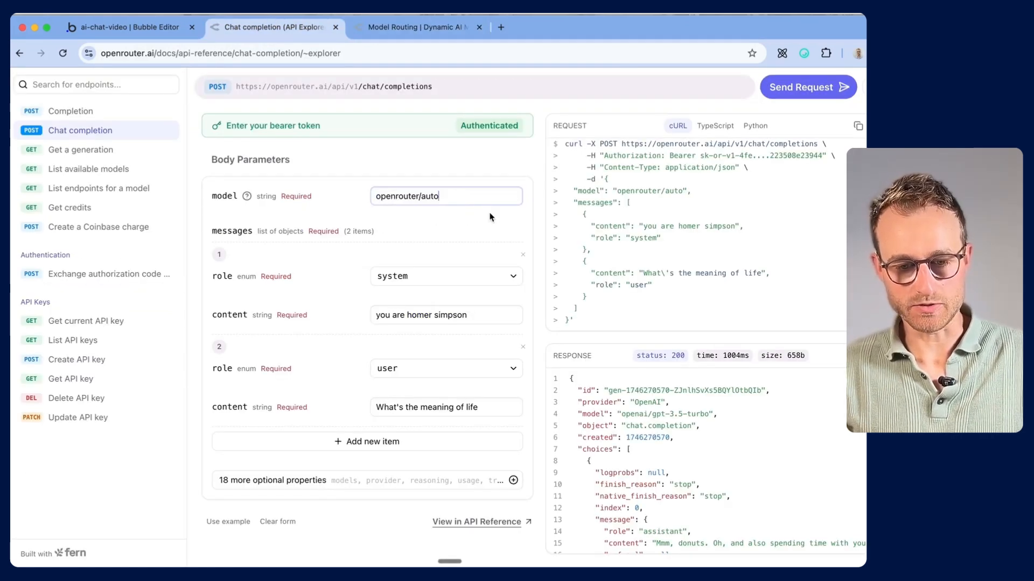
{"action": "left_click_drag", "start_coordinate": [459, 196], "coordinate": [370, 195]}
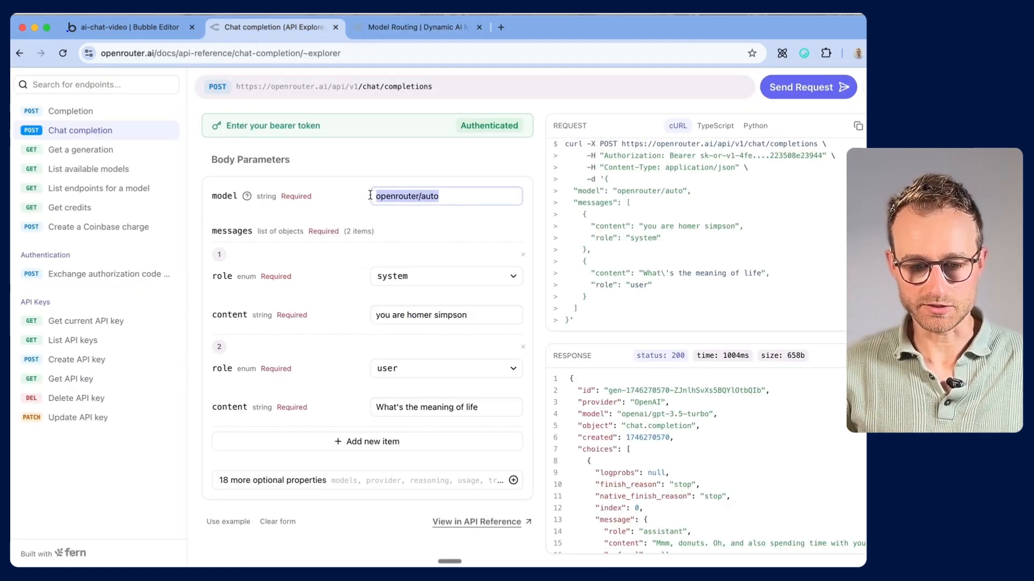
{"action": "left_click", "coordinate": [486, 226]}
Step: Inspect the response's model value, including its provider prefix and model name, and the start of the choices list
{"action": "scroll", "coordinate": [601, 371], "scroll_direction": "down", "scroll_amount": 1}
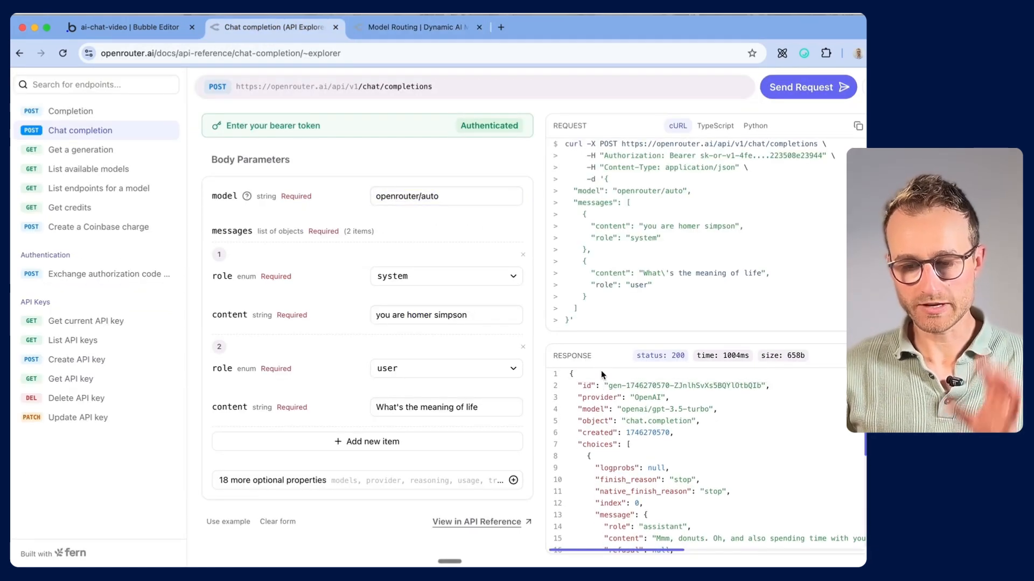
{"action": "scroll", "coordinate": [663, 405], "scroll_direction": "up", "scroll_amount": 5}
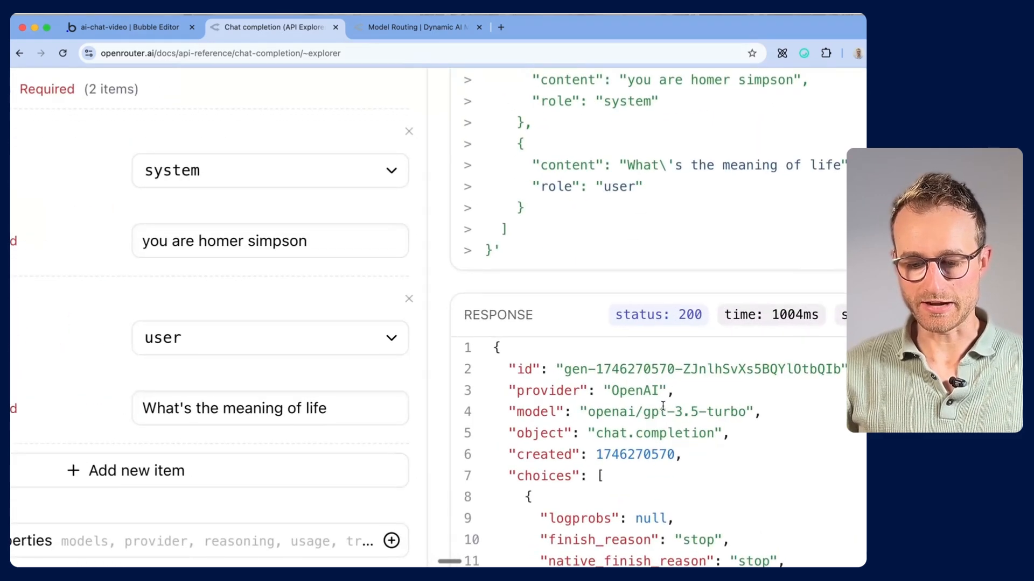
{"action": "scroll", "coordinate": [663, 406], "scroll_direction": "down", "scroll_amount": 1}
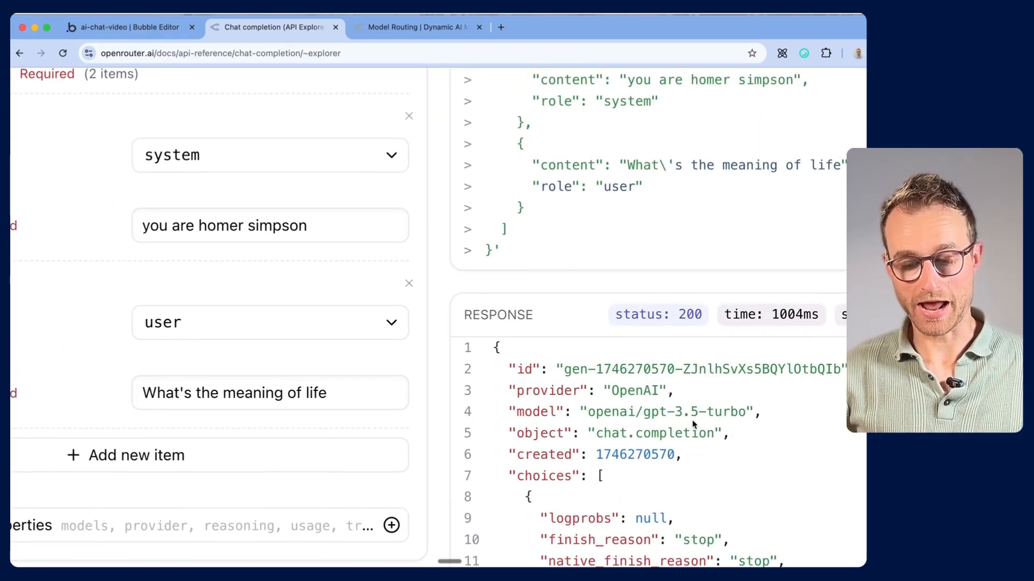
{"action": "left_click_drag", "start_coordinate": [590, 413], "coordinate": [748, 412]}
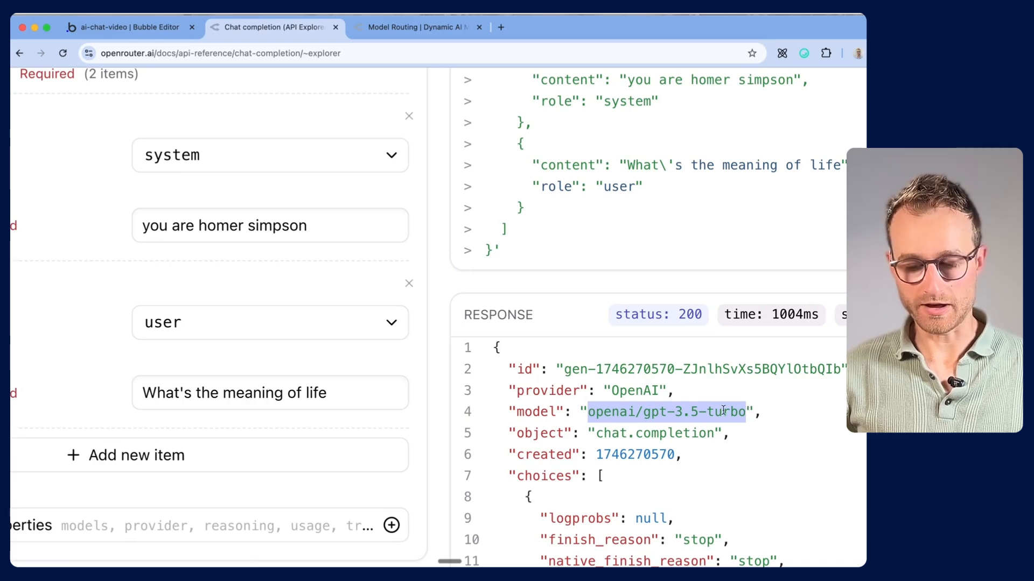
{"action": "left_click_drag", "start_coordinate": [644, 412], "coordinate": [748, 410]}
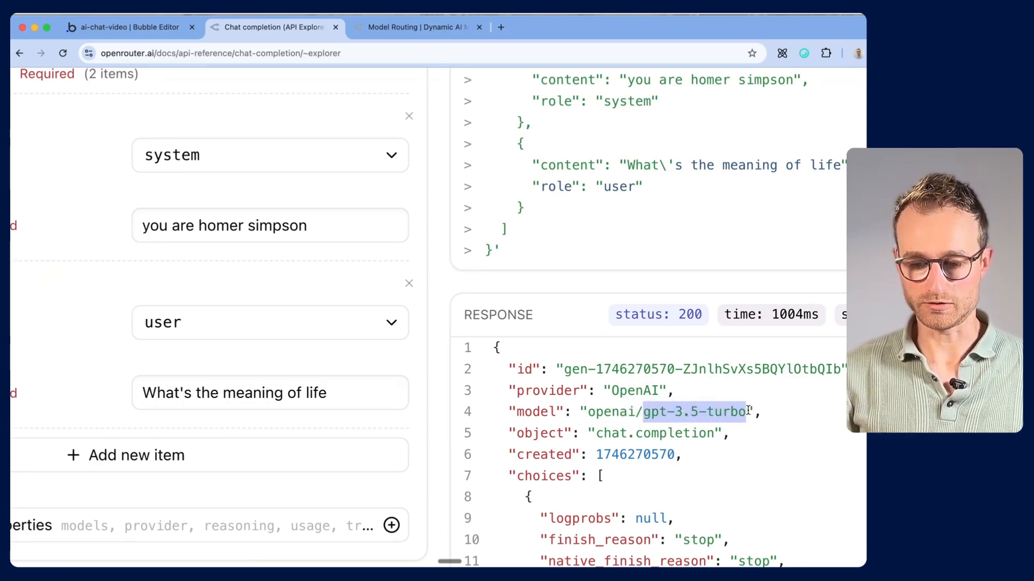
{"action": "scroll", "coordinate": [719, 464], "scroll_direction": "down", "scroll_amount": 3}
{"action": "left_click_drag", "start_coordinate": [715, 461], "coordinate": [678, 508]}
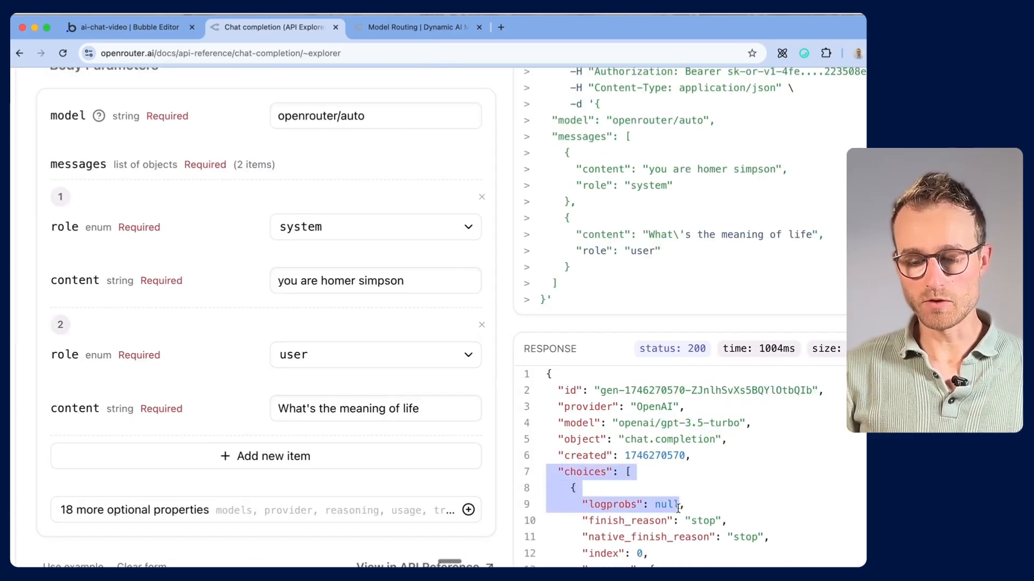
Step: Send the chat completion request with the openrouter/auto model and inspect the provider and model values in the new response
{"action": "scroll", "coordinate": [553, 392], "scroll_direction": "down", "scroll_amount": 3}
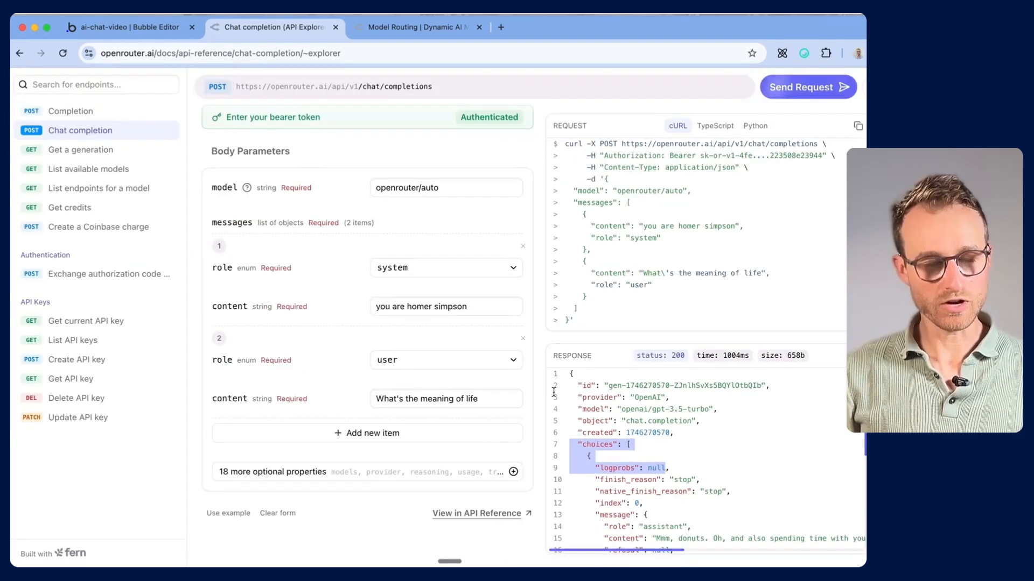
{"action": "left_click", "coordinate": [793, 95]}
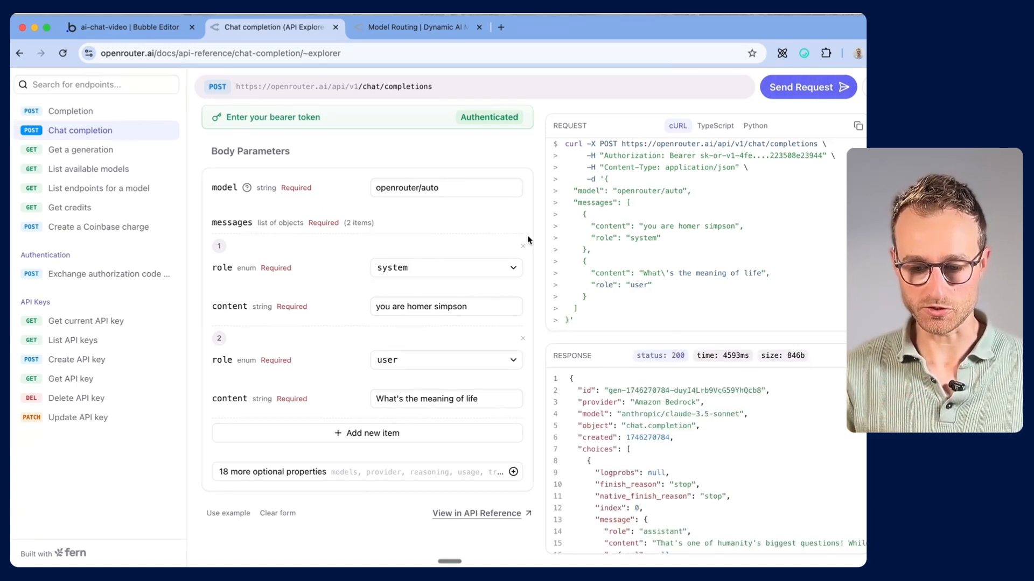
{"action": "scroll", "coordinate": [700, 422], "scroll_direction": "up", "scroll_amount": 3}
{"action": "scroll", "coordinate": [704, 428], "scroll_direction": "up", "scroll_amount": 5}
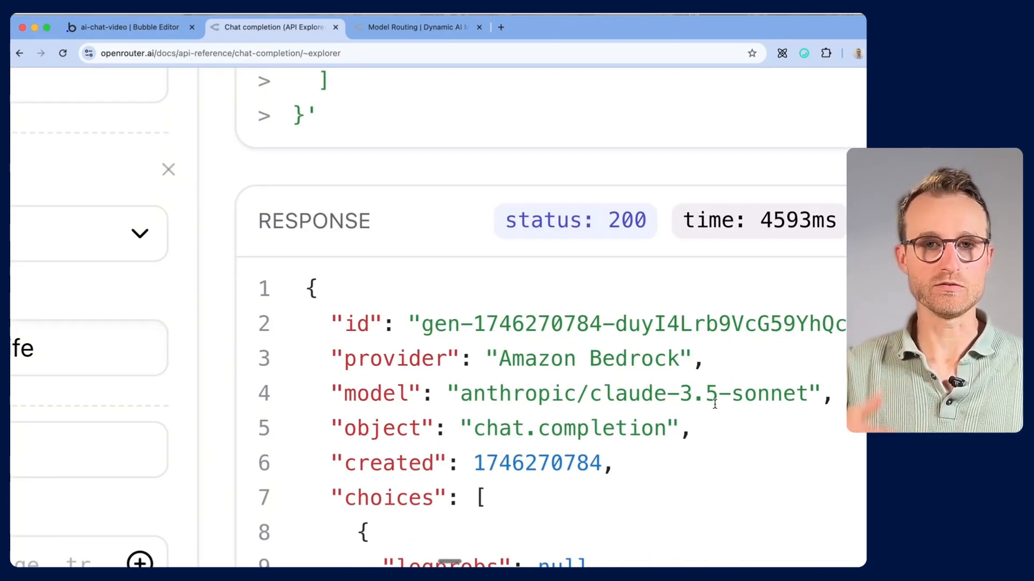
{"action": "scroll", "coordinate": [715, 404], "scroll_direction": "down", "scroll_amount": 5}
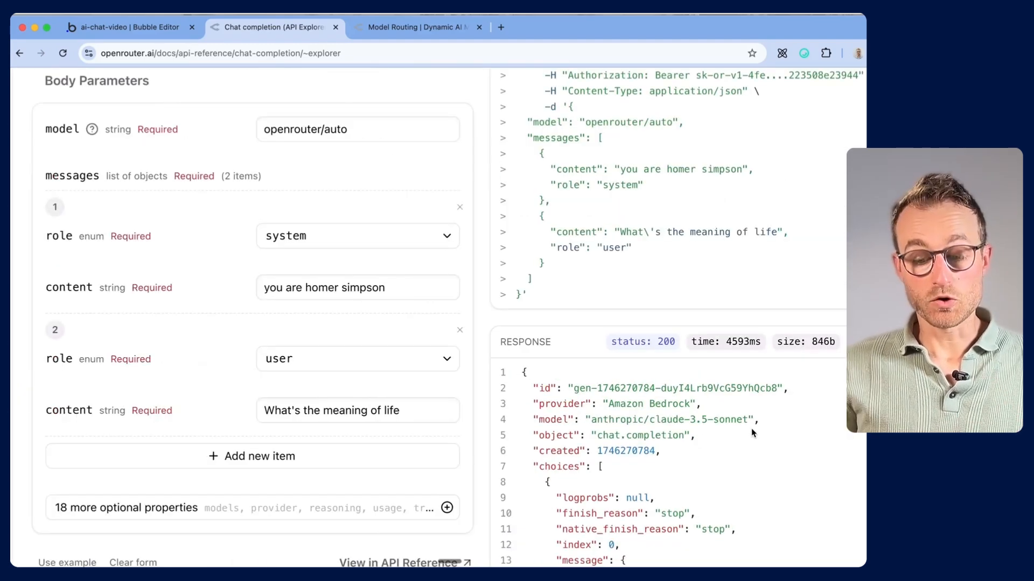
{"action": "scroll", "coordinate": [751, 429], "scroll_direction": "down", "scroll_amount": 2}
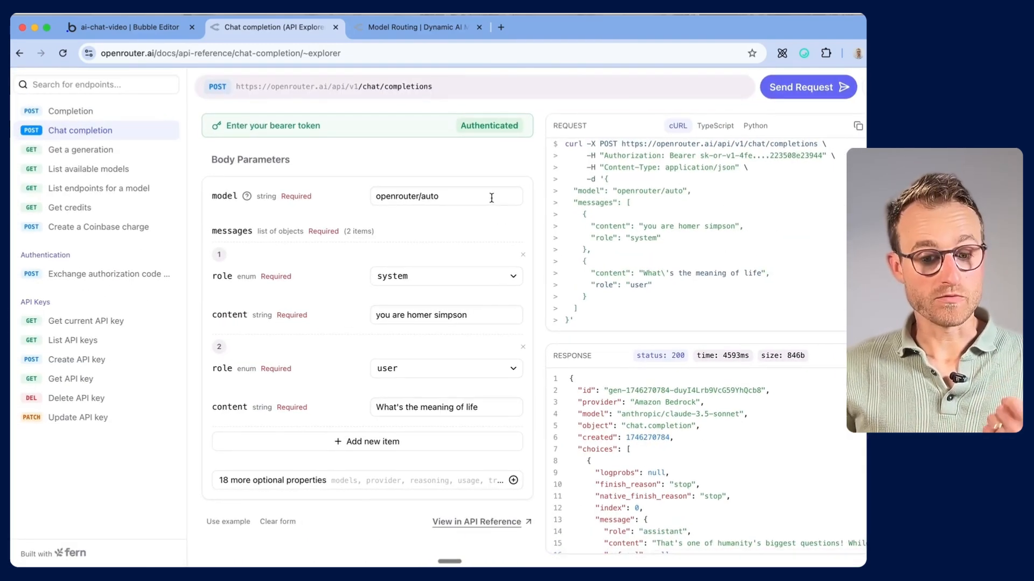
Step: Open the OpenRouter website's model list through the Models page of the docs and look through the listed models and filter categories
{"action": "left_click", "coordinate": [410, 27]}
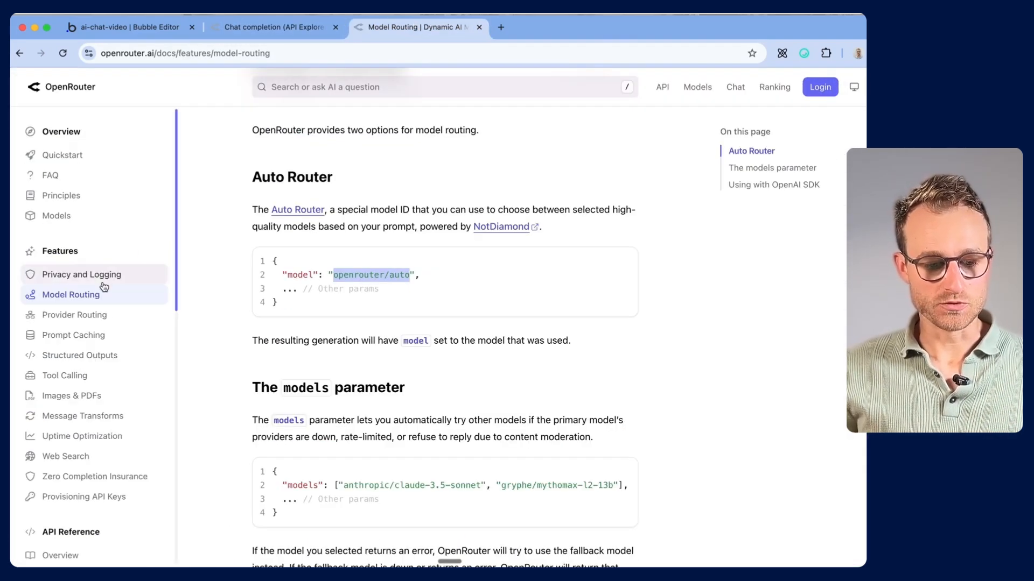
{"action": "left_click", "coordinate": [81, 218]}
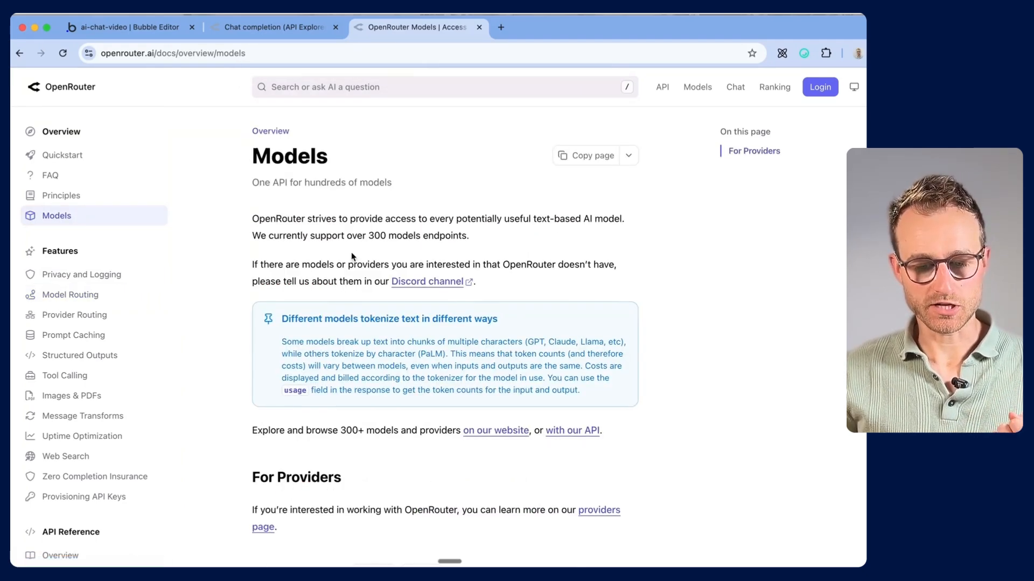
{"action": "scroll", "coordinate": [351, 252], "scroll_direction": "down", "scroll_amount": 5}
{"action": "scroll", "coordinate": [351, 252], "scroll_direction": "up", "scroll_amount": 3}
{"action": "left_click", "coordinate": [495, 394]}
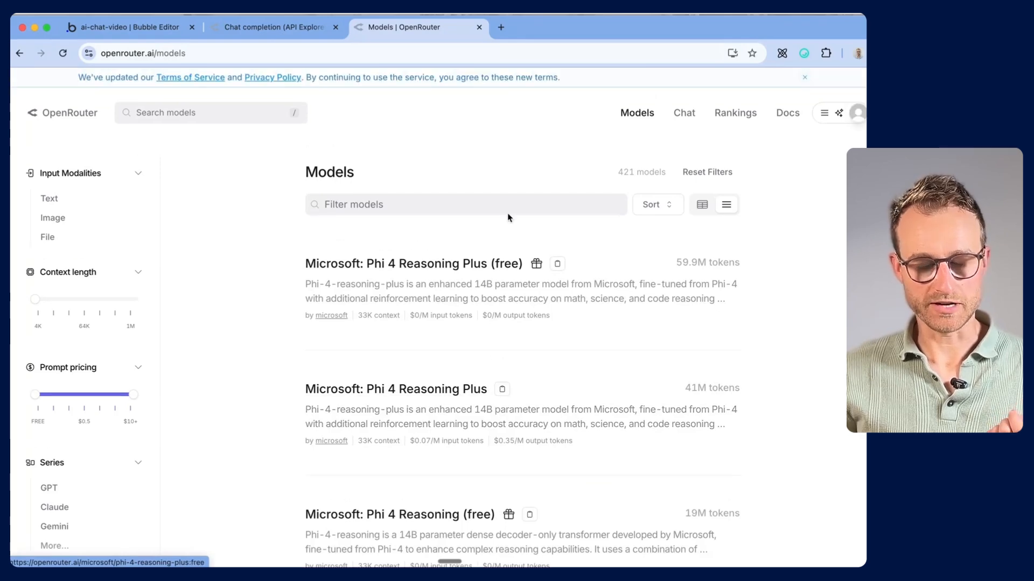
{"action": "scroll", "coordinate": [530, 258], "scroll_direction": "down", "scroll_amount": 5}
{"action": "scroll", "coordinate": [533, 255], "scroll_direction": "down", "scroll_amount": 1}
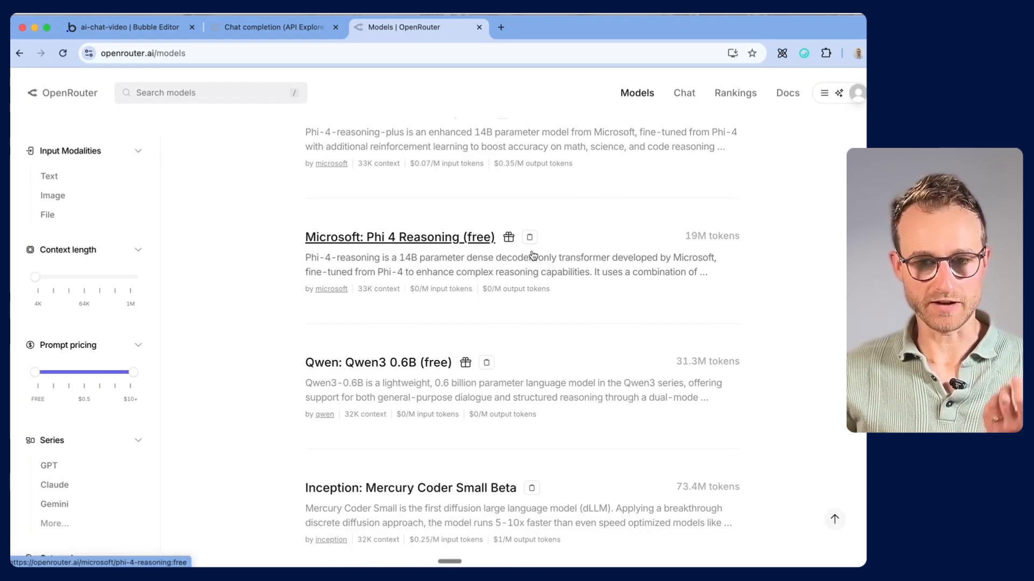
{"action": "scroll", "coordinate": [83, 350], "scroll_direction": "down", "scroll_amount": 6}
{"action": "scroll", "coordinate": [86, 357], "scroll_direction": "down", "scroll_amount": 2}
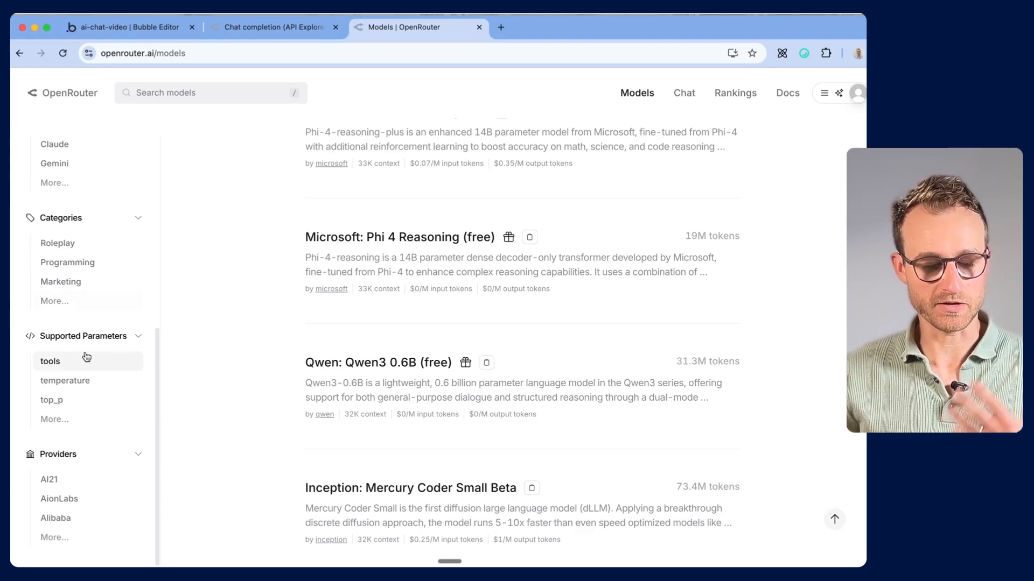
{"action": "scroll", "coordinate": [86, 357], "scroll_direction": "down", "scroll_amount": 2}
{"action": "scroll", "coordinate": [430, 284], "scroll_direction": "up", "scroll_amount": 4}
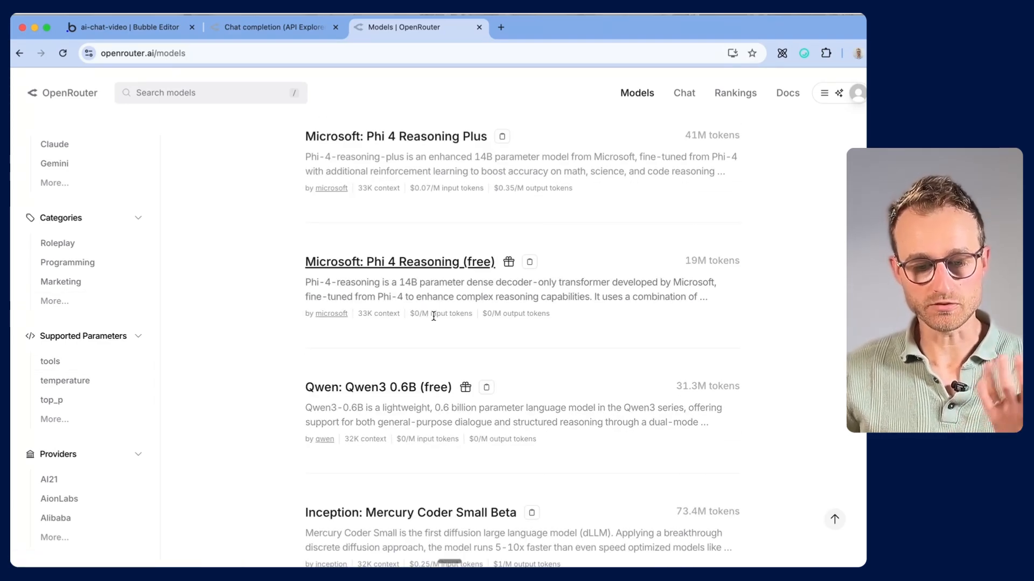
Step: Filter the model list by 4.1 and examine the context size and input and output token prices of OpenAI: GPT-4.1
{"action": "scroll", "coordinate": [434, 318], "scroll_direction": "up", "scroll_amount": 2}
{"action": "scroll", "coordinate": [434, 320], "scroll_direction": "up", "scroll_amount": 5}
{"action": "left_click", "coordinate": [397, 204]}
{"action": "type", "text": "4.1"}
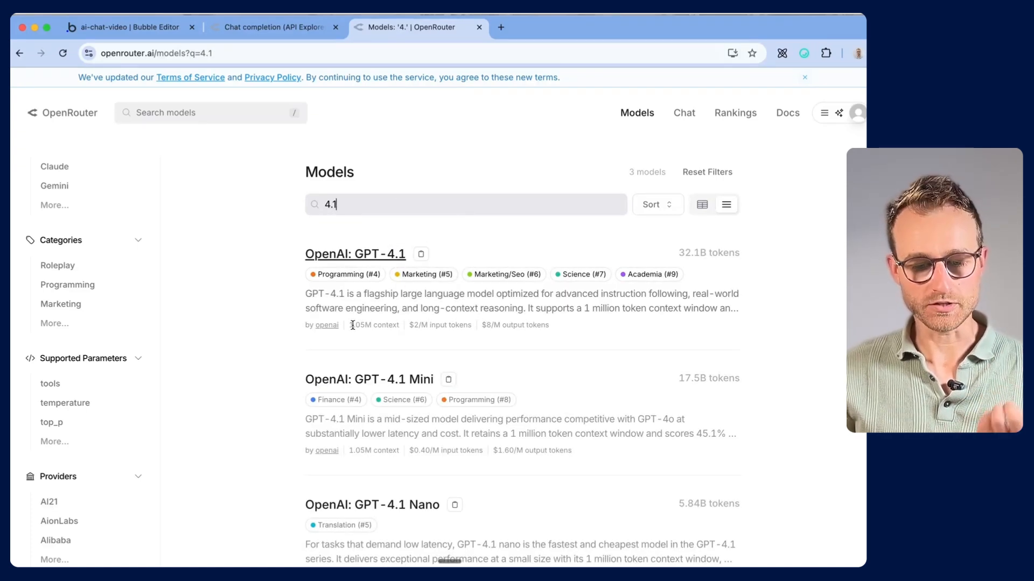
{"action": "scroll", "coordinate": [391, 326], "scroll_direction": "up", "scroll_amount": 5}
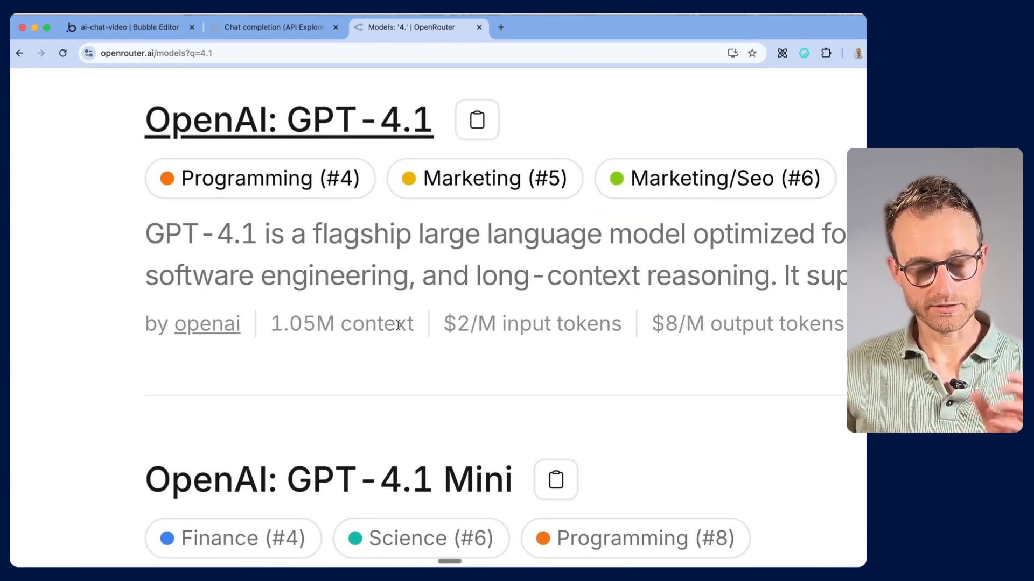
{"action": "scroll", "coordinate": [506, 322], "scroll_direction": "right", "scroll_amount": 5}
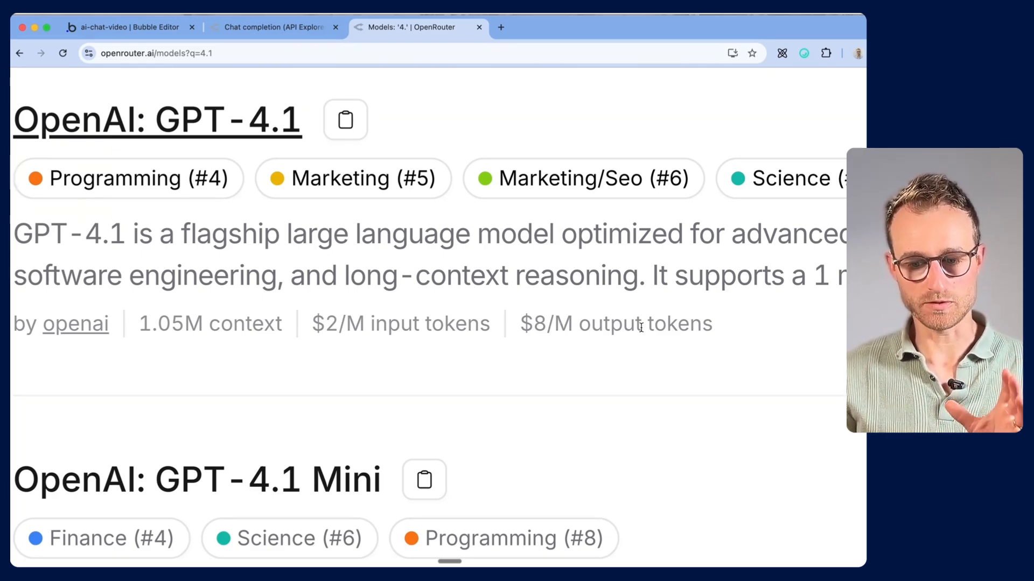
{"action": "scroll", "coordinate": [641, 327], "scroll_direction": "down", "scroll_amount": 5}
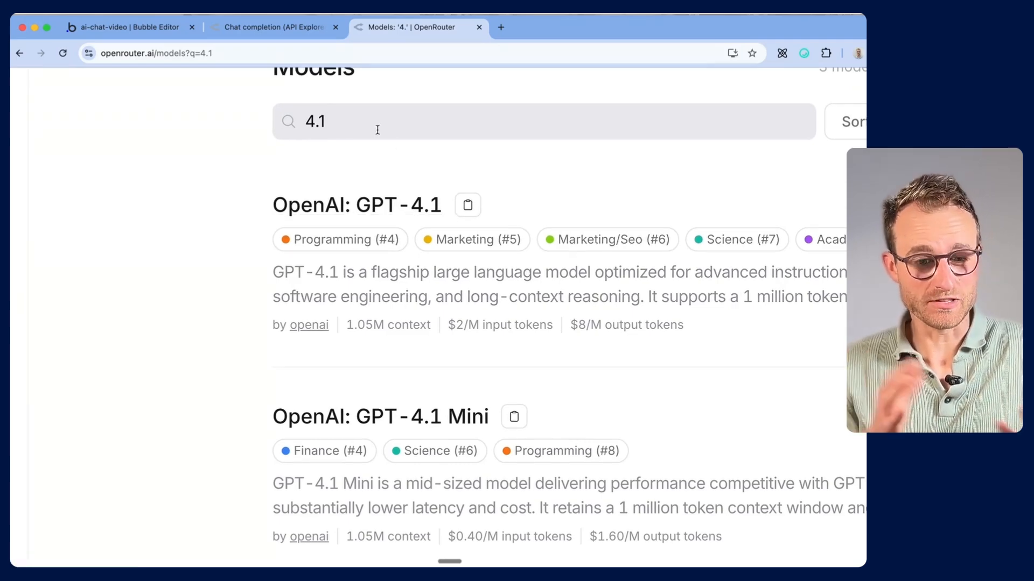
Step: Return to the Chat completion explorer, highlight the request's JSON body and review the assistant message and usage section of the response
{"action": "left_click", "coordinate": [254, 25]}
{"action": "left_click_drag", "start_coordinate": [574, 325], "coordinate": [557, 190]}
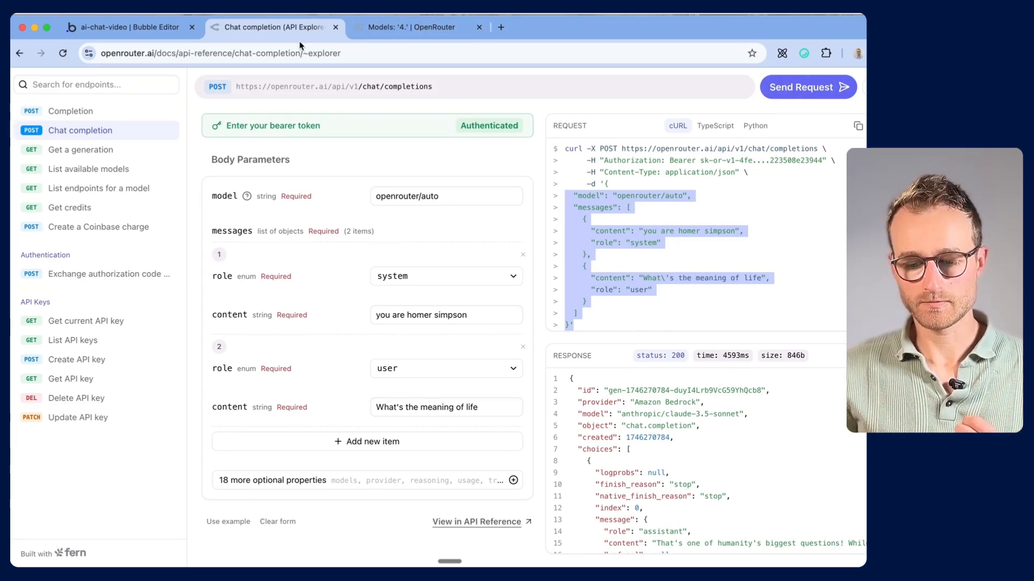
{"action": "scroll", "coordinate": [707, 289], "scroll_direction": "down", "scroll_amount": 1}
{"action": "scroll", "coordinate": [707, 431], "scroll_direction": "down", "scroll_amount": 4}
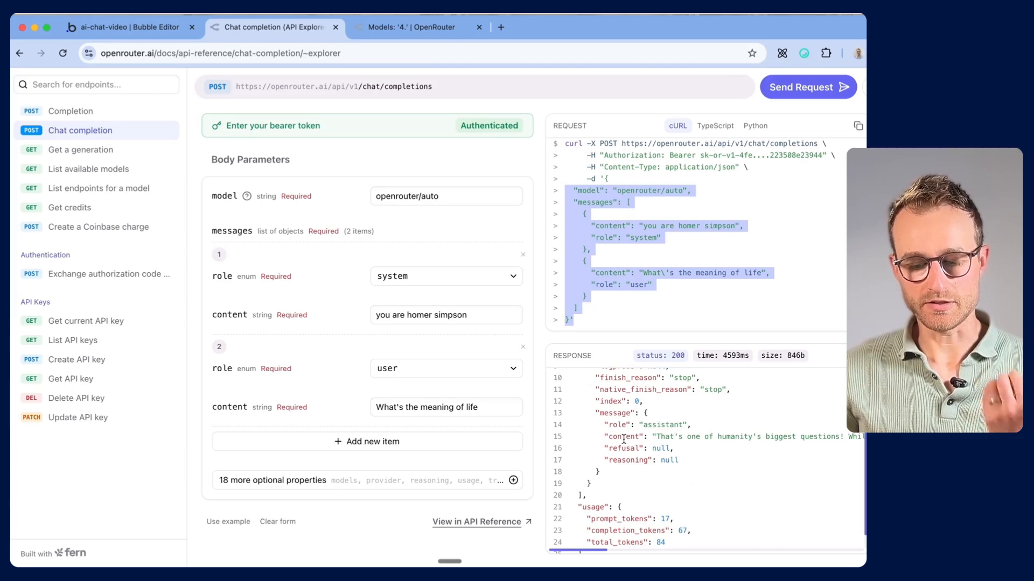
Step: Switch to the Notes app and highlight the assistant message's content text in the pasted JSON response
{"action": "left_click", "coordinate": [673, 464]}
{"action": "key", "text": "super+Tab"}
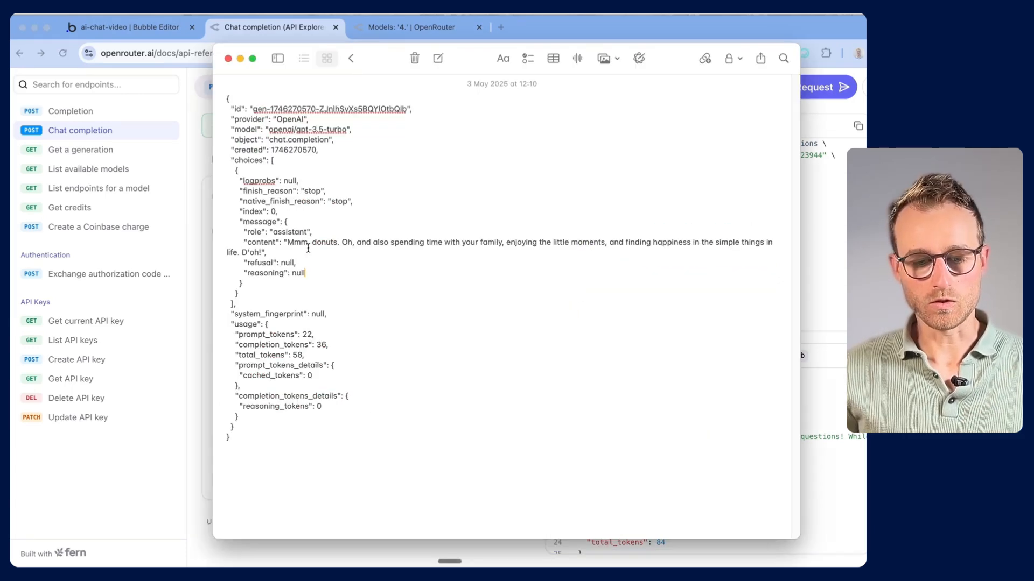
{"action": "left_click_drag", "start_coordinate": [304, 248], "coordinate": [287, 244]}
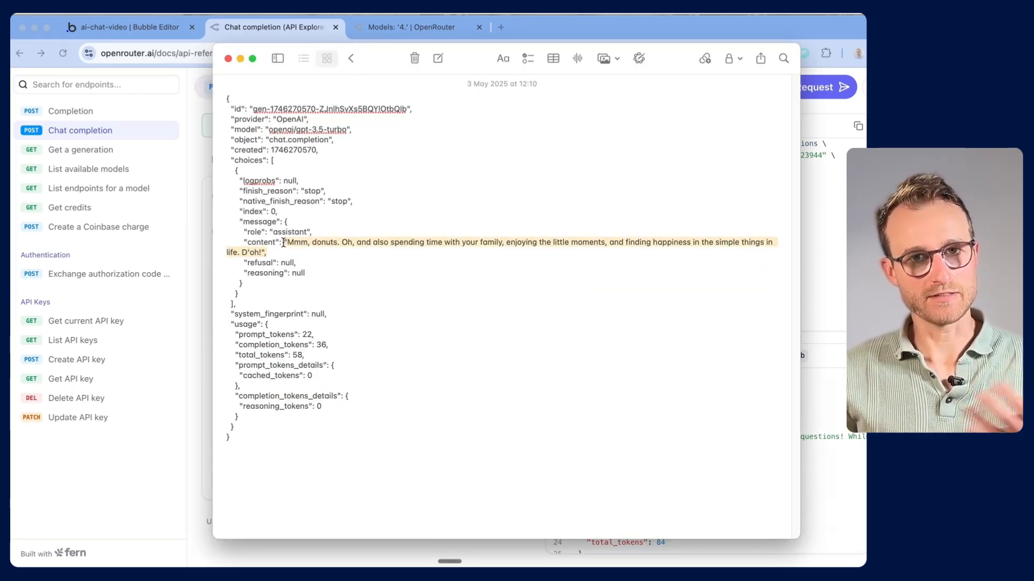
Step: Back in the browser, open tiktokenizer.vercel.app in a new tab and view the models it offers, keeping gpt-4o selected
{"action": "left_click", "coordinate": [405, 28]}
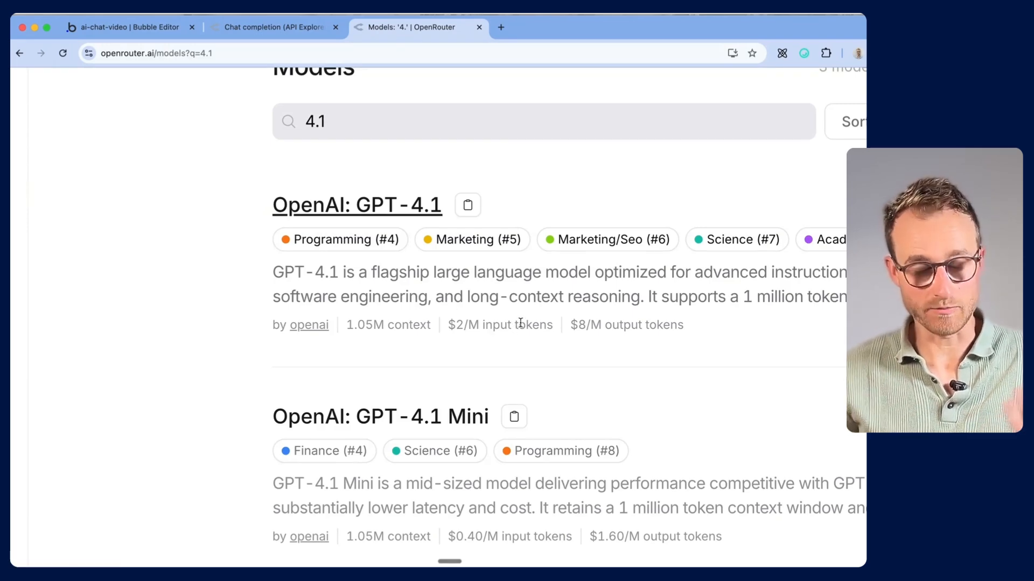
{"action": "left_click", "coordinate": [501, 27]}
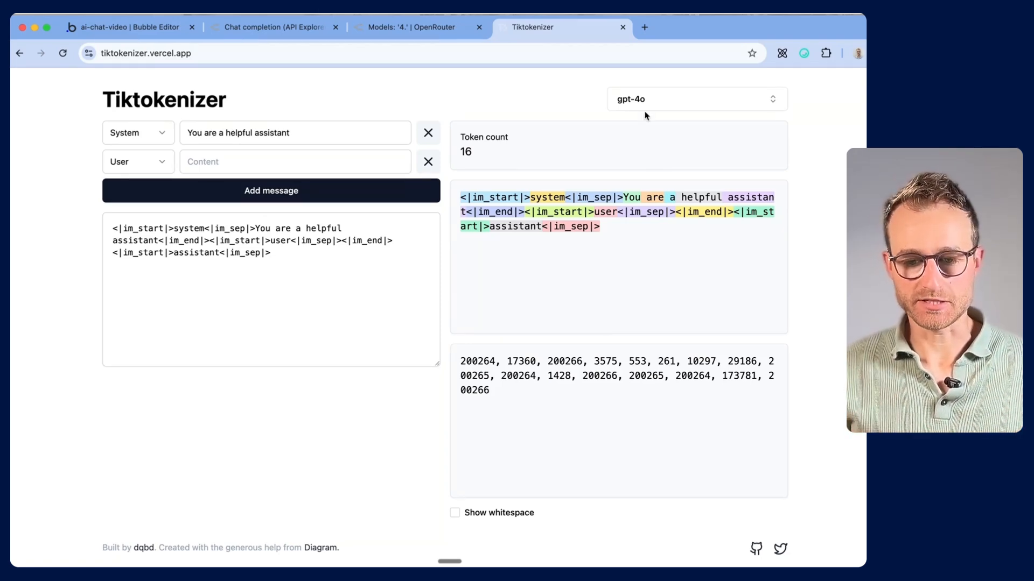
{"action": "left_click", "coordinate": [692, 101]}
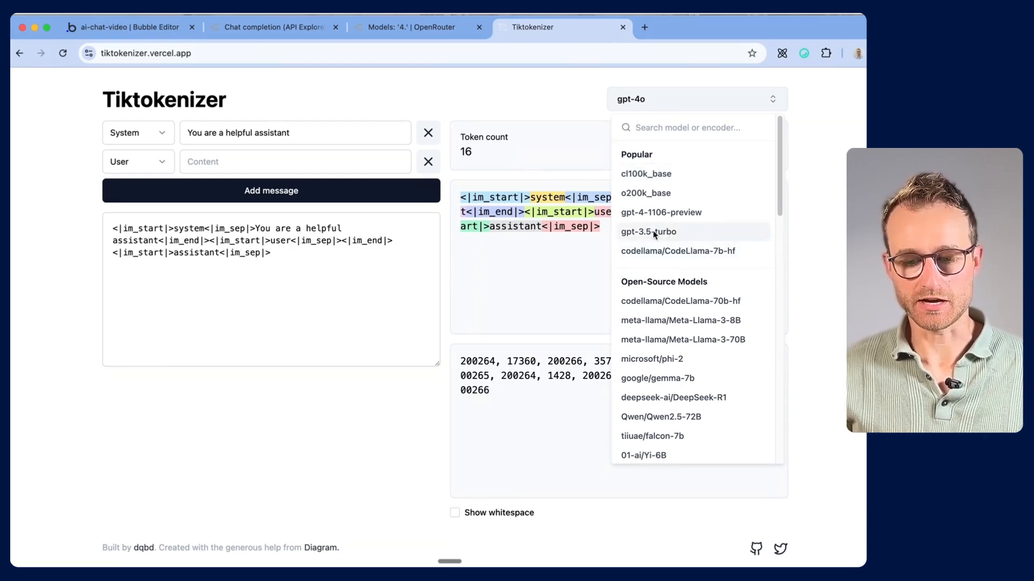
{"action": "left_click", "coordinate": [581, 102]}
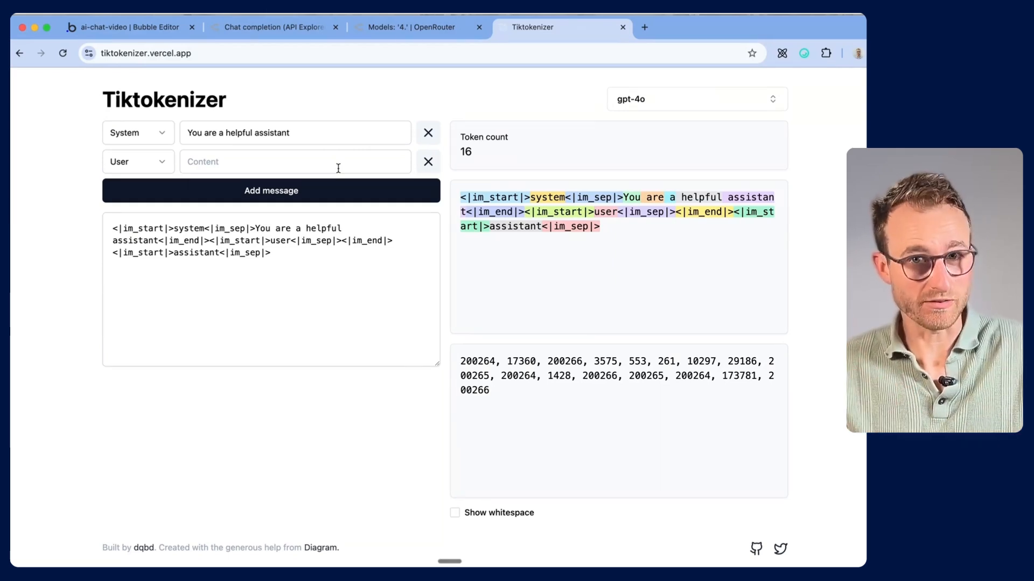
Step: Set the Tiktokenizer system message to "You are homer simpson" and the user message to "What is the meaning of life"
{"action": "left_click_drag", "start_coordinate": [319, 122], "coordinate": [179, 128]}
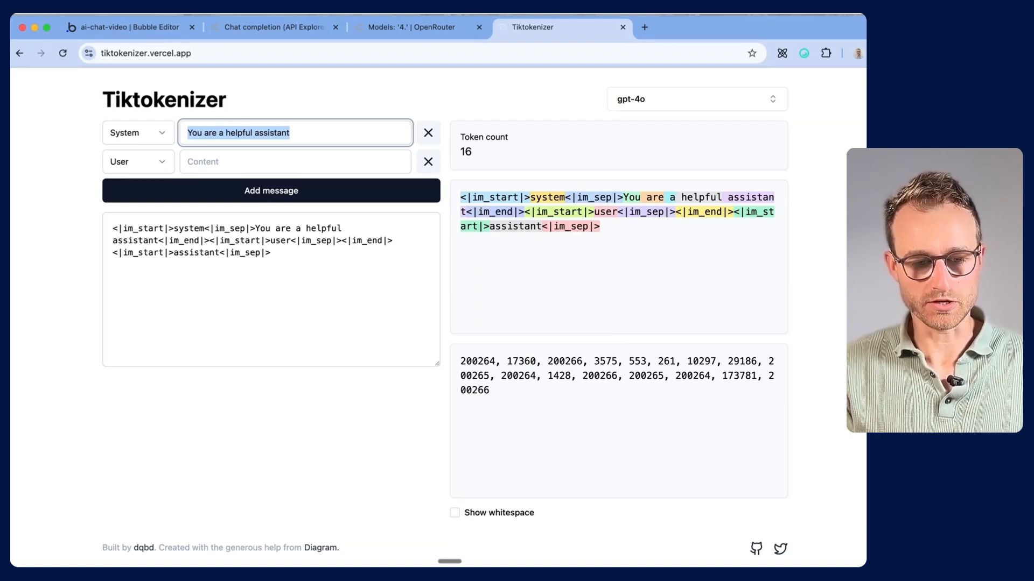
{"action": "type", "text": "You are homer simpson"}
{"action": "left_click", "coordinate": [197, 158]}
{"action": "type", "text": "What is the meaning of life"}
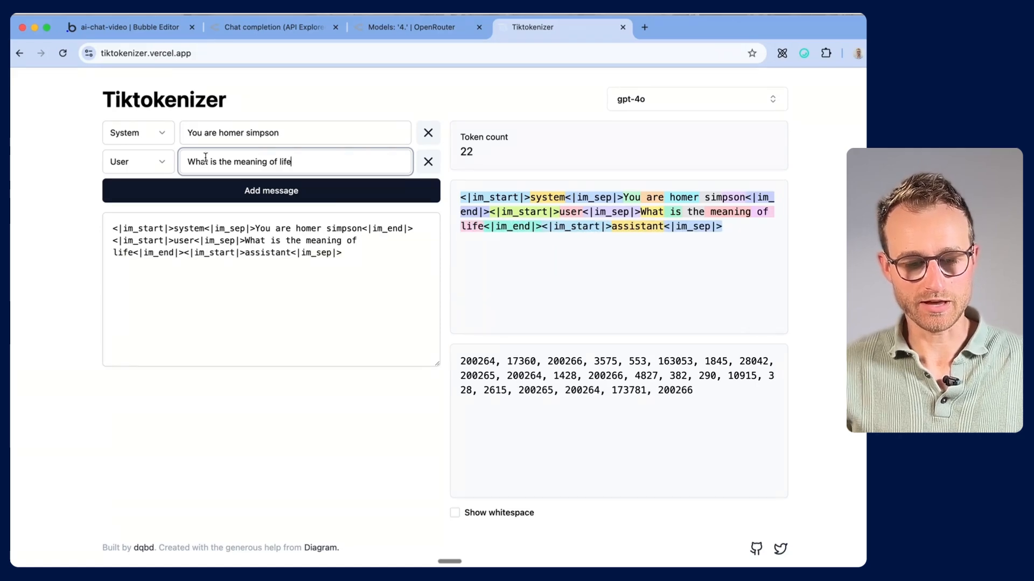
Step: Highlight the prompt's token count, and return to the OpenRouter model list to highlight GPT-4.1's input token price
{"action": "left_click_drag", "start_coordinate": [476, 155], "coordinate": [458, 155]}
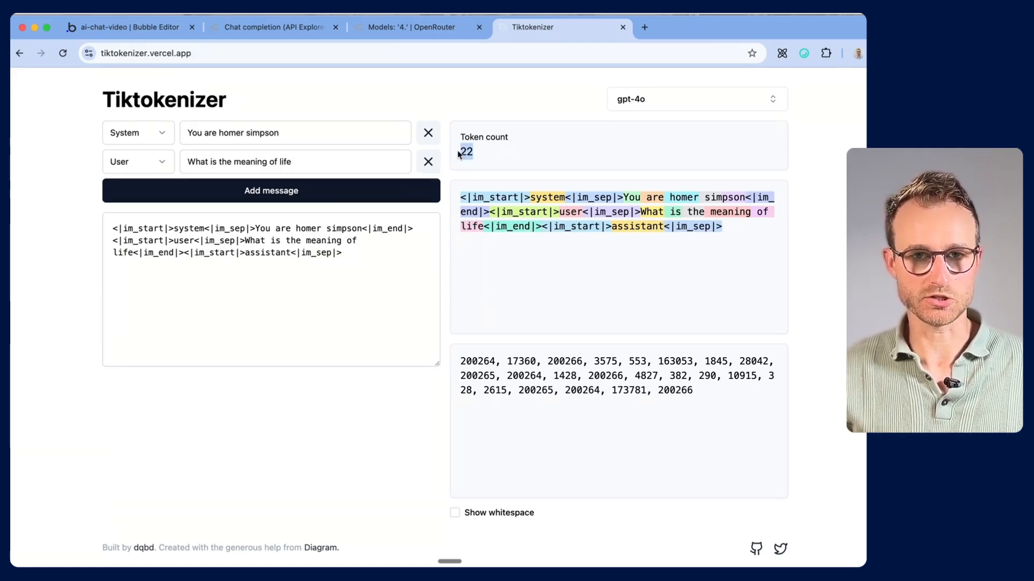
{"action": "key", "text": "ctrl+shift+Tab"}
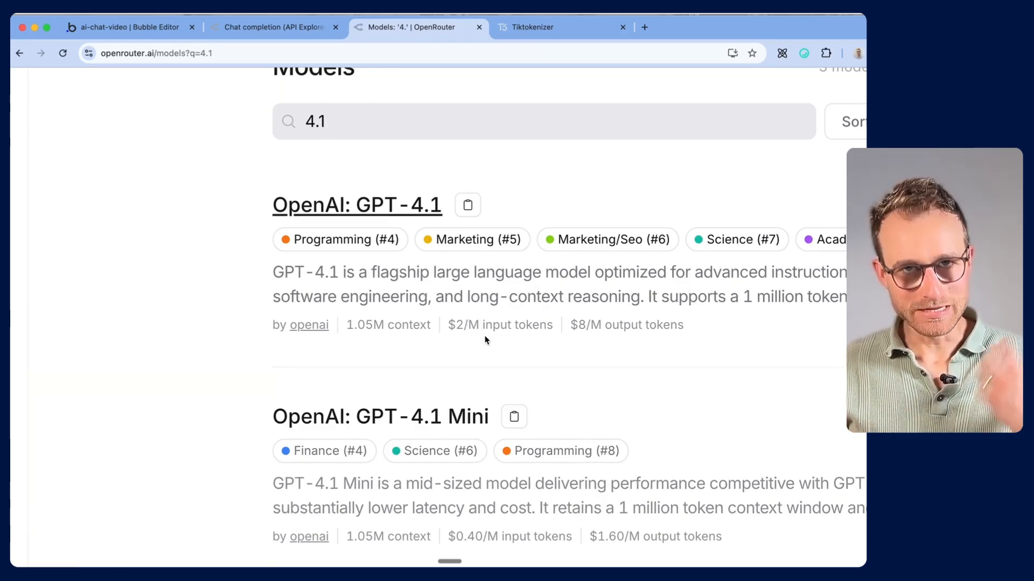
{"action": "double_click", "coordinate": [459, 324]}
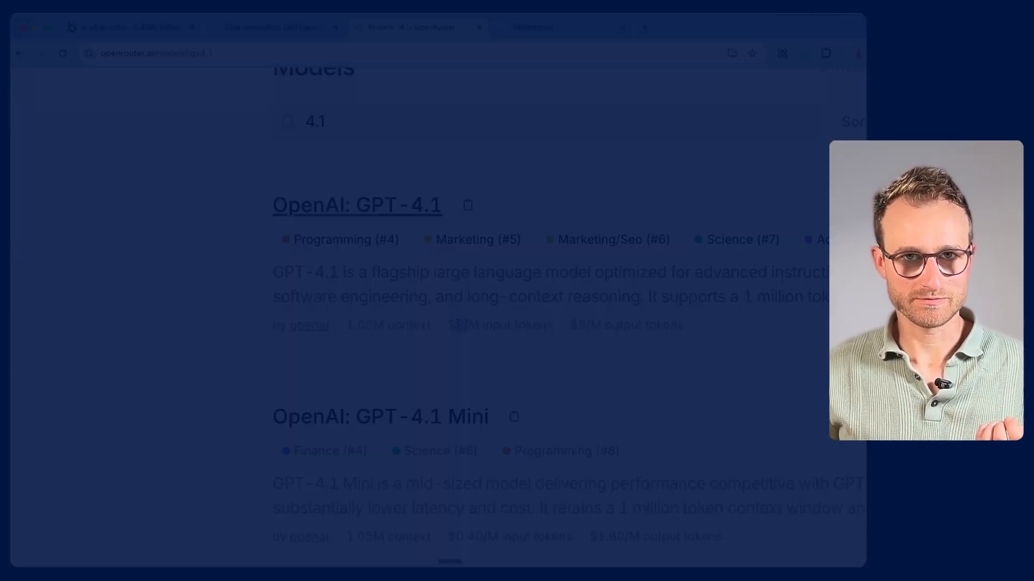
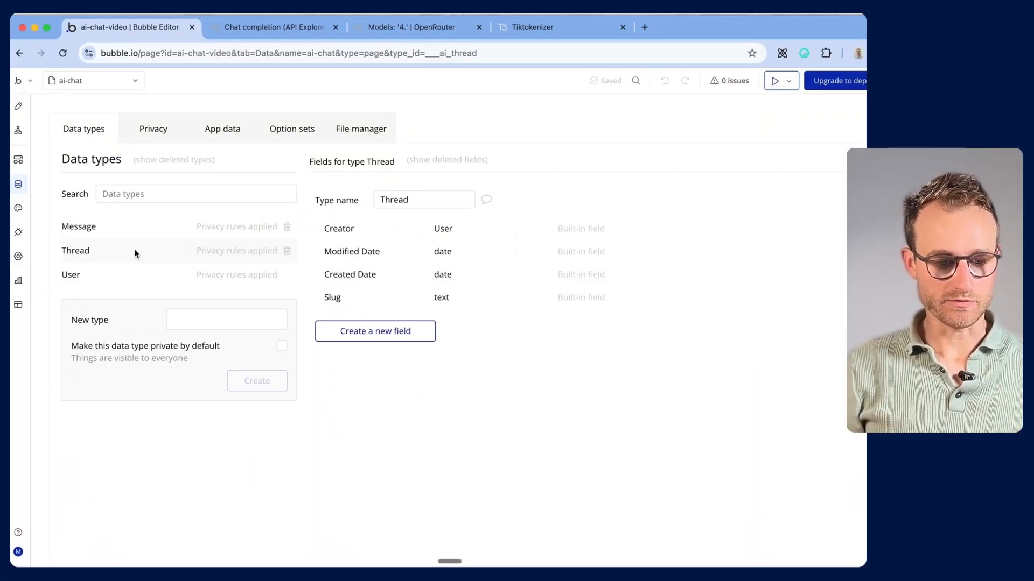
Step: In the Bubble editor, open the Message data type and examine its Content, sender type and Thread fields
{"action": "scroll", "coordinate": [135, 251], "scroll_direction": "up", "scroll_amount": 2}
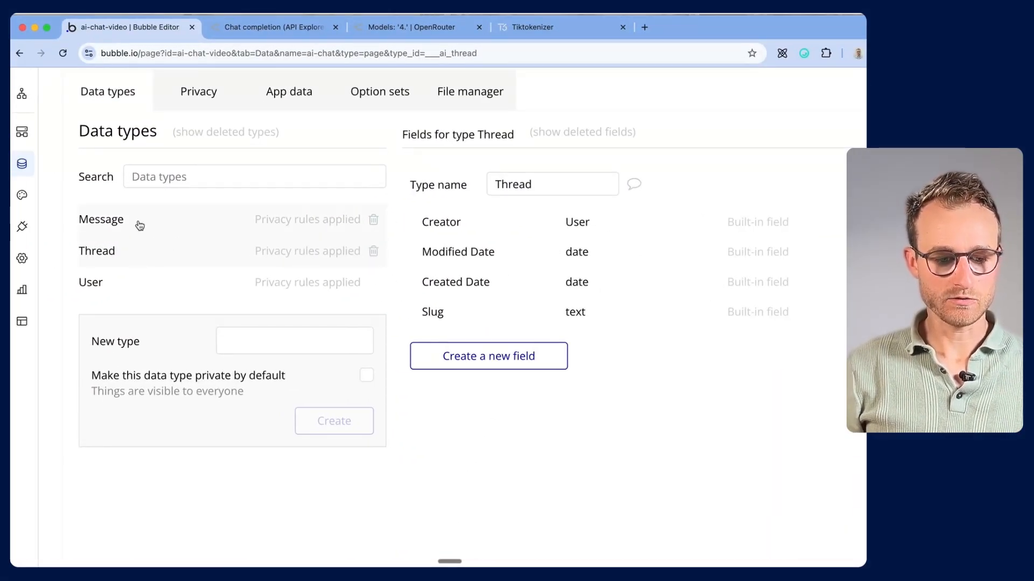
{"action": "left_click", "coordinate": [139, 224]}
{"action": "scroll", "coordinate": [432, 247], "scroll_direction": "right", "scroll_amount": 2}
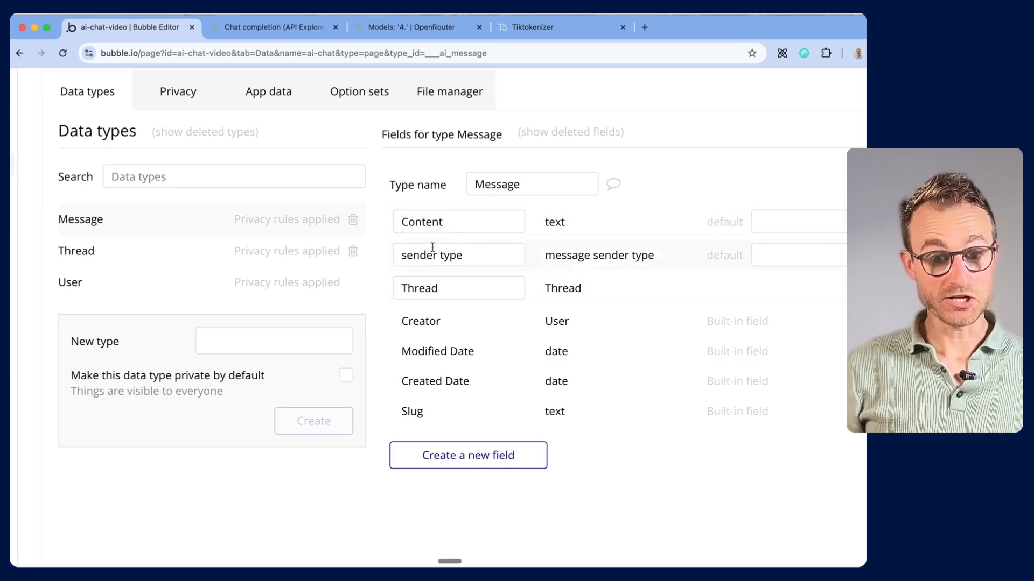
{"action": "scroll", "coordinate": [473, 295], "scroll_direction": "up", "scroll_amount": 5}
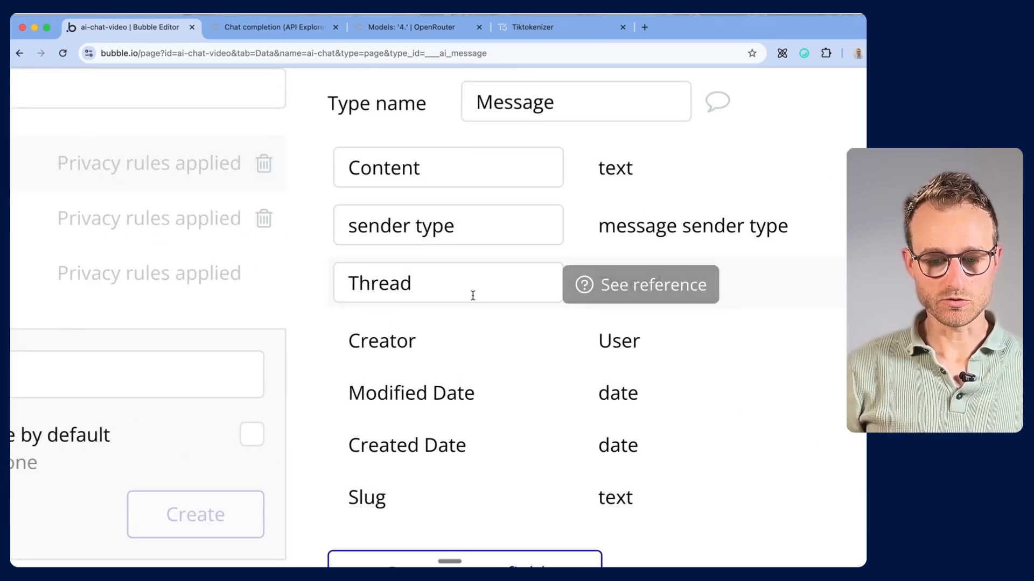
{"action": "scroll", "coordinate": [455, 282], "scroll_direction": "up", "scroll_amount": 3}
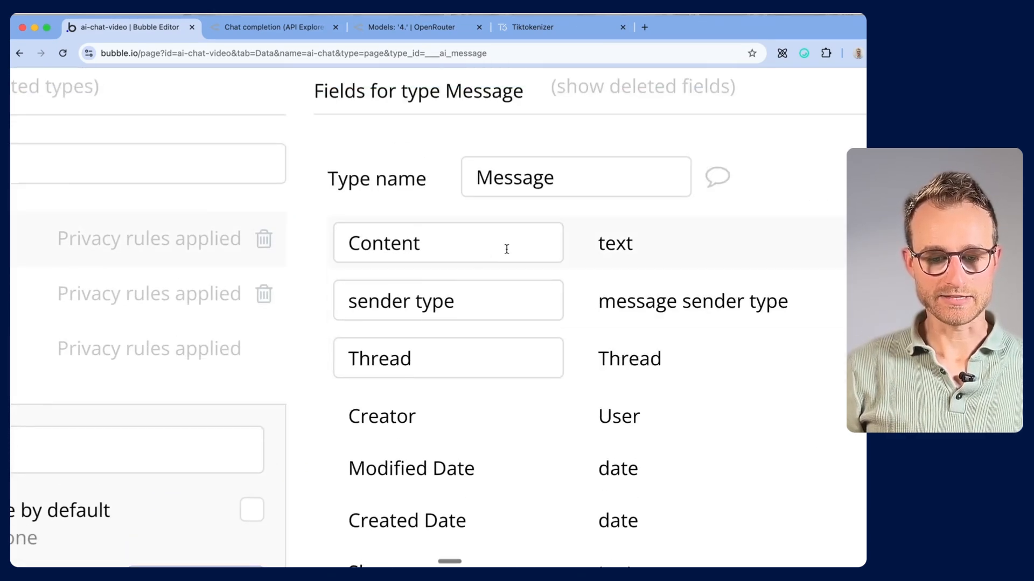
{"action": "double_click", "coordinate": [492, 242]}
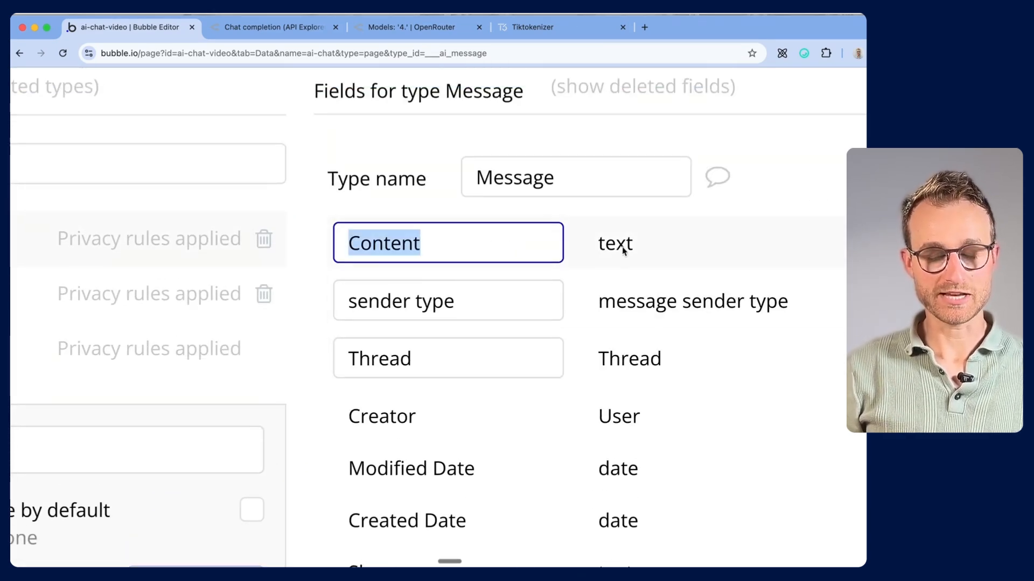
{"action": "scroll", "coordinate": [610, 295], "scroll_direction": "down", "scroll_amount": 5}
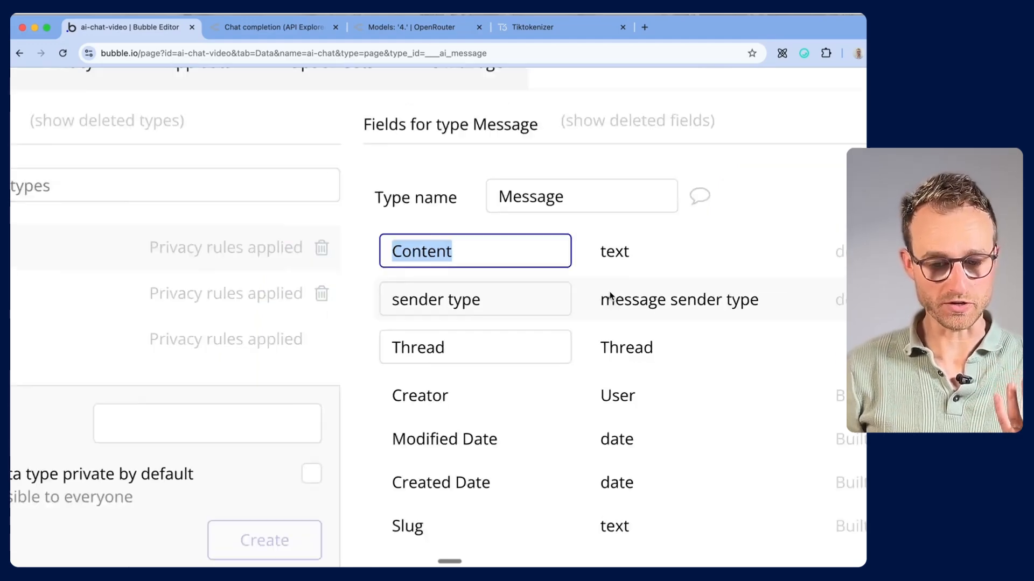
Step: Review the Message type's sender type field and examine the options of the Message Sender Type option set
{"action": "scroll", "coordinate": [610, 295], "scroll_direction": "right", "scroll_amount": 3}
{"action": "scroll", "coordinate": [610, 295], "scroll_direction": "right", "scroll_amount": 1}
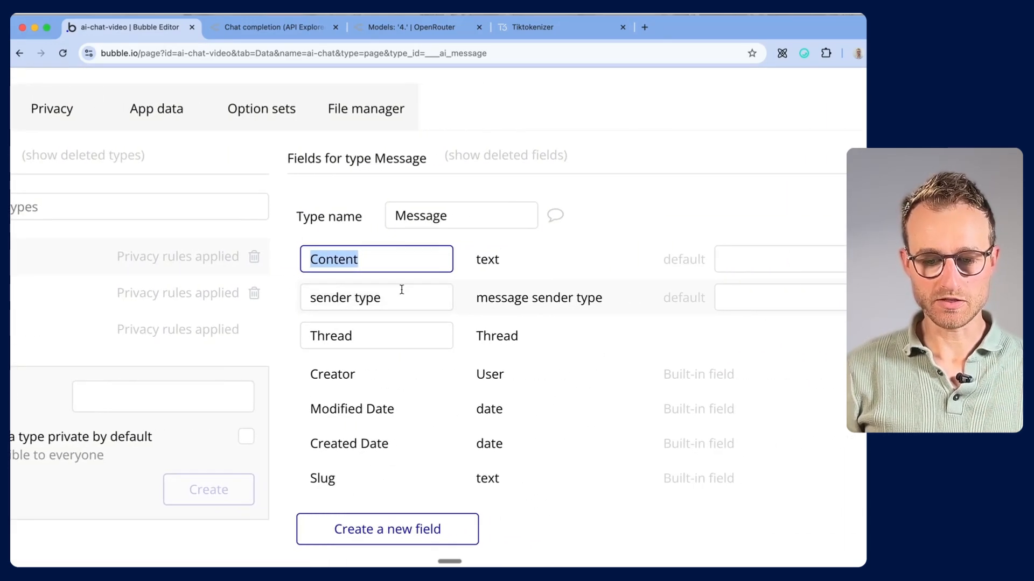
{"action": "left_click", "coordinate": [424, 305]}
{"action": "scroll", "coordinate": [423, 304], "scroll_direction": "down", "scroll_amount": 5}
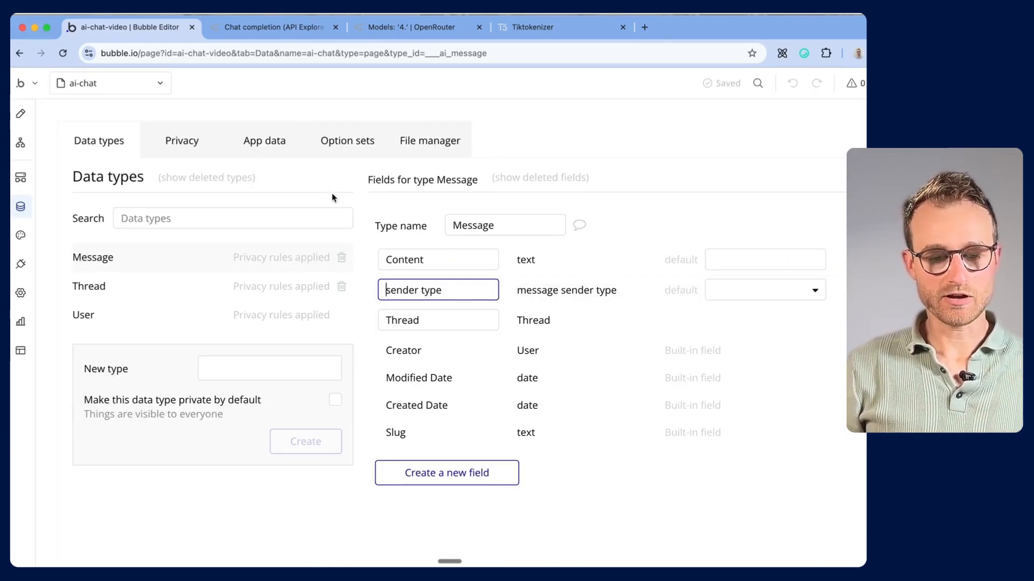
{"action": "left_click", "coordinate": [339, 152]}
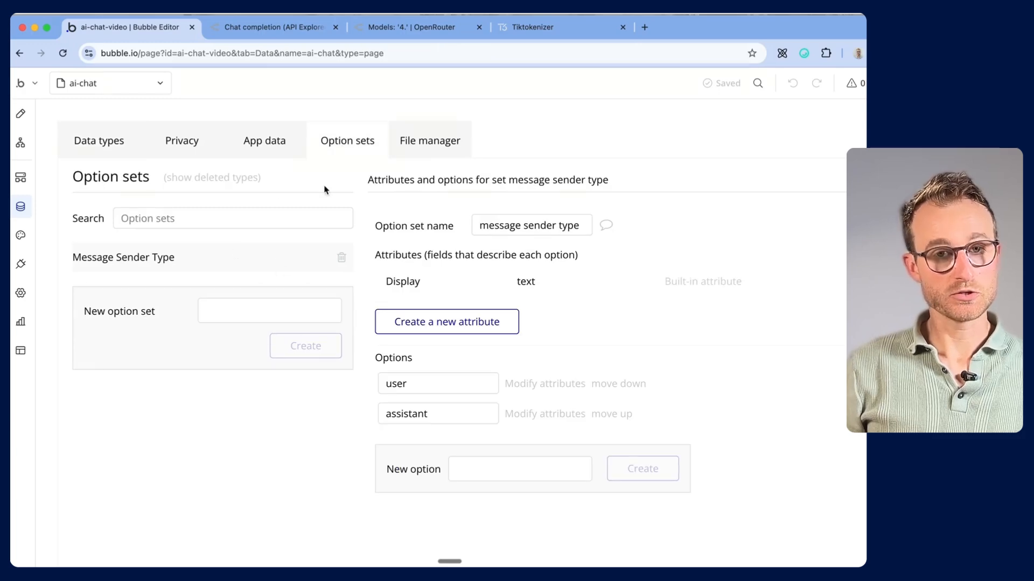
{"action": "scroll", "coordinate": [443, 398], "scroll_direction": "up", "scroll_amount": 5}
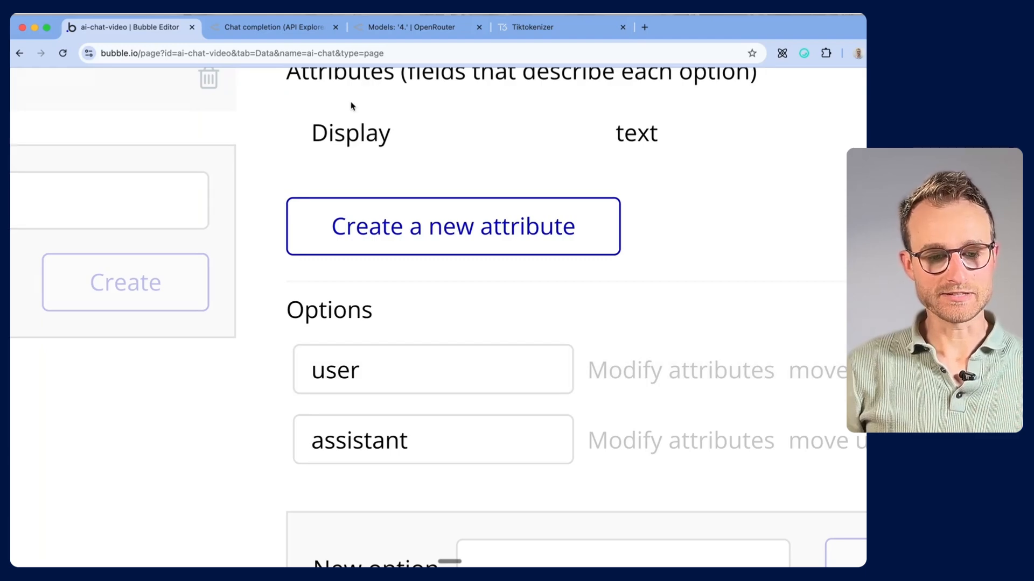
Step: Switch to the OpenRouter Chat completion page and view the role choices for the second message, keeping user
{"action": "left_click", "coordinate": [294, 29]}
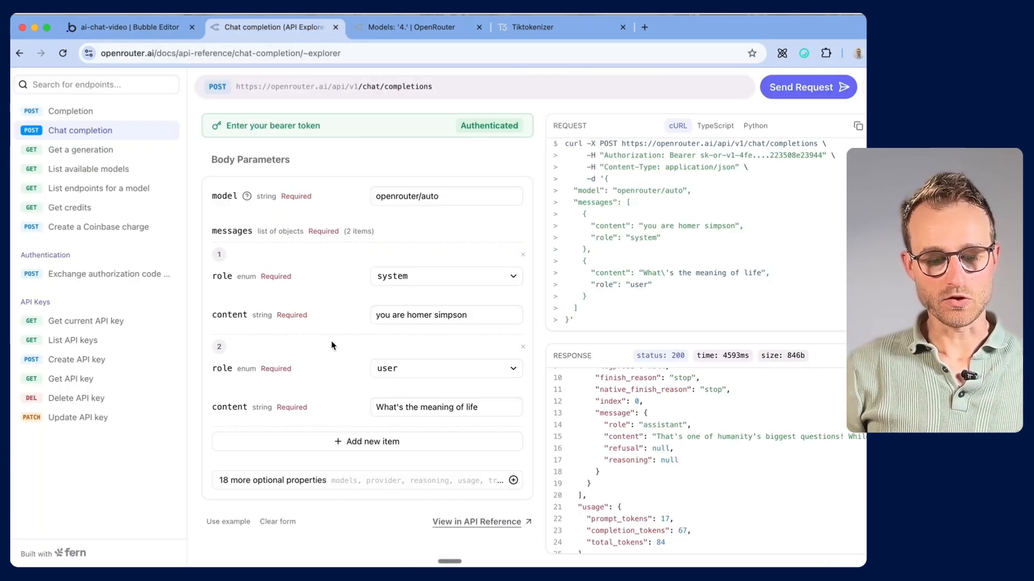
{"action": "left_click", "coordinate": [474, 367]}
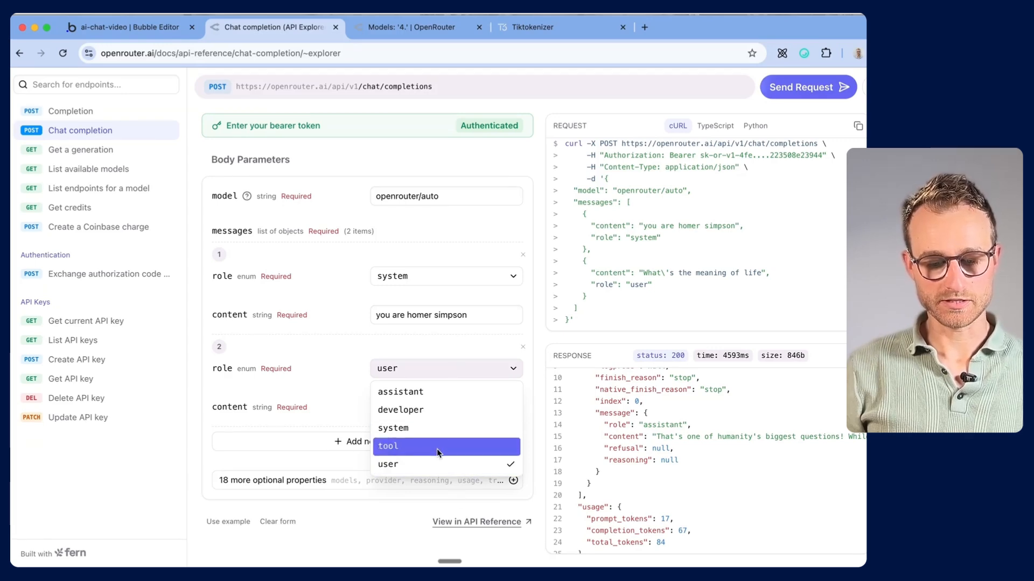
{"action": "scroll", "coordinate": [444, 398], "scroll_direction": "up", "scroll_amount": 5}
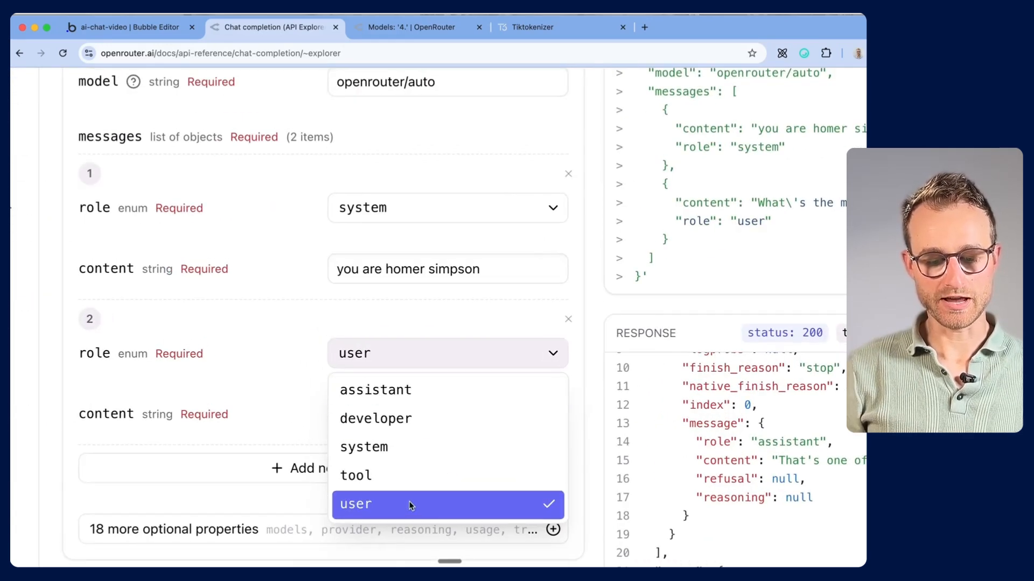
{"action": "scroll", "coordinate": [425, 494], "scroll_direction": "down", "scroll_amount": 5}
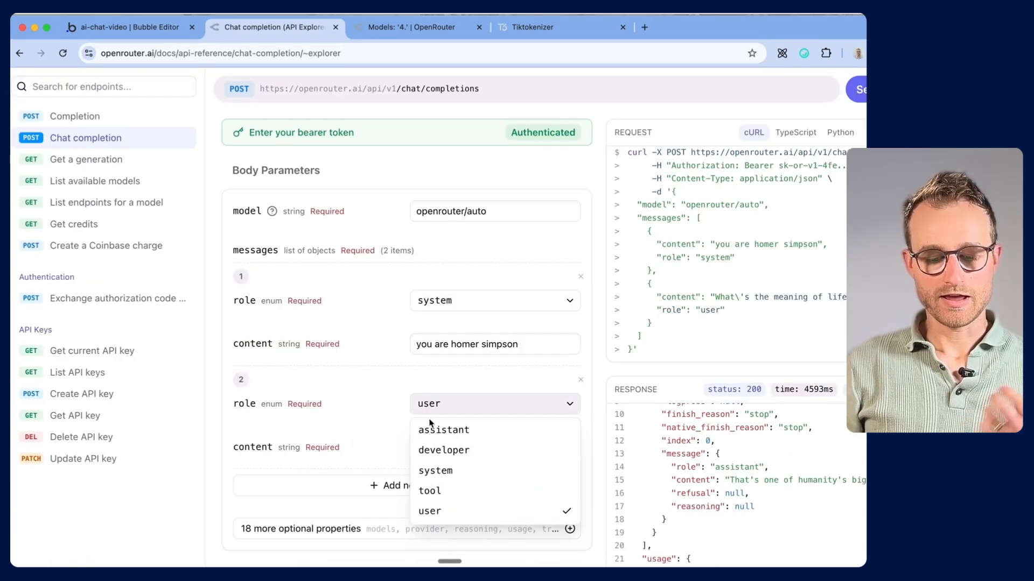
{"action": "left_click", "coordinate": [341, 368]}
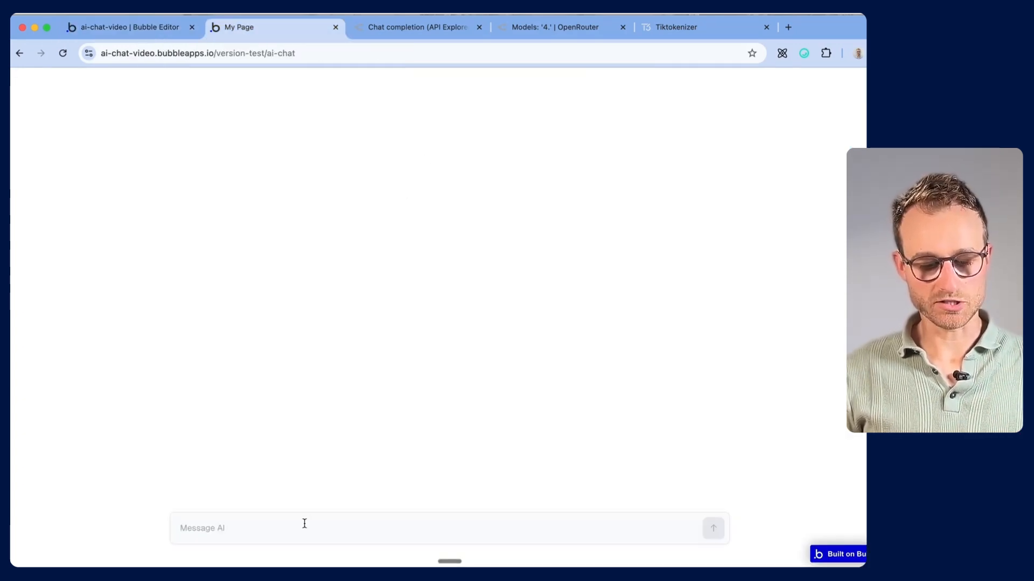
Step: Send "Hello how are you" in the Bubble app's chat preview and highlight the assistant's reply
{"action": "type", "text": "Hello how are you"}
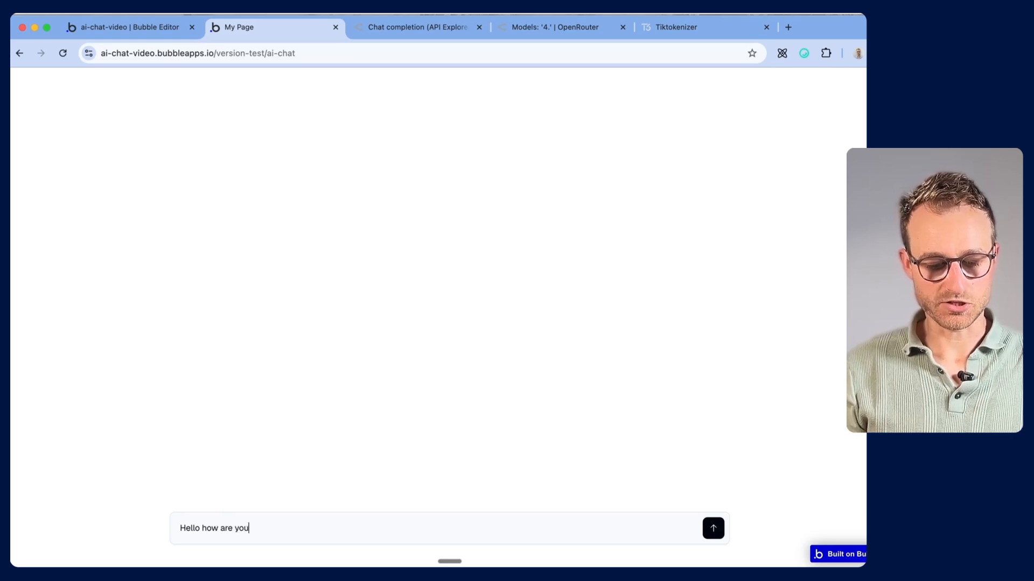
{"action": "left_click", "coordinate": [720, 531]}
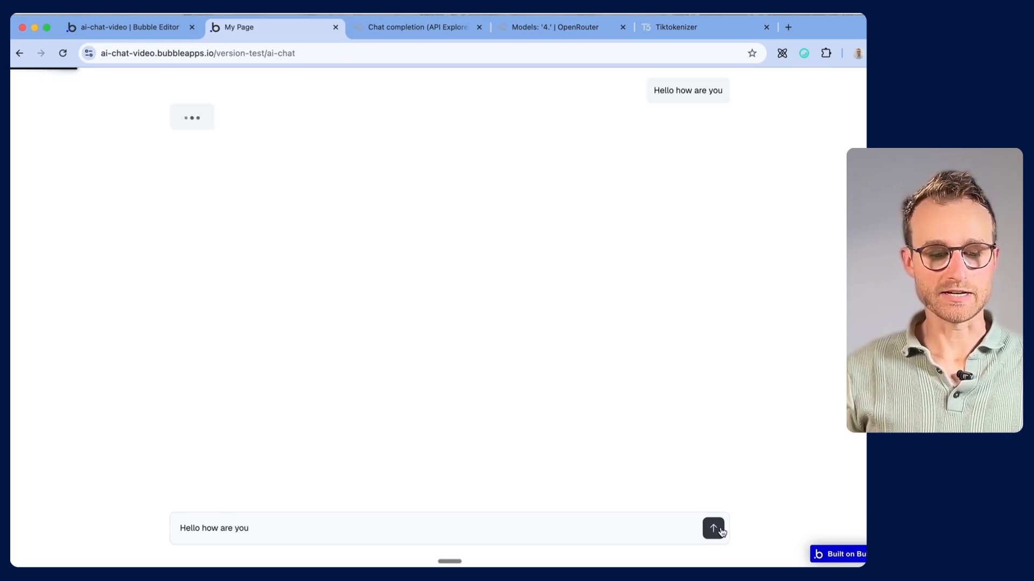
{"action": "left_click_drag", "start_coordinate": [301, 125], "coordinate": [165, 126]}
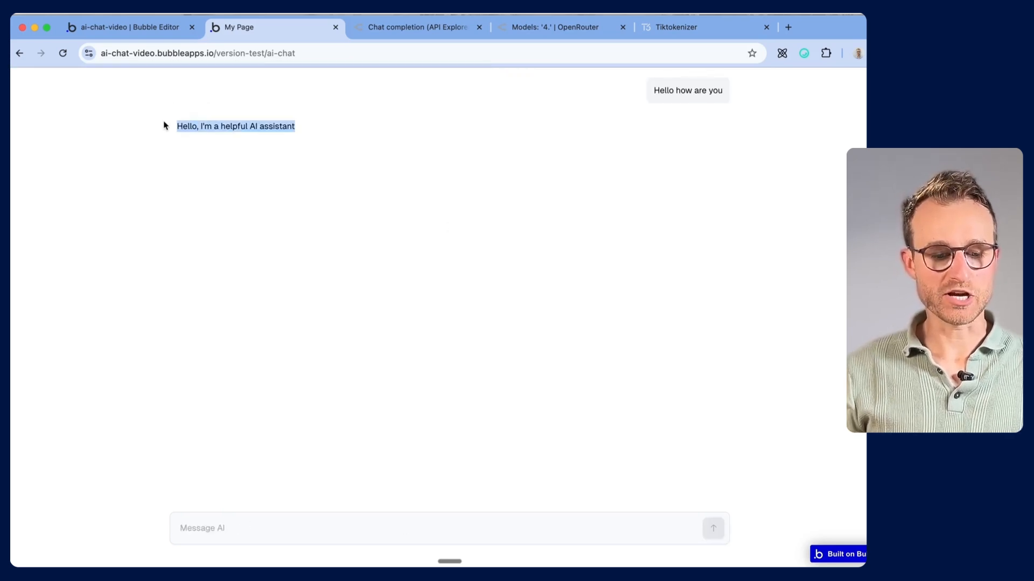
{"action": "left_click", "coordinate": [245, 123]}
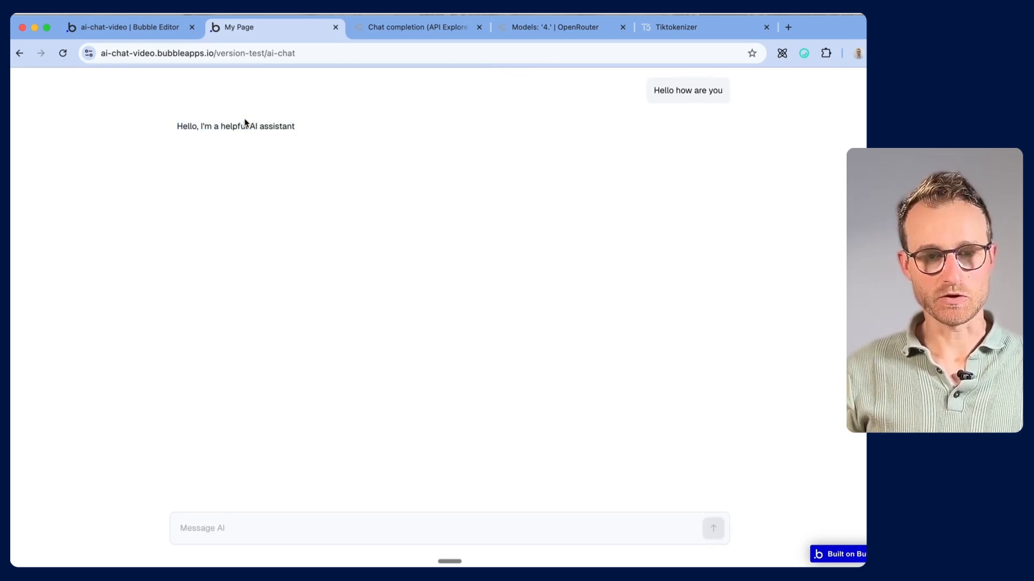
{"action": "left_click_drag", "start_coordinate": [315, 132], "coordinate": [170, 125]}
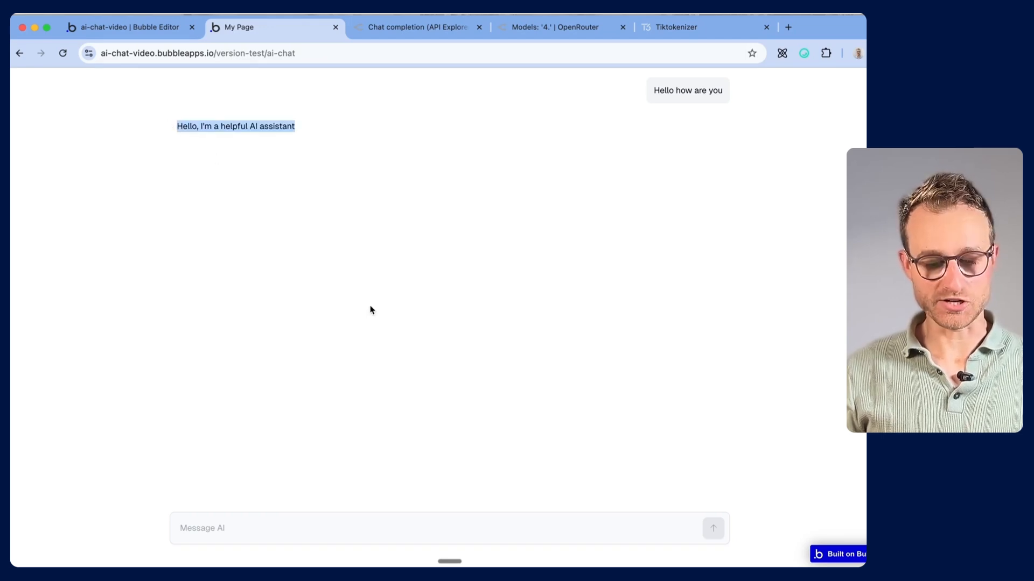
Step: Send "Whats 2 + 2" in the chat preview and highlight the reply to it
{"action": "left_click", "coordinate": [328, 526]}
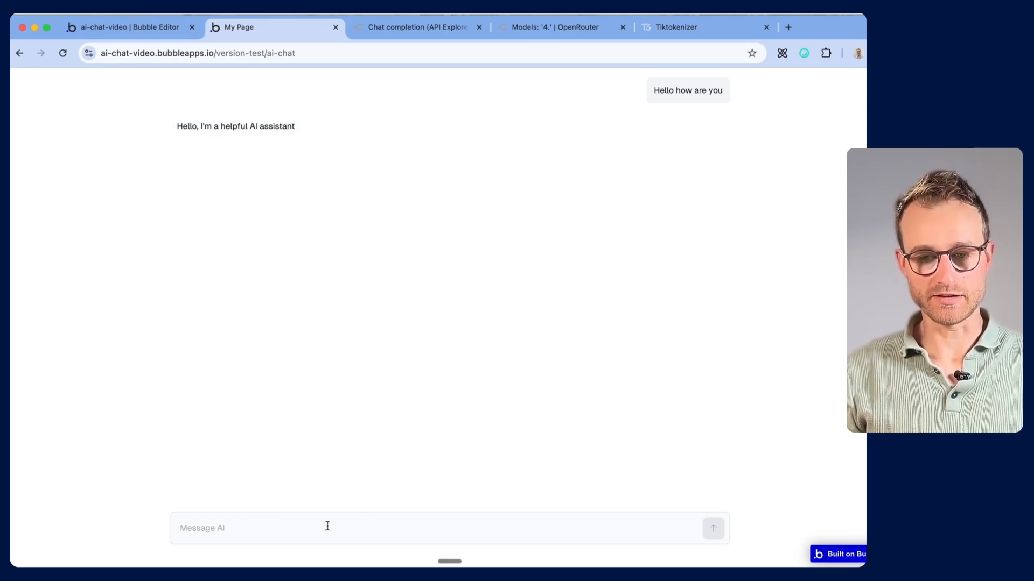
{"action": "type", "text": "Whats 2 + 2"}
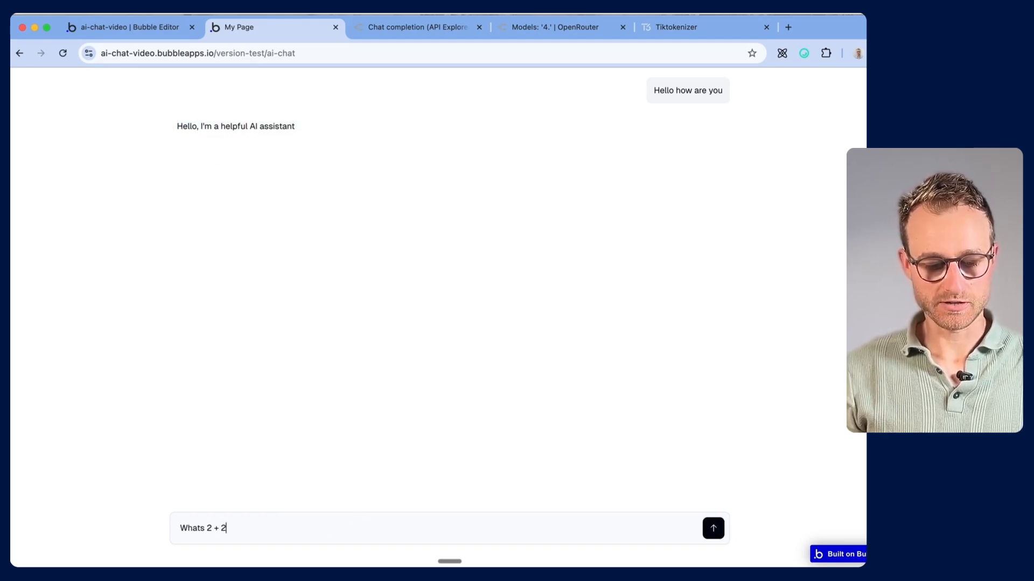
{"action": "key", "text": "Return"}
{"action": "left_click_drag", "start_coordinate": [300, 200], "coordinate": [173, 201]}
{"action": "left_click", "coordinate": [301, 221]}
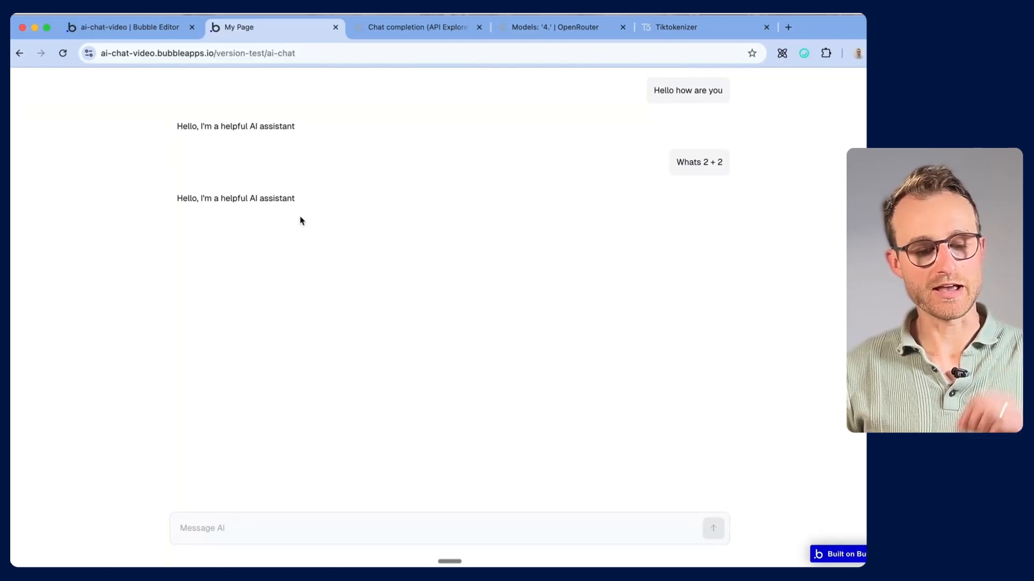
Step: Back in the Bubble editor, inspect the type of content and message search behind RepeatingGroup messages
{"action": "left_click", "coordinate": [147, 24]}
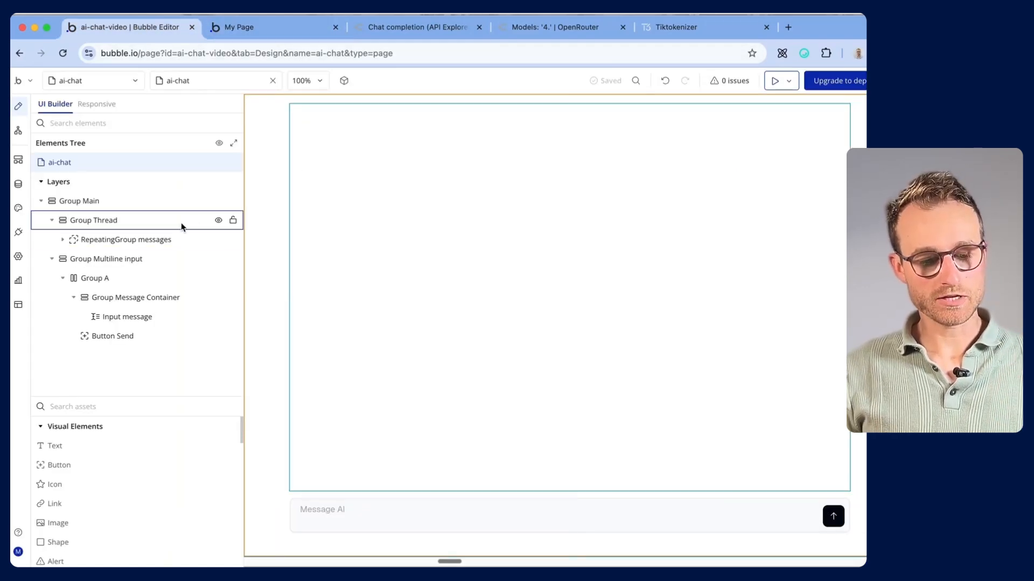
{"action": "left_click", "coordinate": [159, 239]}
{"action": "left_click_drag", "start_coordinate": [377, 221], "coordinate": [179, 226]}
{"action": "left_click", "coordinate": [163, 188]}
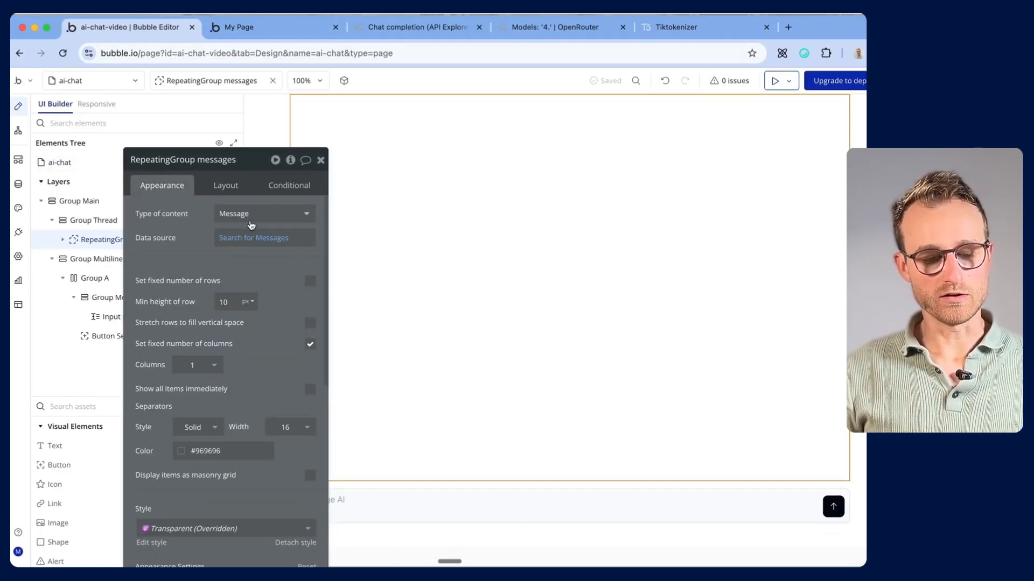
{"action": "left_click", "coordinate": [240, 241]}
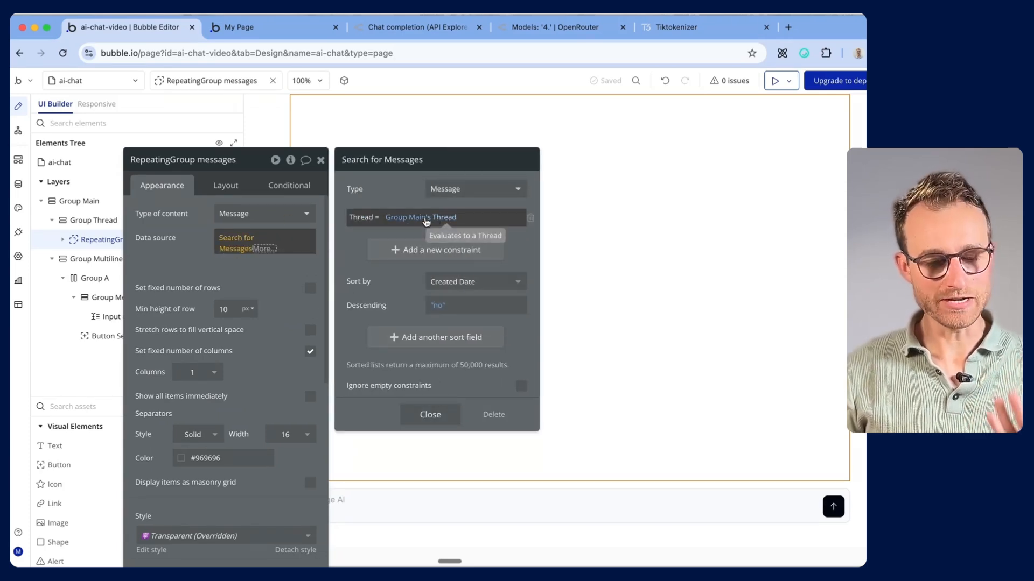
Step: Examine the Page is loaded workflow's event, its Create a new Thread action and its Display data in Group Main action
{"action": "left_click", "coordinate": [18, 132]}
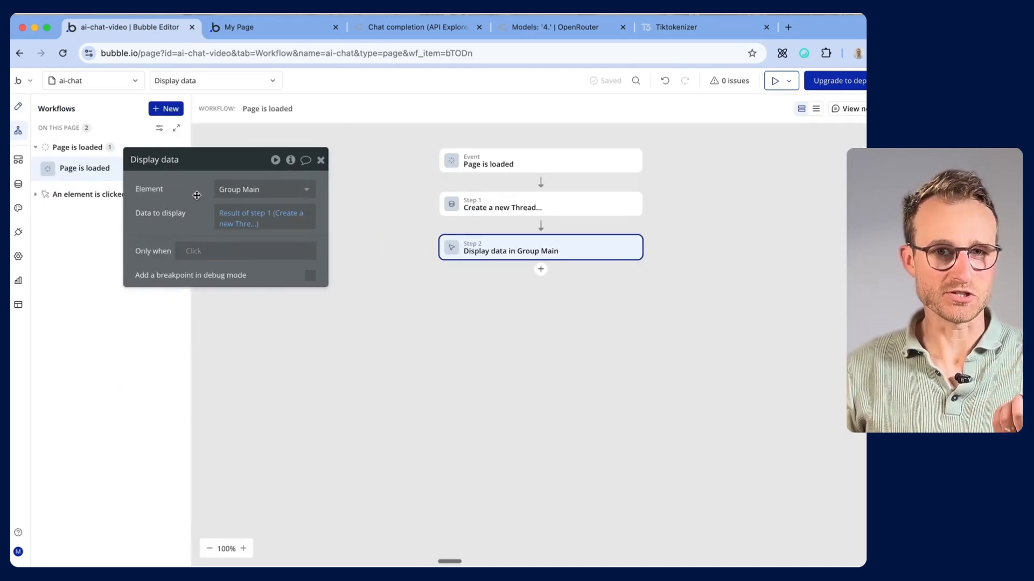
{"action": "left_click_drag", "start_coordinate": [196, 196], "coordinate": [470, 393]}
{"action": "left_click", "coordinate": [566, 156]}
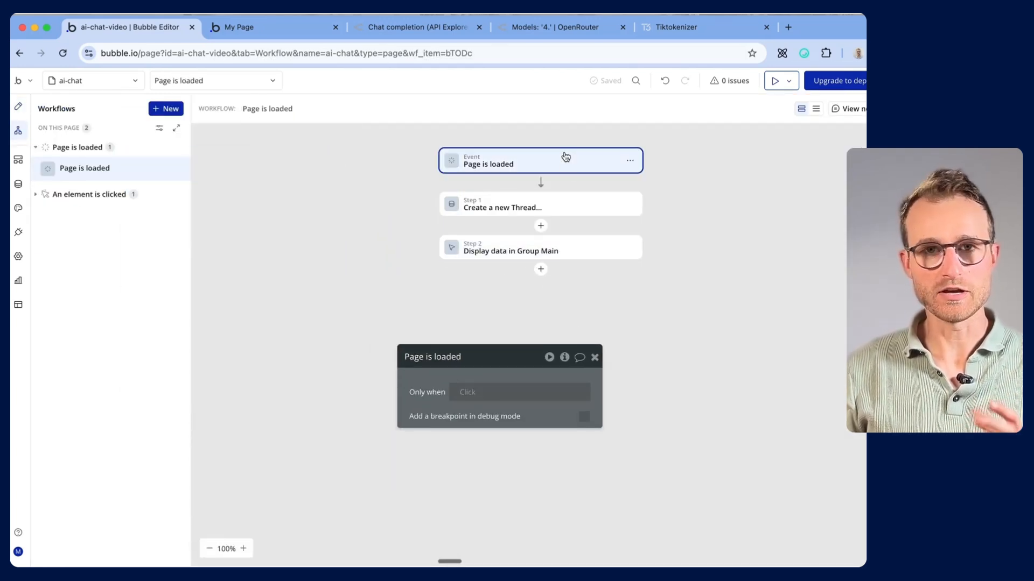
{"action": "left_click", "coordinate": [582, 204]}
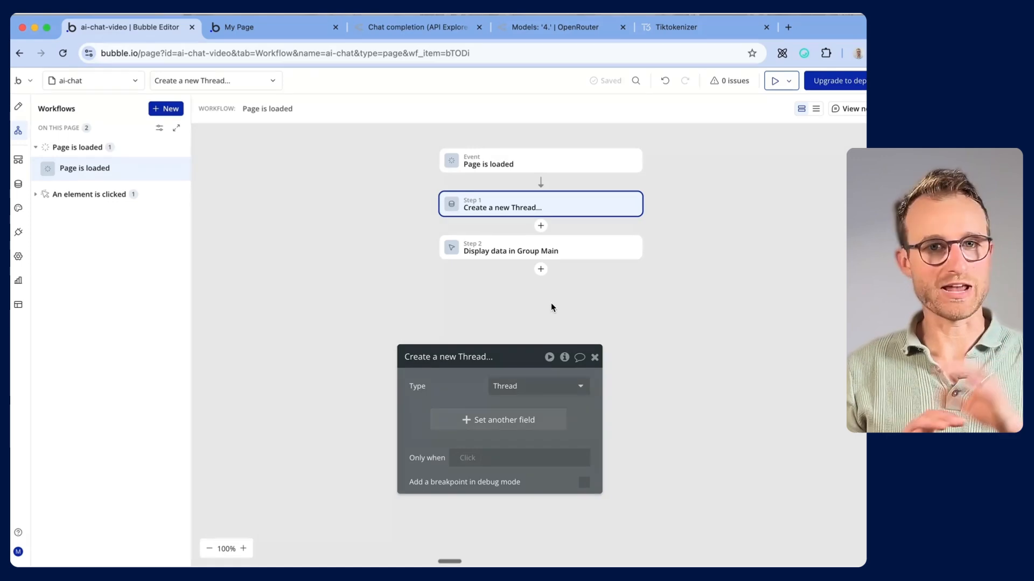
{"action": "left_click", "coordinate": [567, 245]}
{"action": "scroll", "coordinate": [517, 394], "scroll_direction": "up", "scroll_amount": 3}
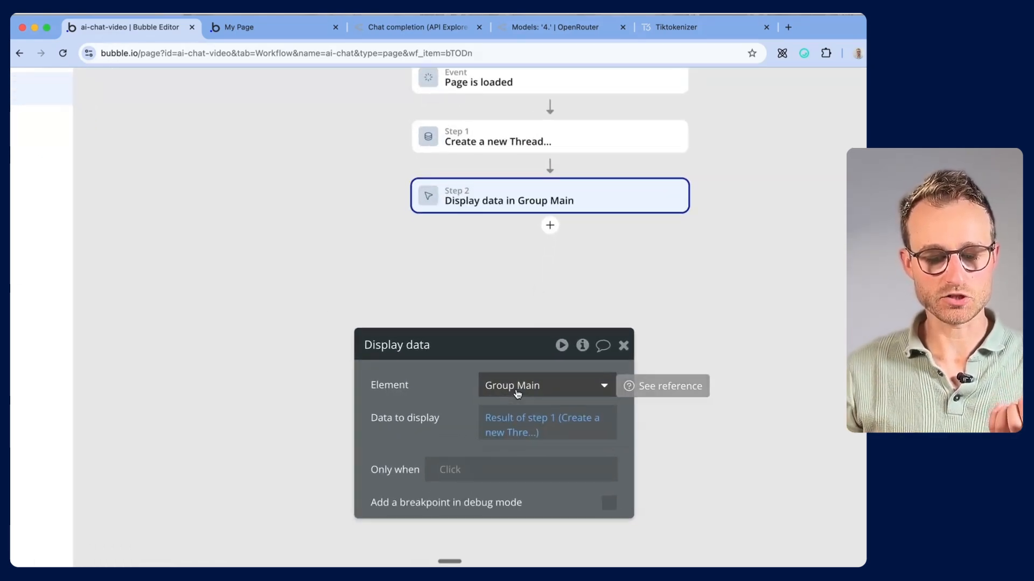
{"action": "scroll", "coordinate": [517, 394], "scroll_direction": "down", "scroll_amount": 3}
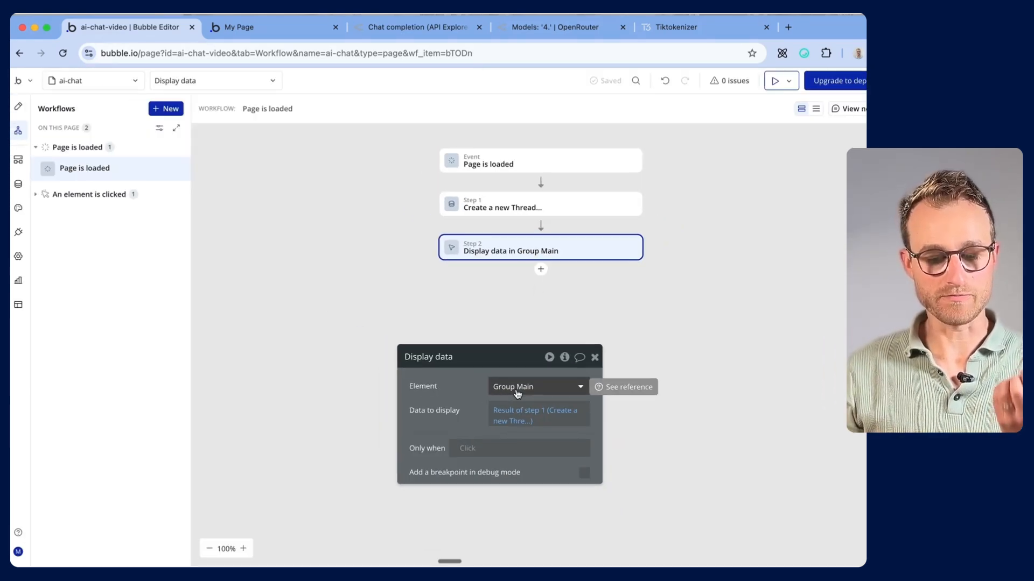
Step: Open Group Main's properties in the page design and examine its type of content and data source
{"action": "left_click", "coordinate": [19, 106]}
{"action": "left_click", "coordinate": [126, 200]}
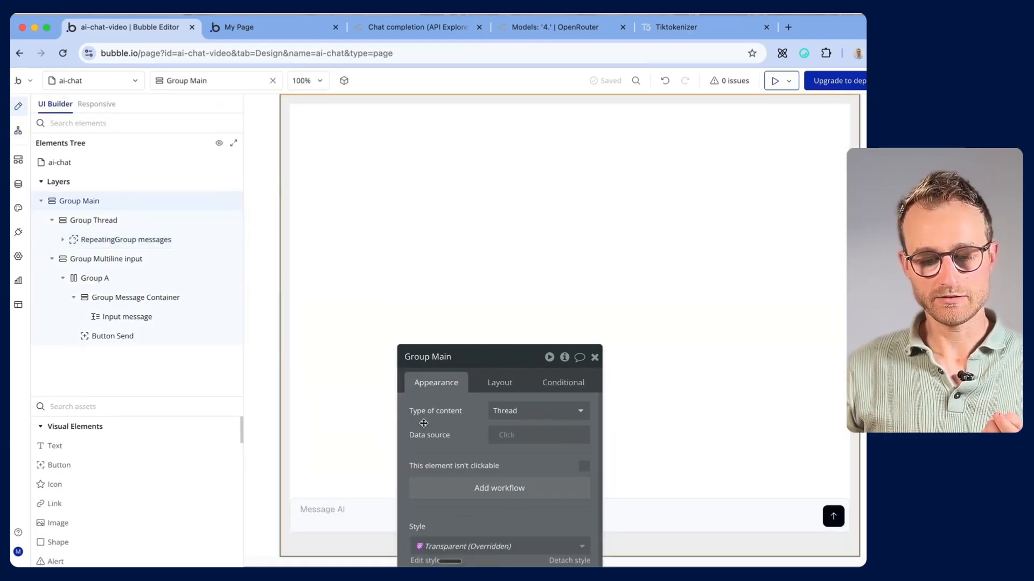
{"action": "left_click_drag", "start_coordinate": [457, 427], "coordinate": [406, 308]}
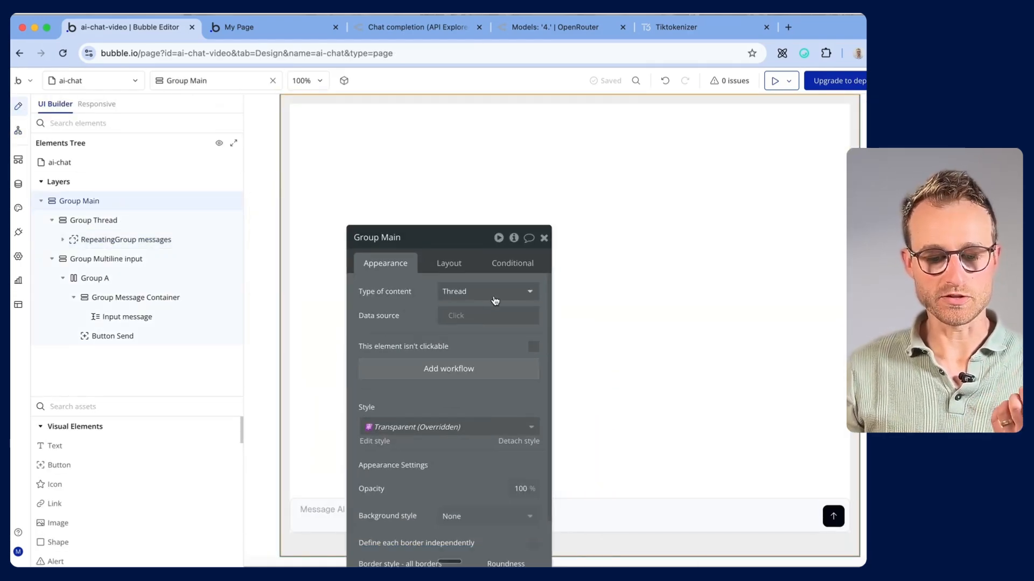
{"action": "scroll", "coordinate": [488, 300], "scroll_direction": "up", "scroll_amount": 3}
{"action": "scroll", "coordinate": [495, 300], "scroll_direction": "down", "scroll_amount": 3}
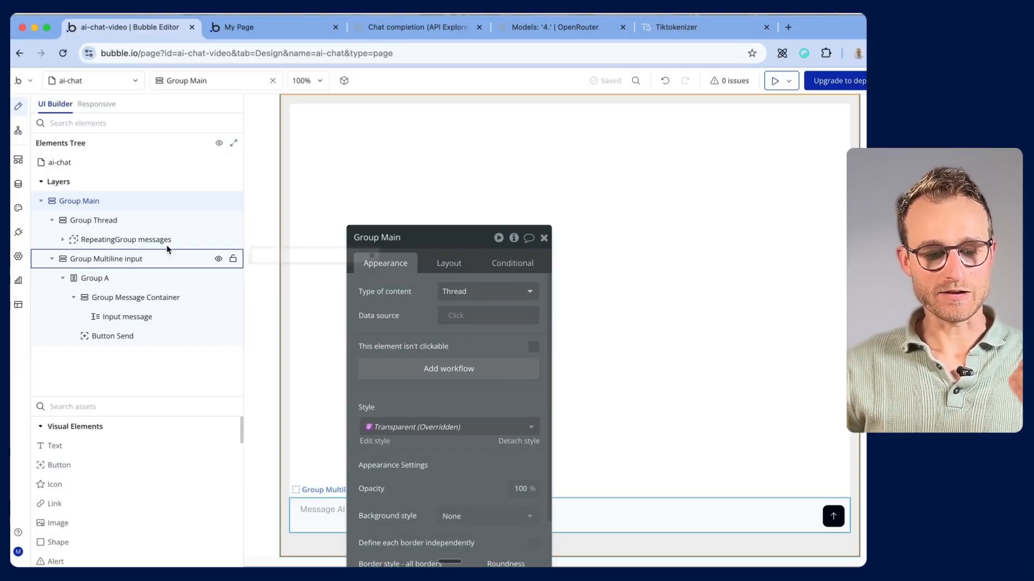
Step: Check the Thread constraint in the data source search of RepeatingGroup messages, and close its properties
{"action": "left_click", "coordinate": [167, 241]}
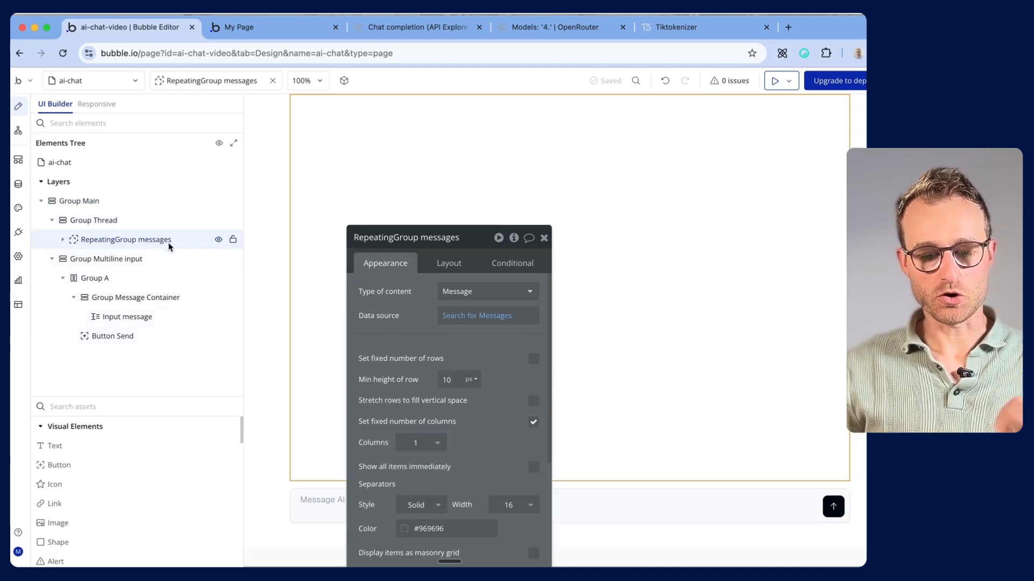
{"action": "left_click", "coordinate": [464, 319]}
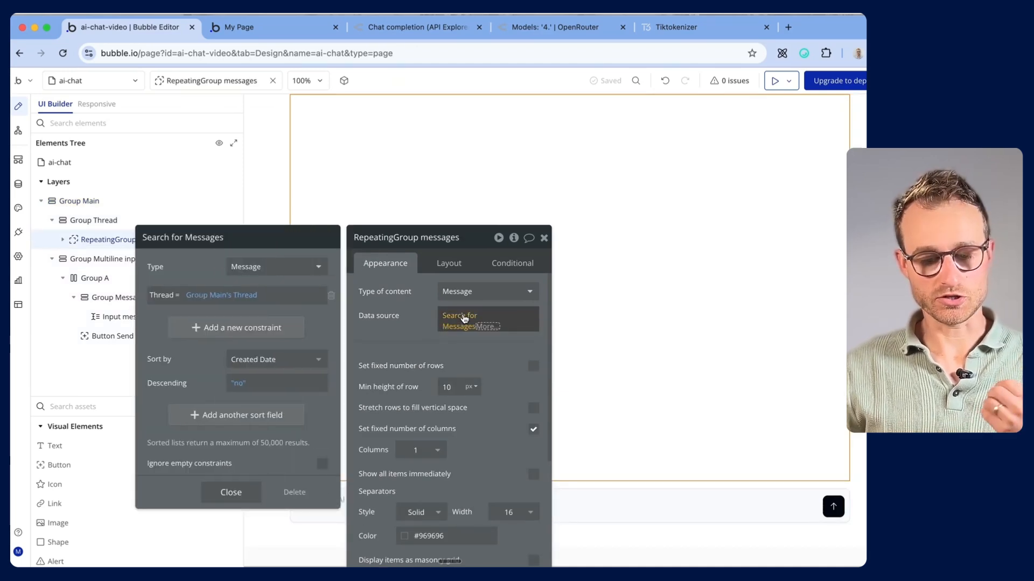
{"action": "left_click", "coordinate": [566, 303]}
{"action": "double_click", "coordinate": [632, 503]}
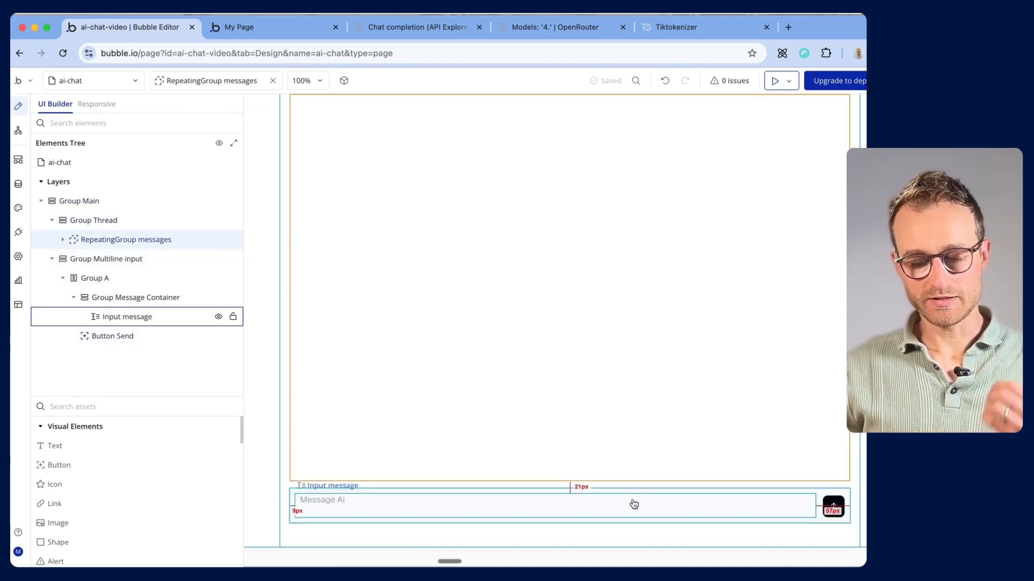
Step: Open Button Send's workflow and examine the sender type, Content and Thread values in the step 2 Create a new Message action
{"action": "left_click", "coordinate": [835, 515]}
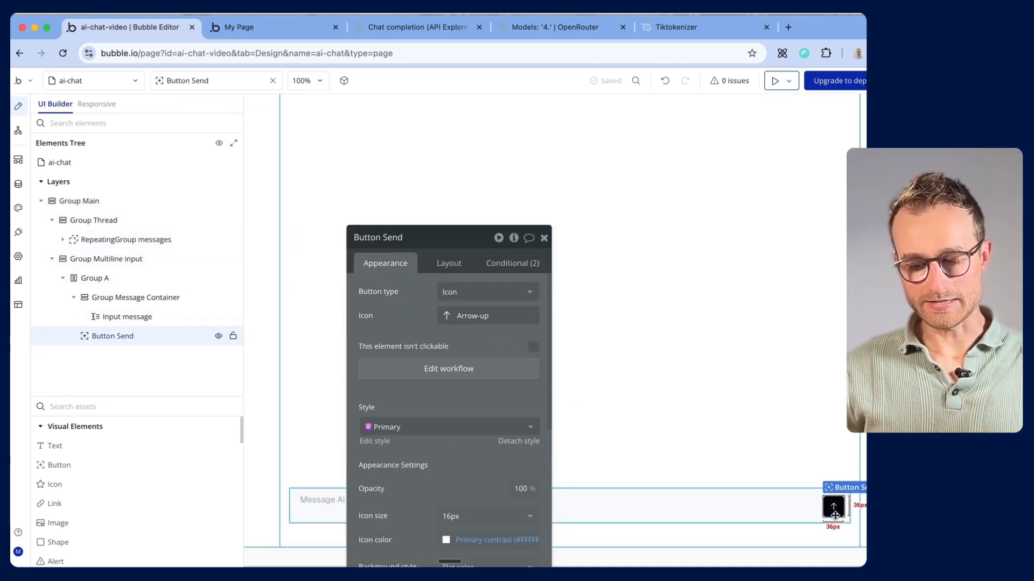
{"action": "left_click", "coordinate": [487, 361]}
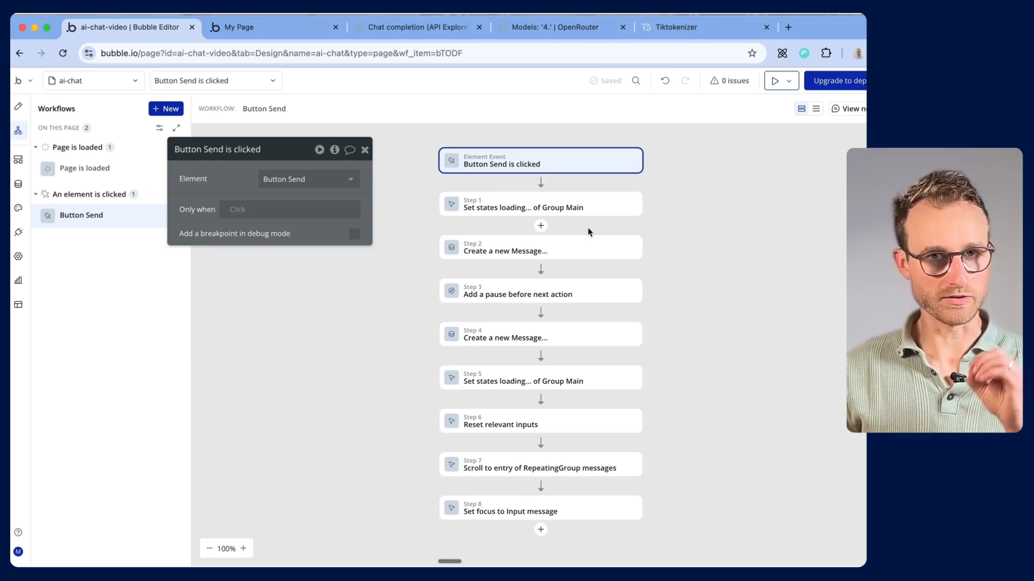
{"action": "left_click", "coordinate": [575, 253]}
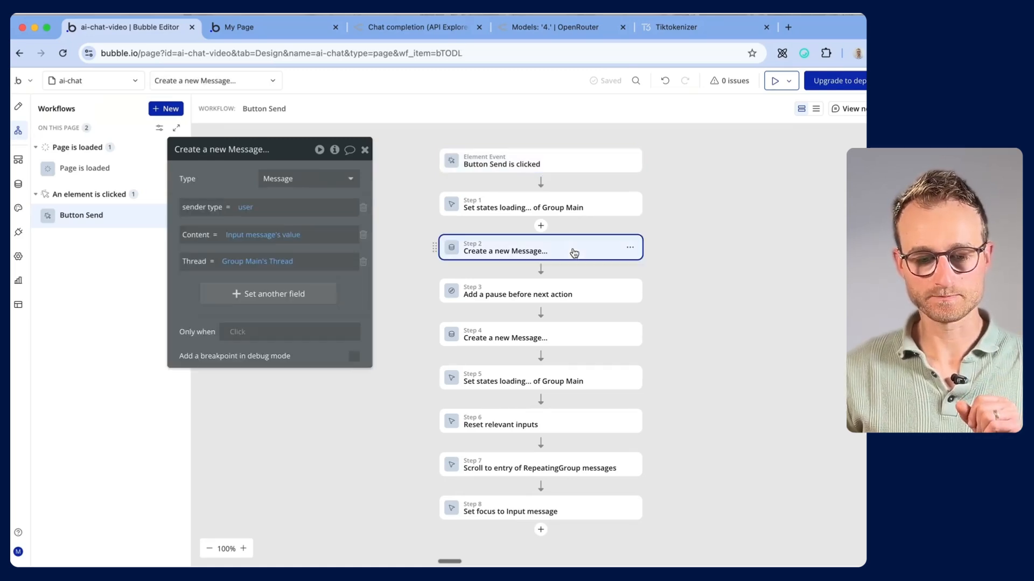
{"action": "left_click_drag", "start_coordinate": [234, 161], "coordinate": [283, 189]}
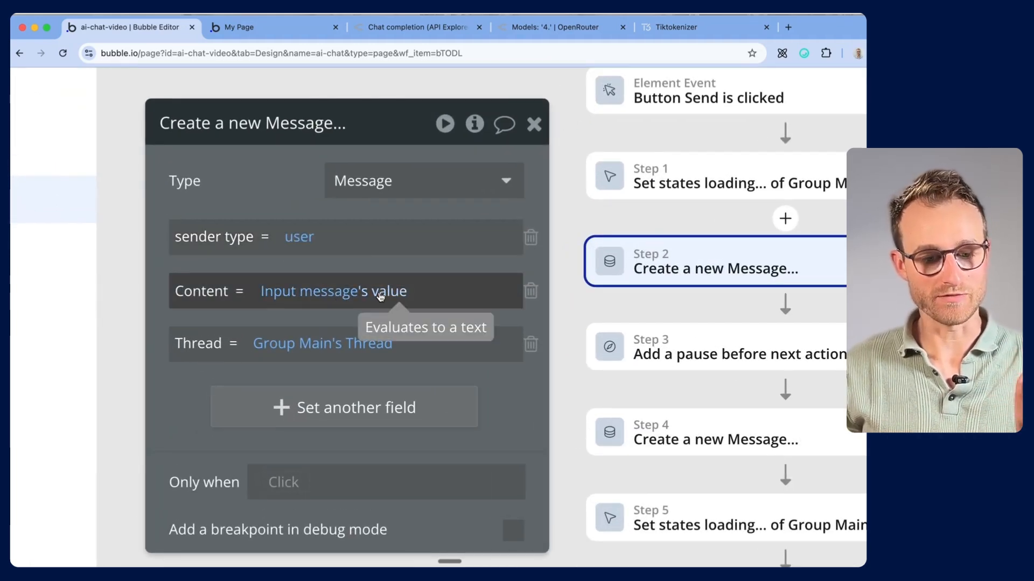
Step: Enter dfdfdsfgdf in the message input of the chat preview page without sending it, and return to the Bubble editor
{"action": "left_click", "coordinate": [262, 24]}
{"action": "type", "text": "dfdfdsfgdf"}
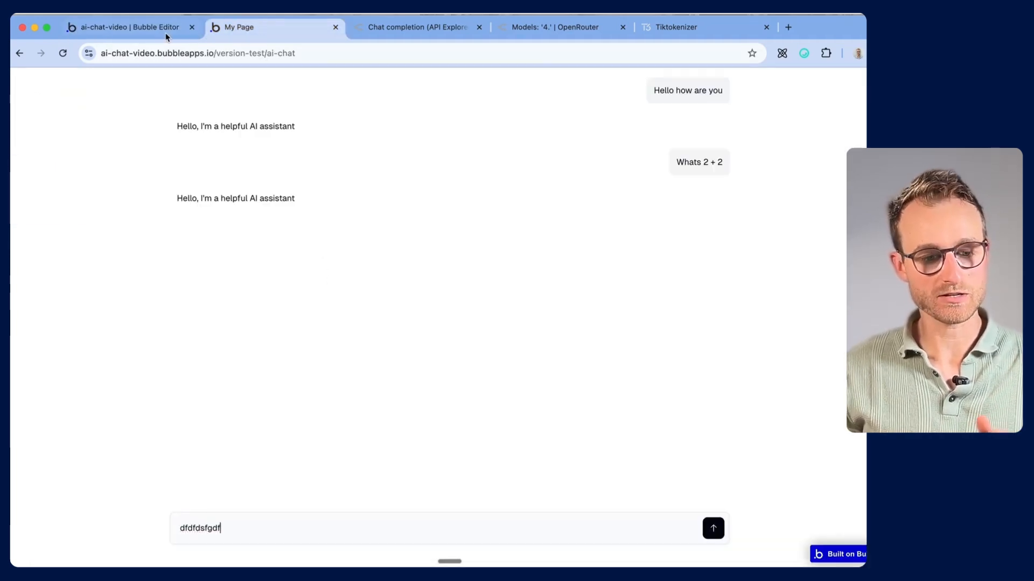
{"action": "left_click", "coordinate": [154, 33]}
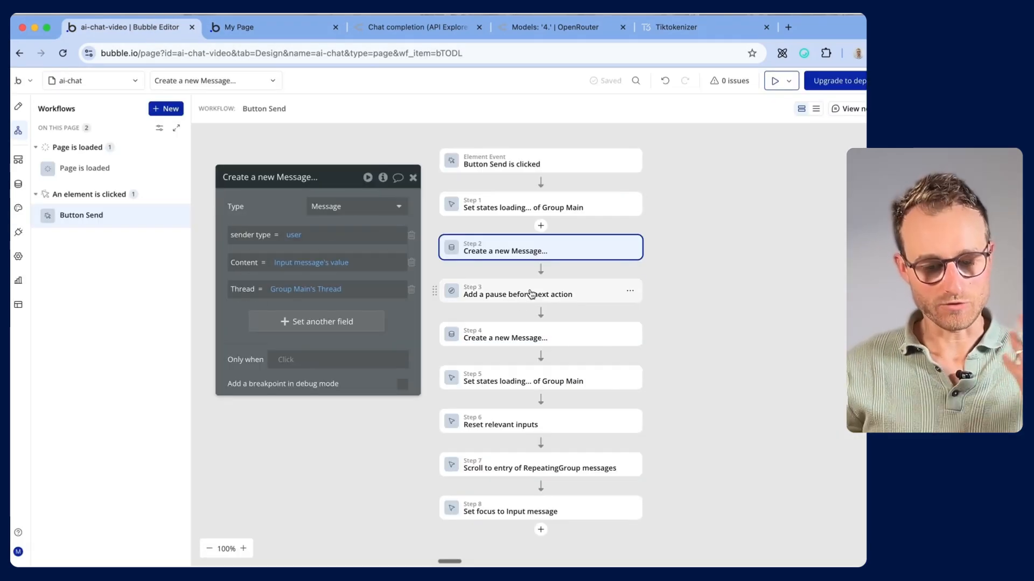
Step: Examine the step 3 pause and the step 4 Create a new Message action, including its sender type and arbitrary Content text, and close its properties
{"action": "left_click", "coordinate": [767, 353]}
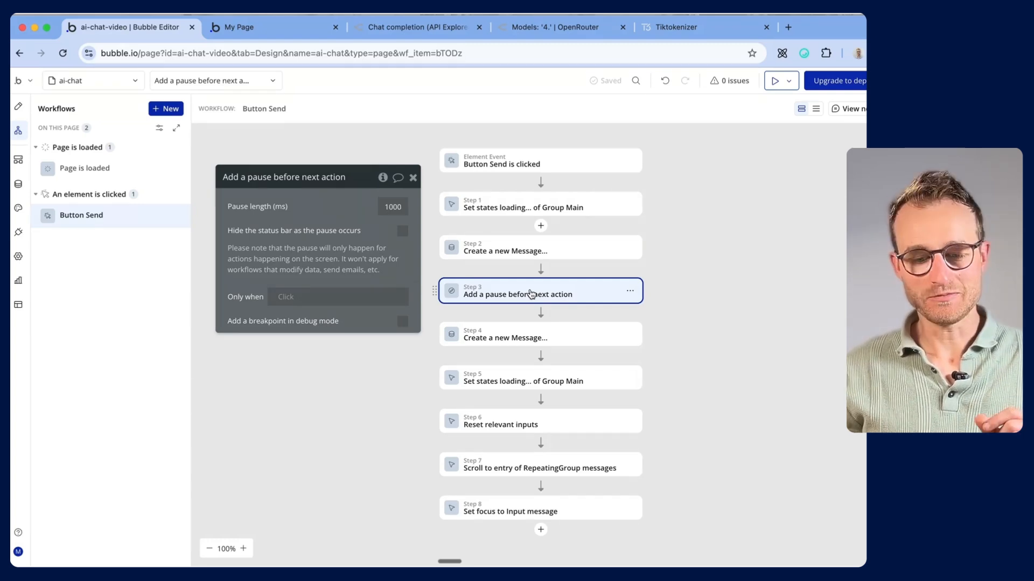
{"action": "left_click", "coordinate": [517, 334]}
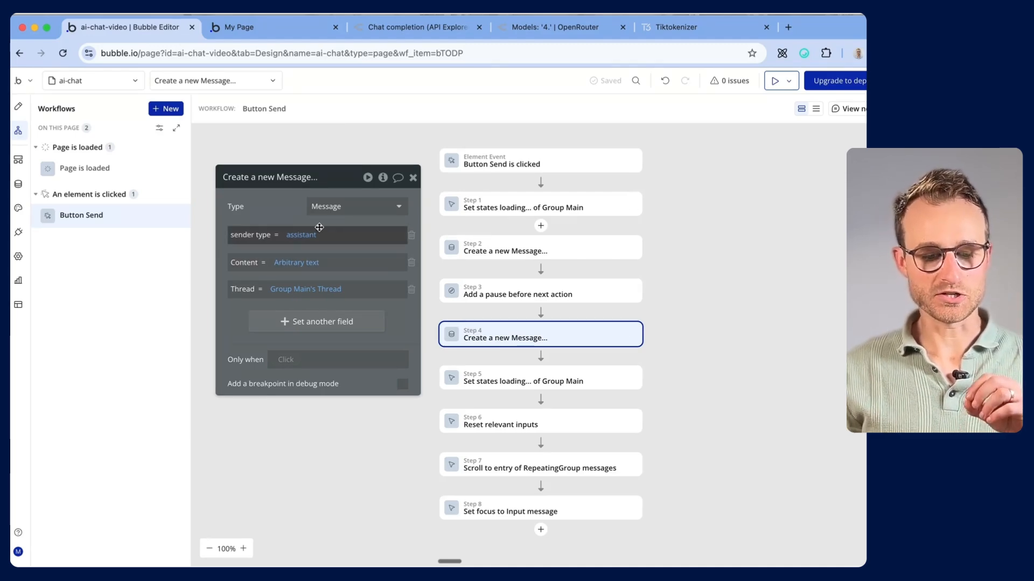
{"action": "scroll", "coordinate": [302, 245], "scroll_direction": "up", "scroll_amount": 2}
{"action": "scroll", "coordinate": [302, 245], "scroll_direction": "up", "scroll_amount": 3}
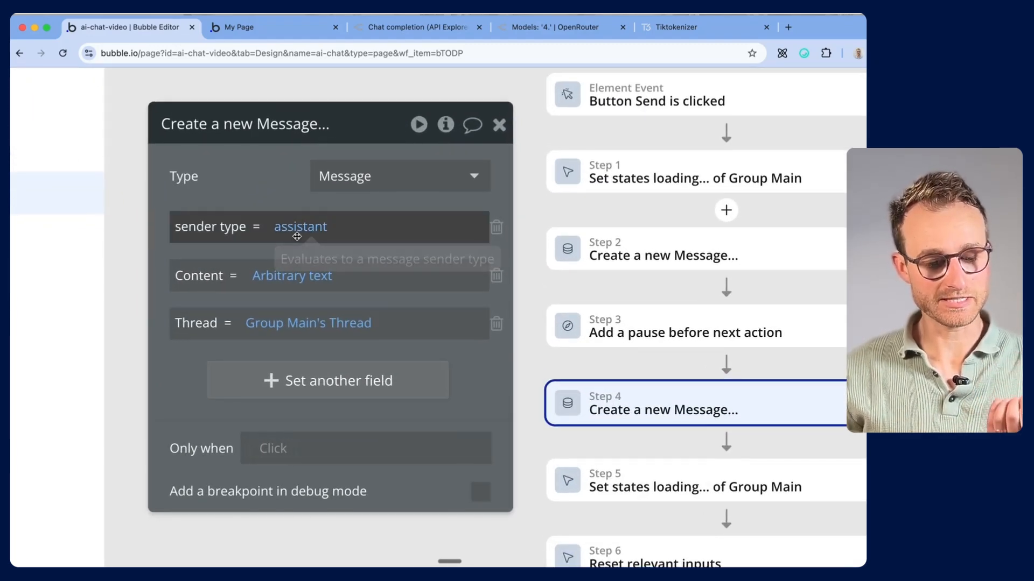
{"action": "left_click", "coordinate": [291, 276]}
{"action": "left_click", "coordinate": [684, 230]}
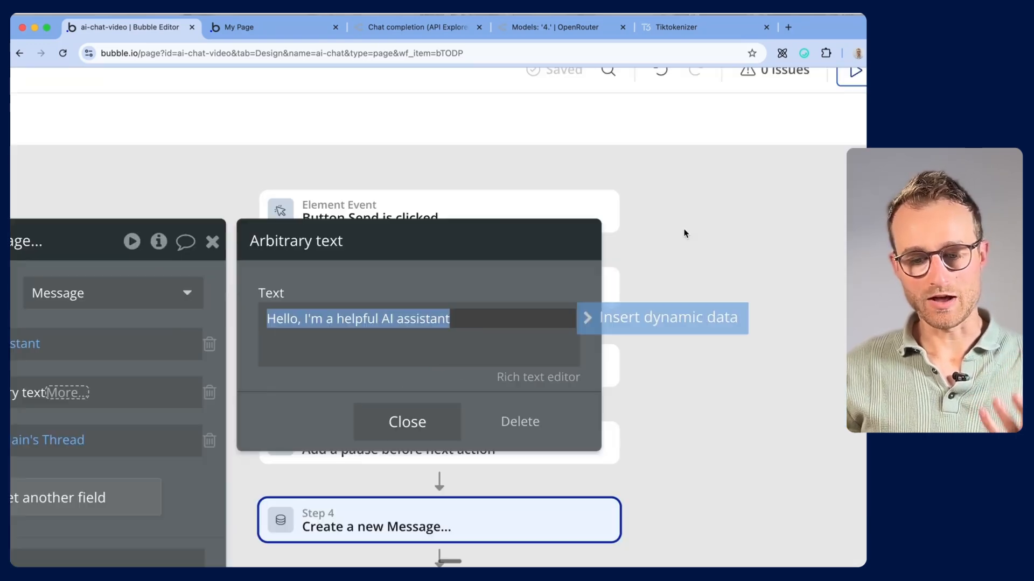
{"action": "scroll", "coordinate": [482, 329], "scroll_direction": "left", "scroll_amount": 2}
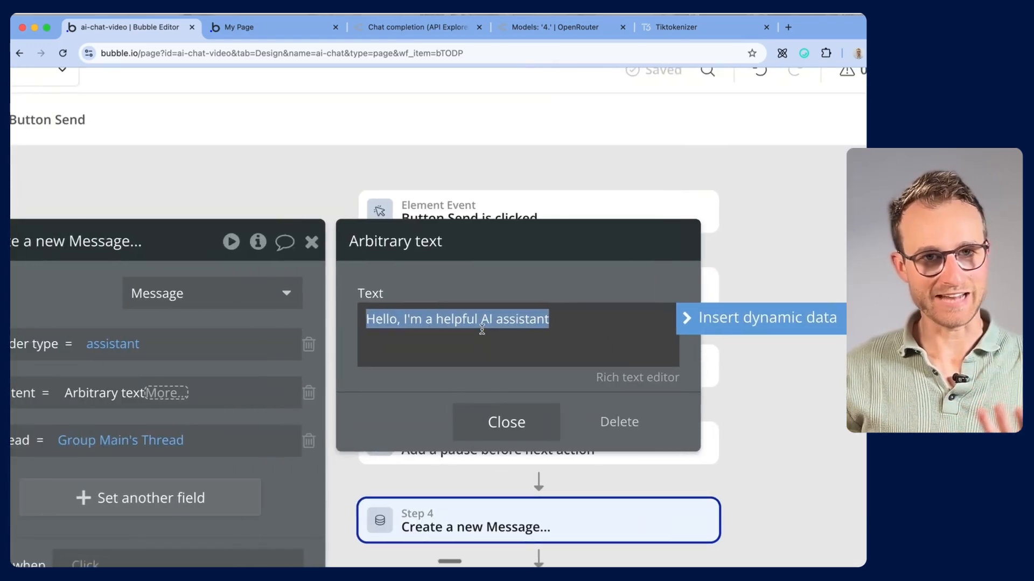
{"action": "scroll", "coordinate": [482, 330], "scroll_direction": "down", "scroll_amount": 2}
{"action": "scroll", "coordinate": [482, 329], "scroll_direction": "left", "scroll_amount": 2}
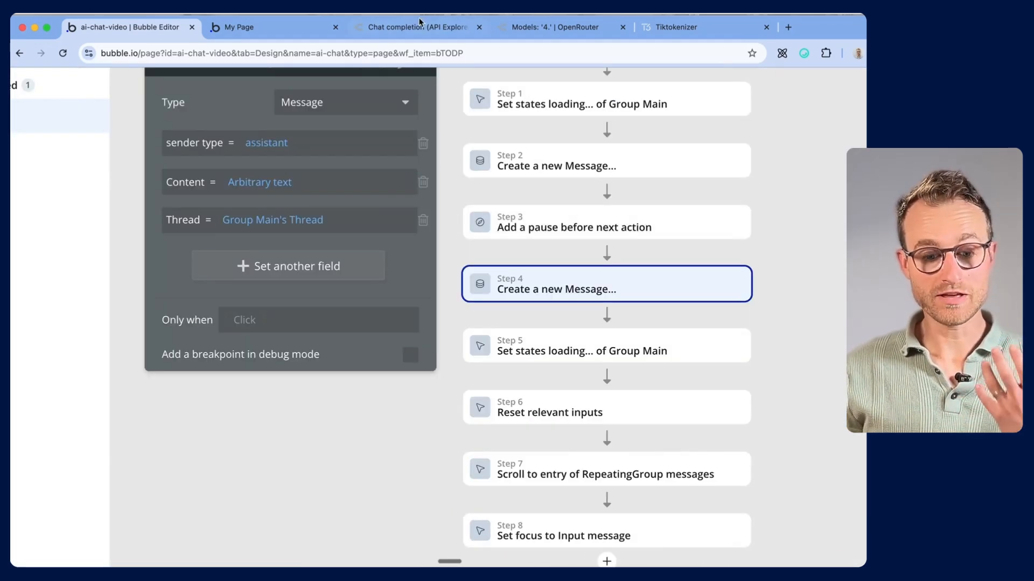
{"action": "left_click_drag", "start_coordinate": [423, 71], "coordinate": [390, 200]}
{"action": "left_click", "coordinate": [389, 197]}
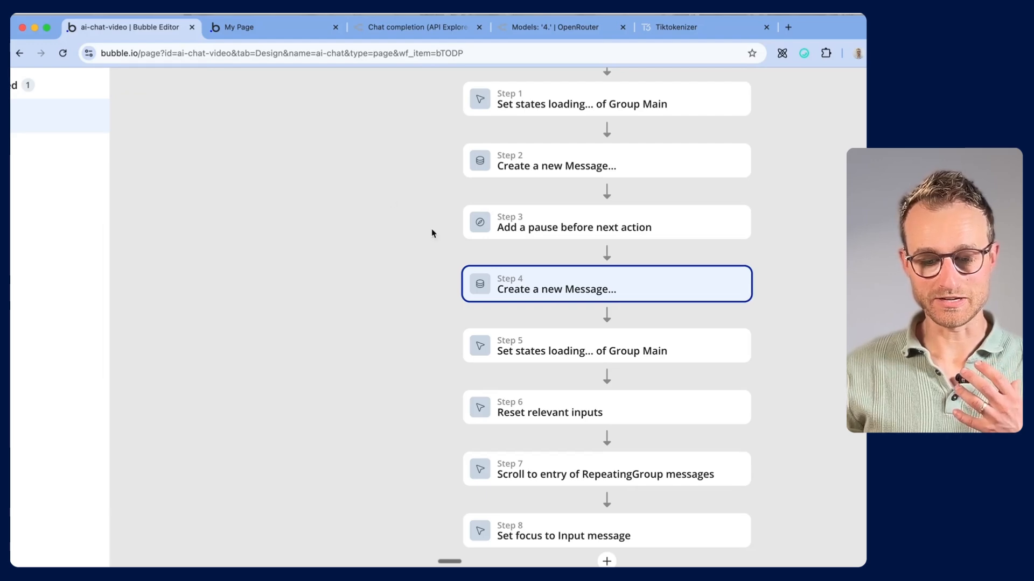
Step: Examine the Reset relevant inputs, Scroll to entry of RepeatingGroup messages and Set focus to Input message actions in steps 6 to 8
{"action": "scroll", "coordinate": [522, 297], "scroll_direction": "down", "scroll_amount": 1}
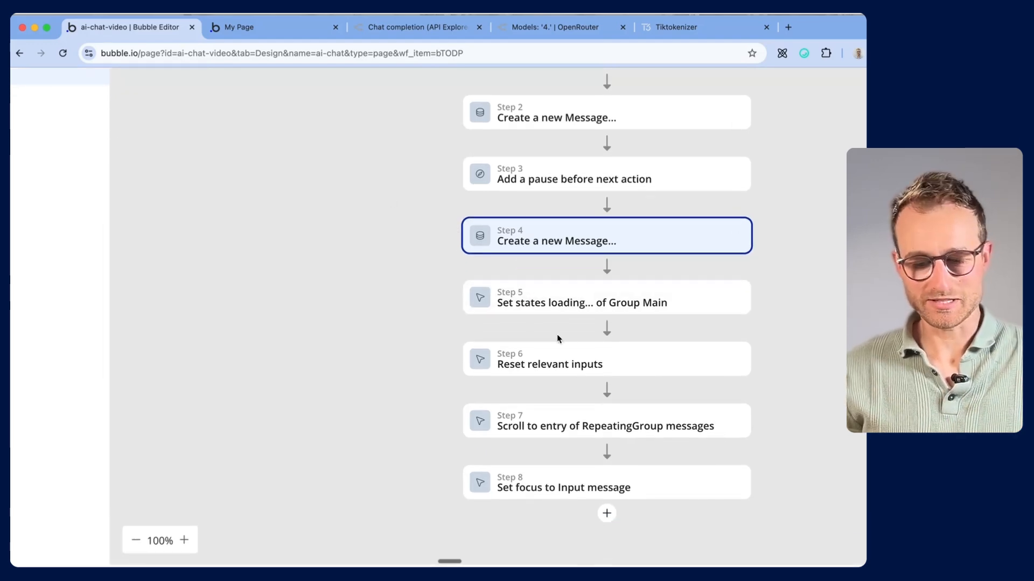
{"action": "left_click", "coordinate": [557, 363]}
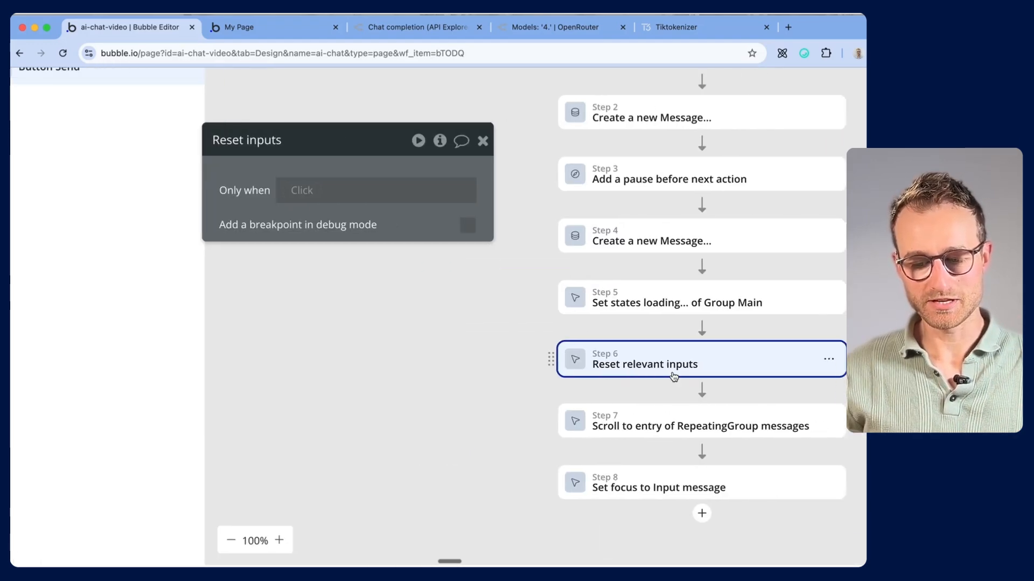
{"action": "left_click", "coordinate": [638, 418]}
{"action": "scroll", "coordinate": [638, 417], "scroll_direction": "right", "scroll_amount": 1}
{"action": "scroll", "coordinate": [638, 417], "scroll_direction": "down", "scroll_amount": 9}
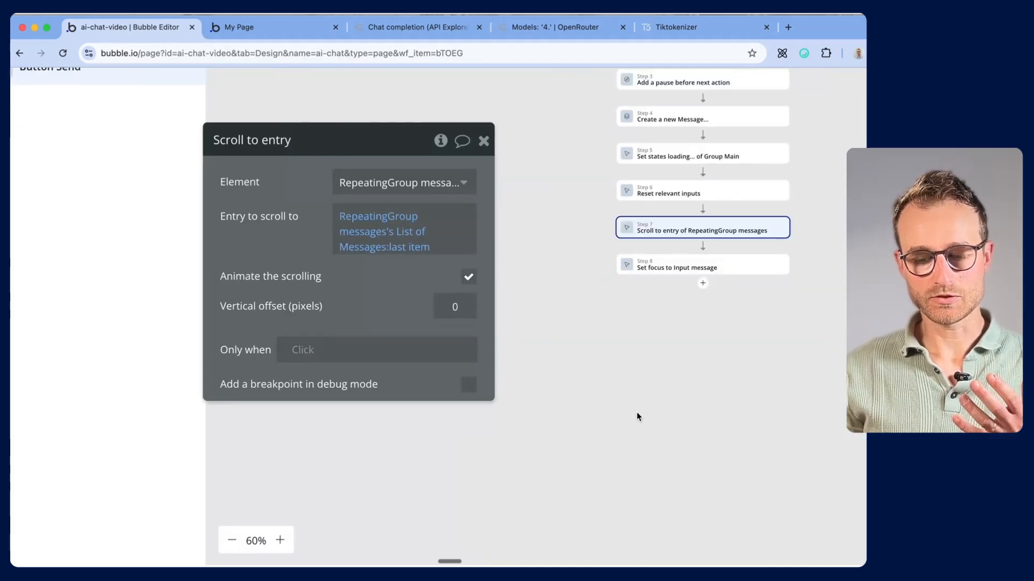
{"action": "scroll", "coordinate": [638, 416], "scroll_direction": "up", "scroll_amount": 10}
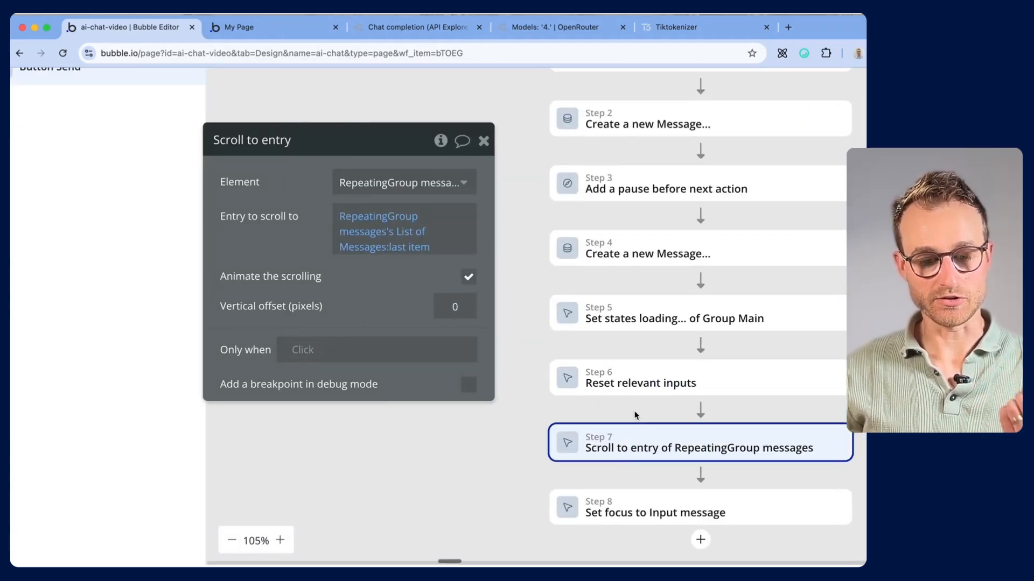
{"action": "left_click", "coordinate": [384, 225]}
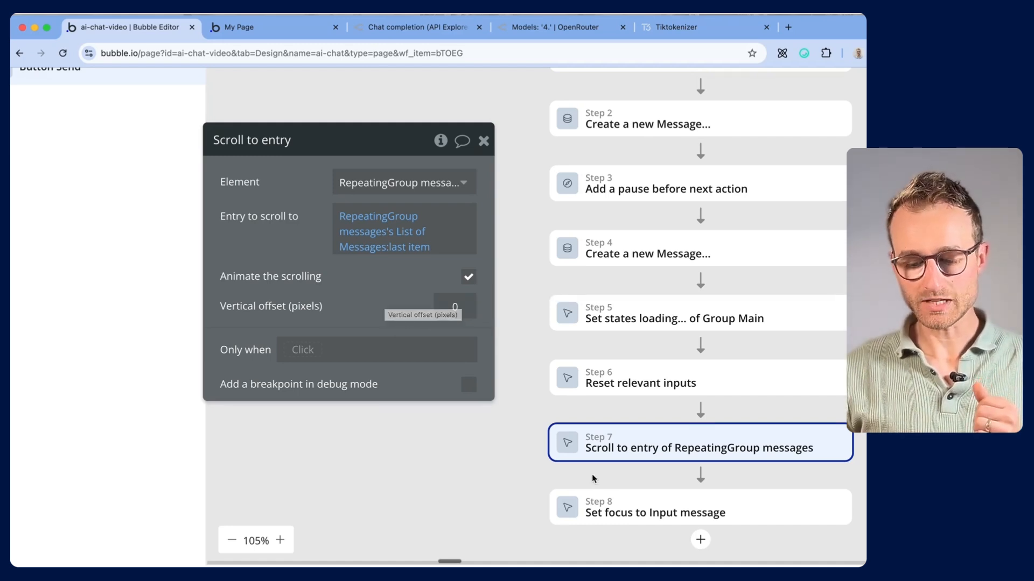
{"action": "left_click", "coordinate": [562, 504]}
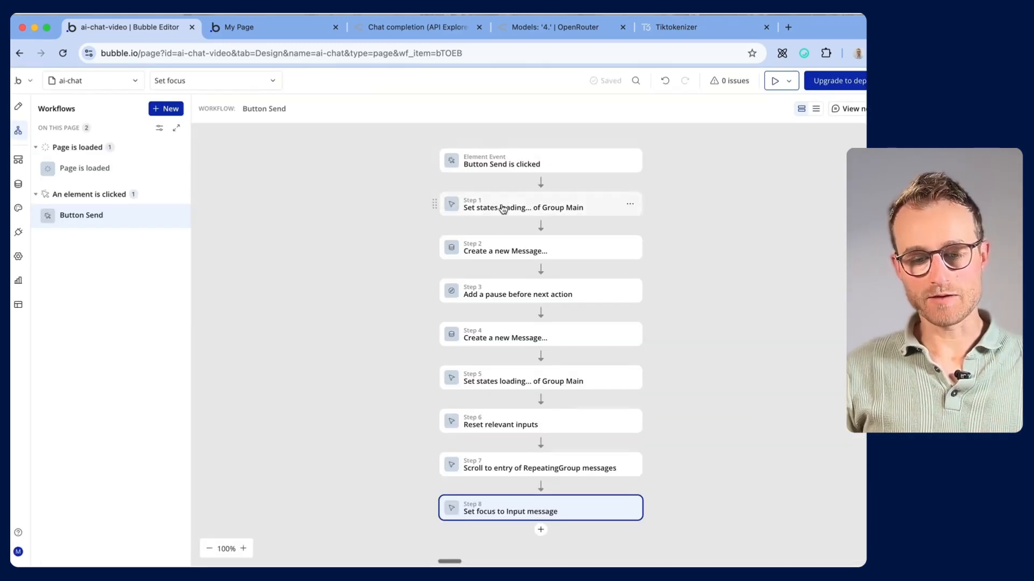
Step: Check Group Main's loading state values in steps 1 and 5, and send the pending dfdfdsfgdf message in the chat preview
{"action": "left_click", "coordinate": [514, 201]}
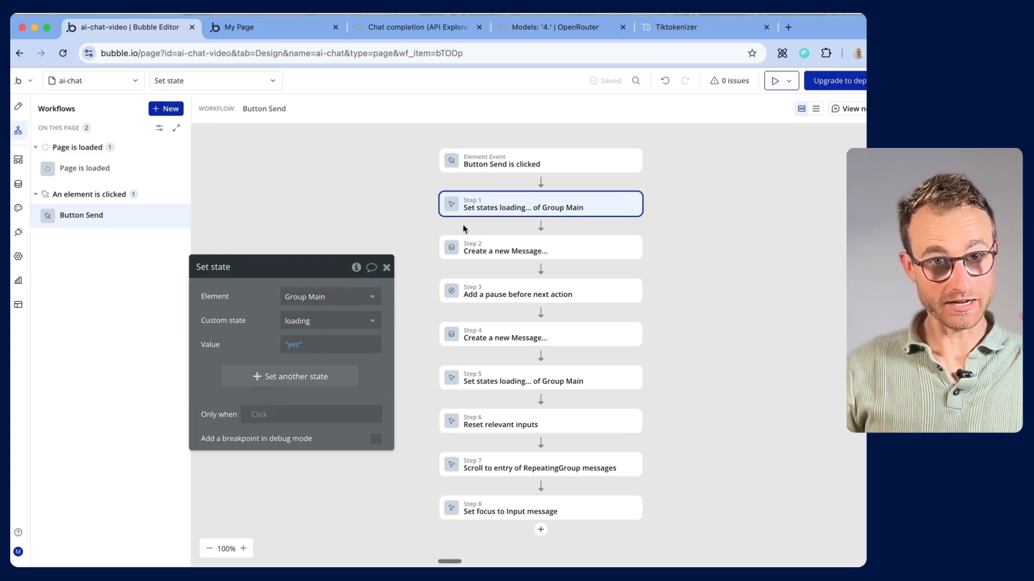
{"action": "left_click", "coordinate": [594, 381]}
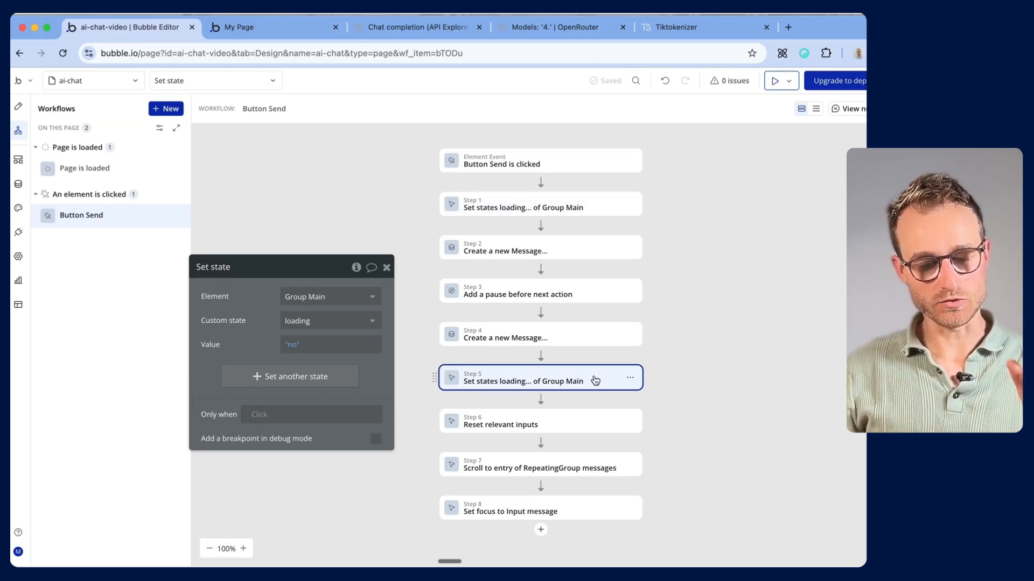
{"action": "left_click", "coordinate": [268, 30]}
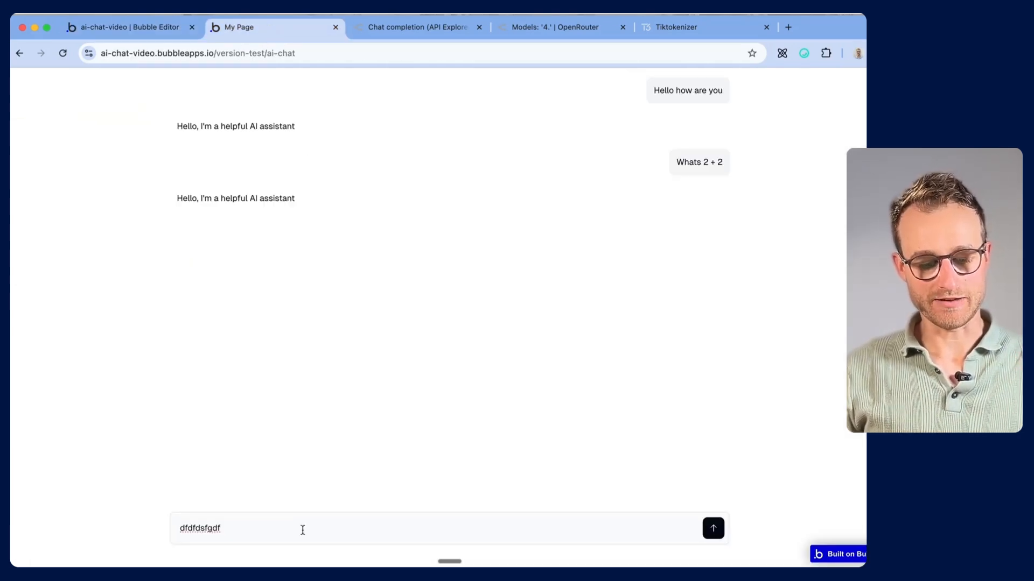
{"action": "key", "text": "Return"}
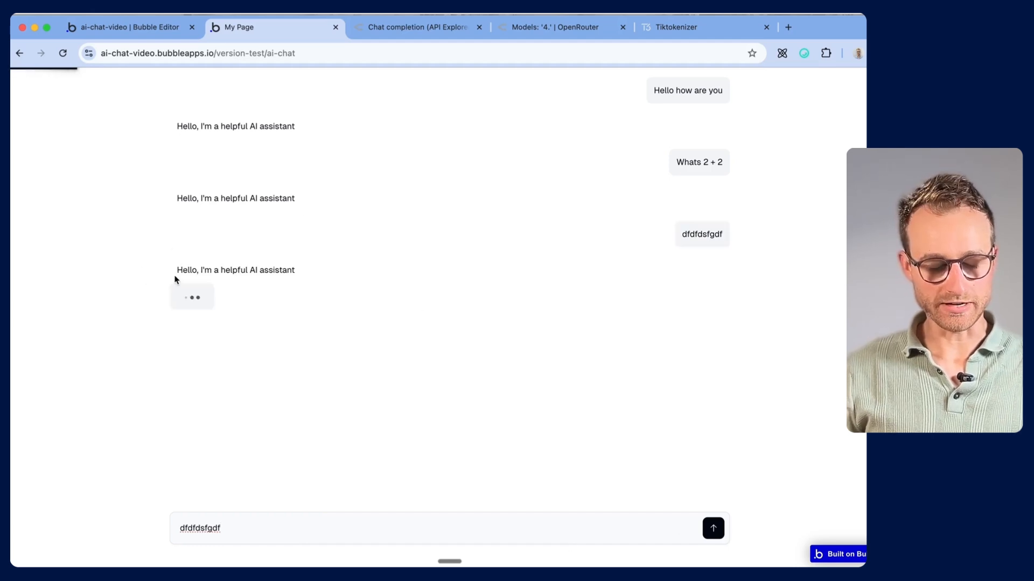
{"action": "left_click", "coordinate": [151, 28]}
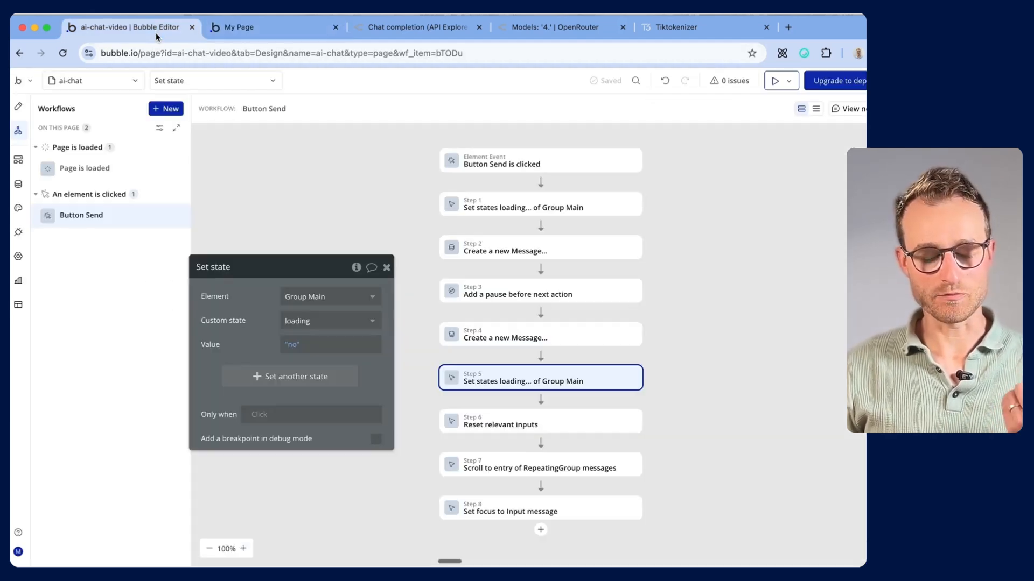
Step: Expand RepeatingGroup messages in the page design and make Group user message, Group ai message and Group Loading visible in the editor
{"action": "left_click", "coordinate": [18, 107]}
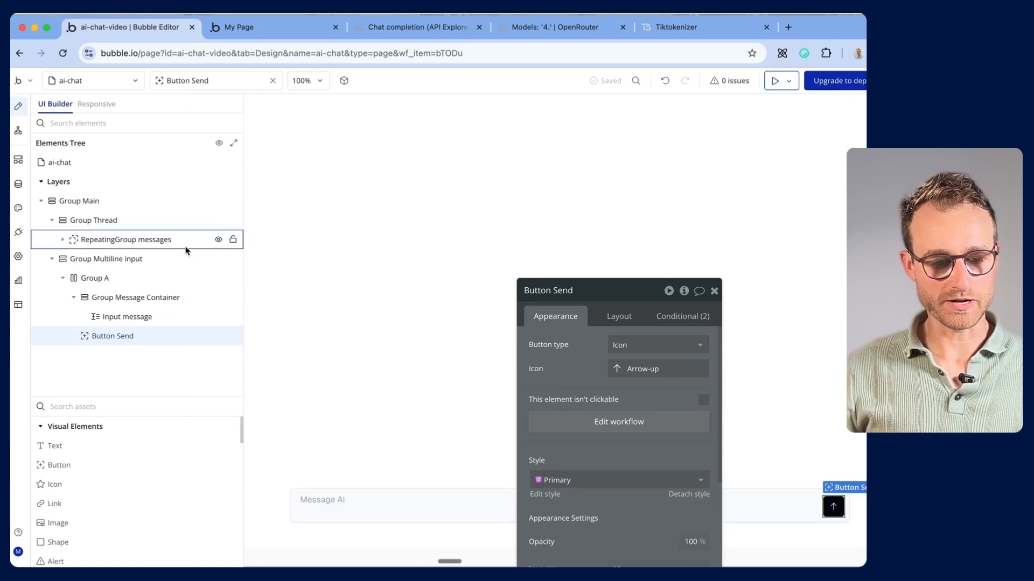
{"action": "left_click", "coordinate": [89, 243]}
{"action": "left_click", "coordinate": [62, 239]}
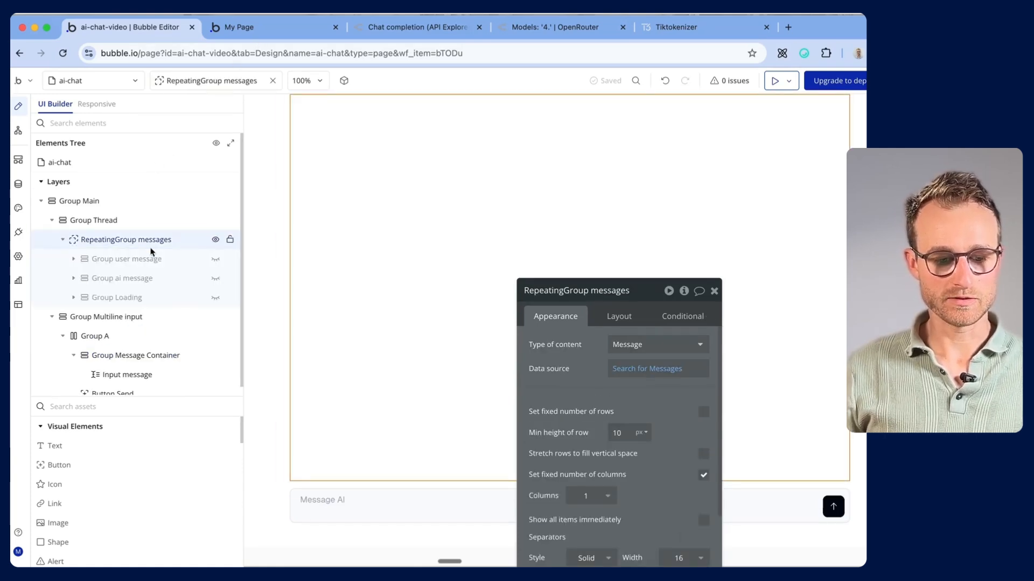
{"action": "left_click", "coordinate": [140, 259]}
{"action": "left_click", "coordinate": [153, 277]}
{"action": "left_click", "coordinate": [215, 259]}
{"action": "left_click", "coordinate": [215, 278]}
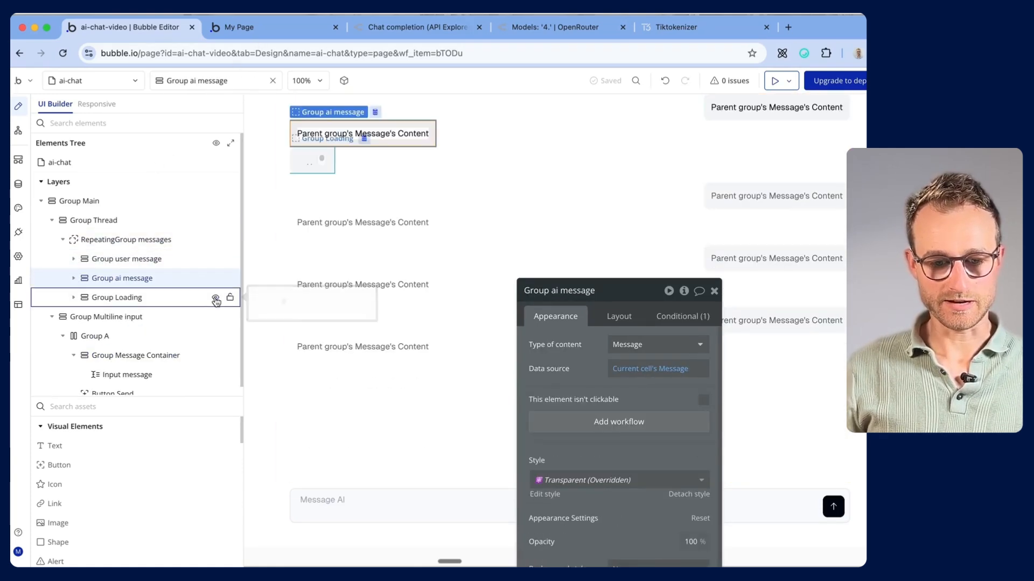
{"action": "left_click", "coordinate": [215, 298]}
Step: Examine the conditions that control the visibility of Group user message, Group ai message and Group Loading
{"action": "left_click", "coordinate": [194, 258]}
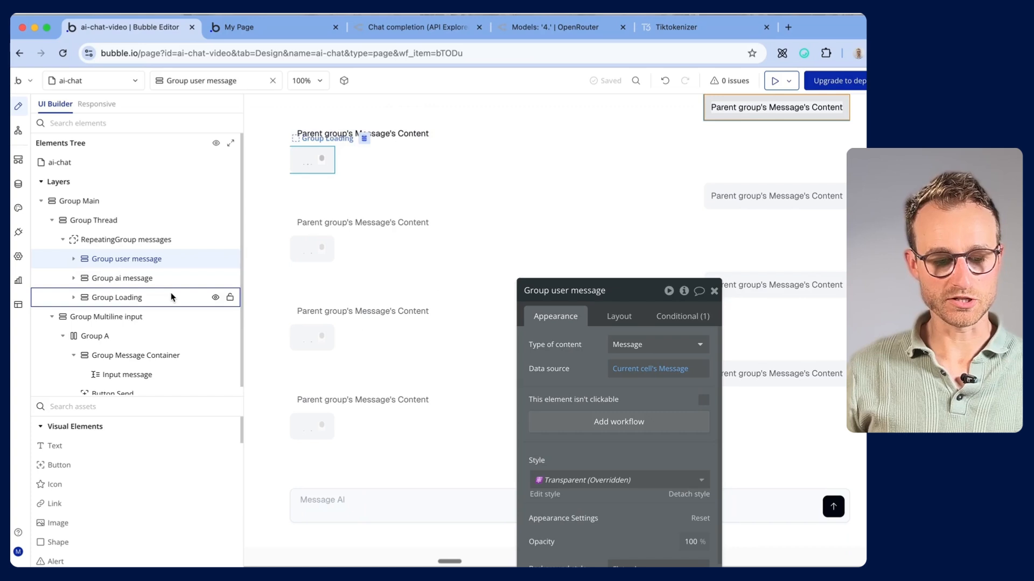
{"action": "left_click", "coordinate": [170, 298]}
{"action": "left_click", "coordinate": [183, 260]}
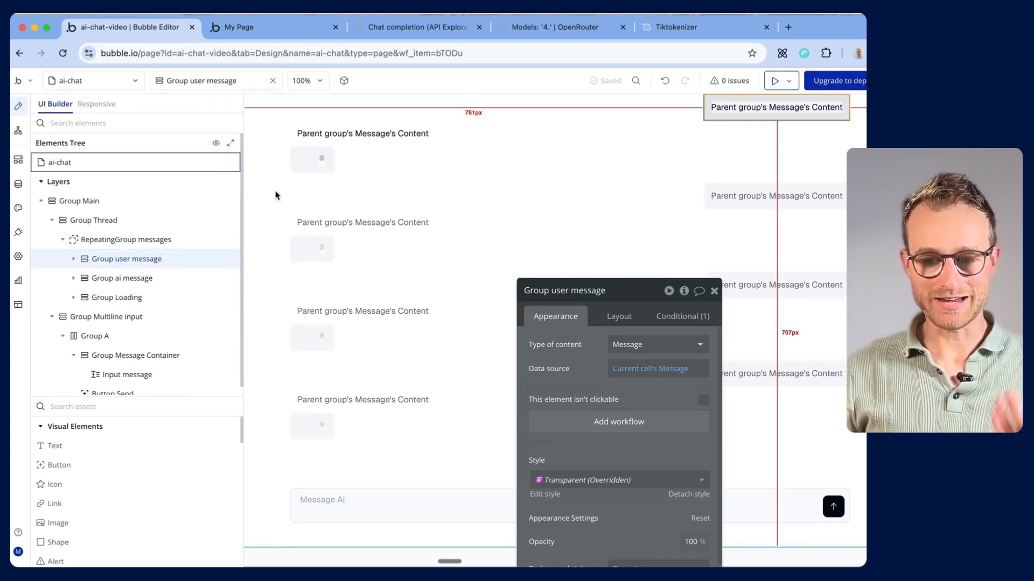
{"action": "left_click_drag", "start_coordinate": [537, 281], "coordinate": [412, 216]}
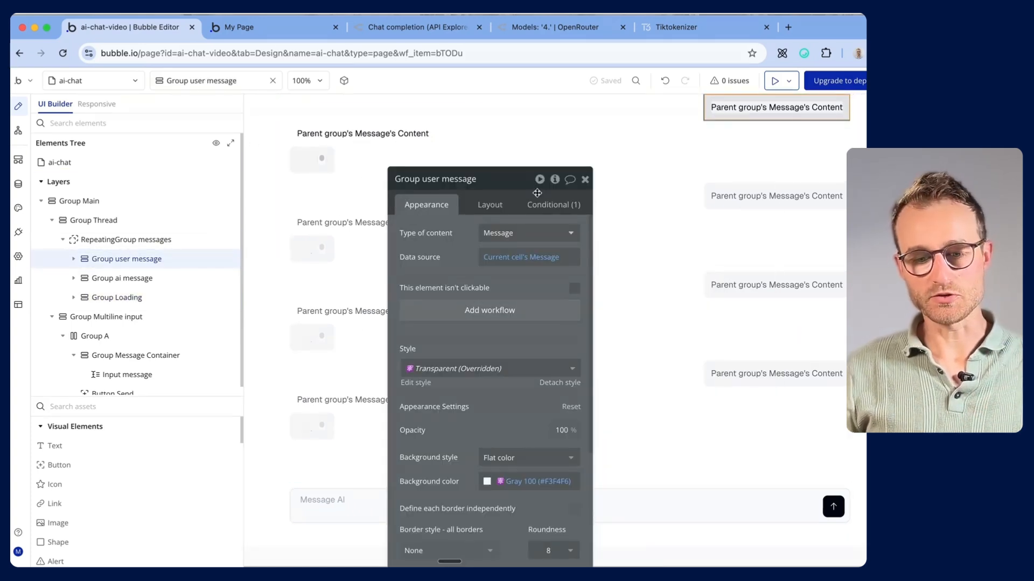
{"action": "left_click", "coordinate": [552, 205]}
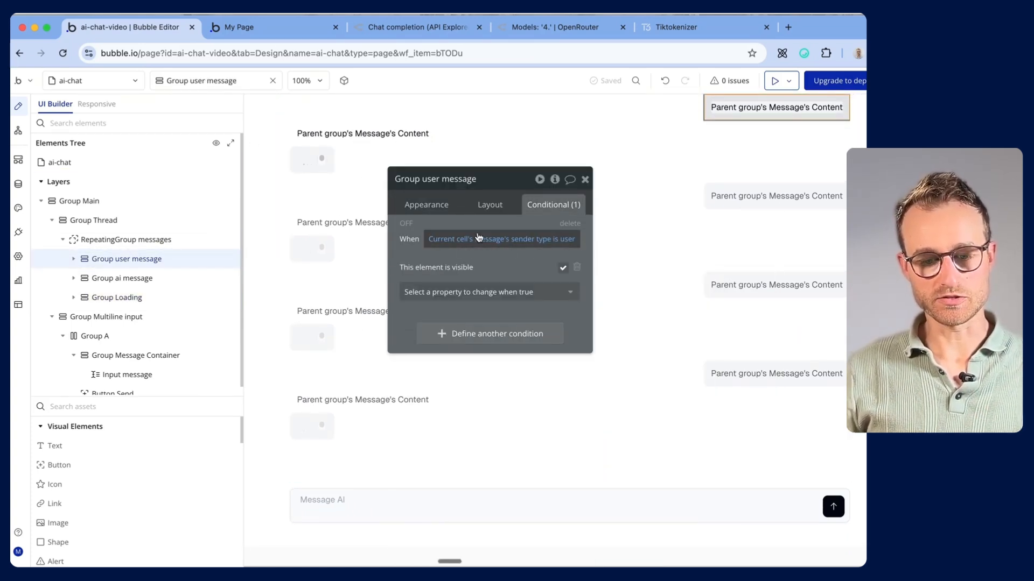
{"action": "left_click", "coordinate": [171, 278]}
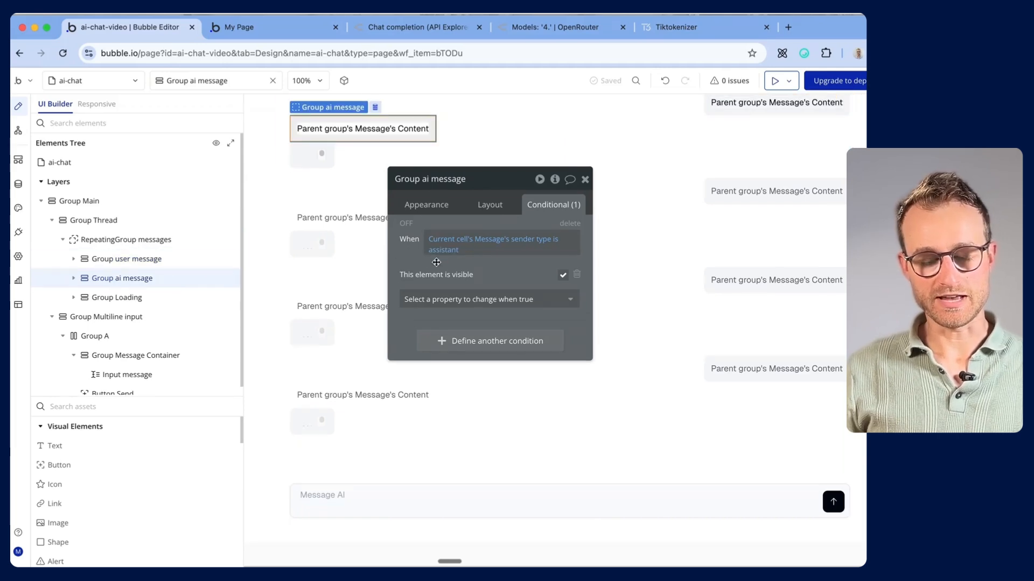
{"action": "scroll", "coordinate": [368, 170], "scroll_direction": "up", "scroll_amount": 2}
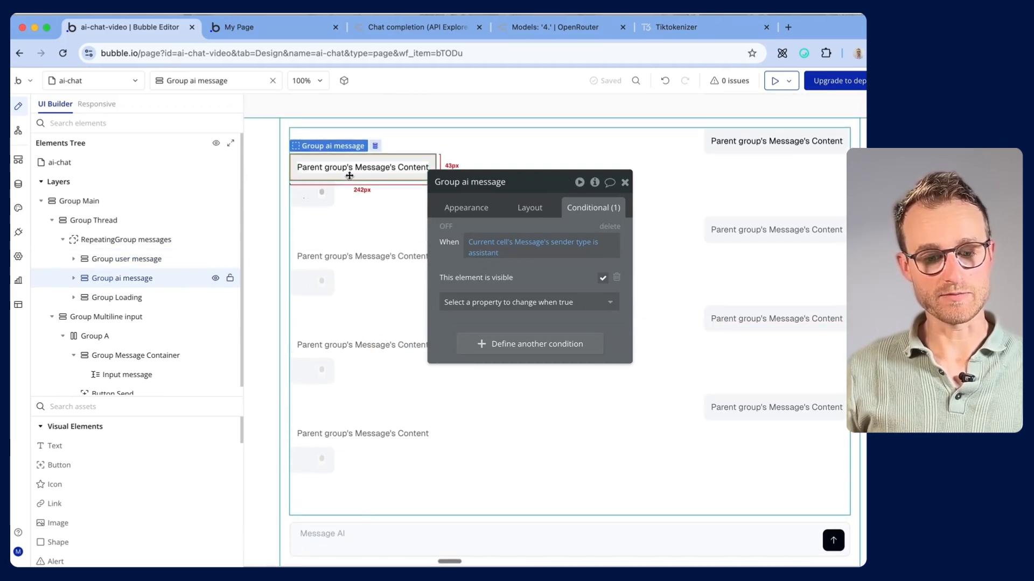
{"action": "left_click", "coordinate": [154, 300]}
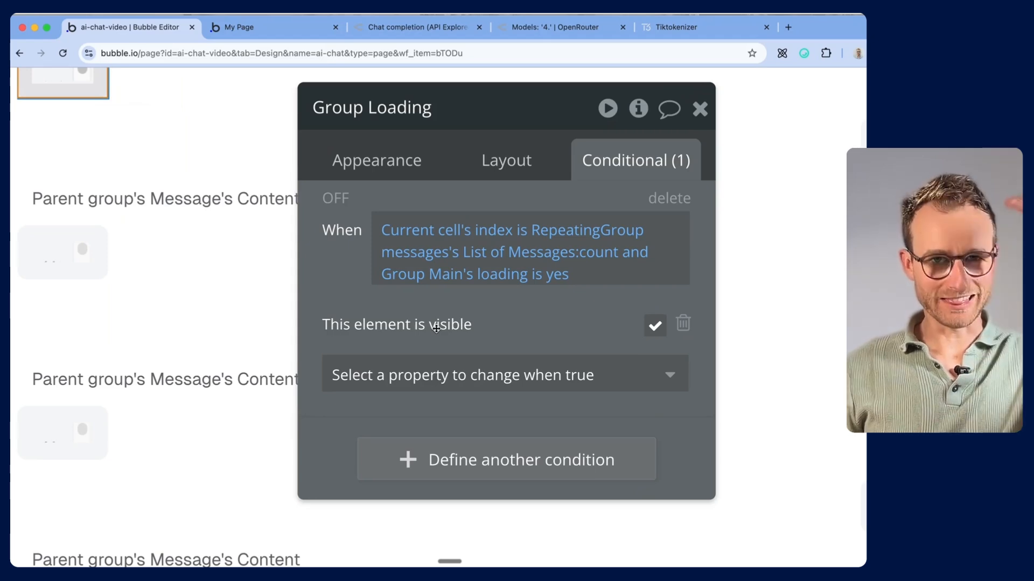
Step: Send the test message sdsds in the chat preview to observe the loading indicator, and return to the Bubble editor
{"action": "left_click", "coordinate": [317, 32]}
{"action": "type", "text": "sdsds"}
{"action": "left_click", "coordinate": [713, 530]}
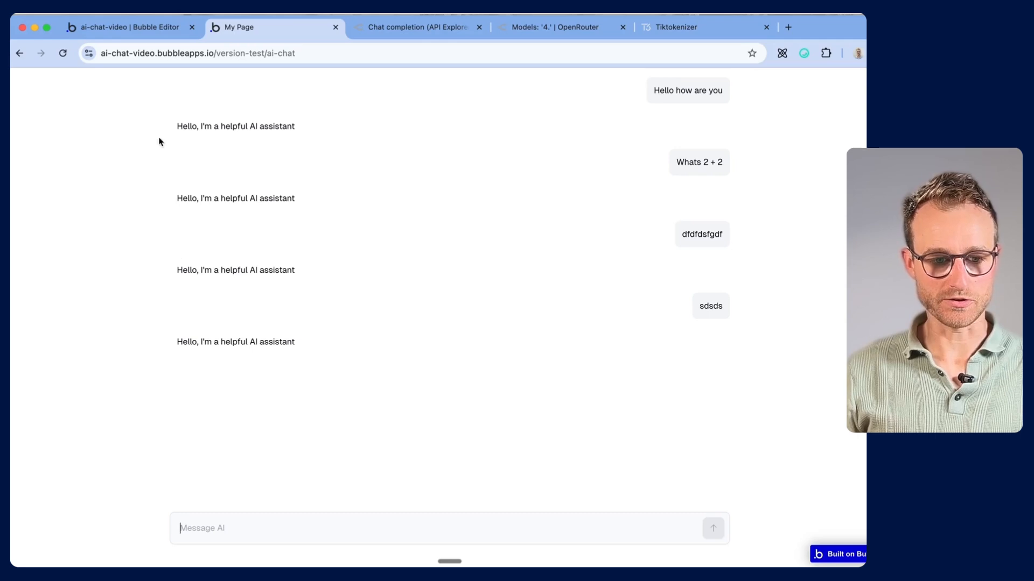
{"action": "left_click", "coordinate": [141, 27]}
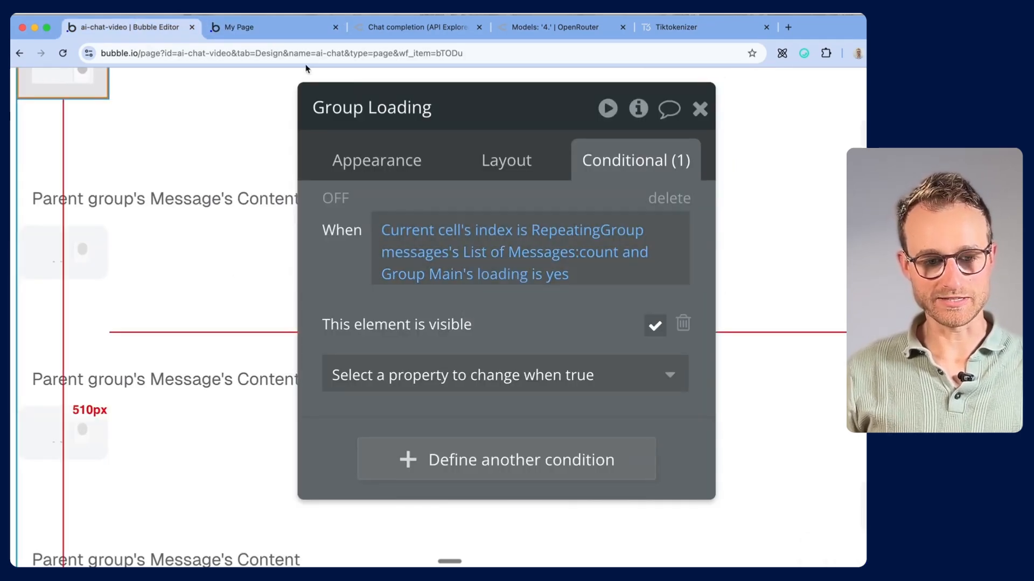
Step: Send another test message, ddfdfd, in the chat preview to watch the loading animation, and go back to the Bubble editor
{"action": "left_click", "coordinate": [238, 27]}
{"action": "left_click", "coordinate": [284, 529]}
{"action": "type", "text": "ddfdfd"}
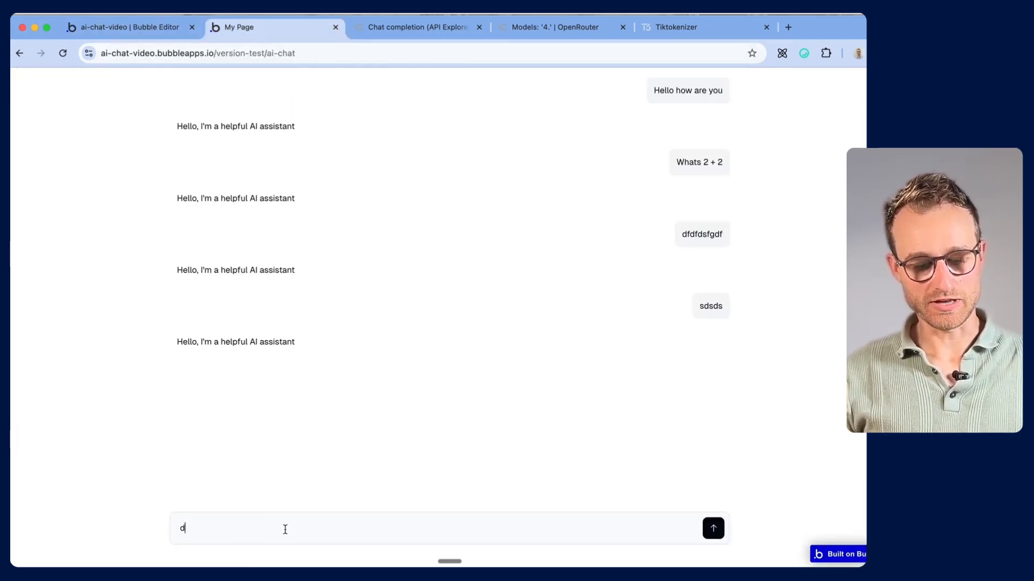
{"action": "left_click", "coordinate": [714, 529]}
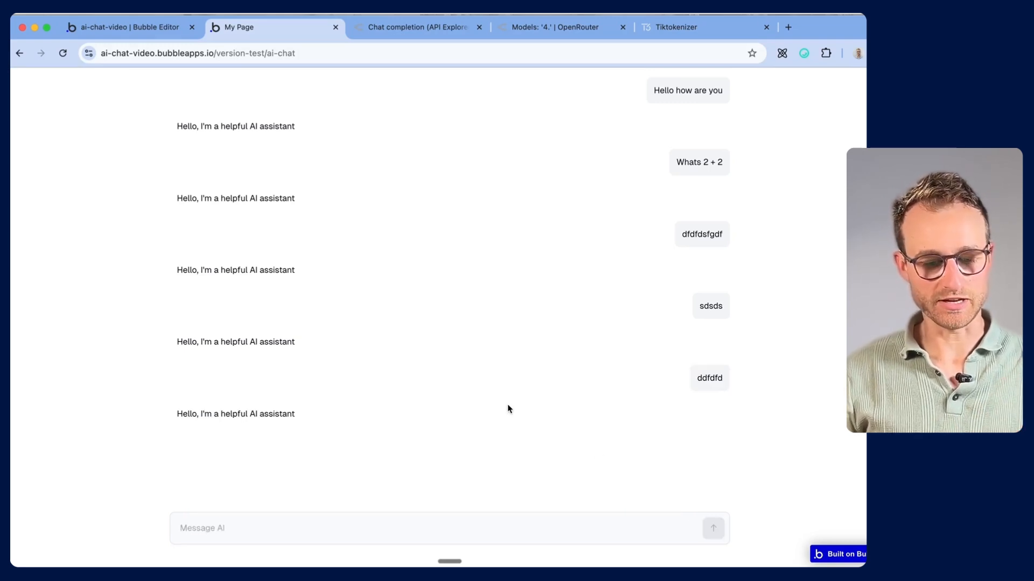
{"action": "left_click", "coordinate": [131, 27]}
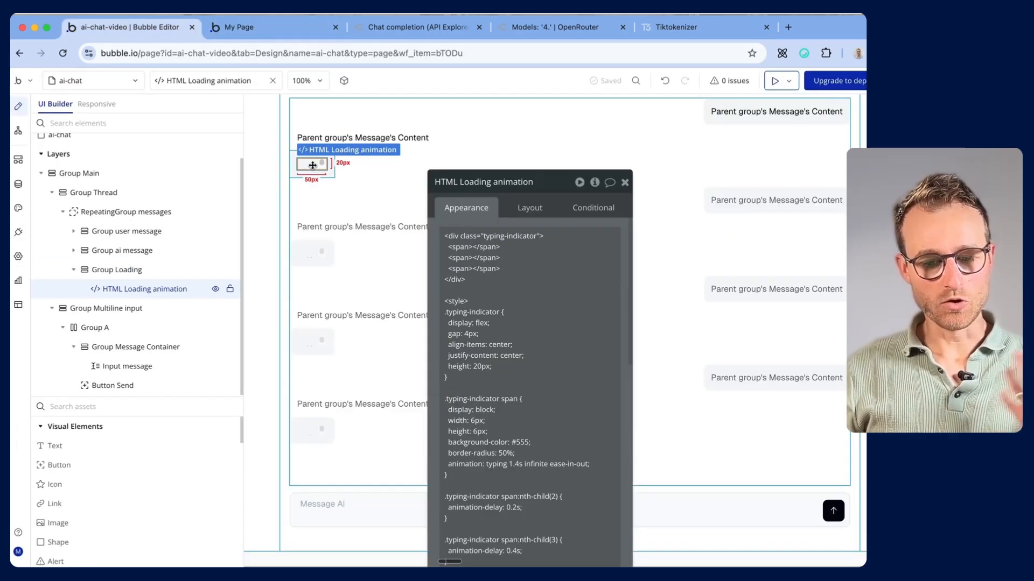
Step: Switch to OpenRouter's Chat completion API explorer, review the example request and copy its cURL code
{"action": "left_click_drag", "start_coordinate": [474, 215], "coordinate": [471, 155]}
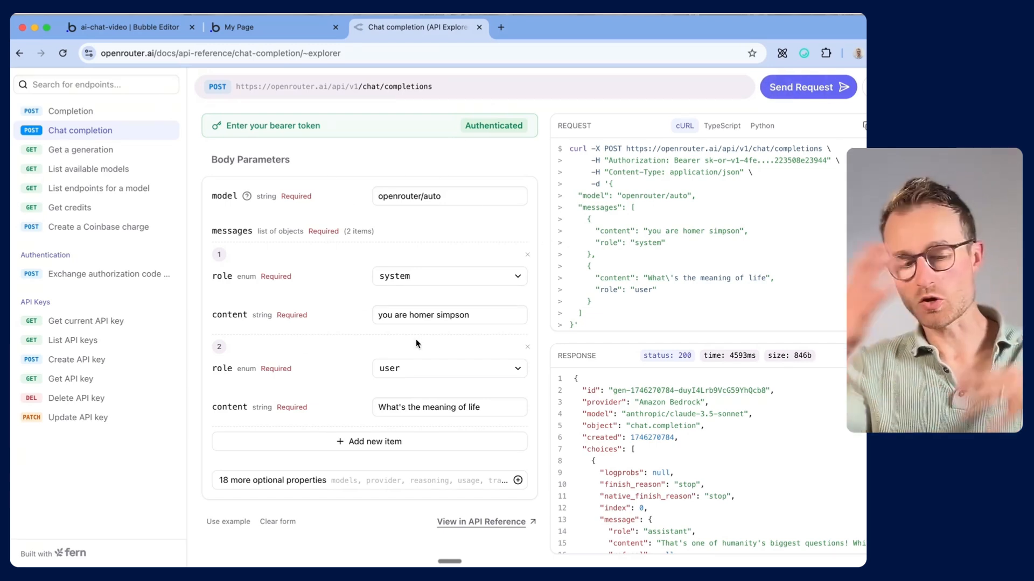
{"action": "scroll", "coordinate": [415, 345], "scroll_direction": "down", "scroll_amount": 1}
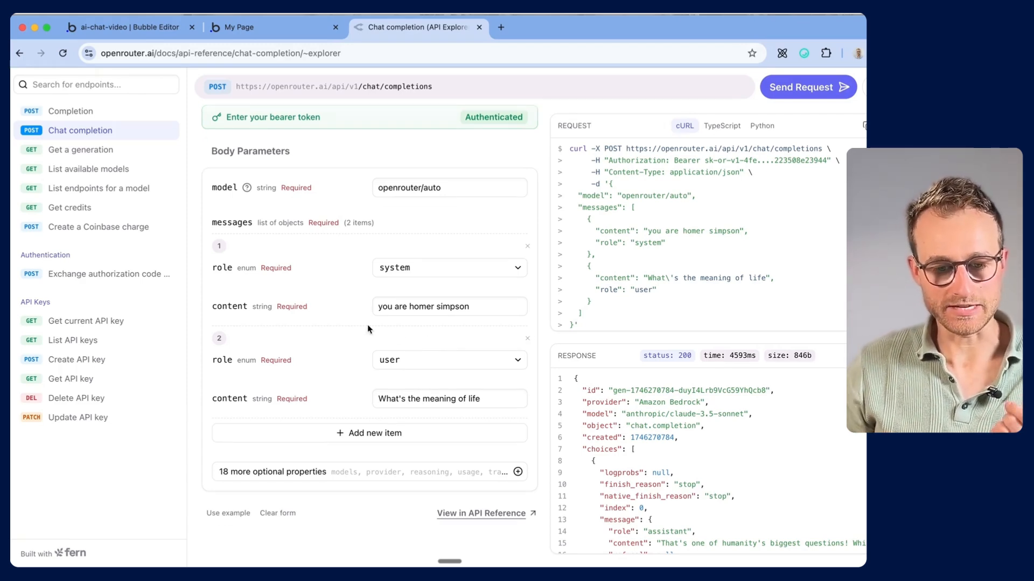
{"action": "scroll", "coordinate": [370, 330], "scroll_direction": "up", "scroll_amount": 1}
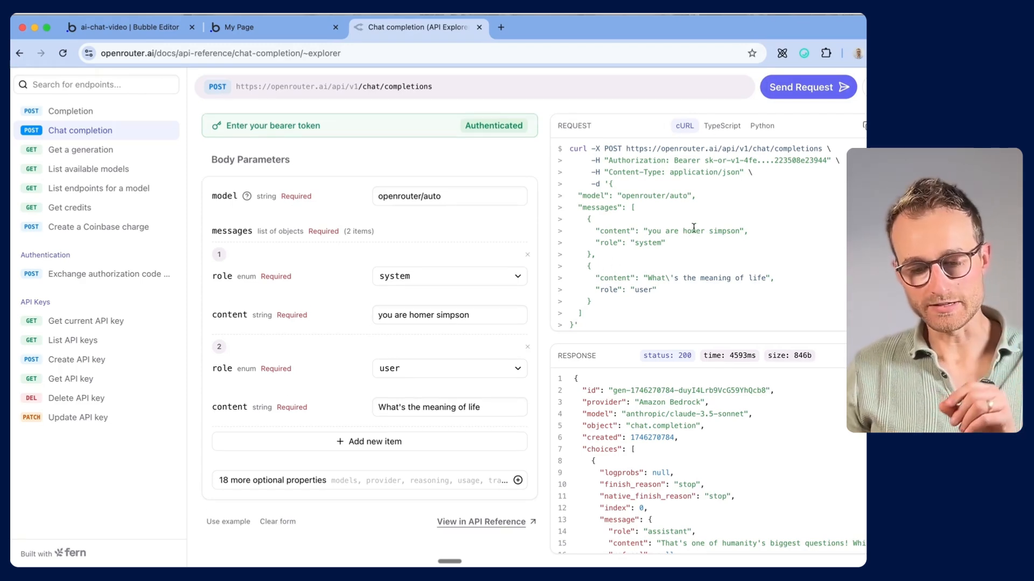
{"action": "double_click", "coordinate": [576, 148]}
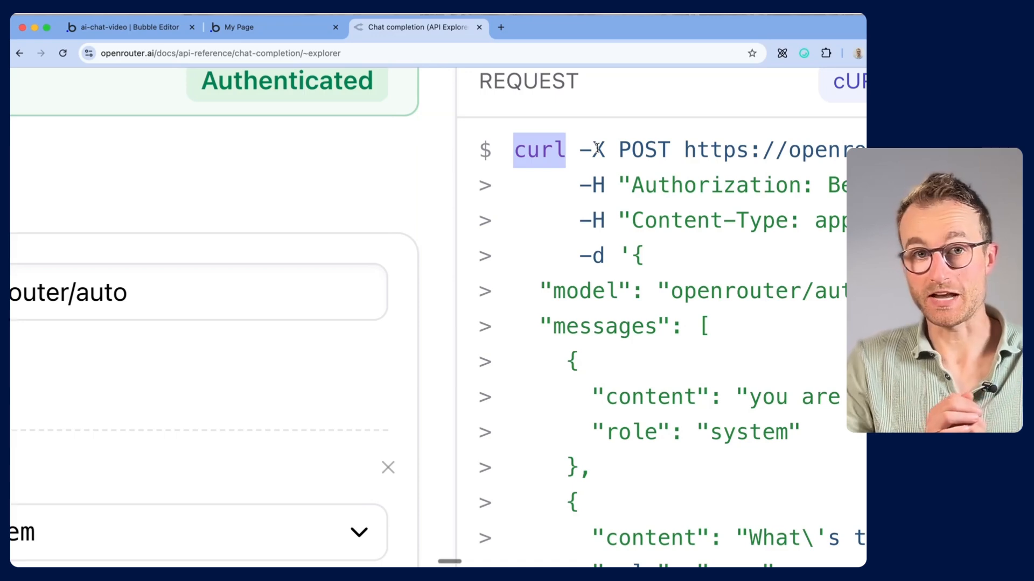
{"action": "scroll", "coordinate": [596, 148], "scroll_direction": "down", "scroll_amount": 10}
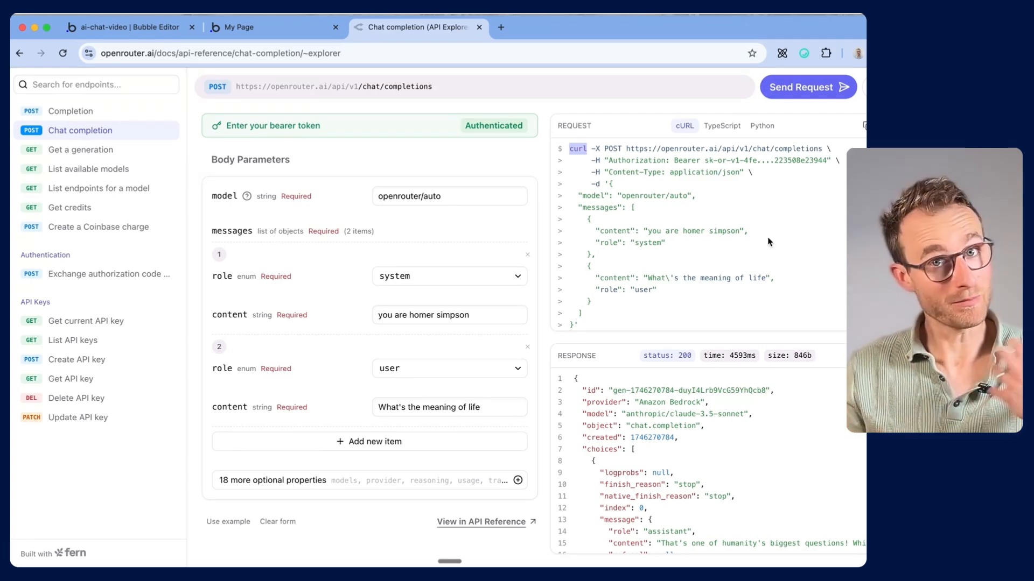
{"action": "left_click", "coordinate": [707, 224]}
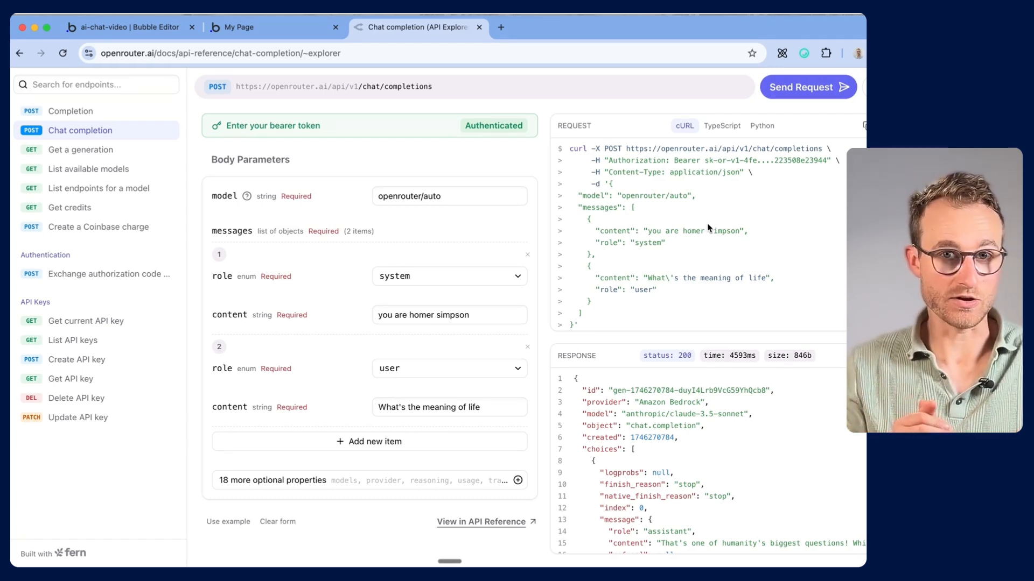
{"action": "left_click", "coordinate": [864, 125]}
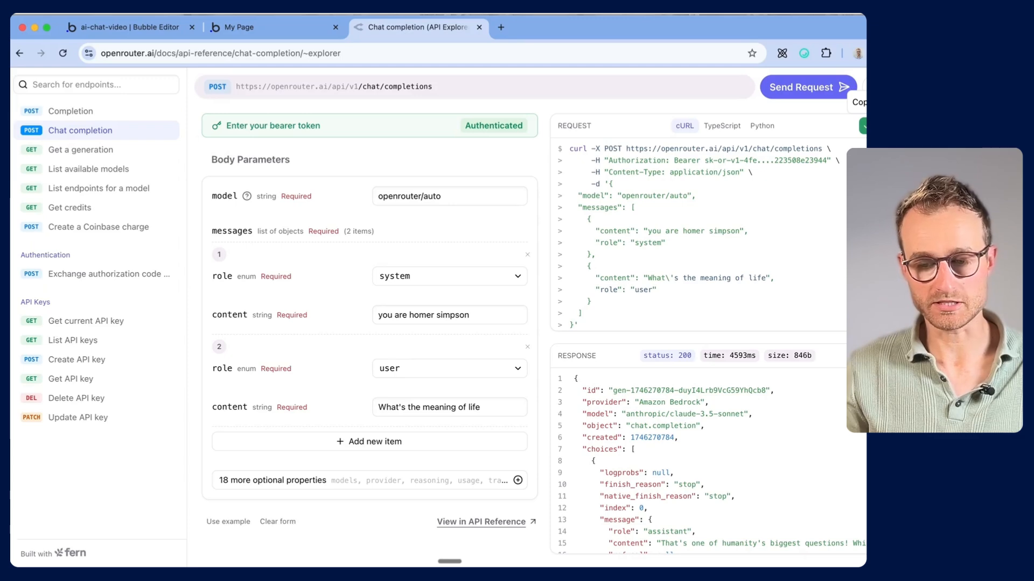
Step: Return to the Bubble editor and add a new API named Open Router in the API Connector plugin
{"action": "left_click", "coordinate": [130, 27]}
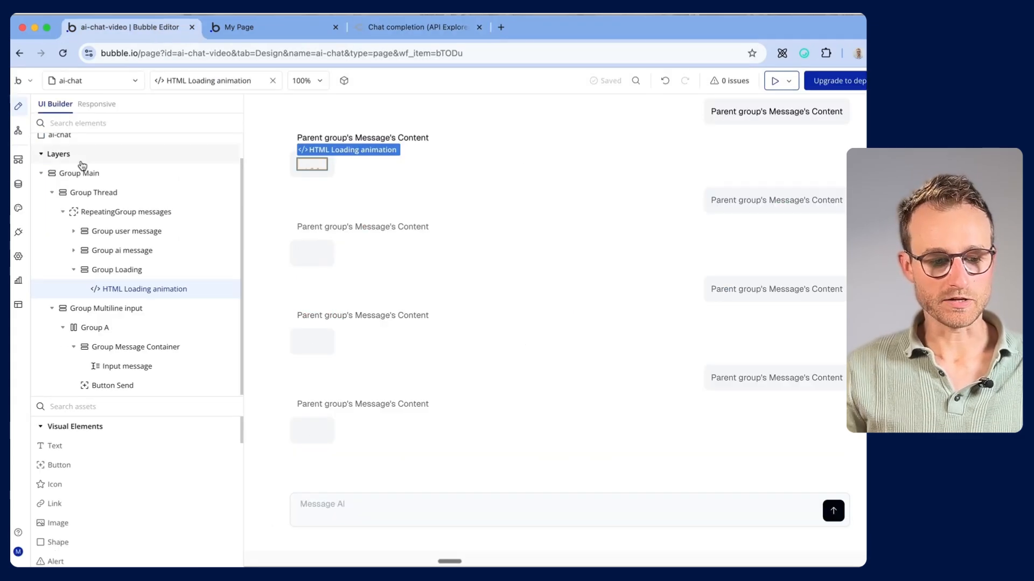
{"action": "left_click", "coordinate": [19, 235]}
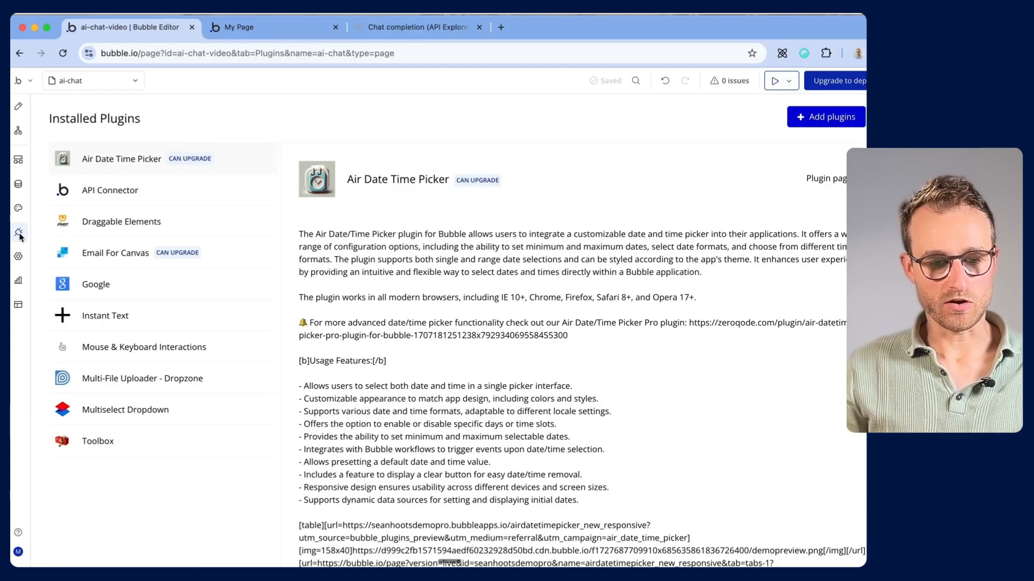
{"action": "left_click", "coordinate": [174, 192]}
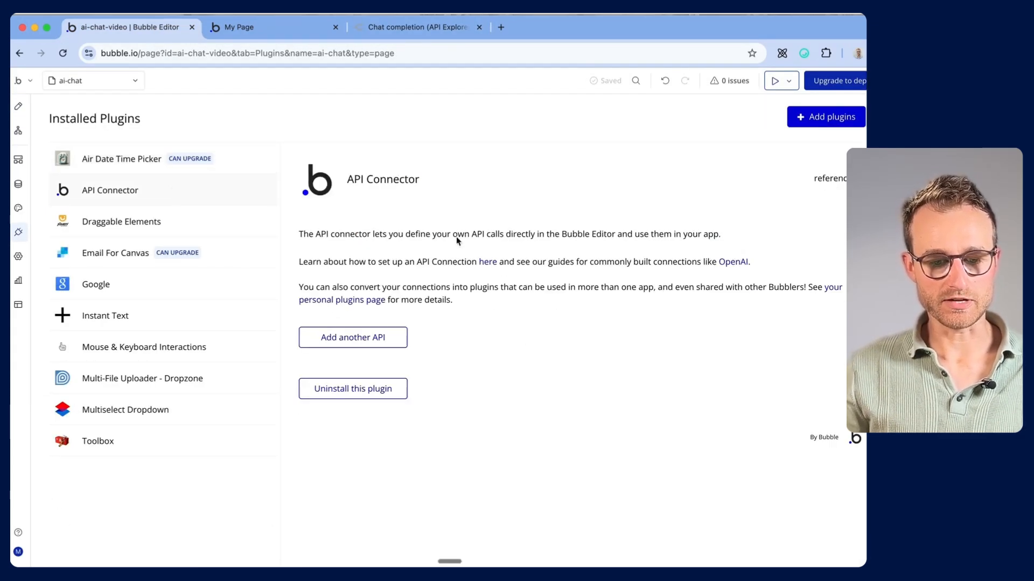
{"action": "left_click", "coordinate": [384, 330]}
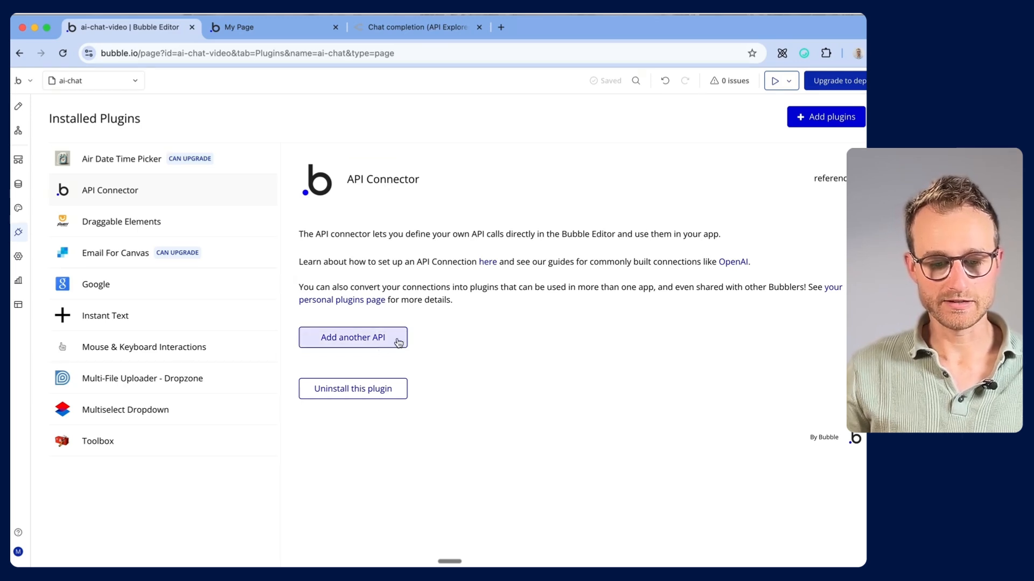
{"action": "left_click_drag", "start_coordinate": [471, 340], "coordinate": [356, 340]}
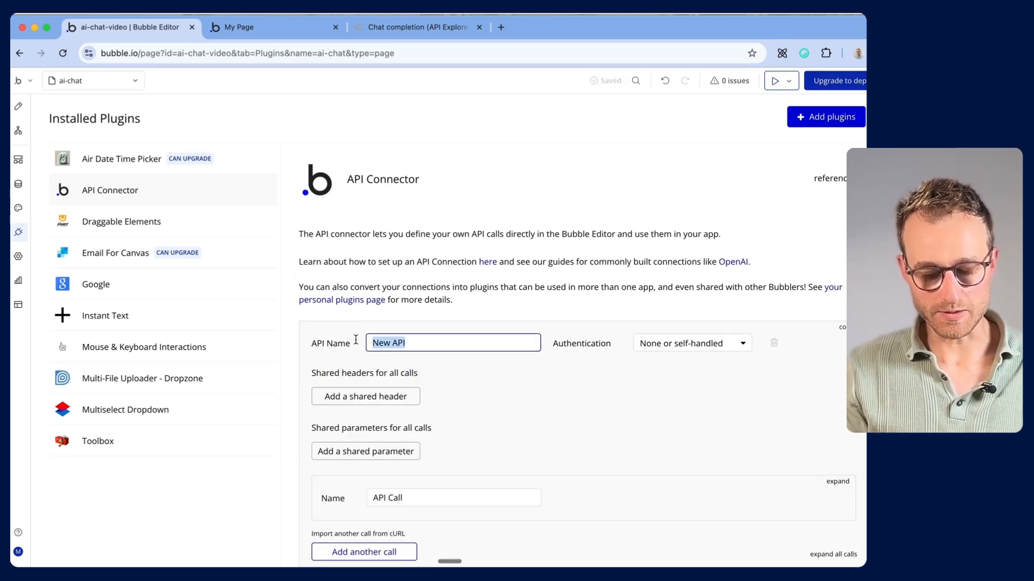
{"action": "type", "text": "Open Router"}
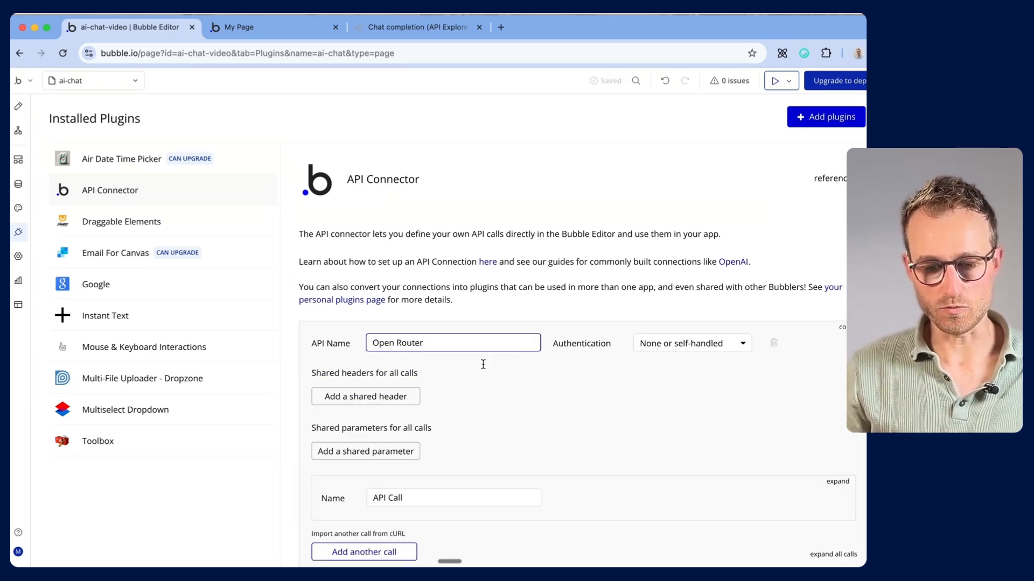
{"action": "left_click", "coordinate": [569, 373]}
Step: Import a call into the Open Router API from the copied cURL request, including its authorization API key
{"action": "scroll", "coordinate": [568, 372], "scroll_direction": "down", "scroll_amount": 2}
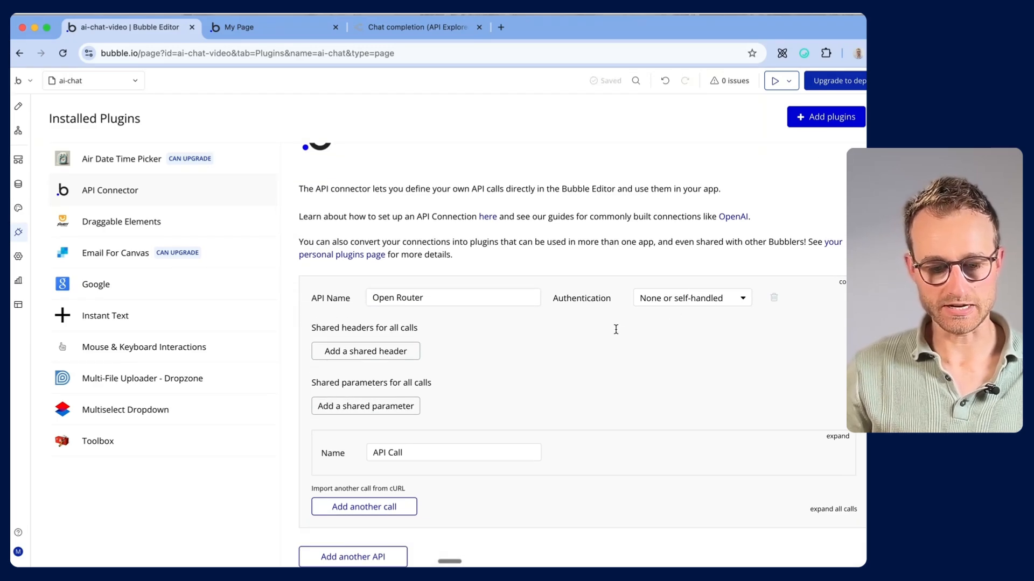
{"action": "scroll", "coordinate": [459, 360], "scroll_direction": "down", "scroll_amount": 2}
{"action": "scroll", "coordinate": [387, 425], "scroll_direction": "down", "scroll_amount": 1}
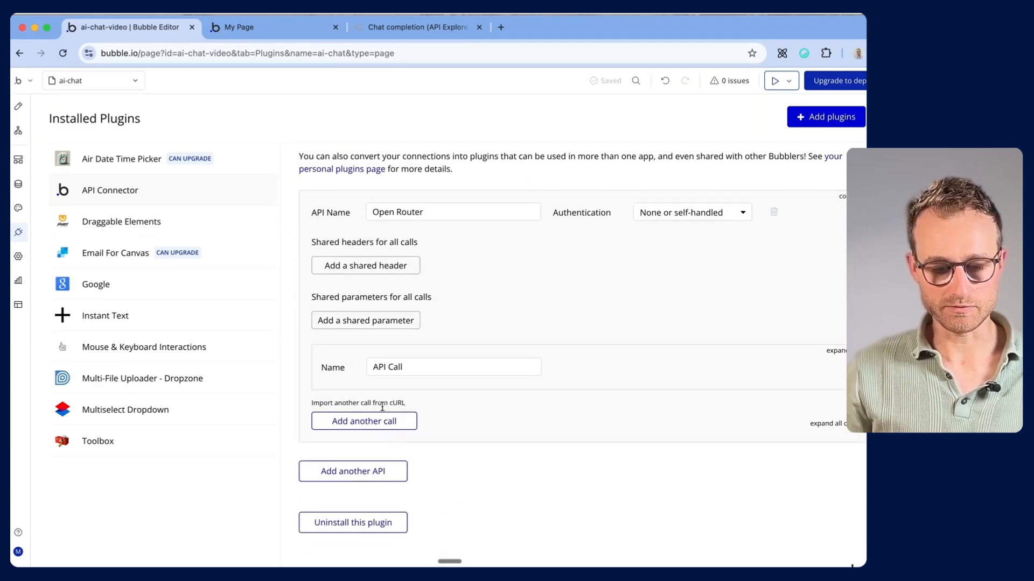
{"action": "scroll", "coordinate": [378, 402], "scroll_direction": "up", "scroll_amount": 5}
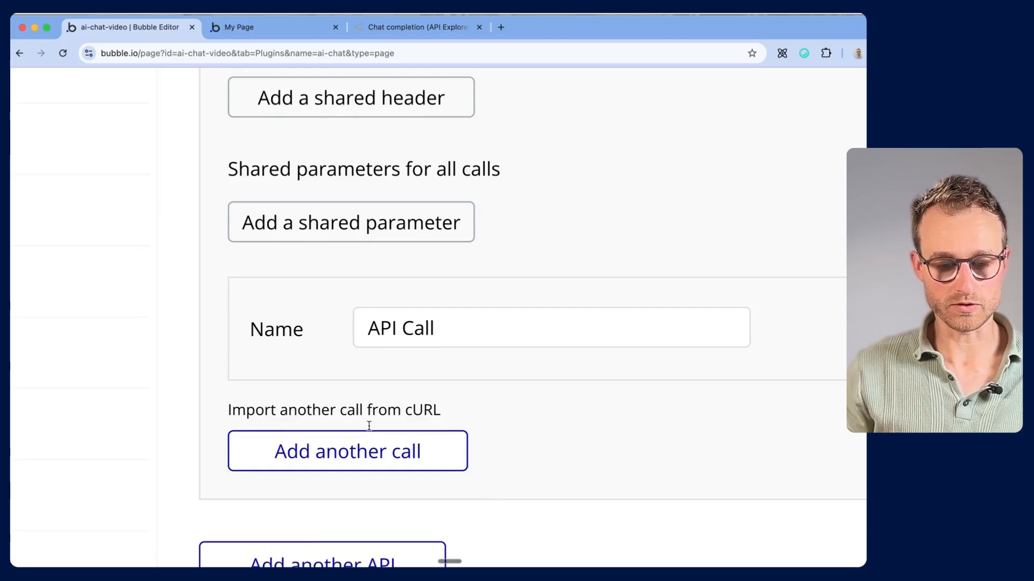
{"action": "scroll", "coordinate": [378, 404], "scroll_direction": "down", "scroll_amount": 5}
{"action": "left_click", "coordinate": [383, 403]}
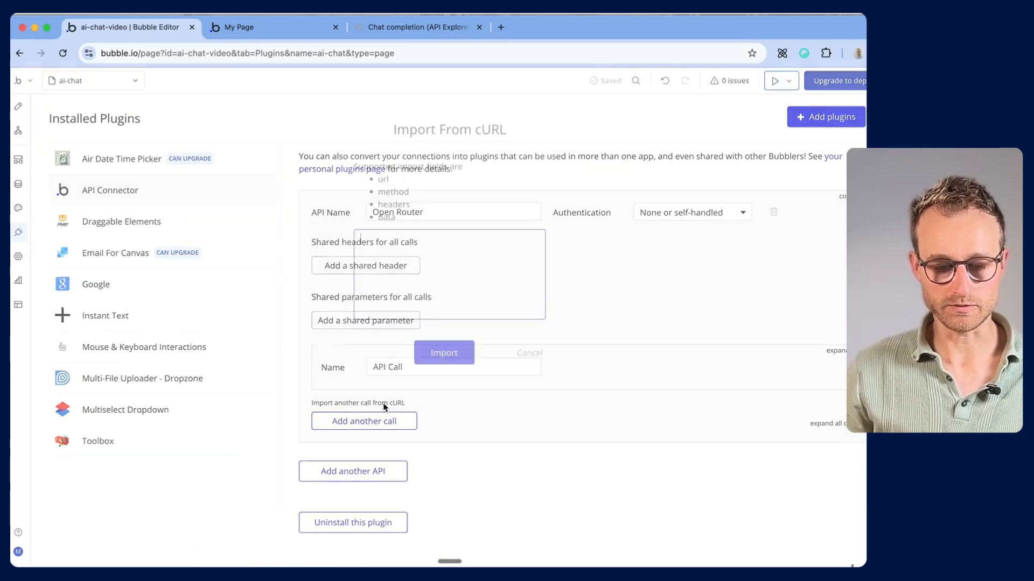
{"action": "key", "text": "super+v"}
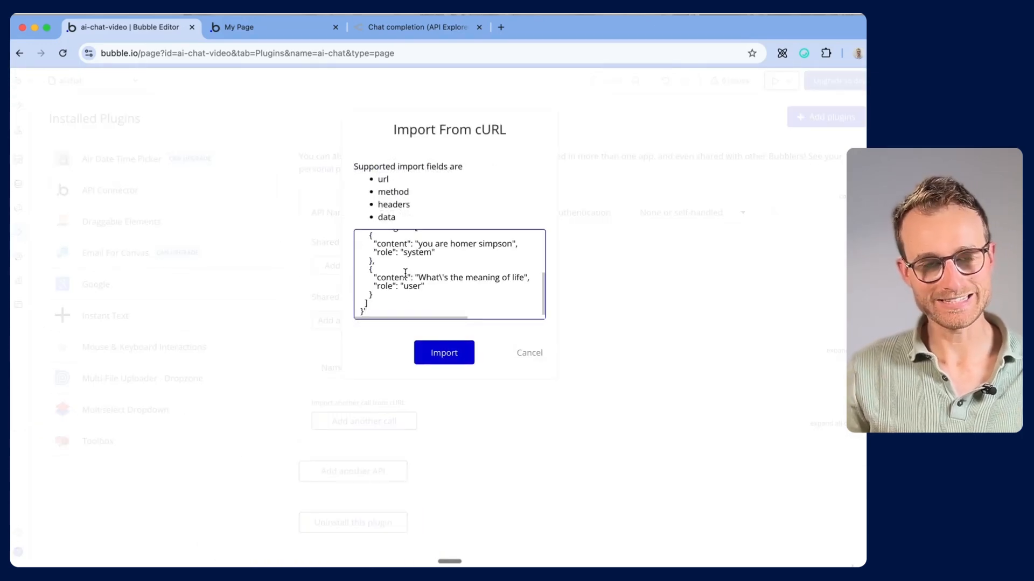
{"action": "left_click", "coordinate": [440, 353]}
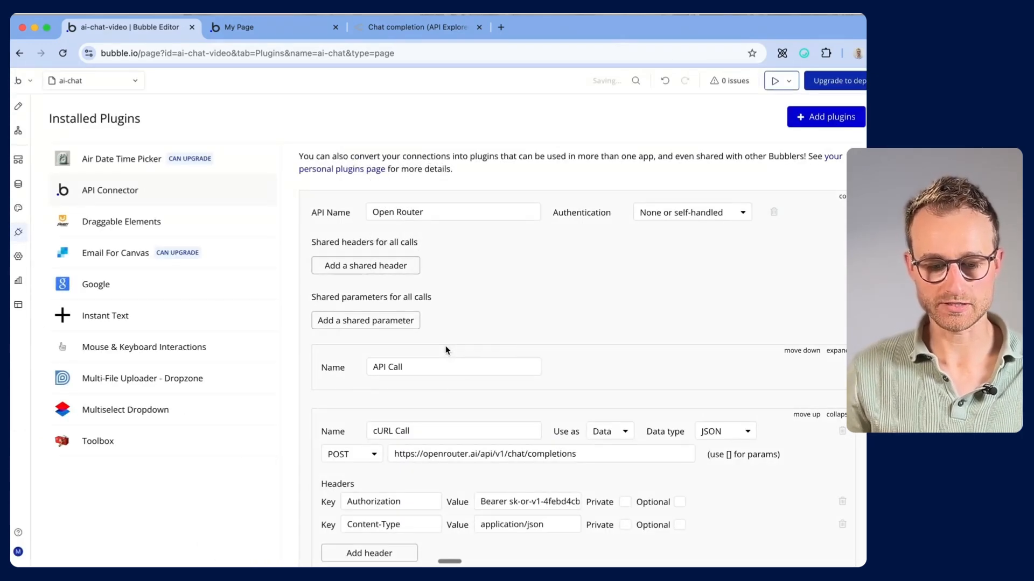
Step: Rename the imported cURL call as Send message
{"action": "scroll", "coordinate": [444, 346], "scroll_direction": "down", "scroll_amount": 3}
{"action": "scroll", "coordinate": [445, 346], "scroll_direction": "down", "scroll_amount": 1}
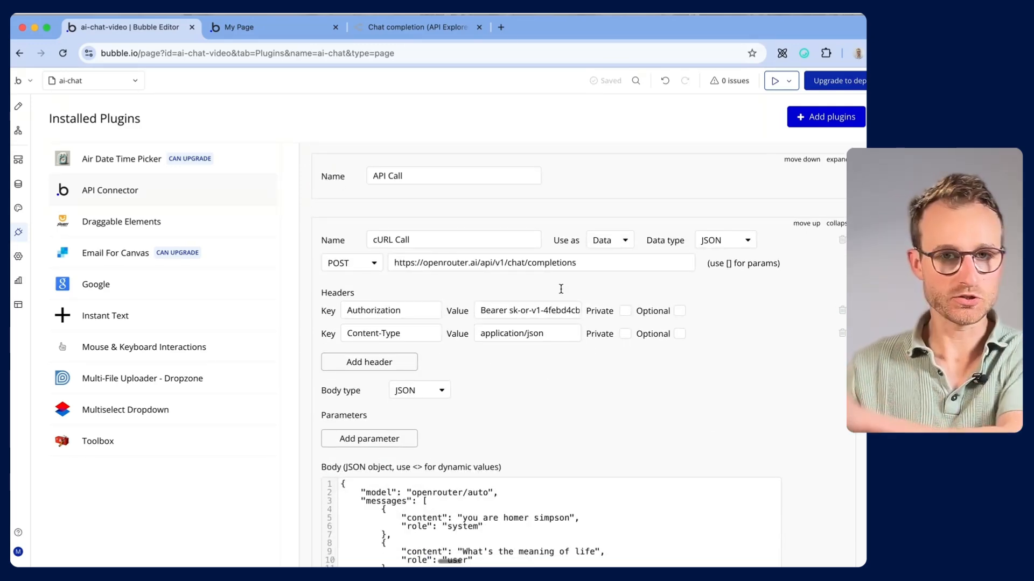
{"action": "left_click", "coordinate": [438, 33]}
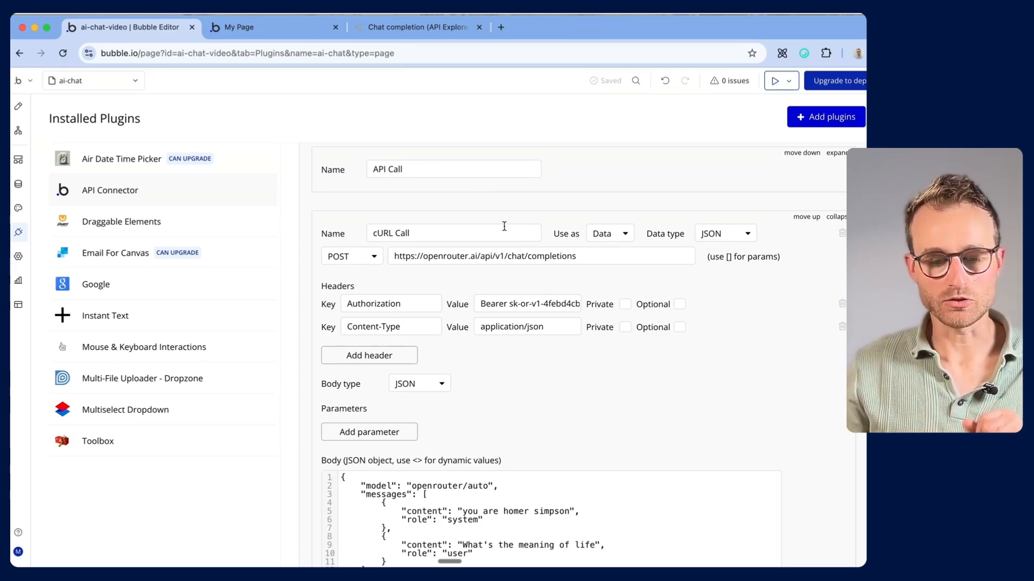
{"action": "triple_click", "coordinate": [442, 233]}
{"action": "scroll", "coordinate": [487, 267], "scroll_direction": "down", "scroll_amount": 1}
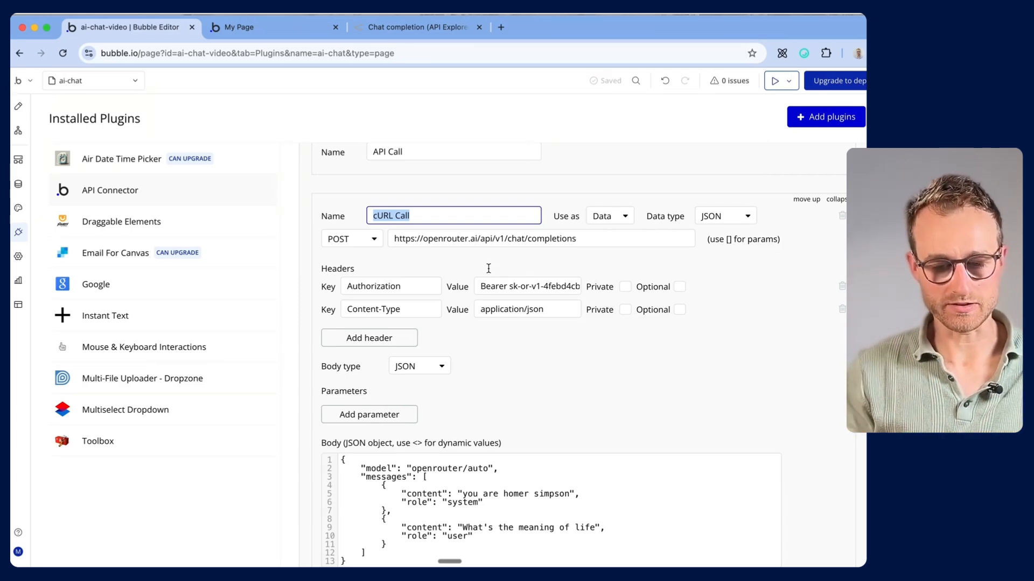
{"action": "type", "text": "Send message"}
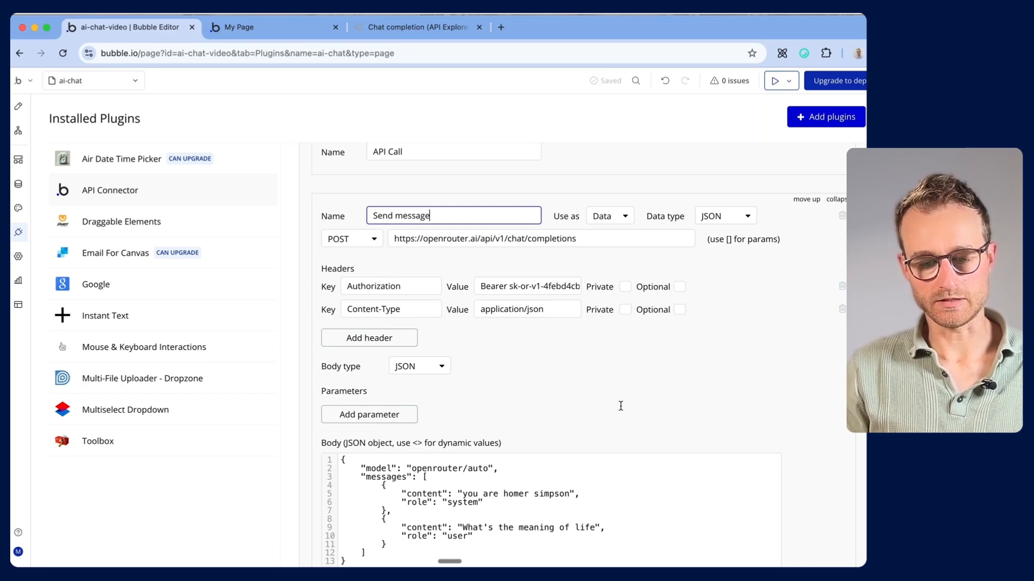
{"action": "left_click", "coordinate": [630, 398]}
Step: Initialize the Send message call with its imported JSON body
{"action": "scroll", "coordinate": [630, 398], "scroll_direction": "down", "scroll_amount": 5}
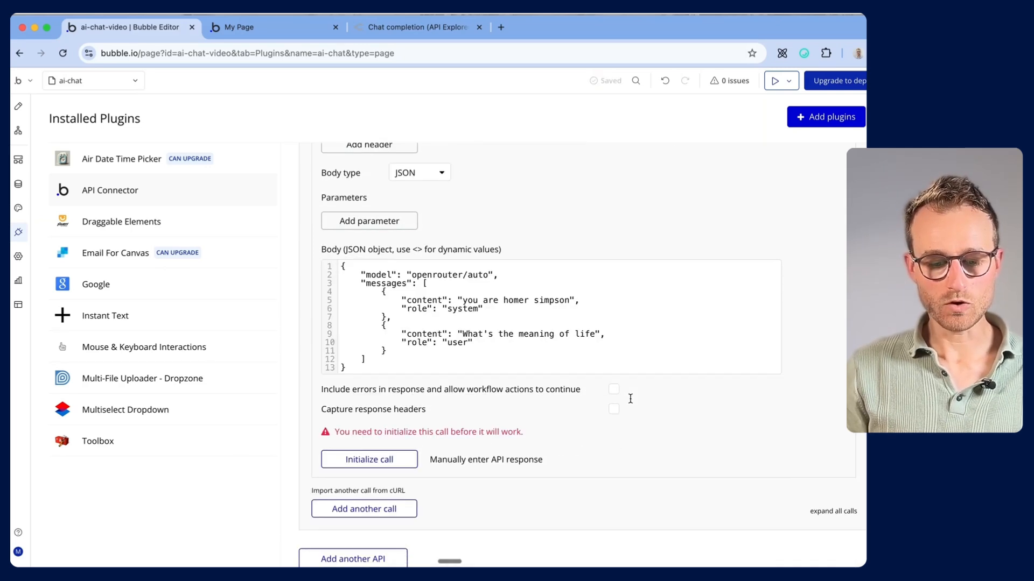
{"action": "scroll", "coordinate": [420, 356], "scroll_direction": "up", "scroll_amount": 1}
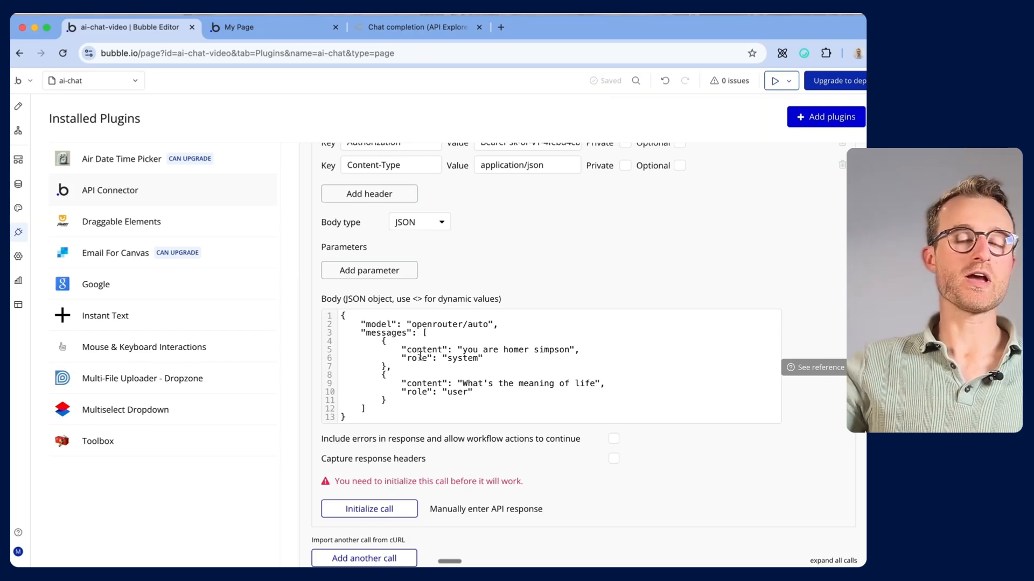
{"action": "left_click", "coordinate": [384, 510]}
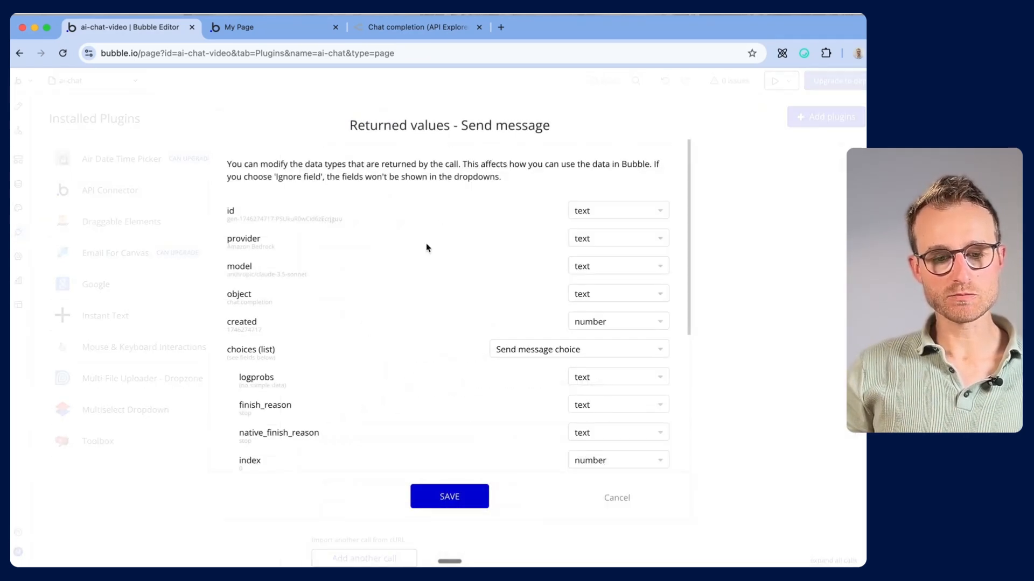
Step: Examine the response structure and message content in OpenRouter's API explorer, and return to the returned values in the Bubble editor
{"action": "left_click", "coordinate": [415, 23]}
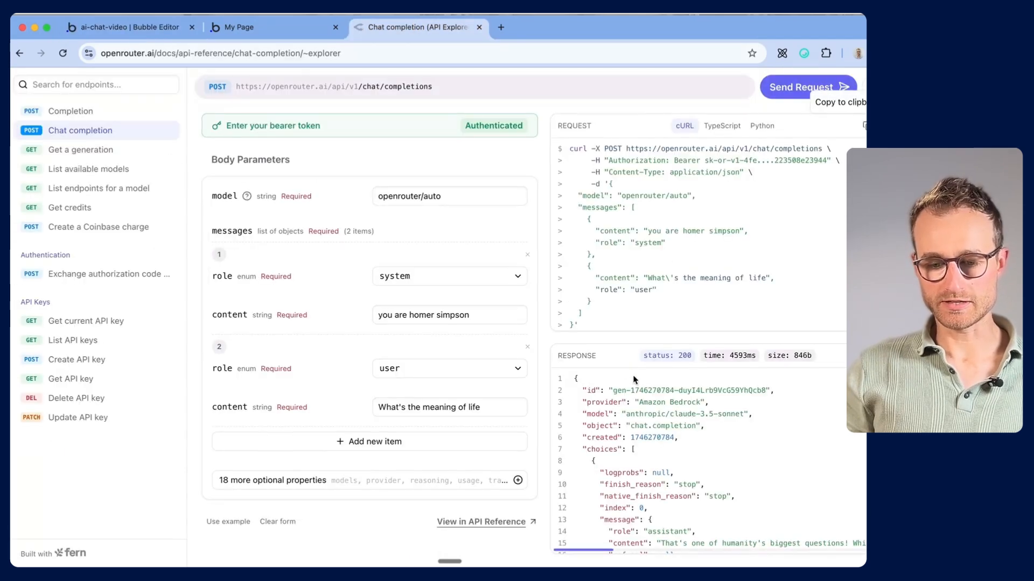
{"action": "scroll", "coordinate": [719, 451], "scroll_direction": "down", "scroll_amount": 3}
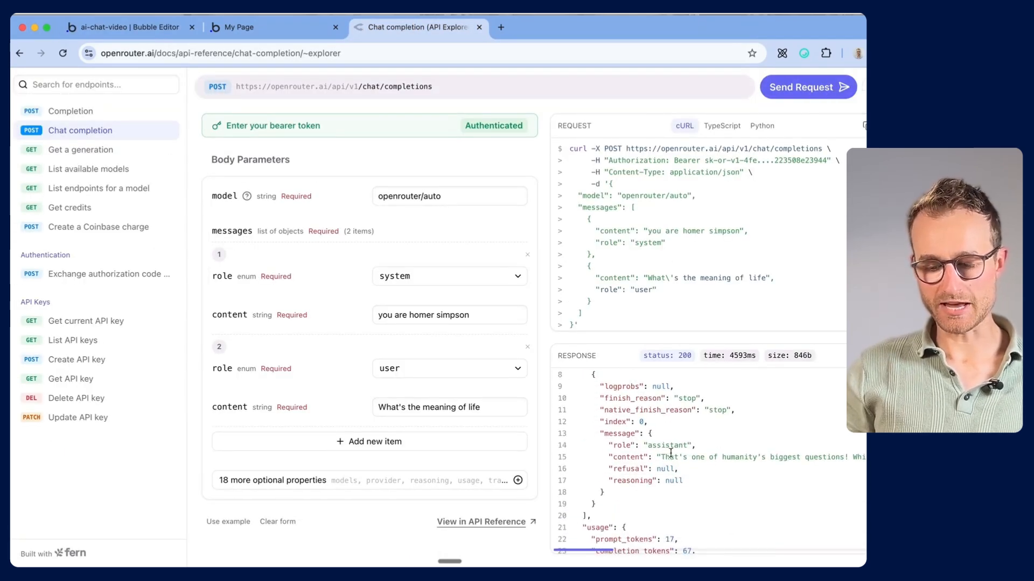
{"action": "left_click_drag", "start_coordinate": [673, 458], "coordinate": [786, 471]}
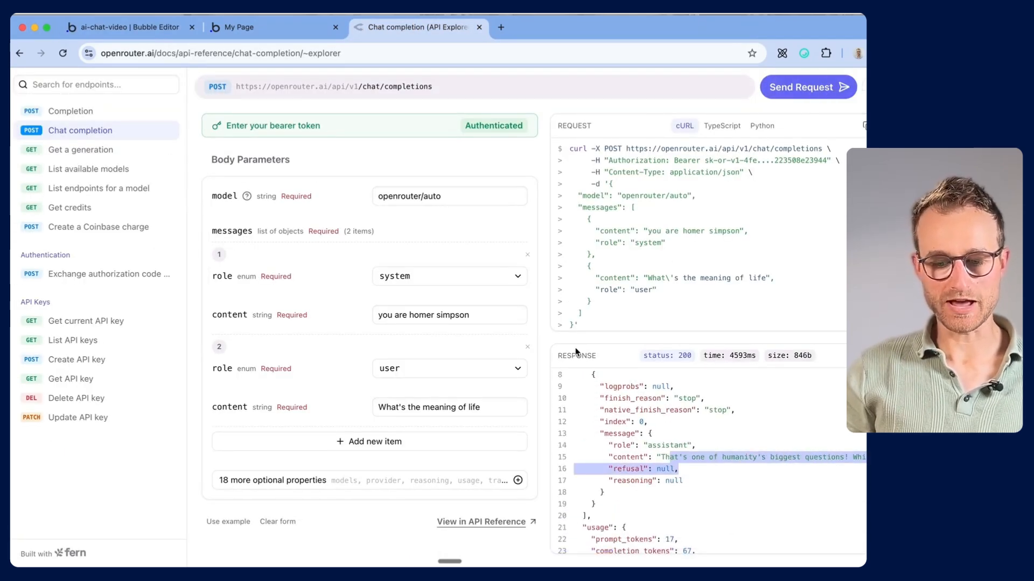
{"action": "scroll", "coordinate": [700, 474], "scroll_direction": "up", "scroll_amount": 3}
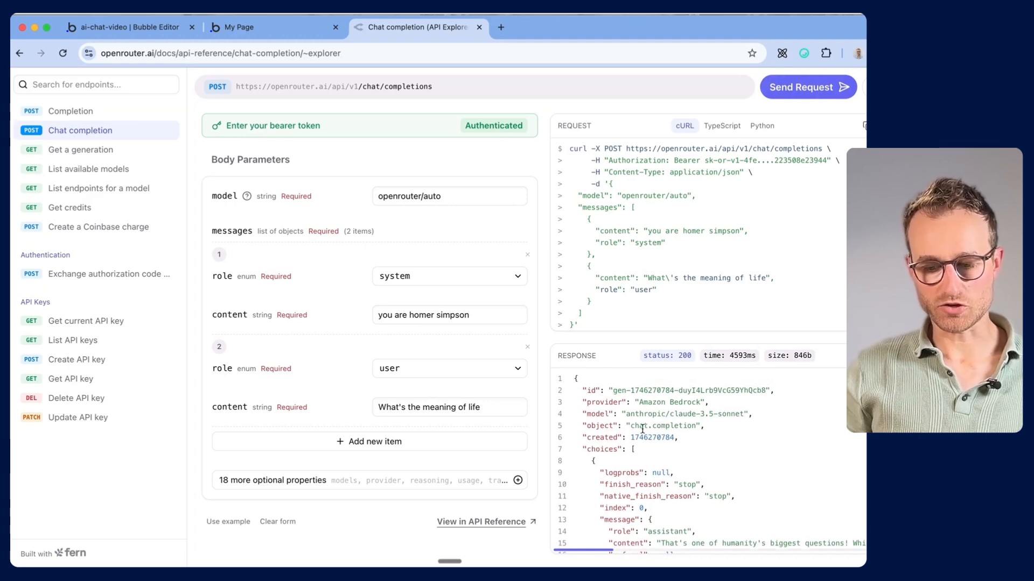
{"action": "scroll", "coordinate": [670, 476], "scroll_direction": "down", "scroll_amount": 3}
{"action": "scroll", "coordinate": [670, 476], "scroll_direction": "up", "scroll_amount": 2}
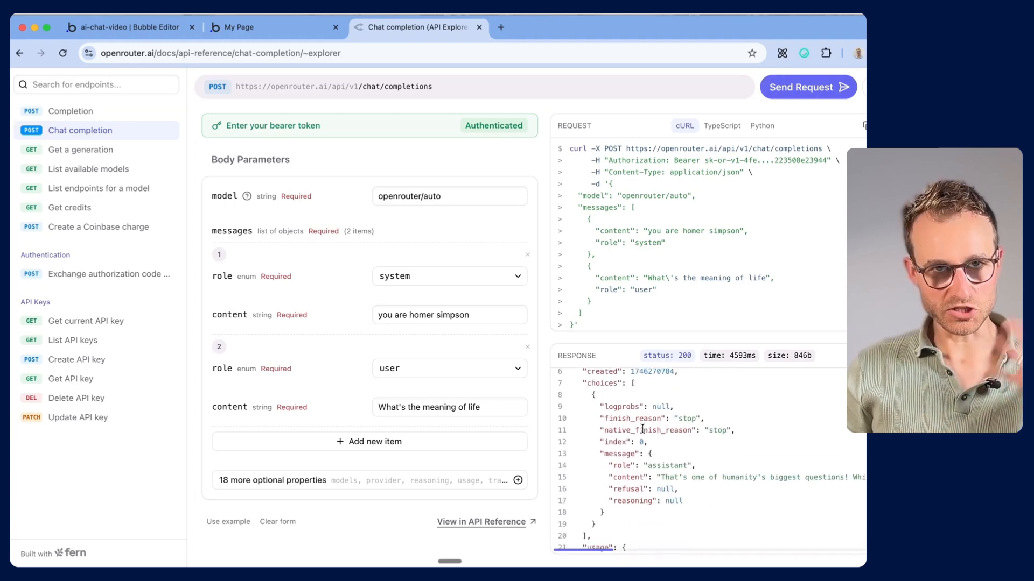
{"action": "left_click", "coordinate": [135, 27]}
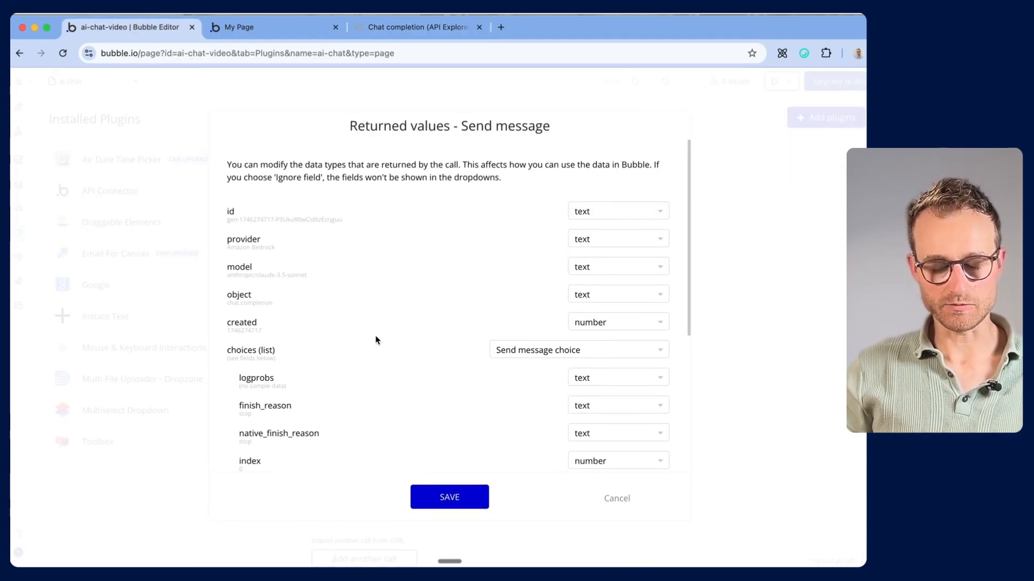
Step: Review the raw response data of the Send message call and save its returned values
{"action": "scroll", "coordinate": [375, 340], "scroll_direction": "down", "scroll_amount": 5}
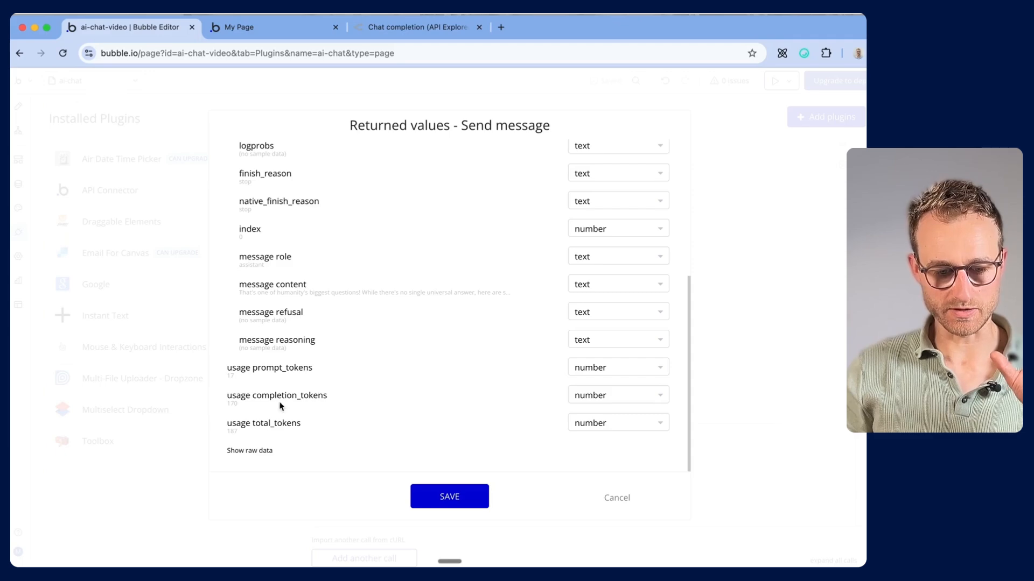
{"action": "left_click", "coordinate": [249, 452]}
{"action": "scroll", "coordinate": [408, 373], "scroll_direction": "down", "scroll_amount": 5}
{"action": "scroll", "coordinate": [408, 373], "scroll_direction": "down", "scroll_amount": 3}
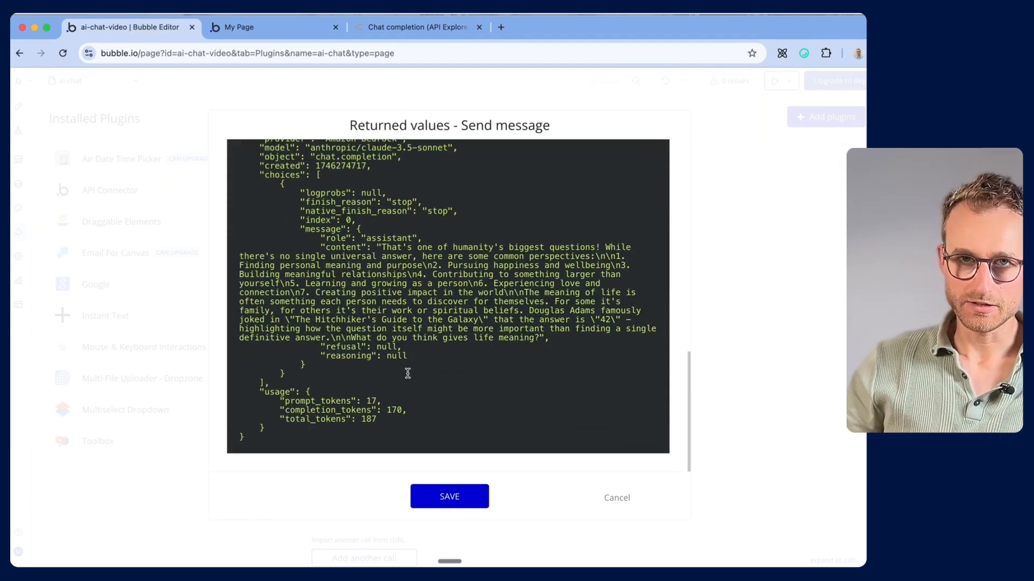
{"action": "scroll", "coordinate": [407, 377], "scroll_direction": "up", "scroll_amount": 2}
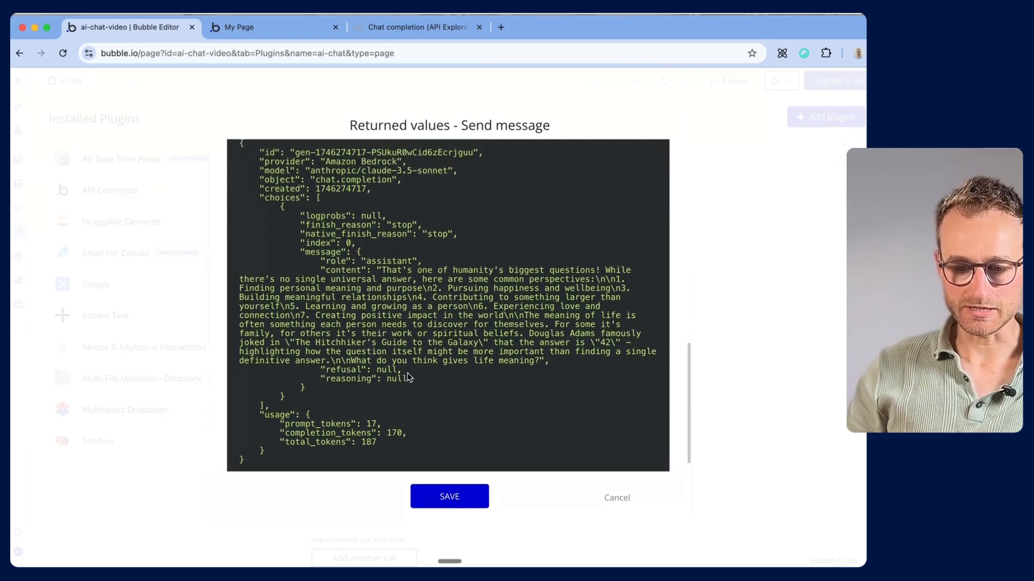
{"action": "left_click_drag", "start_coordinate": [387, 277], "coordinate": [435, 370]}
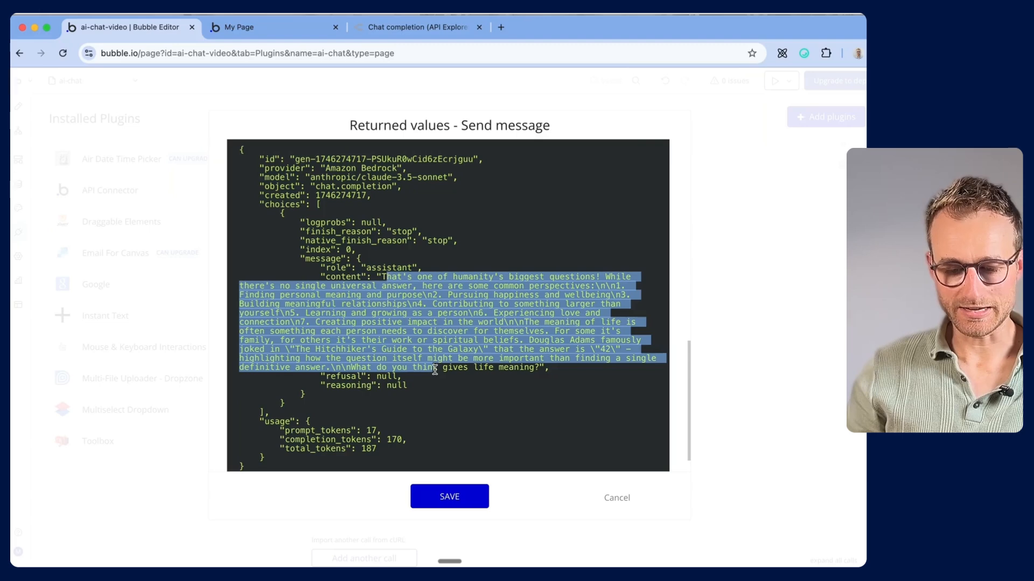
{"action": "left_click", "coordinate": [448, 494]}
{"action": "scroll", "coordinate": [477, 356], "scroll_direction": "up", "scroll_amount": 1}
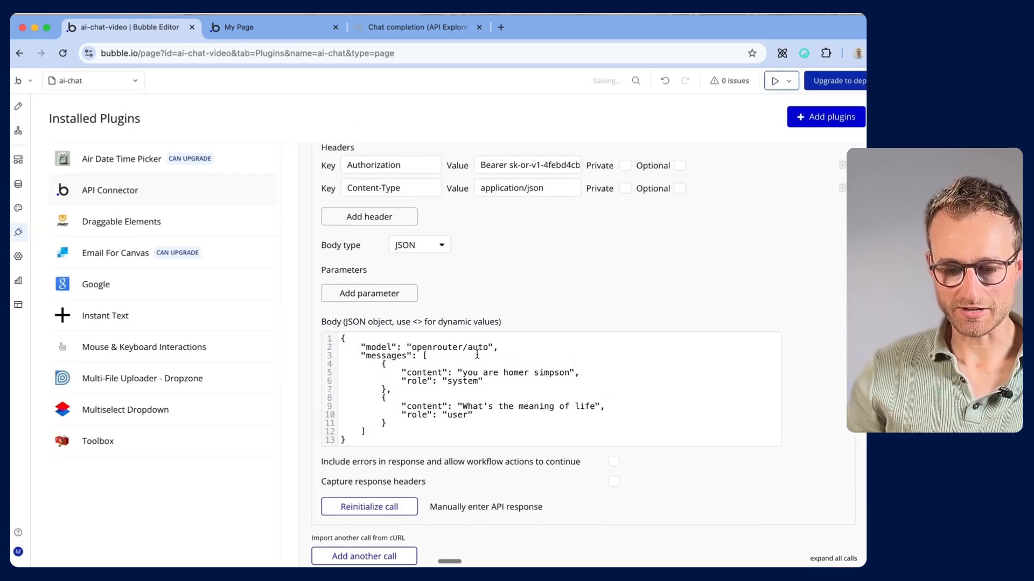
Step: Check the call's JSON body, then switch to the OpenRouter API explorer and examine which model answered in the response
{"action": "scroll", "coordinate": [477, 355], "scroll_direction": "down", "scroll_amount": 1}
{"action": "scroll", "coordinate": [517, 377], "scroll_direction": "up", "scroll_amount": 3}
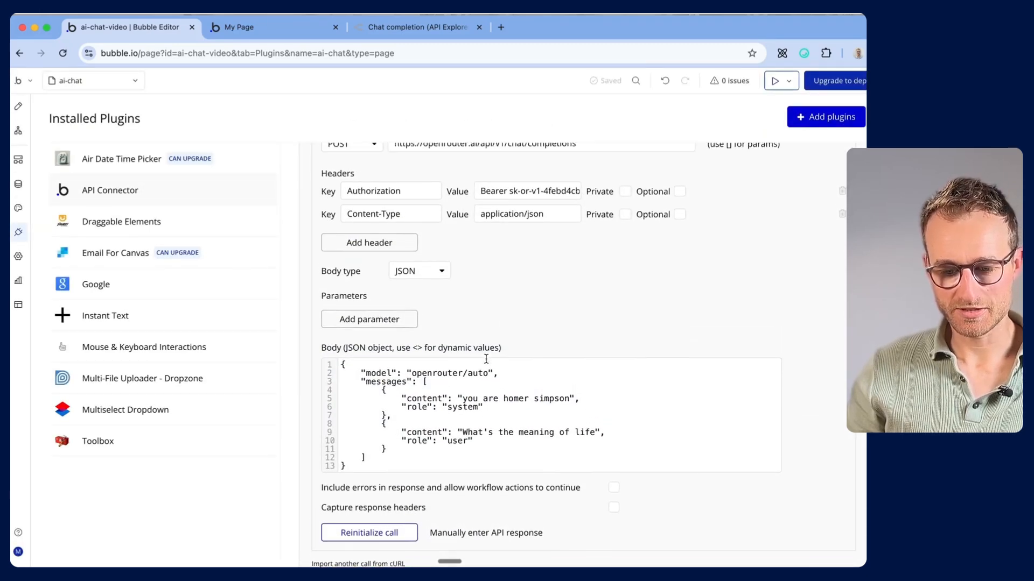
{"action": "left_click", "coordinate": [425, 26]}
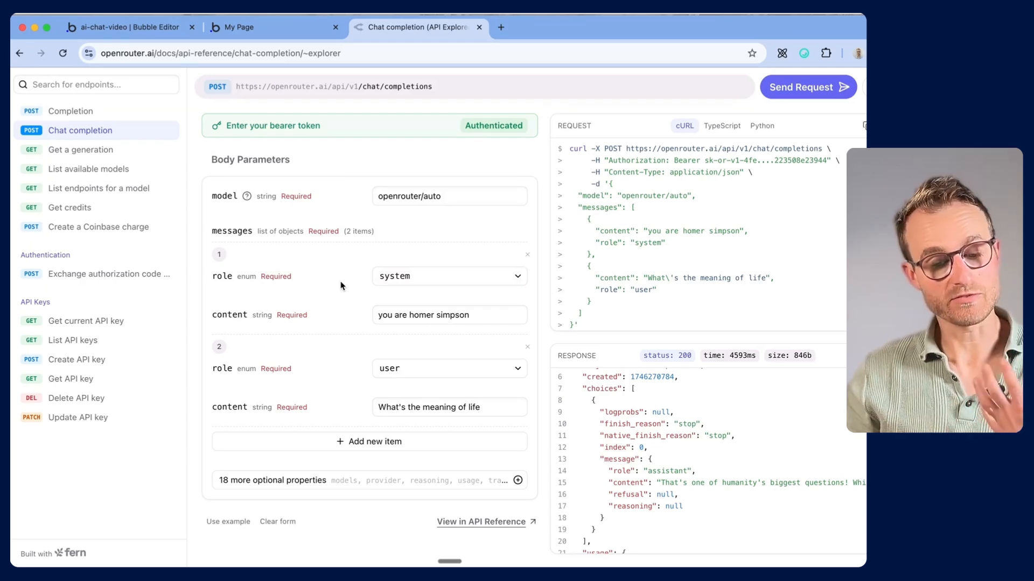
{"action": "scroll", "coordinate": [707, 476], "scroll_direction": "up", "scroll_amount": 3}
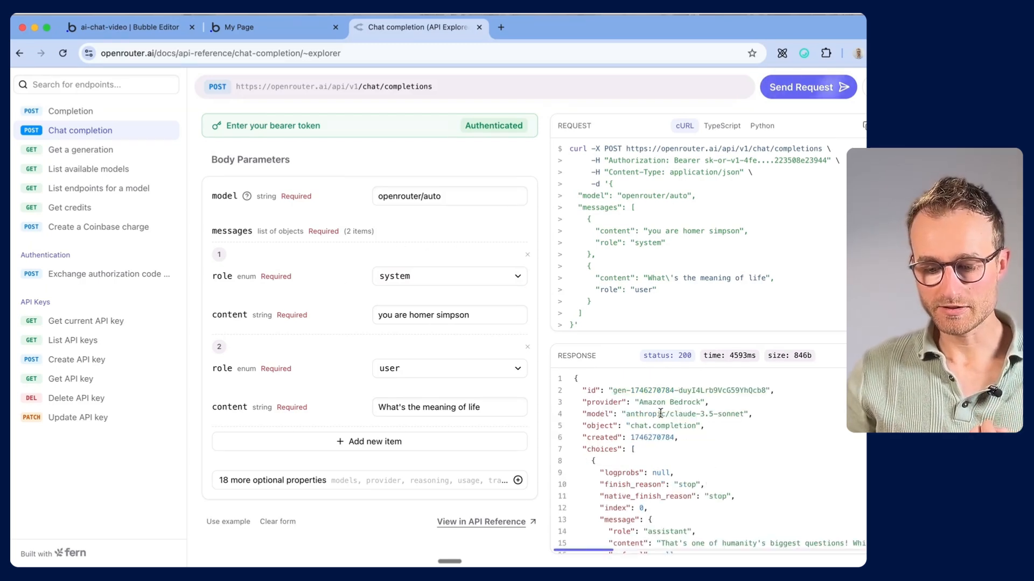
{"action": "left_click_drag", "start_coordinate": [674, 414], "coordinate": [747, 414]}
Step: Open openrouter.ai in a new browser tab and go through the Models documentation to the site's full model list
{"action": "left_click", "coordinate": [501, 28]}
{"action": "type", "text": "openrouter.ai"}
{"action": "key", "text": "Return"}
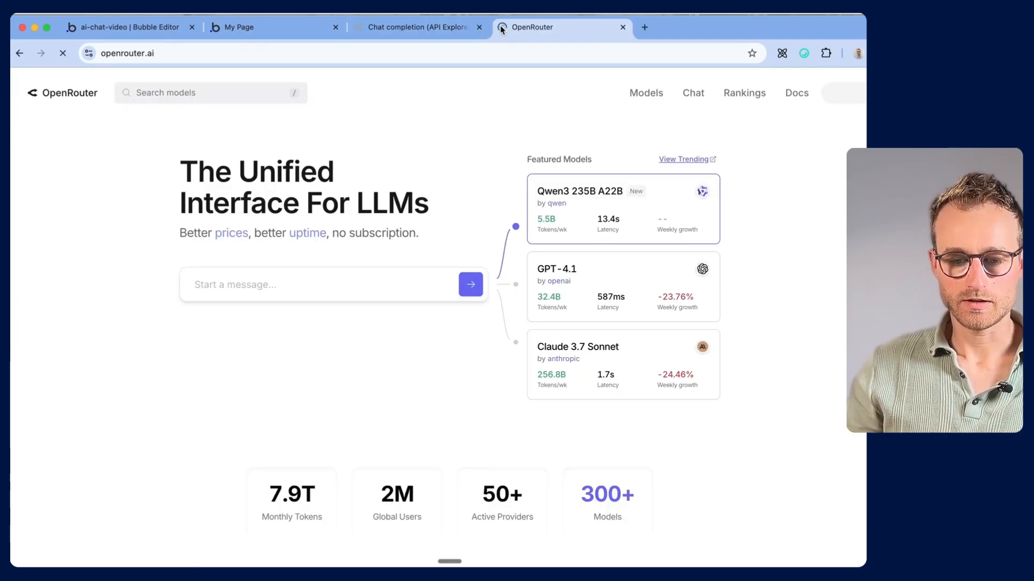
{"action": "left_click", "coordinate": [796, 114]}
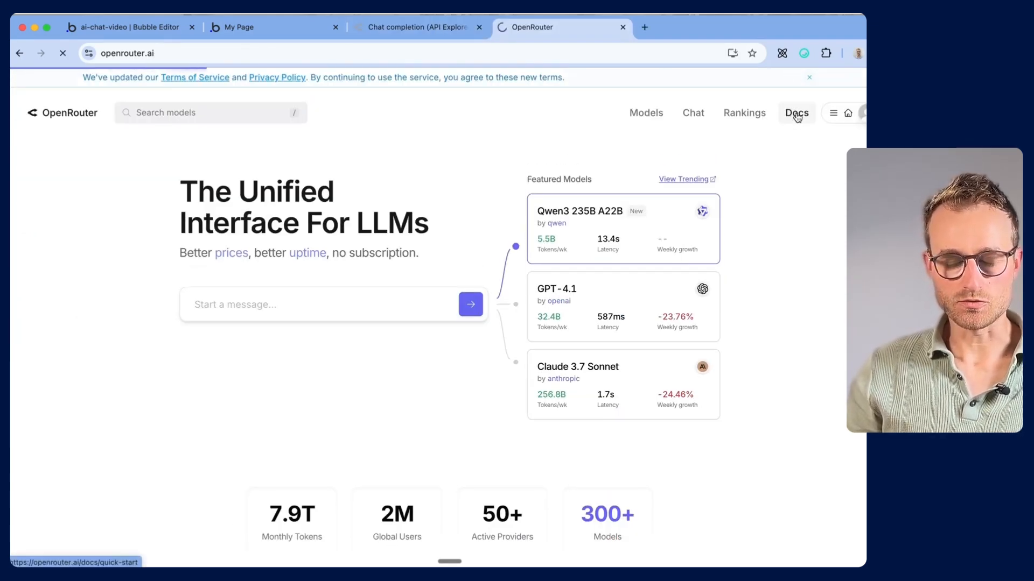
{"action": "left_click", "coordinate": [94, 217]}
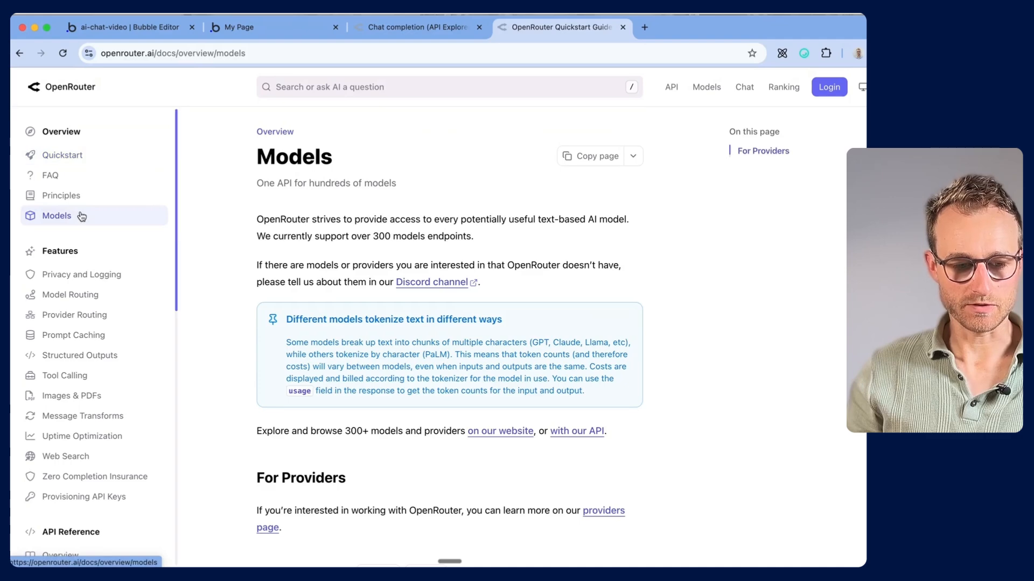
{"action": "scroll", "coordinate": [323, 323], "scroll_direction": "down", "scroll_amount": 5}
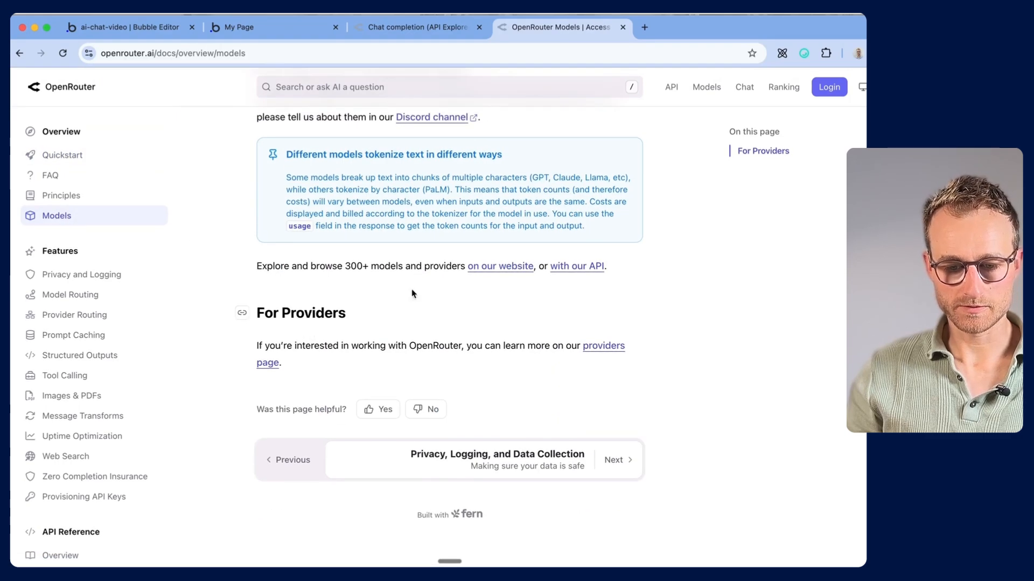
{"action": "left_click", "coordinate": [500, 266]}
Step: Search the model list for "gpt" and copy the model ID of OpenAI: GPT-4.1 Mini
{"action": "left_click", "coordinate": [445, 203]}
{"action": "type", "text": "gpt"}
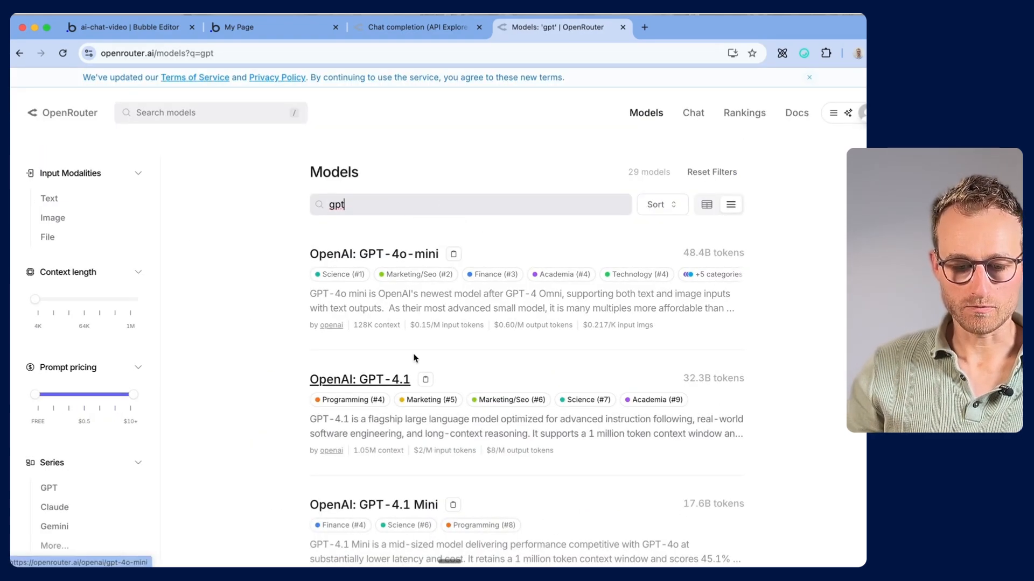
{"action": "scroll", "coordinate": [416, 357], "scroll_direction": "down", "scroll_amount": 4}
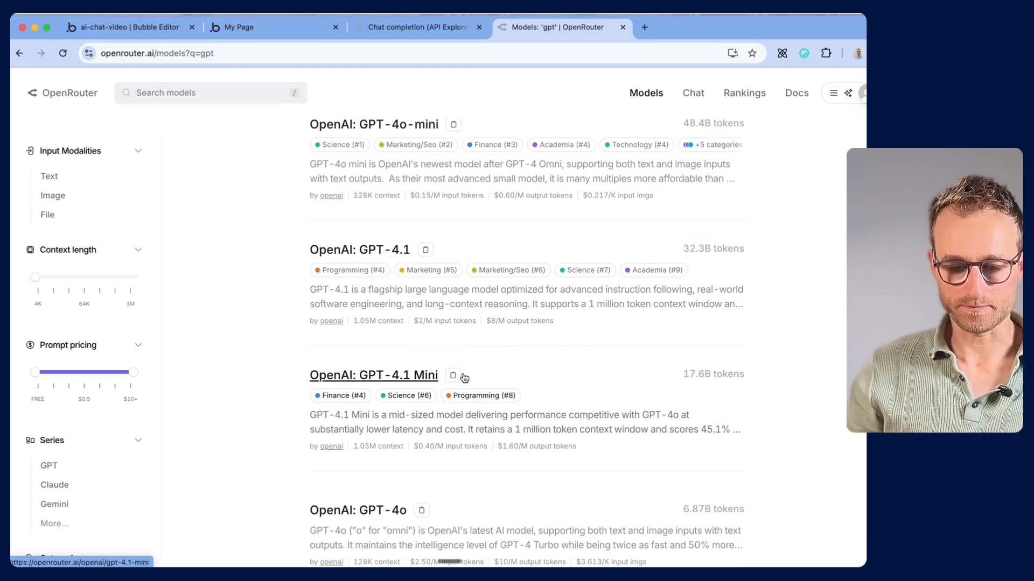
{"action": "scroll", "coordinate": [462, 373], "scroll_direction": "down", "scroll_amount": 1}
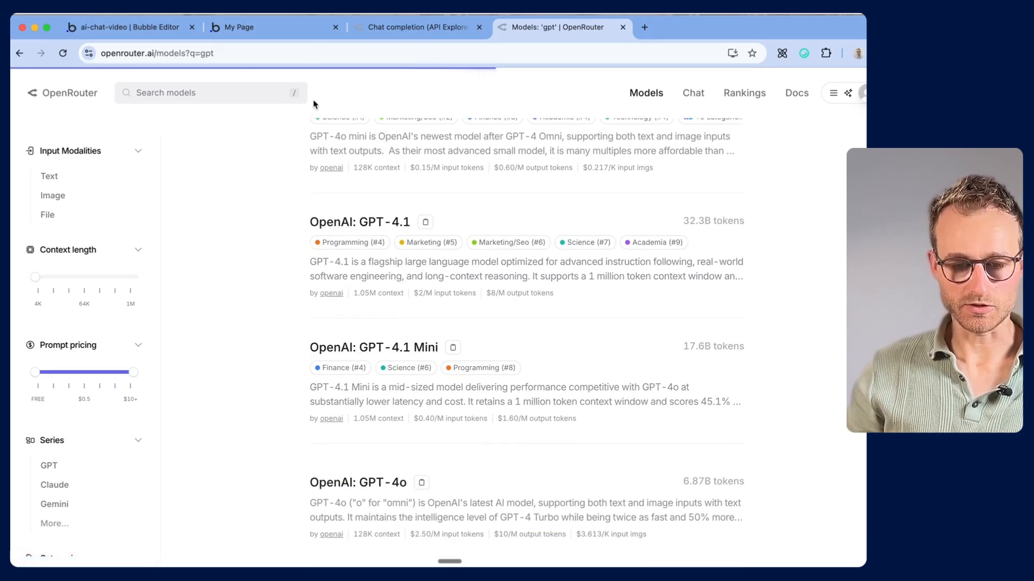
Step: Send the Chat completion request in the API explorer with the model openai/gpt-4.1-mini and read the assistant's reply in the response
{"action": "left_click", "coordinate": [376, 30]}
{"action": "left_click", "coordinate": [465, 198]}
{"action": "key", "text": "ctrl+a"}
{"action": "type", "text": "openai/gpt-4.1-mini"}
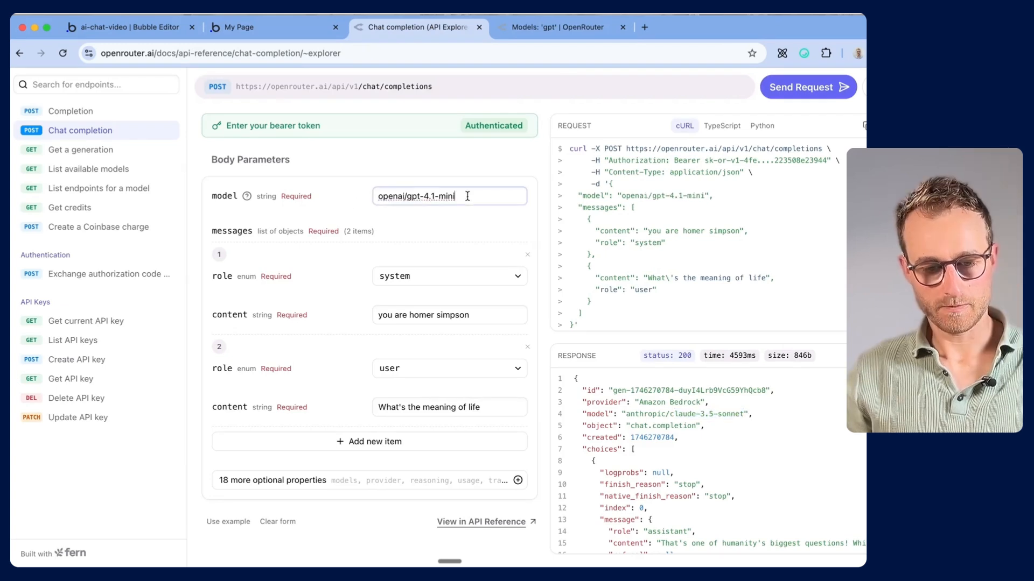
{"action": "left_click", "coordinate": [808, 88]}
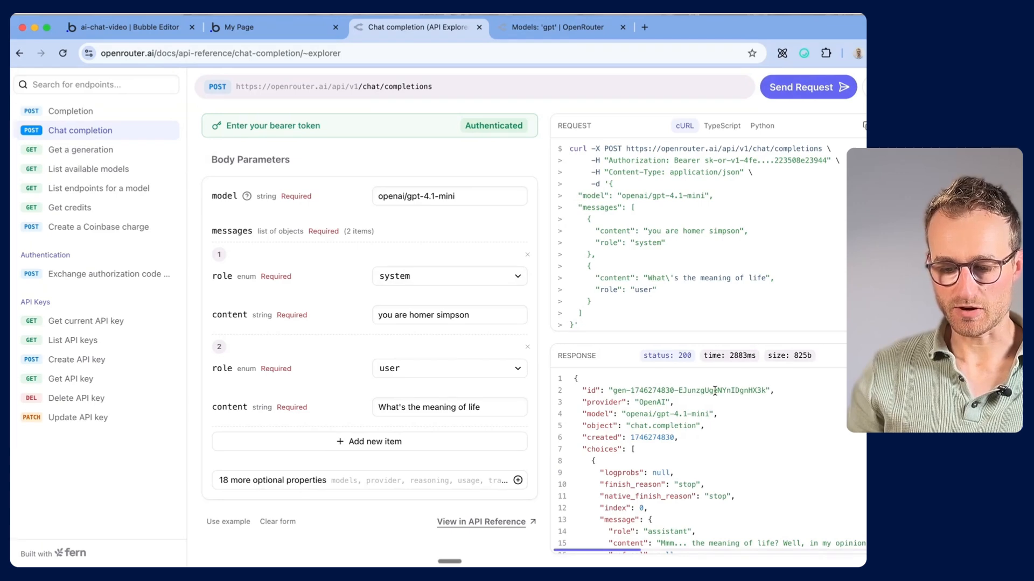
{"action": "scroll", "coordinate": [715, 391], "scroll_direction": "down", "scroll_amount": 3}
{"action": "scroll", "coordinate": [760, 454], "scroll_direction": "right", "scroll_amount": 10}
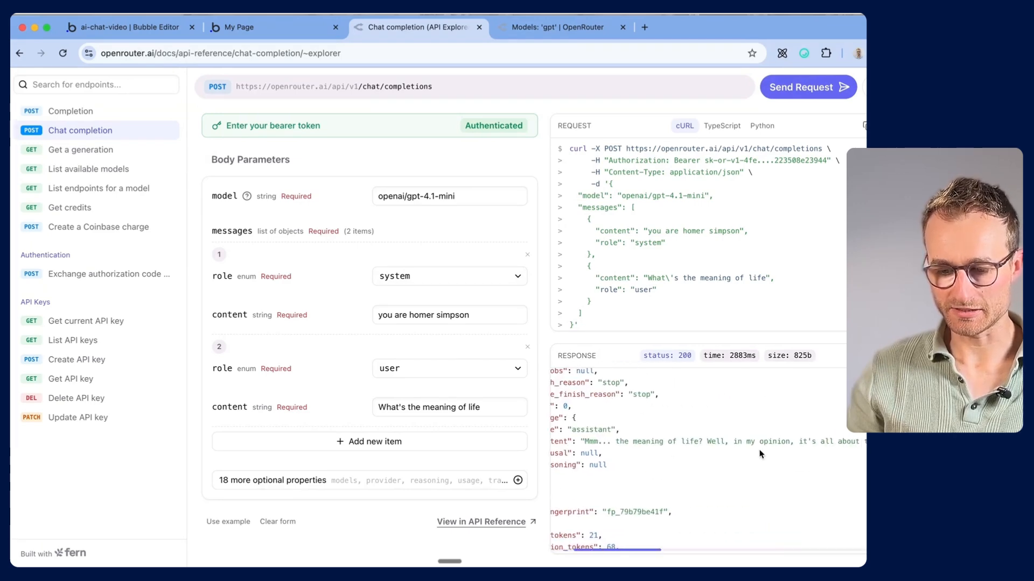
{"action": "scroll", "coordinate": [761, 454], "scroll_direction": "left", "scroll_amount": 4}
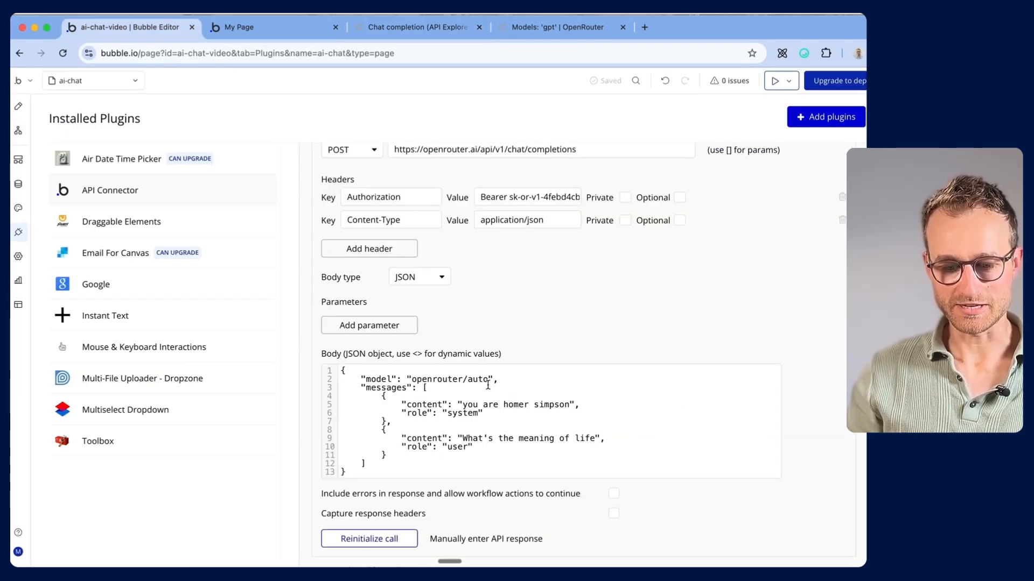
Step: Replace the model in the Bubble call's JSON body with openai/gpt-4.1-mini and reinitialize the call
{"action": "left_click_drag", "start_coordinate": [488, 385], "coordinate": [411, 378]}
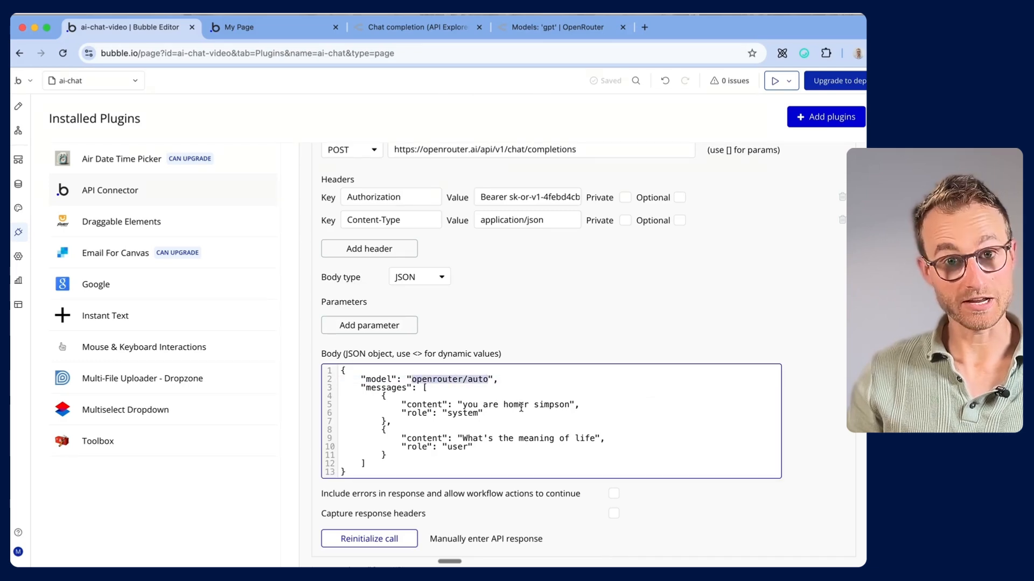
{"action": "type", "text": "openai/gpt-4.1-mini"}
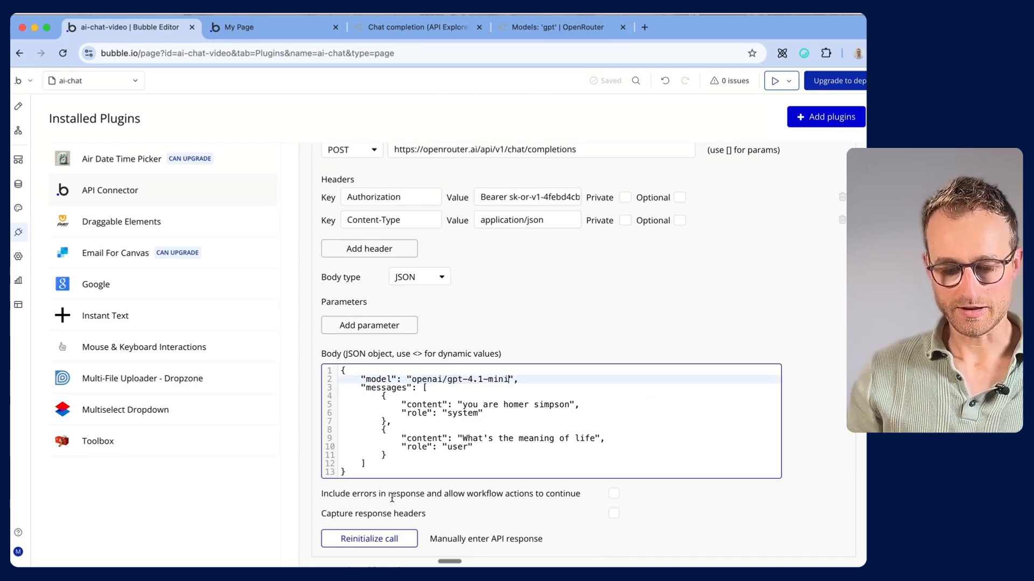
{"action": "left_click", "coordinate": [395, 535]}
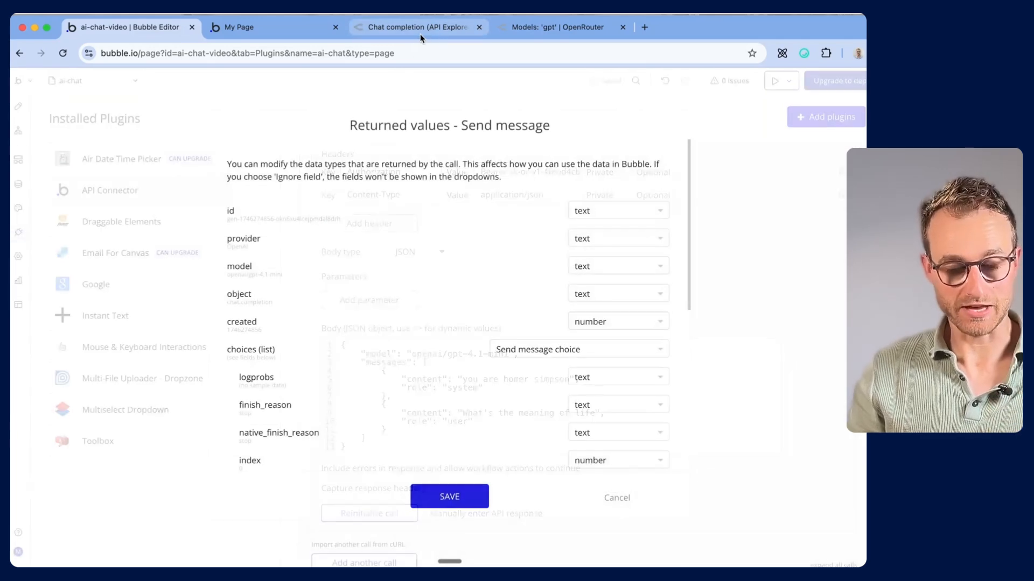
Step: Show the raw data of the reinitialized call, examine the message content, and close the returned values
{"action": "left_click", "coordinate": [421, 37]}
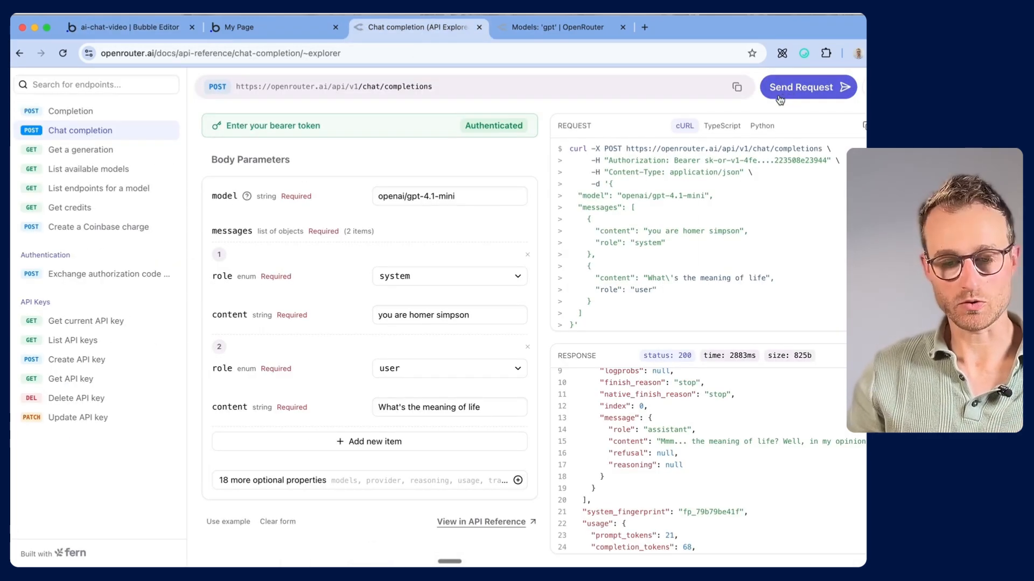
{"action": "left_click", "coordinate": [144, 27]}
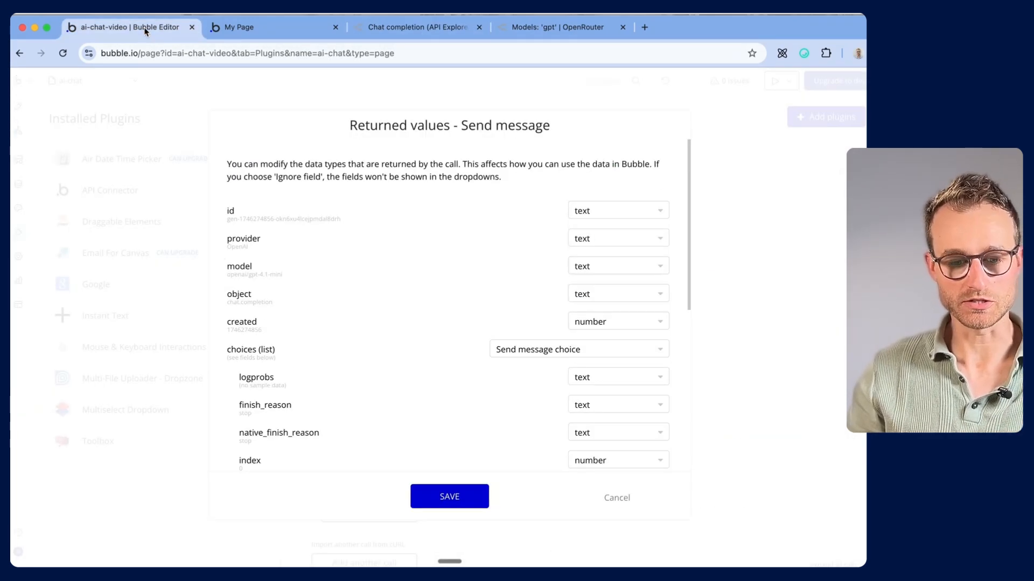
{"action": "scroll", "coordinate": [361, 321], "scroll_direction": "down", "scroll_amount": 10}
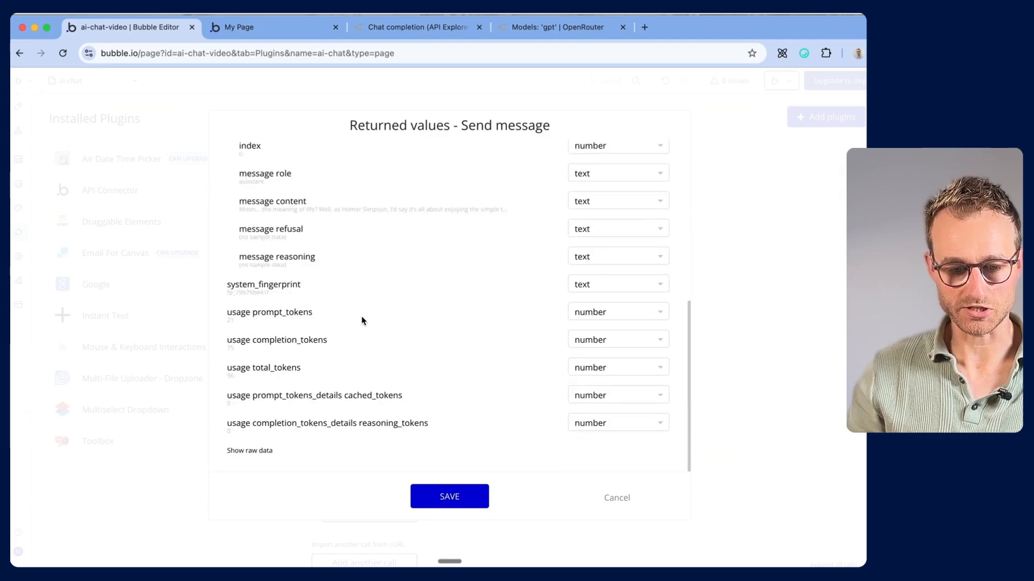
{"action": "left_click", "coordinate": [249, 452]}
{"action": "scroll", "coordinate": [429, 293], "scroll_direction": "down", "scroll_amount": 6}
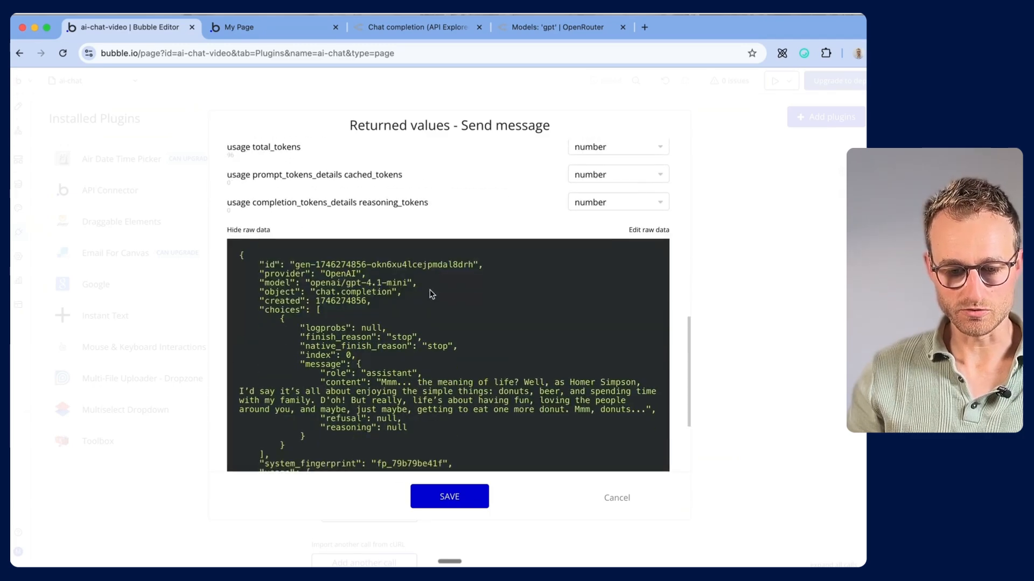
{"action": "left_click_drag", "start_coordinate": [645, 322], "coordinate": [383, 293]}
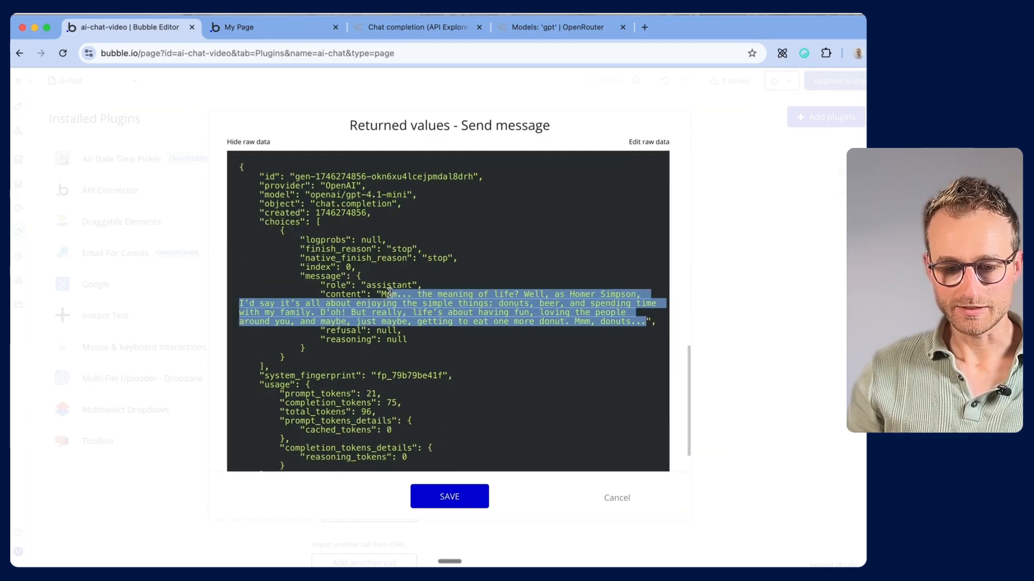
{"action": "key", "text": "Escape"}
Step: Replace the model name in the JSON body with the dynamic value <model> and set that key's value to openai/gpt-4.1-mini
{"action": "left_click_drag", "start_coordinate": [508, 308], "coordinate": [412, 308]}
{"action": "key", "text": "super+c"}
{"action": "type", "text": "<"}
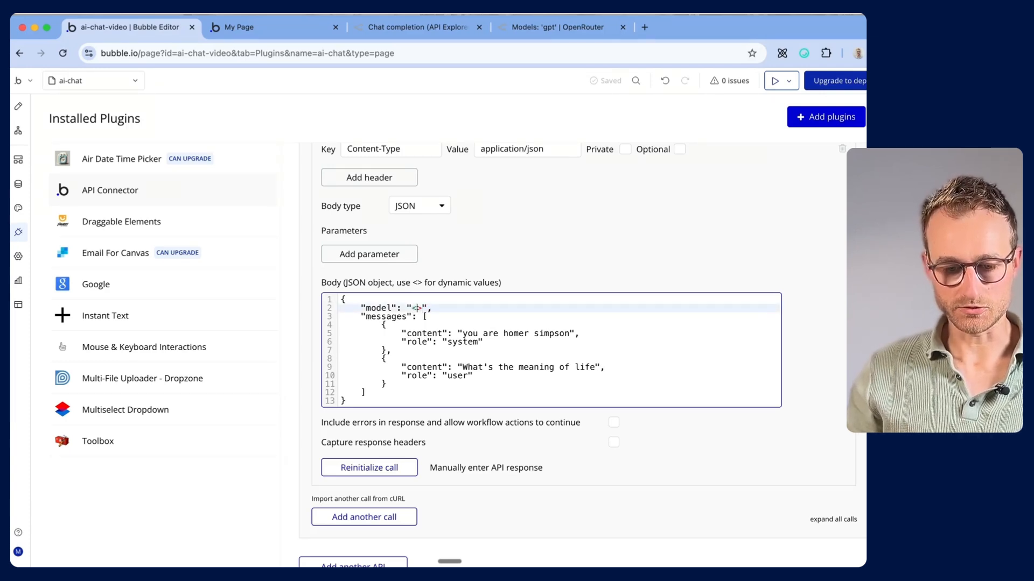
{"action": "type", "text": "model"}
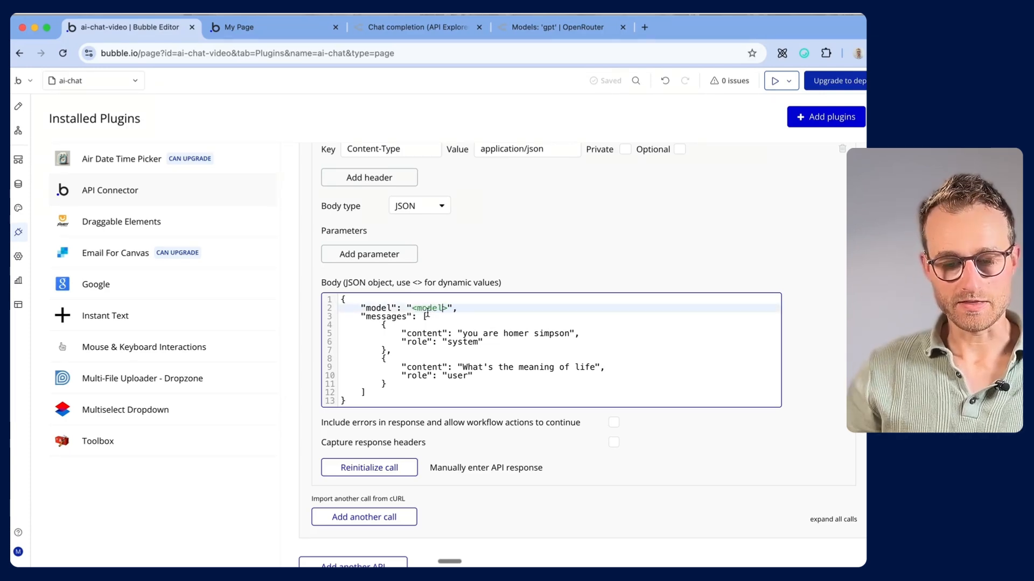
{"action": "left_click", "coordinate": [603, 244]}
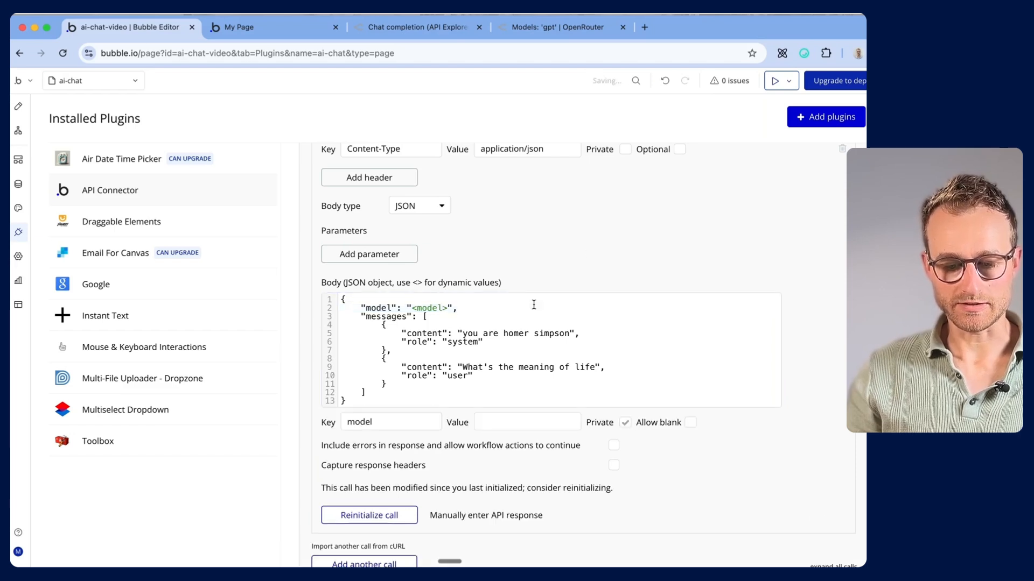
{"action": "left_click", "coordinate": [524, 423]}
{"action": "key", "text": "super+v"}
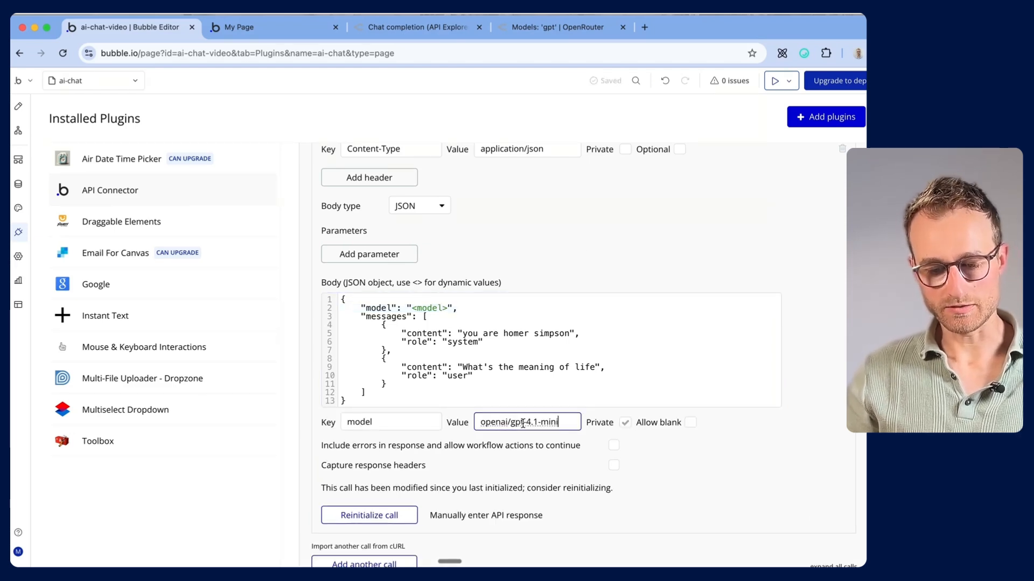
Step: Try openai/gpt-4.1-nano, copied from OpenRouter's model list, as the model key's value in the Bubble call, and undo the replacement
{"action": "scroll", "coordinate": [616, 272], "scroll_direction": "down", "scroll_amount": 1}
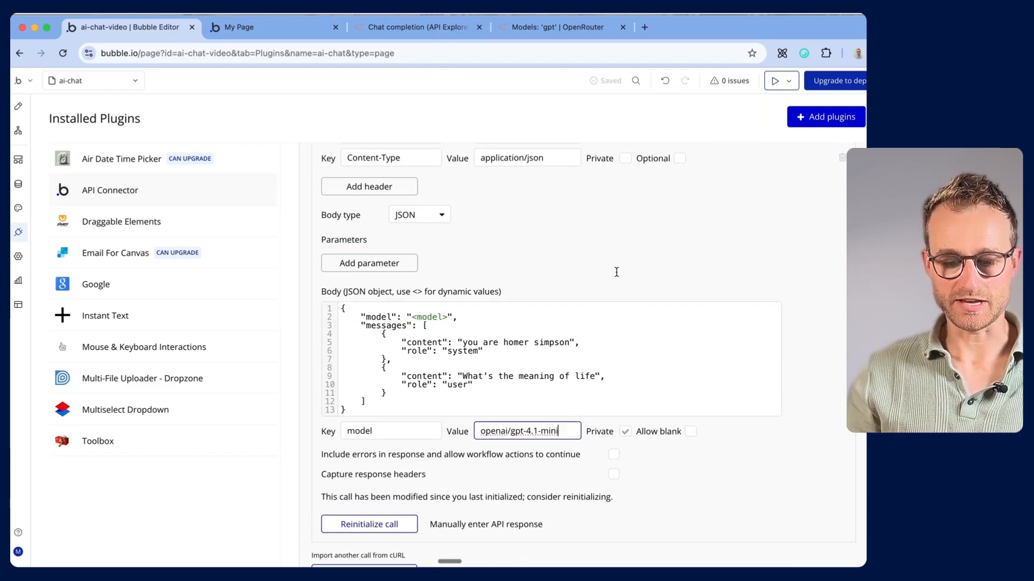
{"action": "left_click_drag", "start_coordinate": [557, 386], "coordinate": [466, 387]}
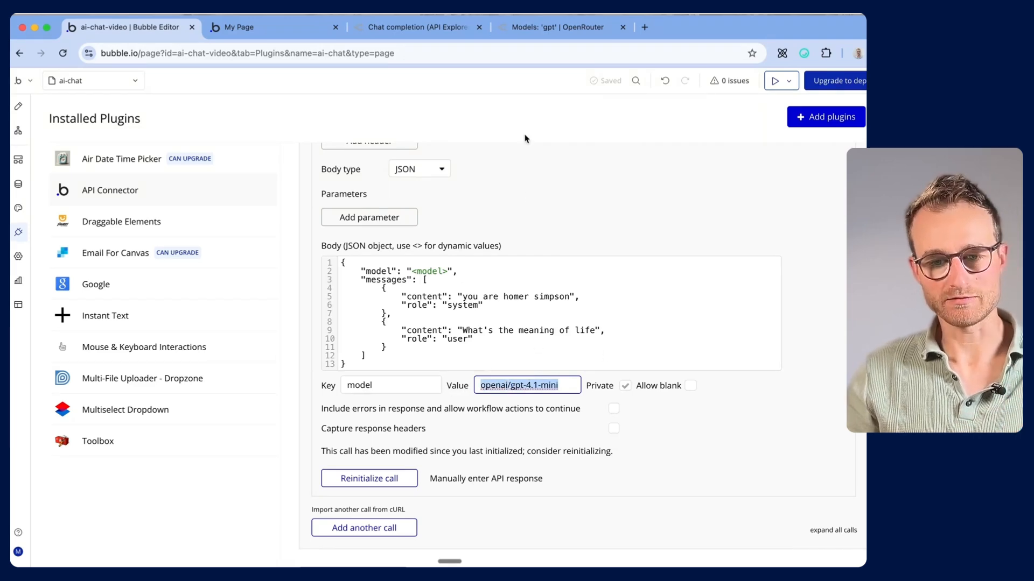
{"action": "left_click", "coordinate": [509, 26]}
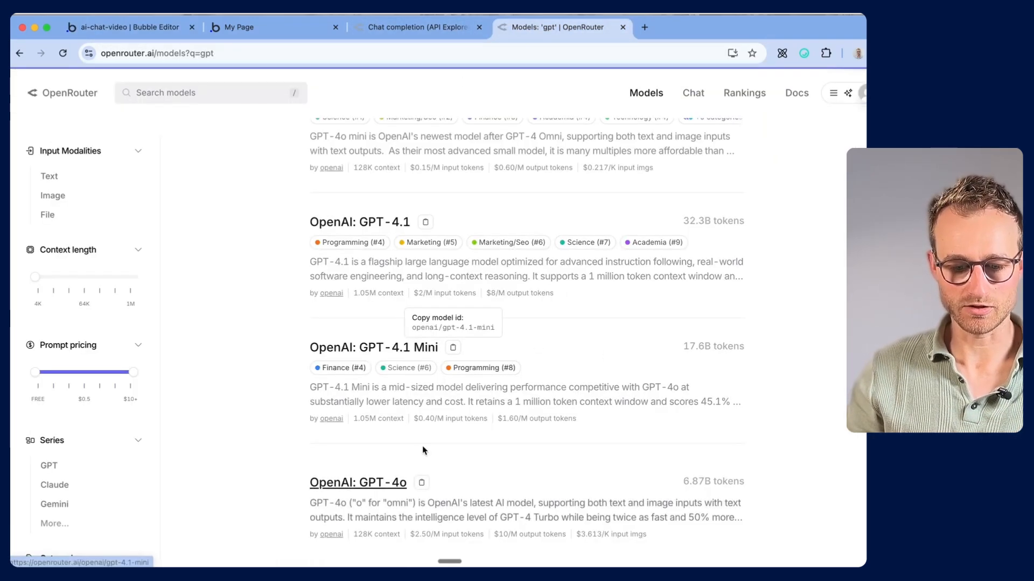
{"action": "scroll", "coordinate": [422, 451], "scroll_direction": "down", "scroll_amount": 5}
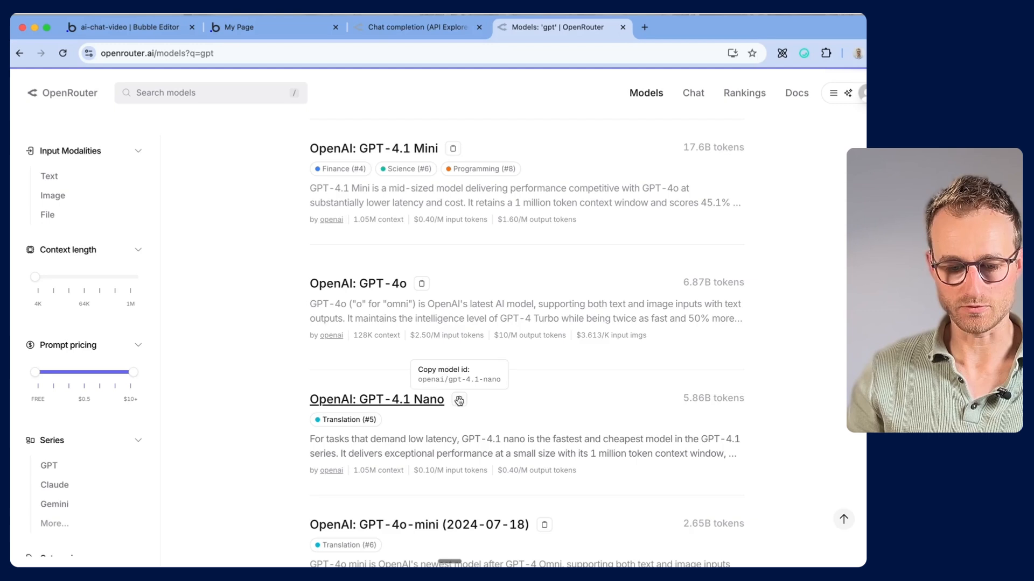
{"action": "left_click", "coordinate": [459, 400]}
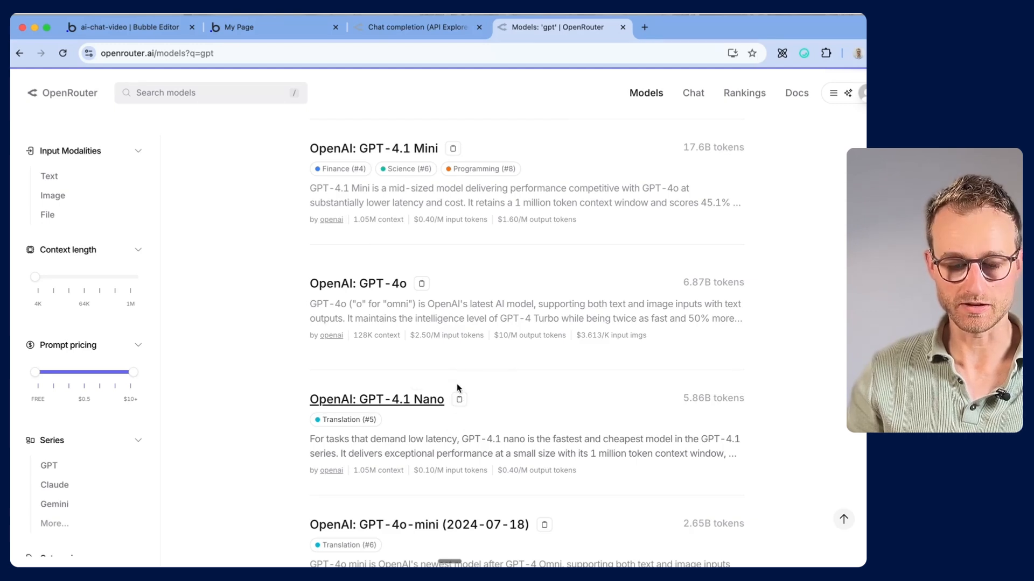
{"action": "left_click", "coordinate": [129, 27]}
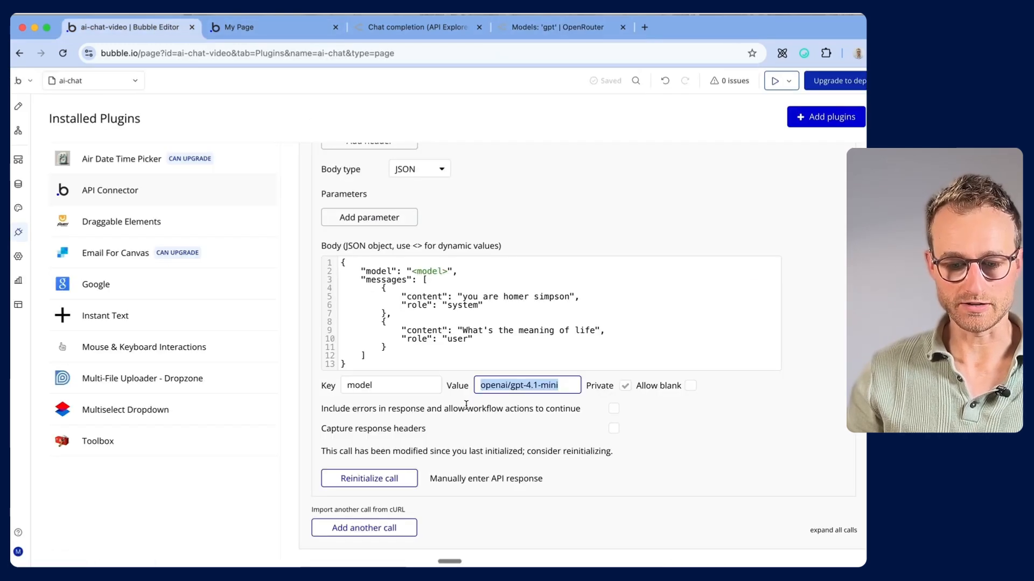
{"action": "key", "text": "super+v"}
{"action": "left_click", "coordinate": [662, 427]}
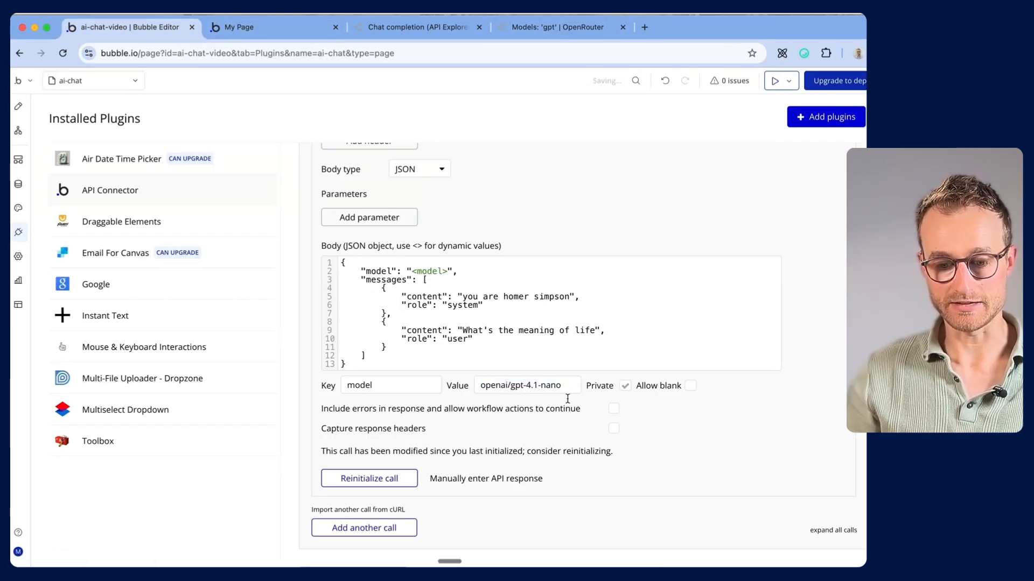
{"action": "key", "text": "super+z"}
Step: Examine the Authorization header value of the Send message call and the matching request in OpenRouter's API explorer
{"action": "scroll", "coordinate": [601, 320], "scroll_direction": "up", "scroll_amount": 5}
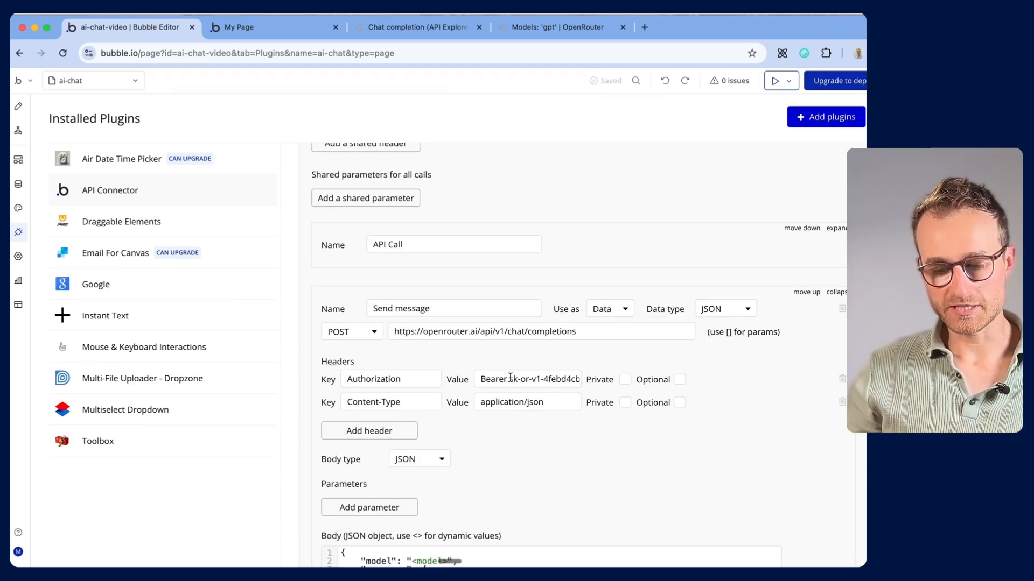
{"action": "left_click_drag", "start_coordinate": [510, 378], "coordinate": [609, 373]}
{"action": "left_click", "coordinate": [437, 32]}
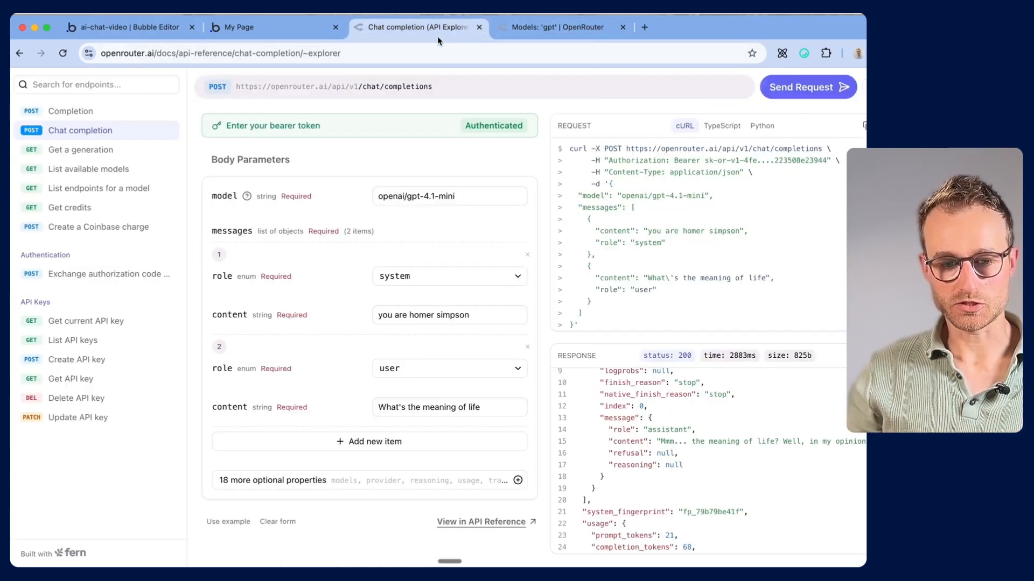
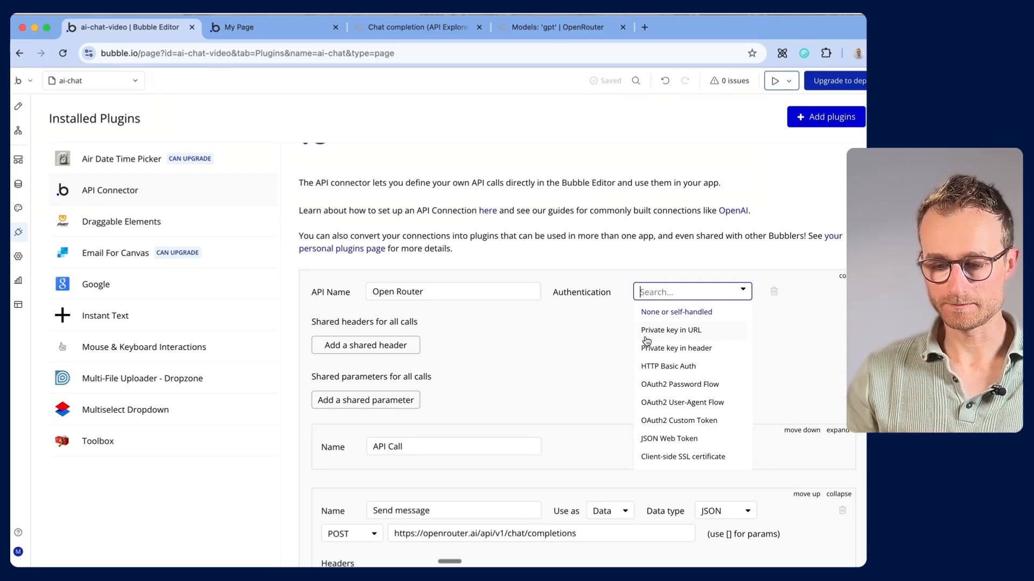
Step: Set the Open Router API's authentication to Private key in header and enter Bearer plus the API key as the development key value
{"action": "left_click", "coordinate": [714, 348]}
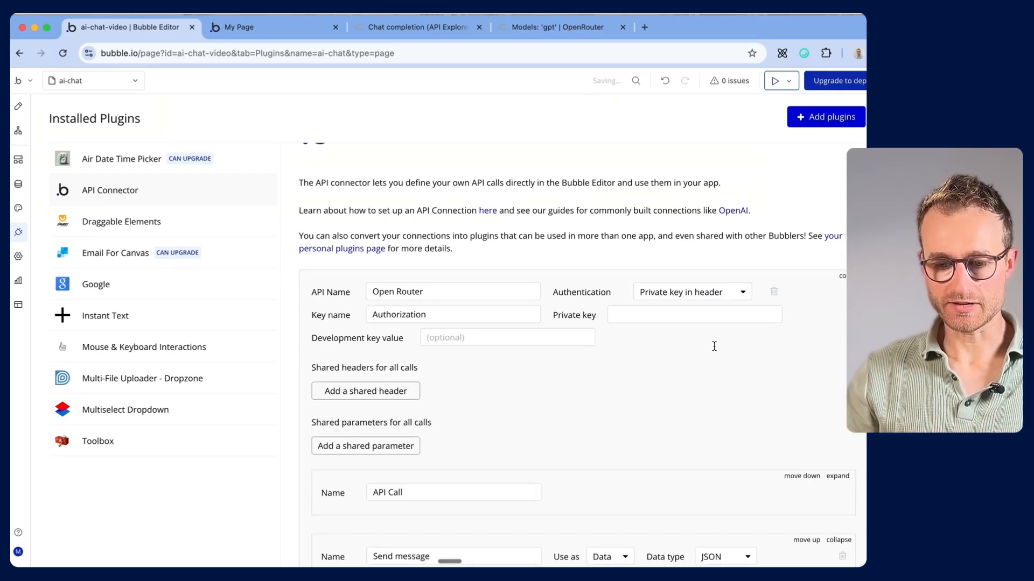
{"action": "left_click", "coordinate": [522, 336]}
{"action": "type", "text": "B"}
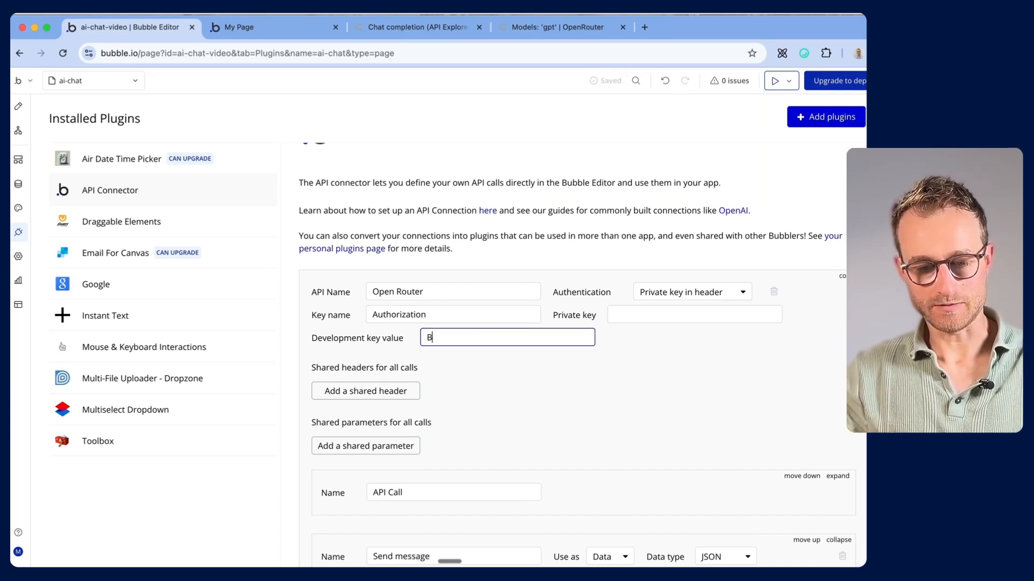
{"action": "type", "text": "earer"}
{"action": "key", "text": "super+v"}
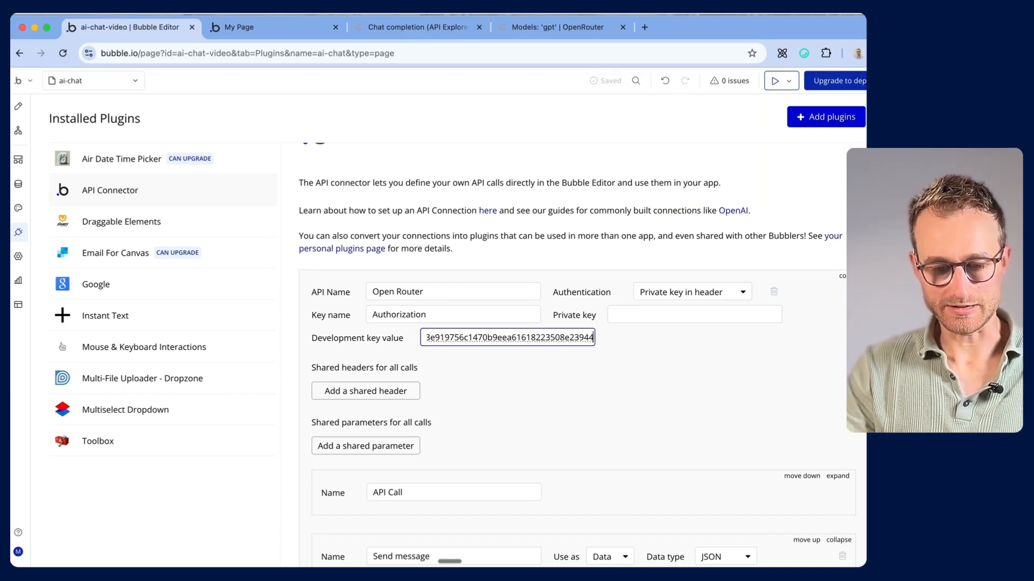
{"action": "left_click", "coordinate": [557, 357]}
Step: Reinitialize the Send message call with the shared authentication, review the returned values, and save them
{"action": "scroll", "coordinate": [611, 370], "scroll_direction": "down", "scroll_amount": 10}
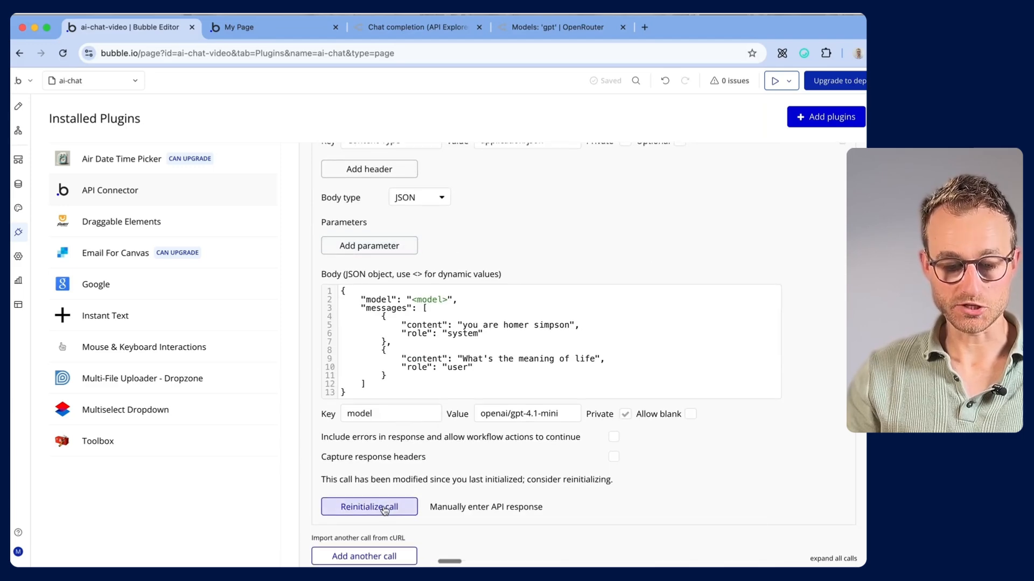
{"action": "left_click", "coordinate": [383, 506]}
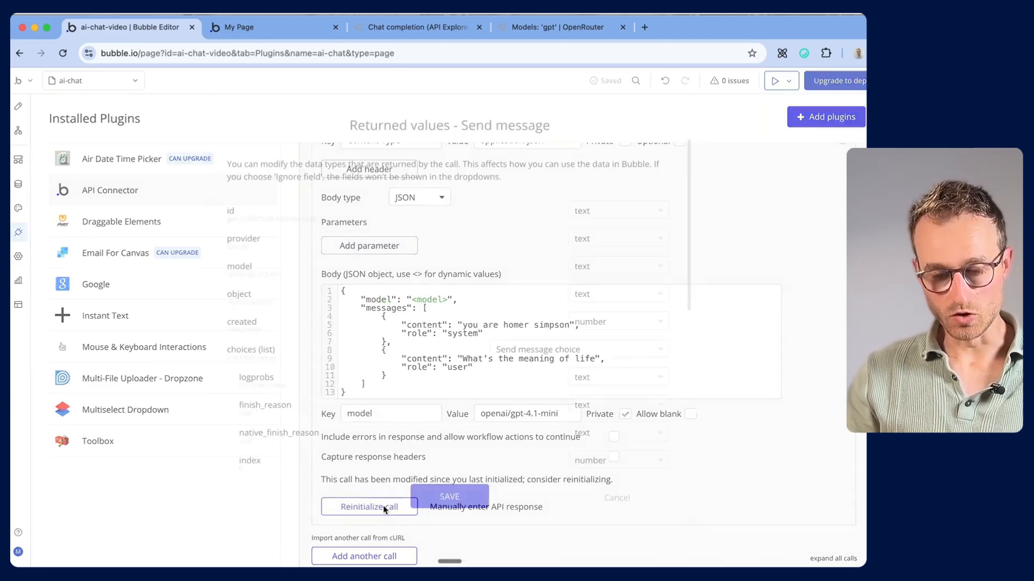
{"action": "scroll", "coordinate": [393, 316], "scroll_direction": "down", "scroll_amount": 3}
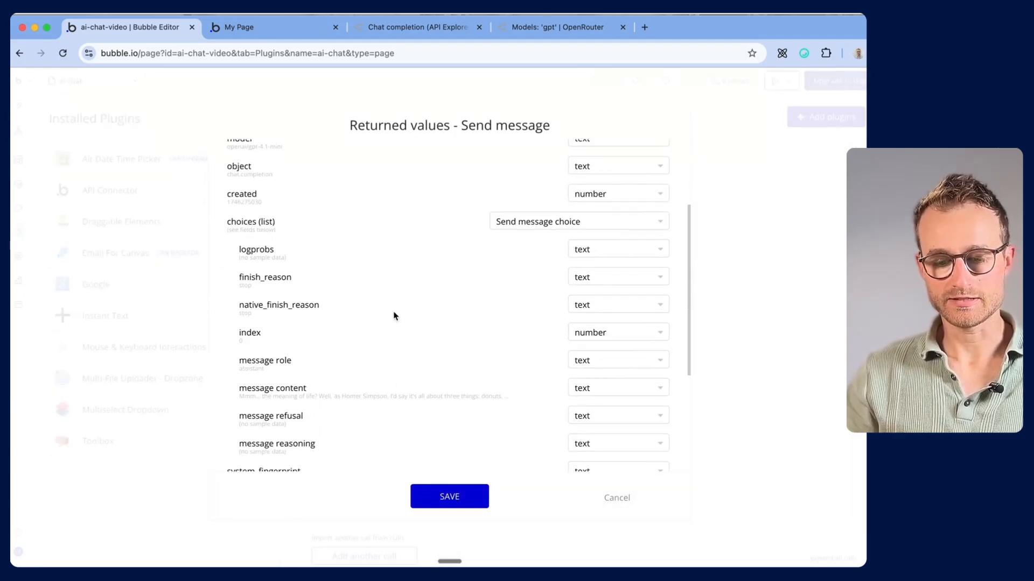
{"action": "scroll", "coordinate": [394, 315], "scroll_direction": "down", "scroll_amount": 3}
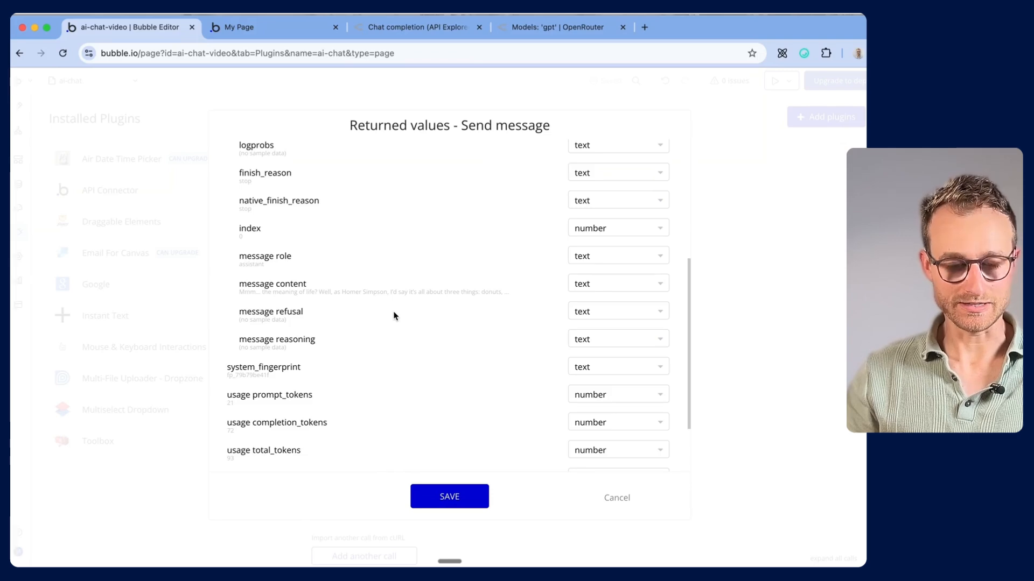
{"action": "scroll", "coordinate": [394, 315], "scroll_direction": "down", "scroll_amount": 1}
{"action": "left_click", "coordinate": [425, 497]}
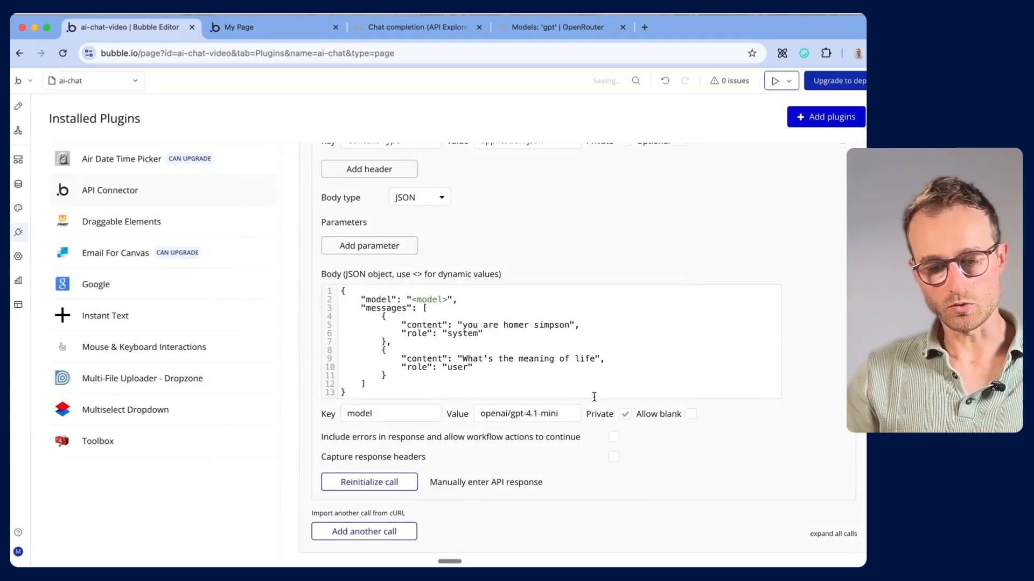
Step: Examine the private key and development key value fields of the Open Router API and the call's own headers
{"action": "scroll", "coordinate": [609, 384], "scroll_direction": "up", "scroll_amount": 6}
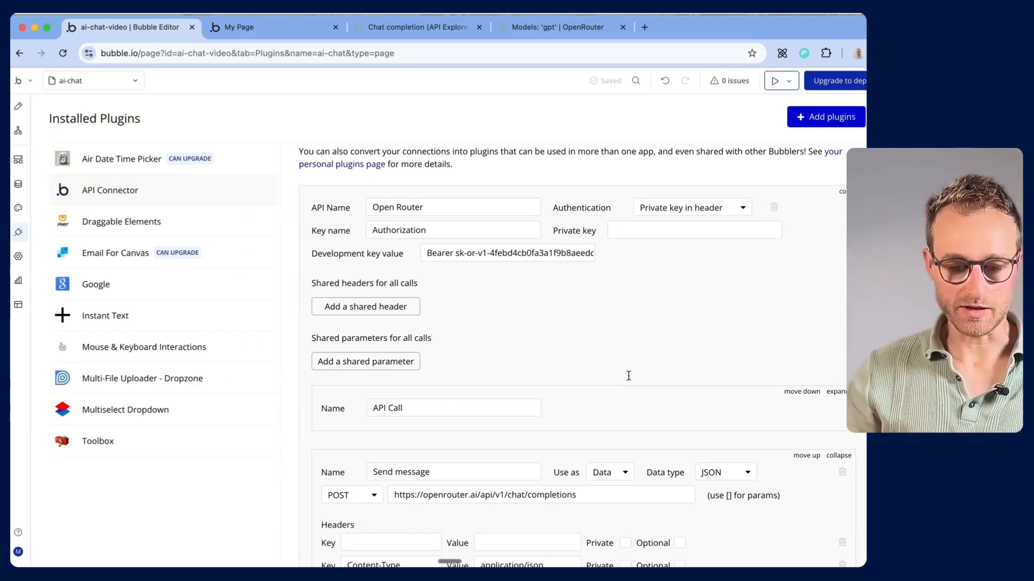
{"action": "scroll", "coordinate": [522, 265], "scroll_direction": "up", "scroll_amount": 1}
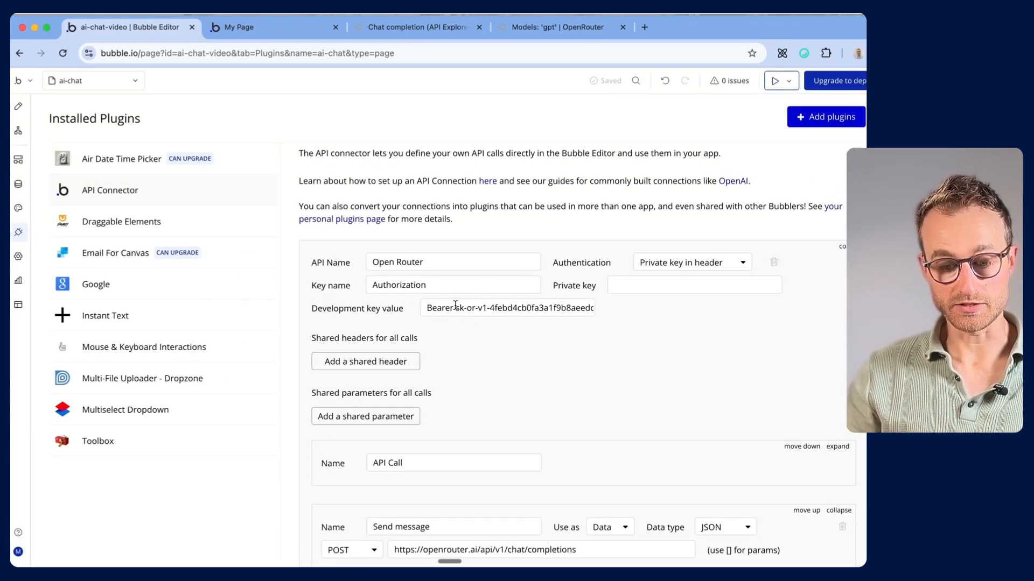
{"action": "left_click_drag", "start_coordinate": [459, 305], "coordinate": [609, 312]}
{"action": "left_click", "coordinate": [603, 316]}
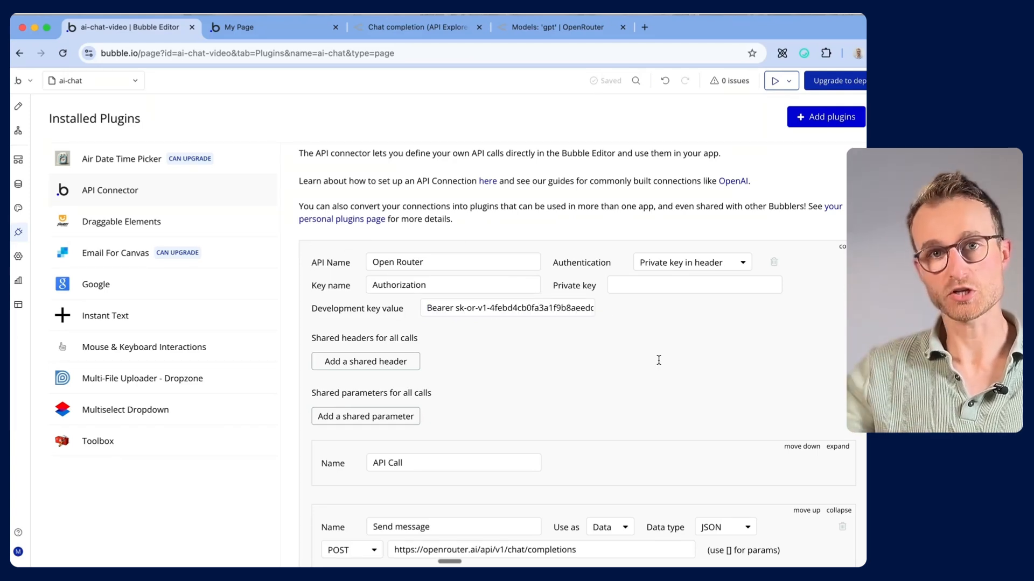
{"action": "left_click", "coordinate": [651, 285]}
{"action": "left_click", "coordinate": [564, 307]}
{"action": "left_click", "coordinate": [612, 286]}
{"action": "left_click", "coordinate": [581, 307]}
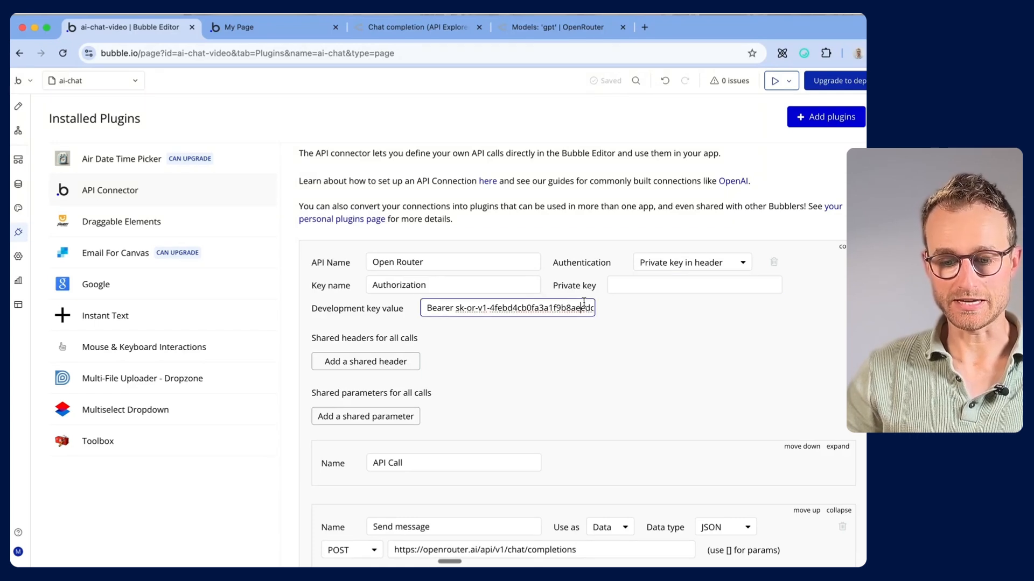
{"action": "left_click", "coordinate": [635, 291]}
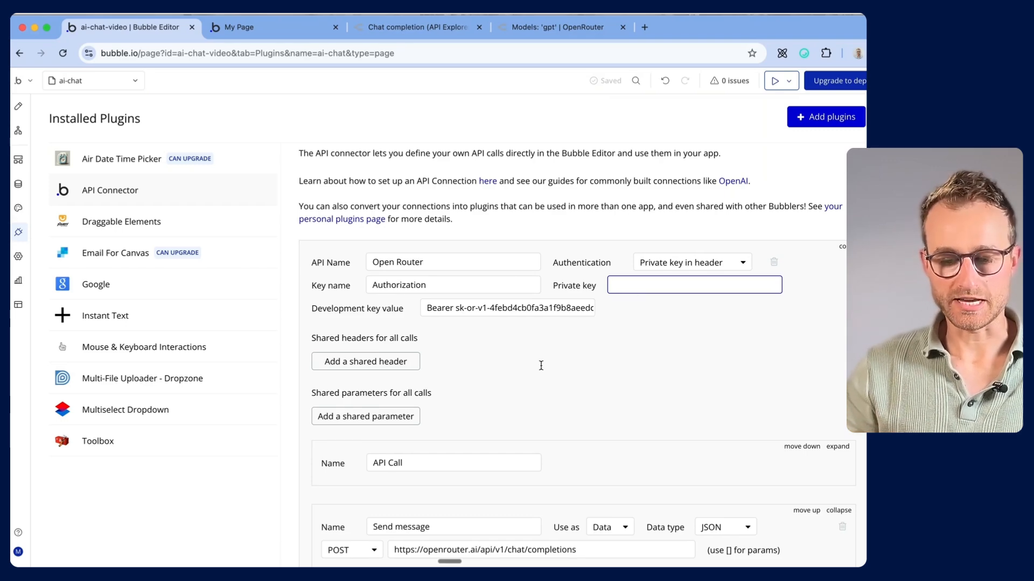
{"action": "scroll", "coordinate": [541, 366], "scroll_direction": "down", "scroll_amount": 5}
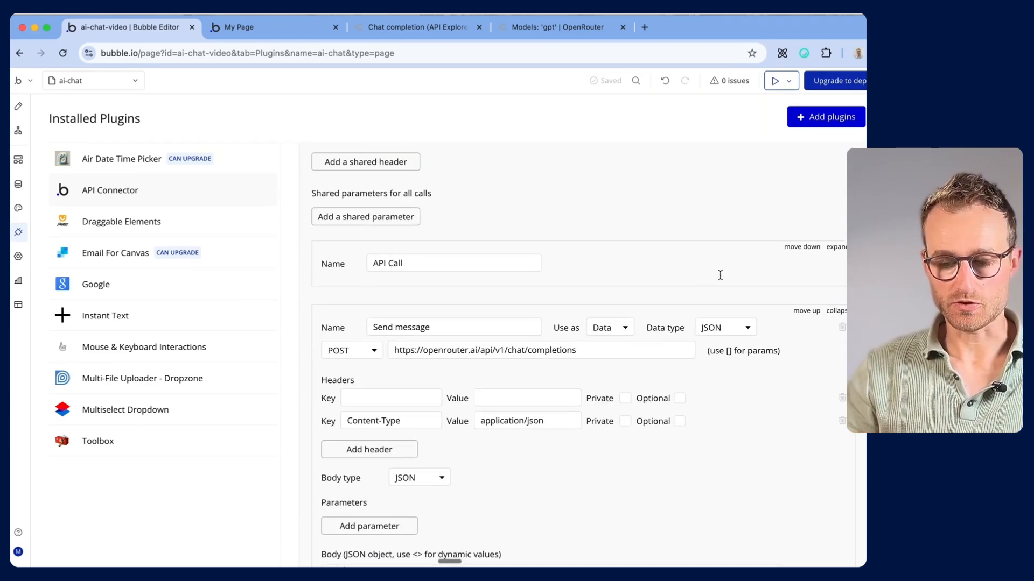
{"action": "scroll", "coordinate": [720, 275], "scroll_direction": "up", "scroll_amount": 5}
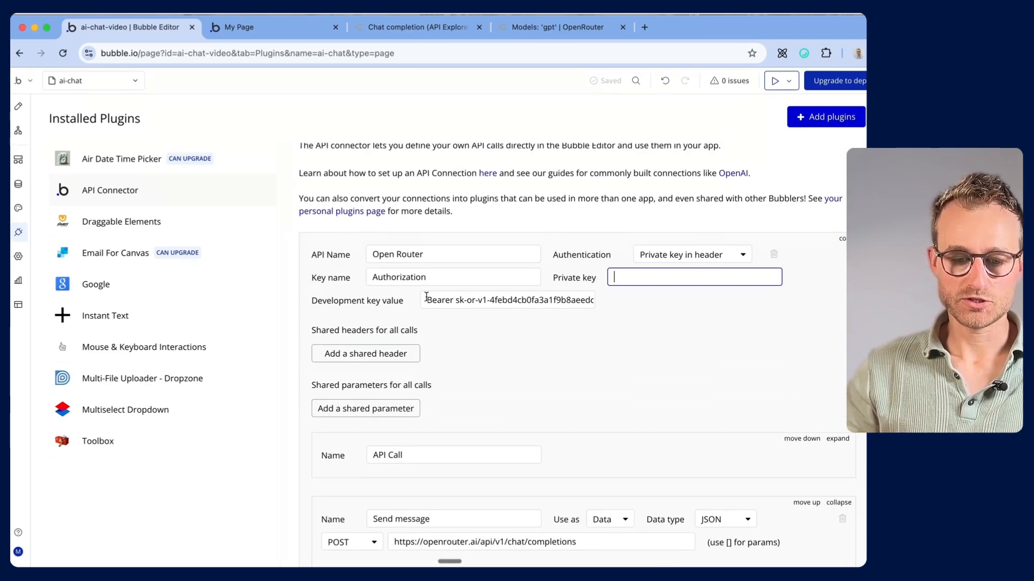
{"action": "left_click_drag", "start_coordinate": [426, 297], "coordinate": [568, 339]}
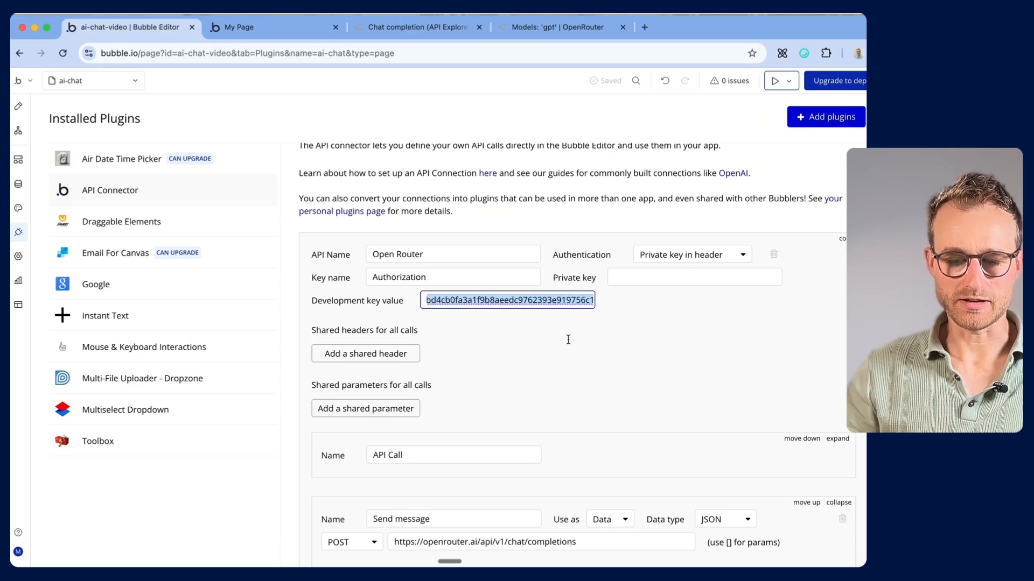
{"action": "left_click", "coordinate": [568, 340]}
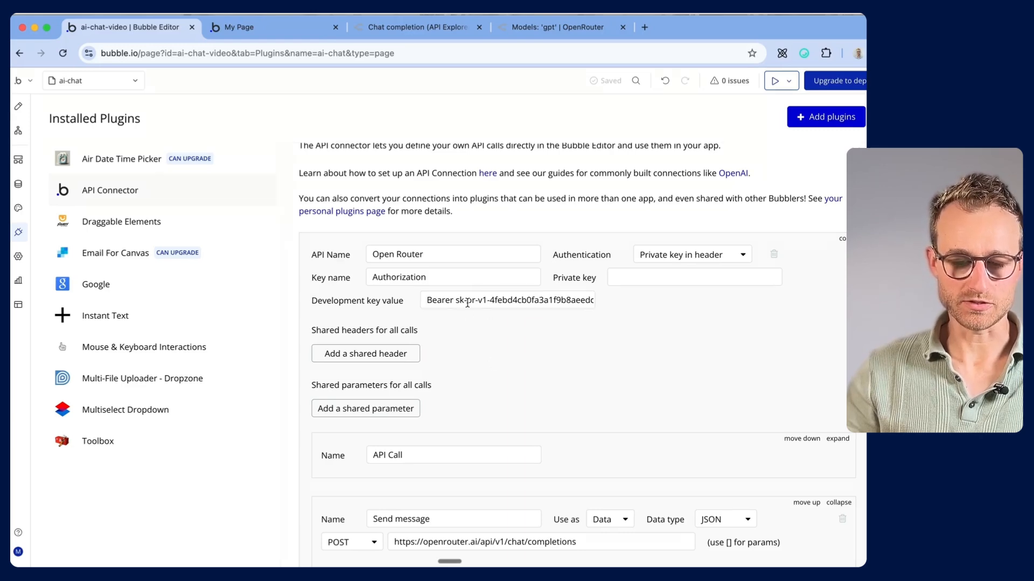
Step: Set the Send message call to be used as an Action and review its name and request settings
{"action": "scroll", "coordinate": [543, 337], "scroll_direction": "down", "scroll_amount": 5}
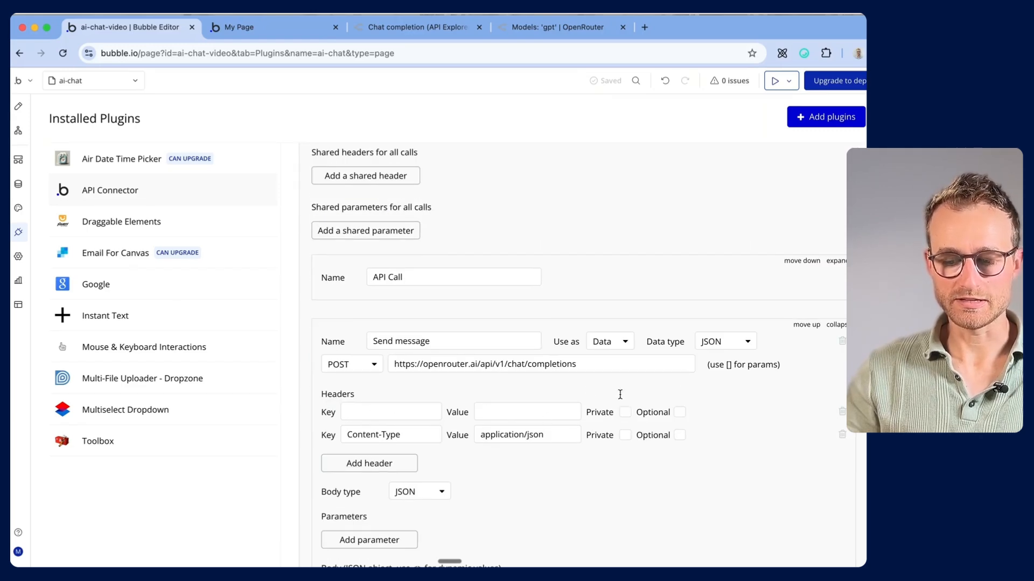
{"action": "scroll", "coordinate": [757, 431], "scroll_direction": "down", "scroll_amount": 1}
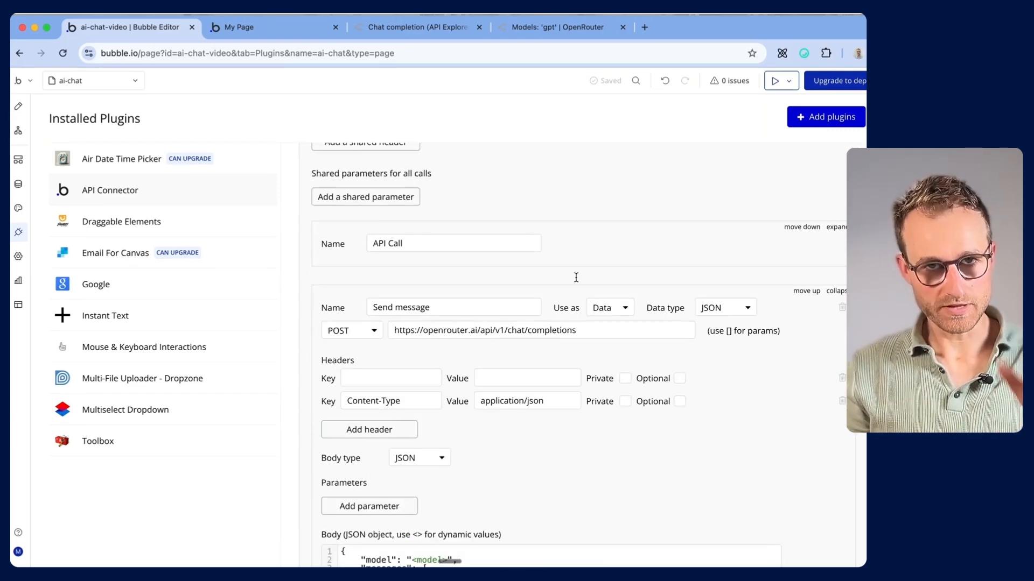
{"action": "left_click", "coordinate": [622, 307]}
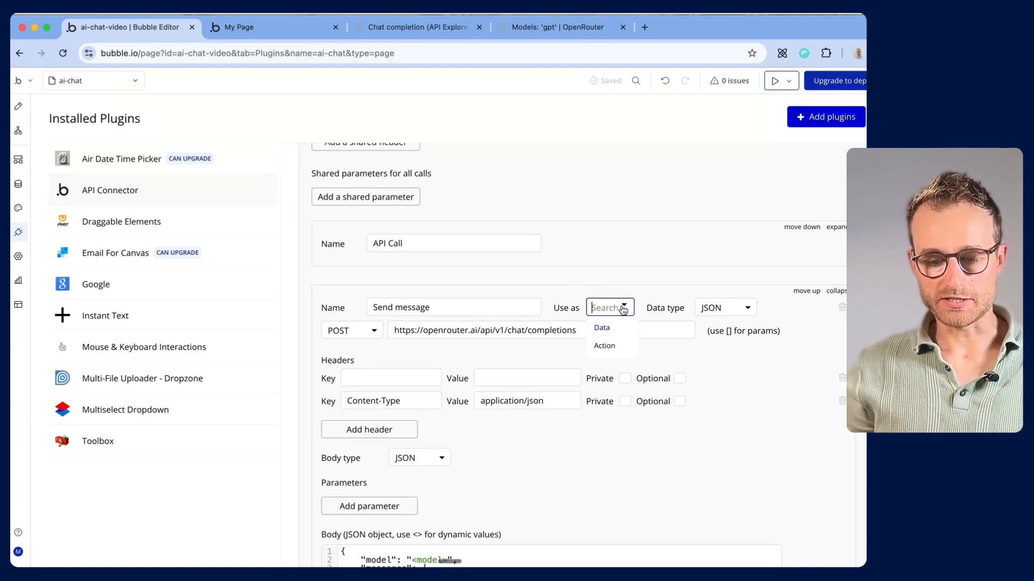
{"action": "left_click", "coordinate": [604, 347]}
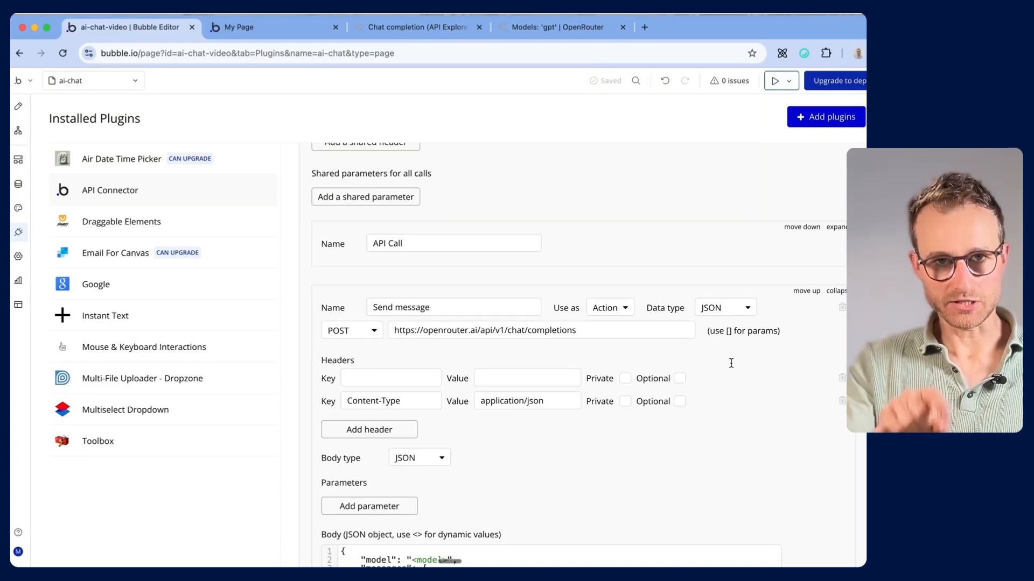
{"action": "scroll", "coordinate": [731, 364], "scroll_direction": "down", "scroll_amount": 2}
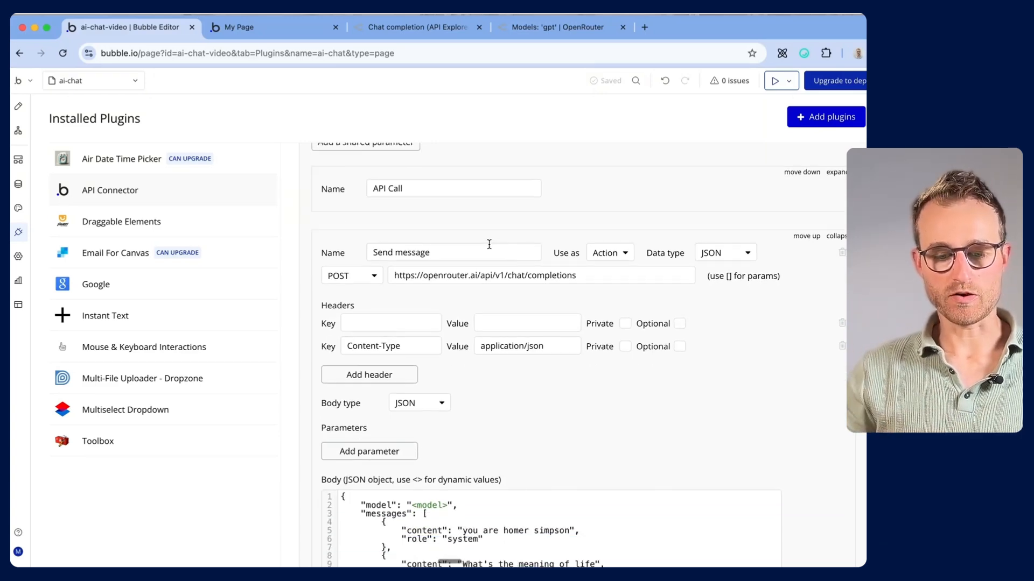
{"action": "left_click_drag", "start_coordinate": [457, 251], "coordinate": [360, 249]}
{"action": "left_click", "coordinate": [429, 222]}
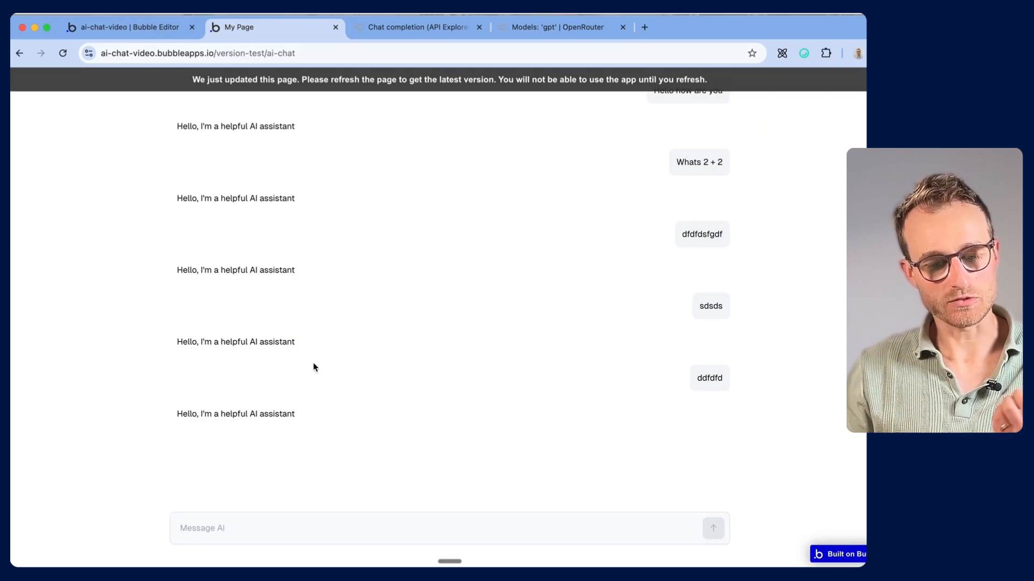
Step: Examine the placeholder assistant replies on the chat app's preview page and place the cursor in the message input
{"action": "left_click_drag", "start_coordinate": [300, 343], "coordinate": [221, 341]}
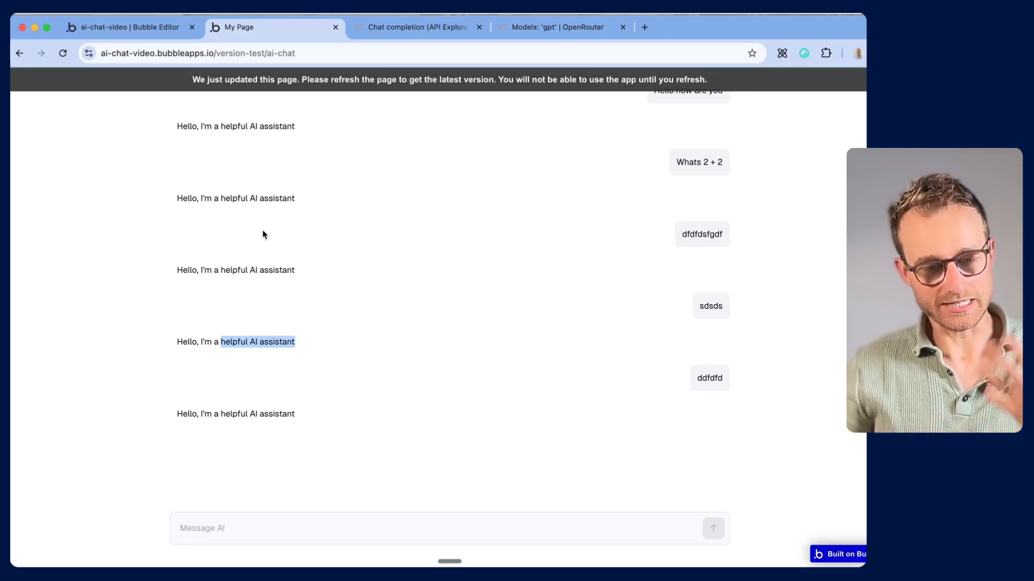
{"action": "left_click", "coordinate": [410, 524]}
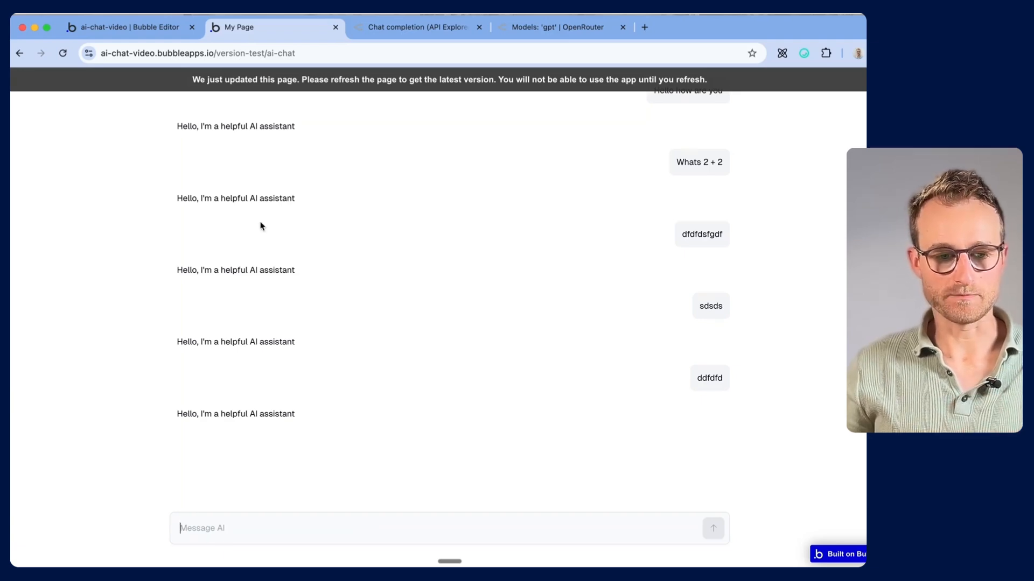
Step: Return to the Bubble editor, check the Send message call's name, and inspect the user message creation action in the Button Send workflow
{"action": "key", "text": "ctrl+shift+Tab"}
{"action": "scroll", "coordinate": [545, 271], "scroll_direction": "up", "scroll_amount": 3}
{"action": "scroll", "coordinate": [545, 270], "scroll_direction": "up", "scroll_amount": 2}
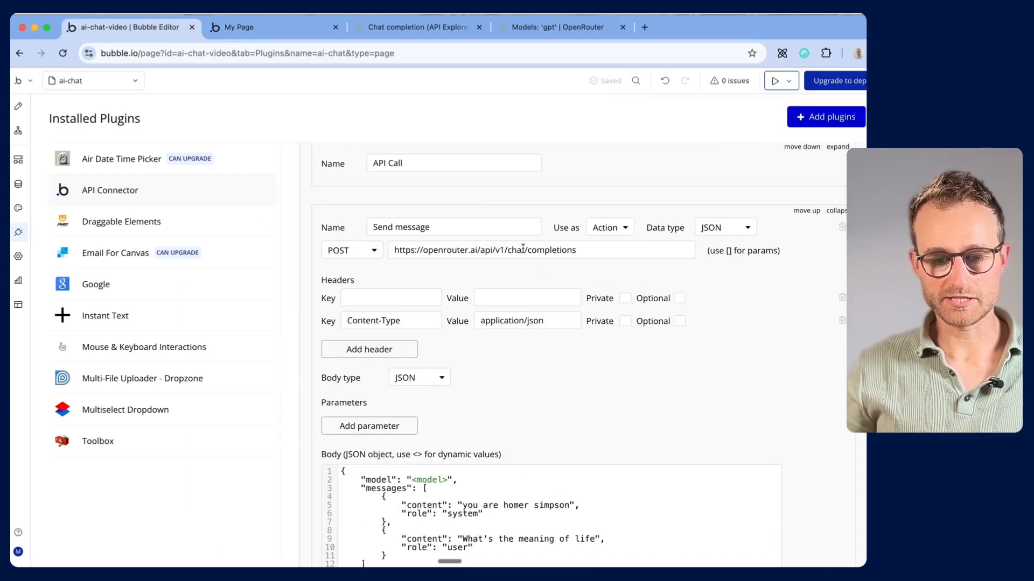
{"action": "left_click_drag", "start_coordinate": [498, 226], "coordinate": [362, 219]}
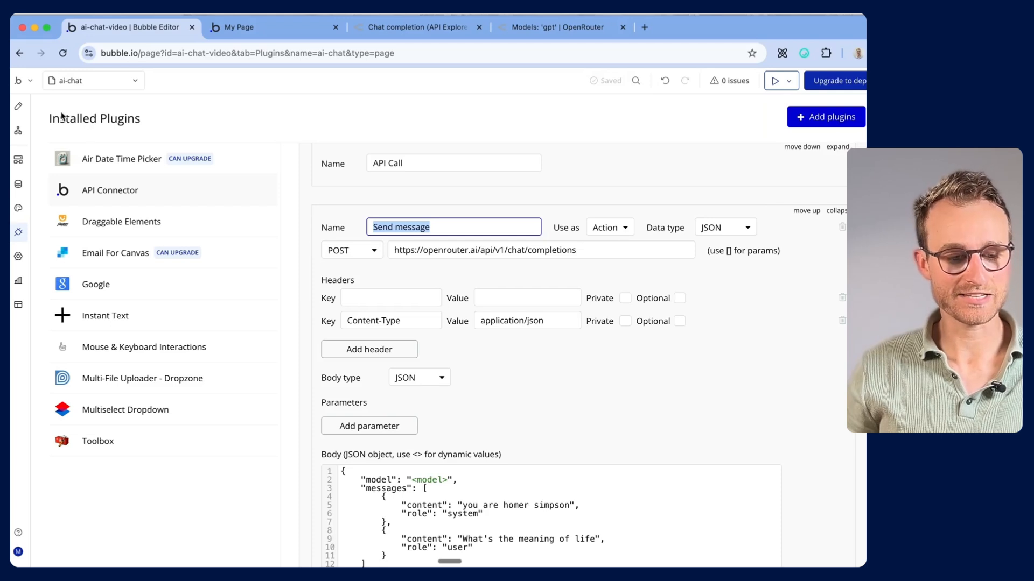
{"action": "left_click", "coordinate": [18, 130]}
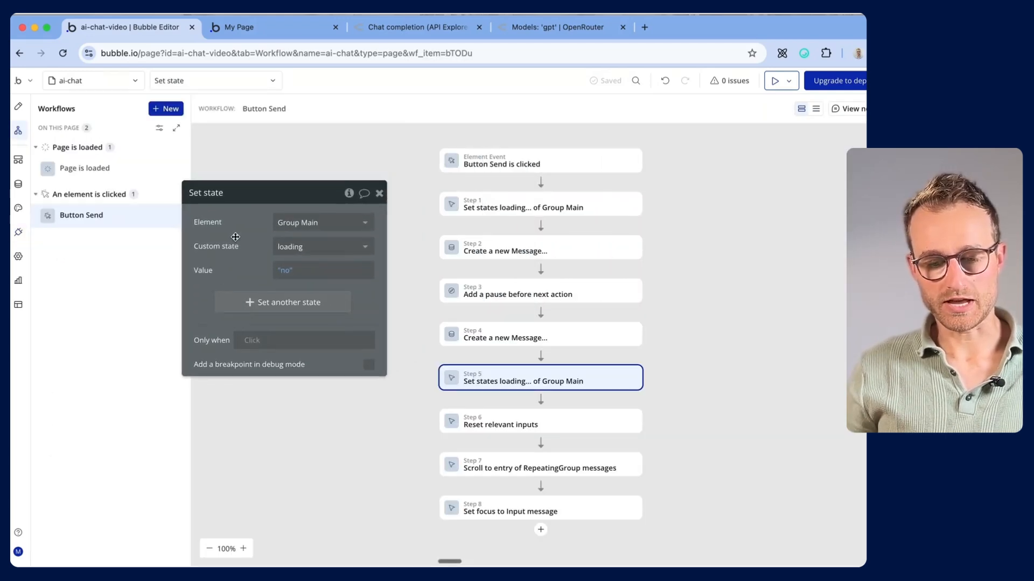
{"action": "left_click", "coordinate": [531, 248]}
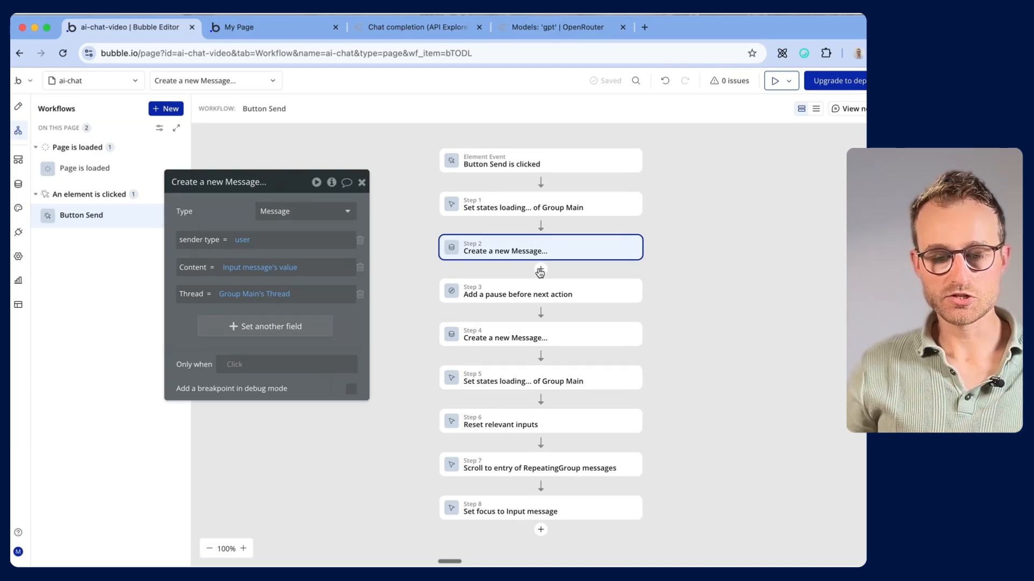
Step: Enter the sample text "dfsfsd" in the message input on the chat app's preview page without sending it
{"action": "left_click", "coordinate": [291, 32]}
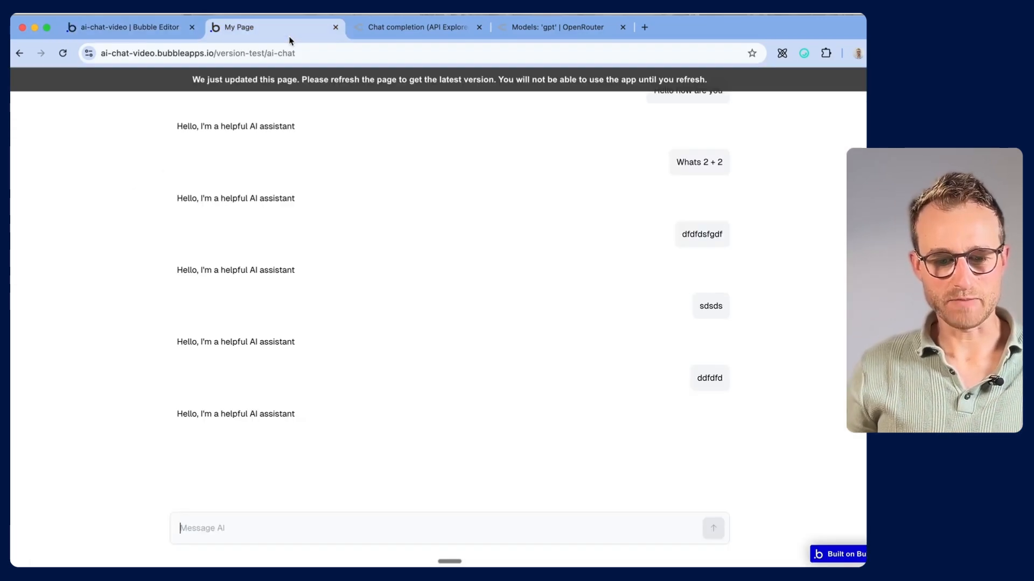
{"action": "left_click", "coordinate": [325, 525]}
{"action": "type", "text": "dfsfsd"}
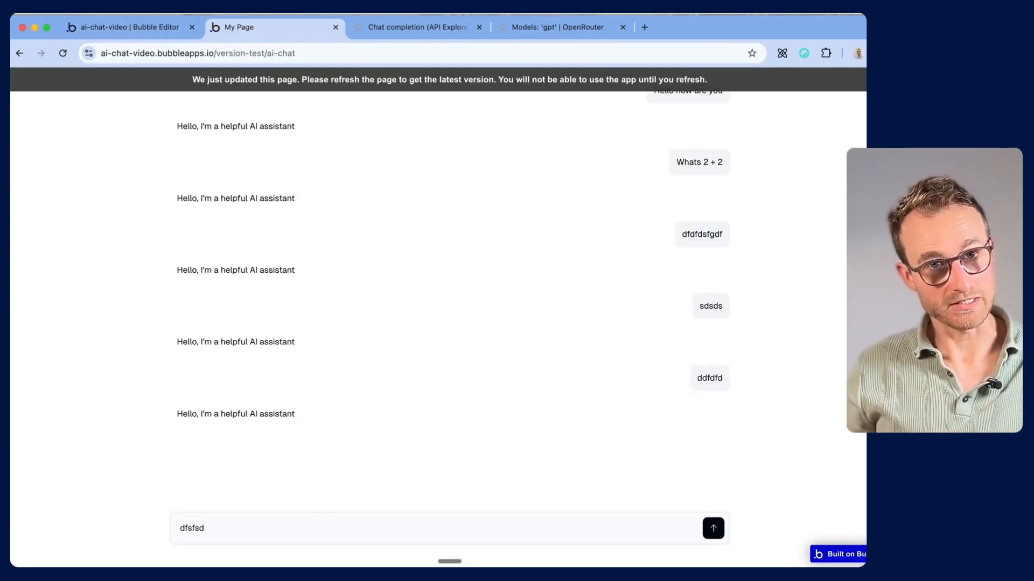
Step: In the editor's Button Send workflow, add the Open Router - Send message action directly after the user message creation
{"action": "left_click", "coordinate": [157, 27]}
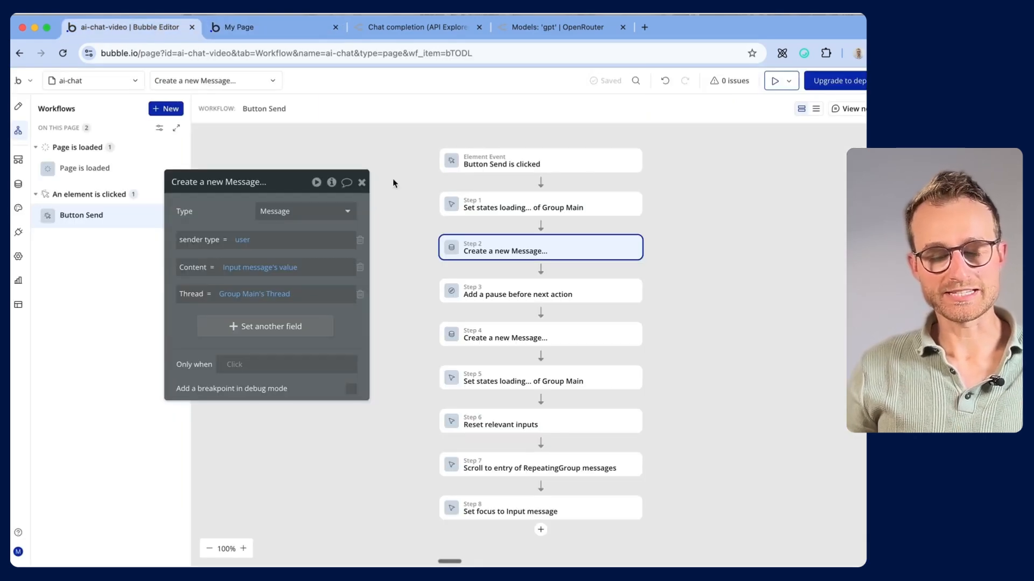
{"action": "left_click", "coordinate": [539, 269]}
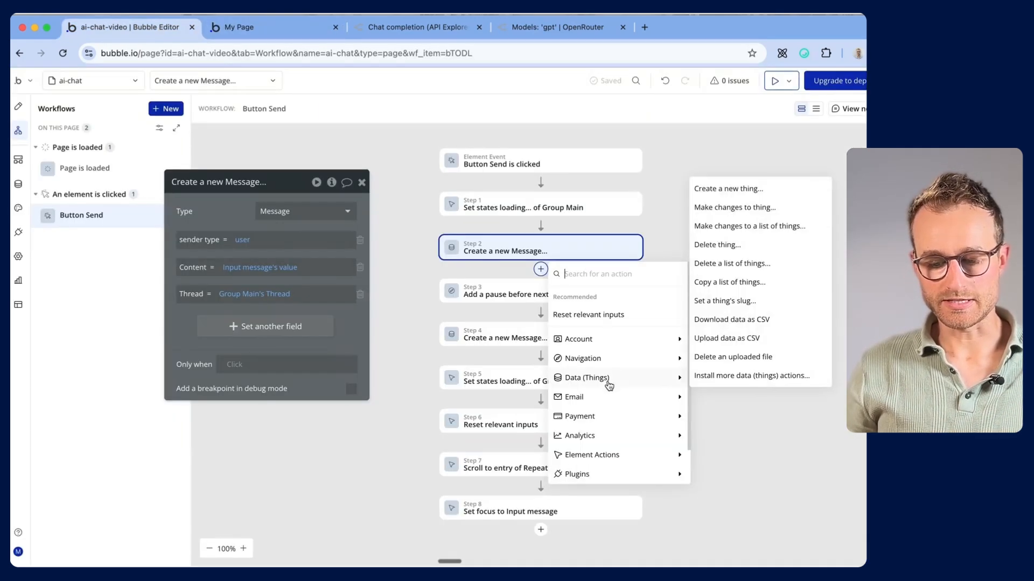
{"action": "mouse_move", "coordinate": [618, 407]}
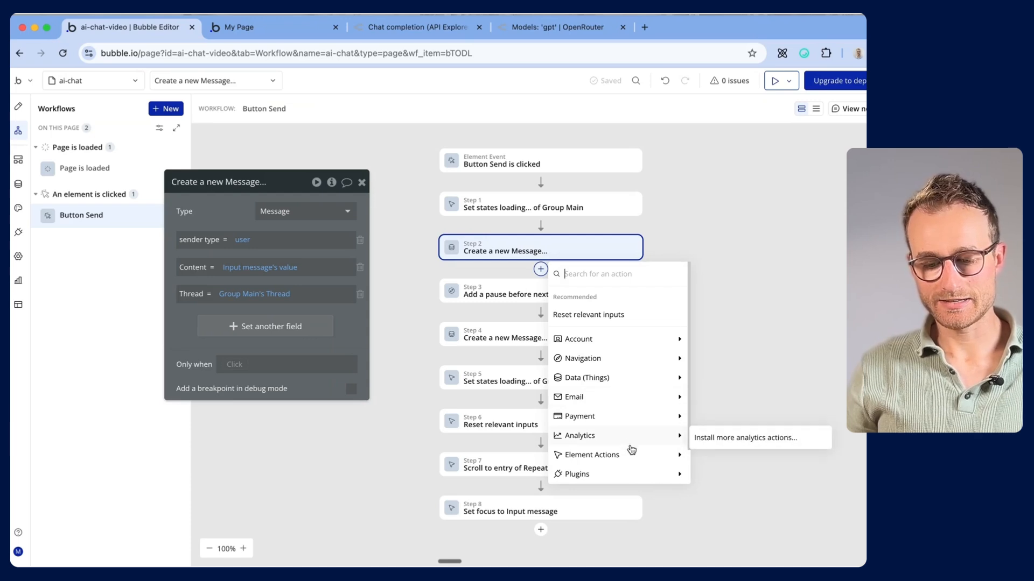
{"action": "mouse_move", "coordinate": [670, 475]}
{"action": "scroll", "coordinate": [756, 463], "scroll_direction": "down", "scroll_amount": 2}
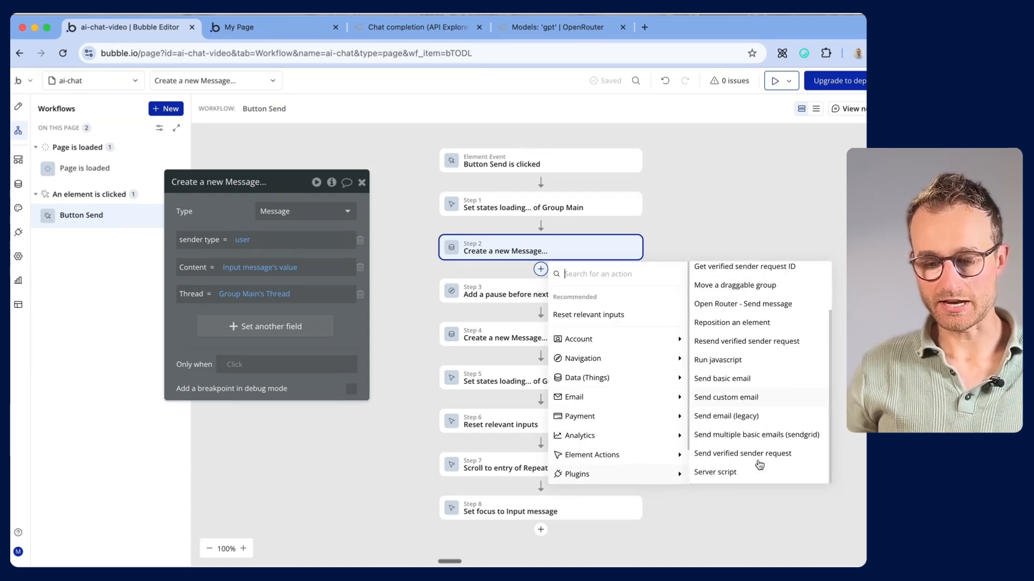
{"action": "scroll", "coordinate": [754, 331], "scroll_direction": "up", "scroll_amount": 1}
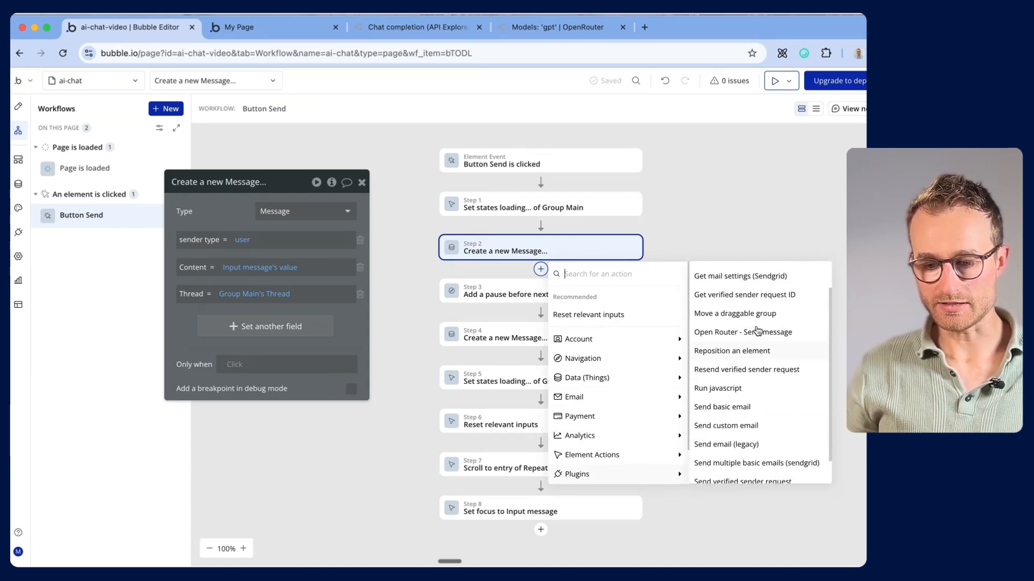
{"action": "left_click", "coordinate": [753, 334]}
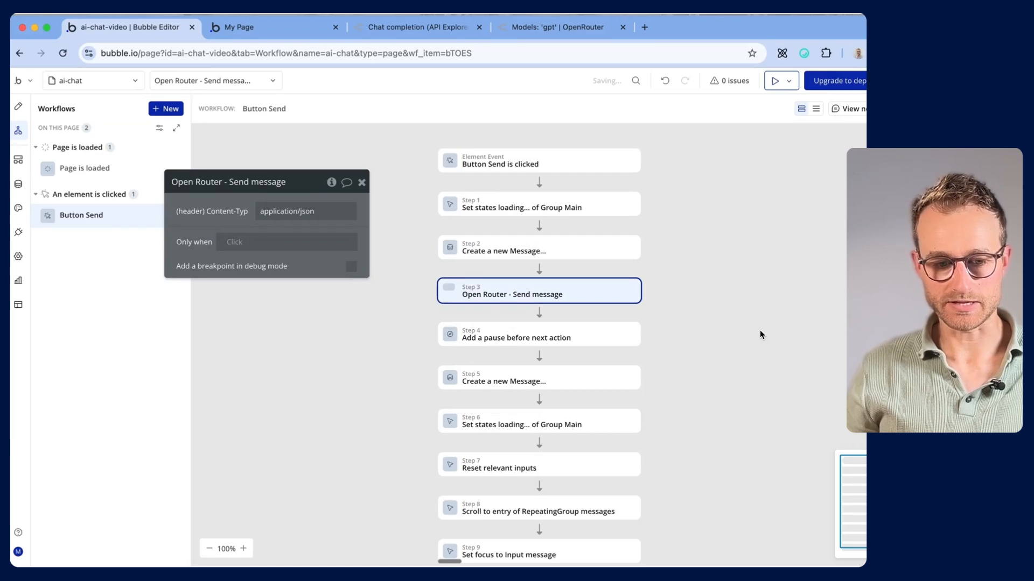
{"action": "left_click", "coordinate": [524, 296]}
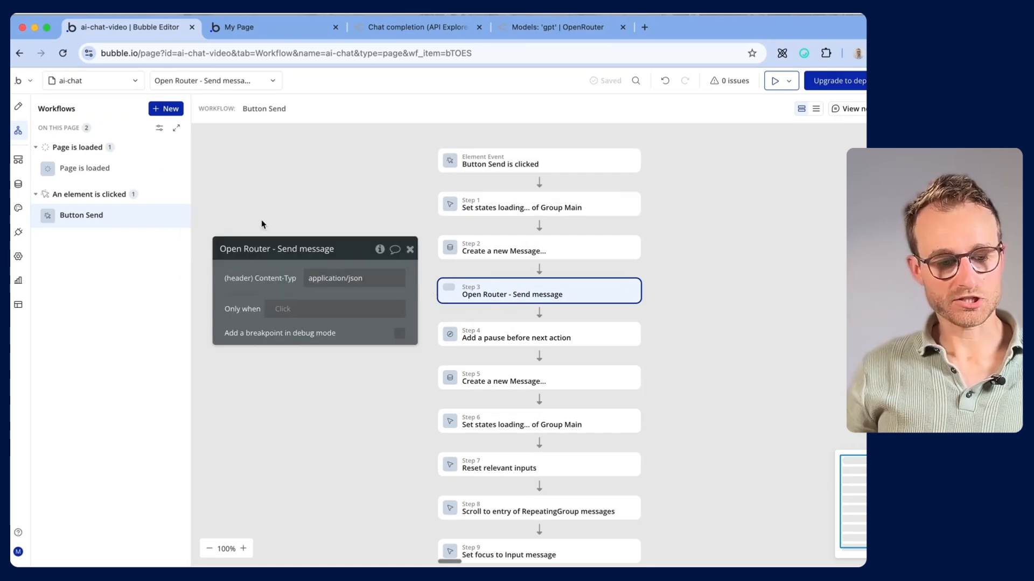
Step: Review the Send message call's JSON body, model parameter and request settings in the API Connector
{"action": "left_click", "coordinate": [17, 233]}
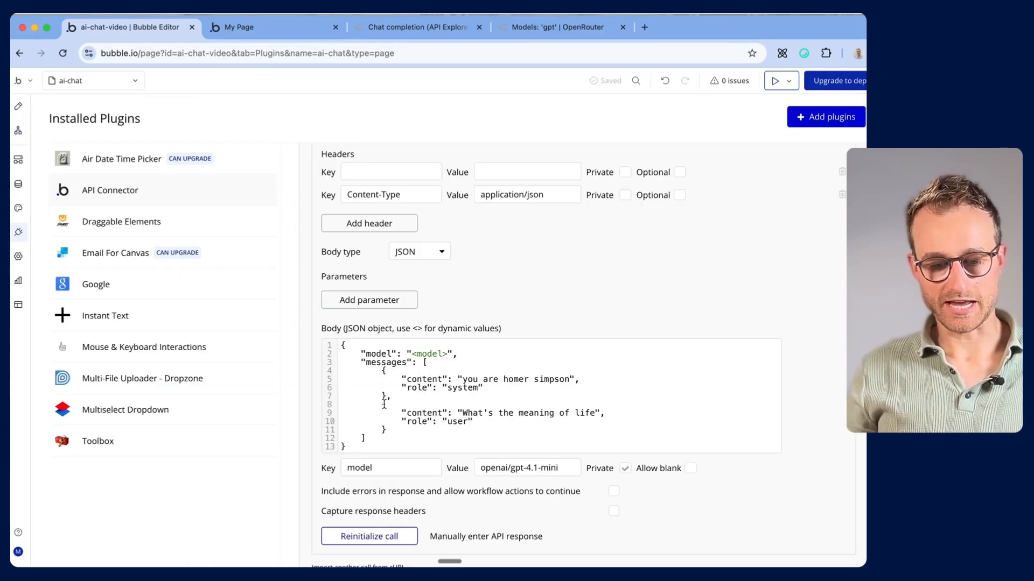
{"action": "scroll", "coordinate": [349, 481], "scroll_direction": "down", "scroll_amount": 1}
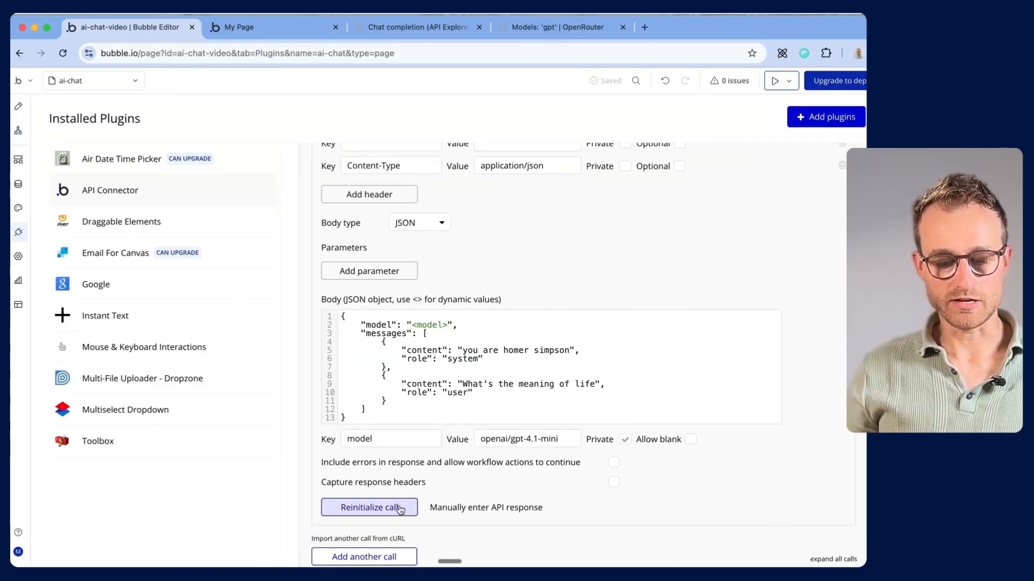
{"action": "scroll", "coordinate": [328, 224], "scroll_direction": "up", "scroll_amount": 2}
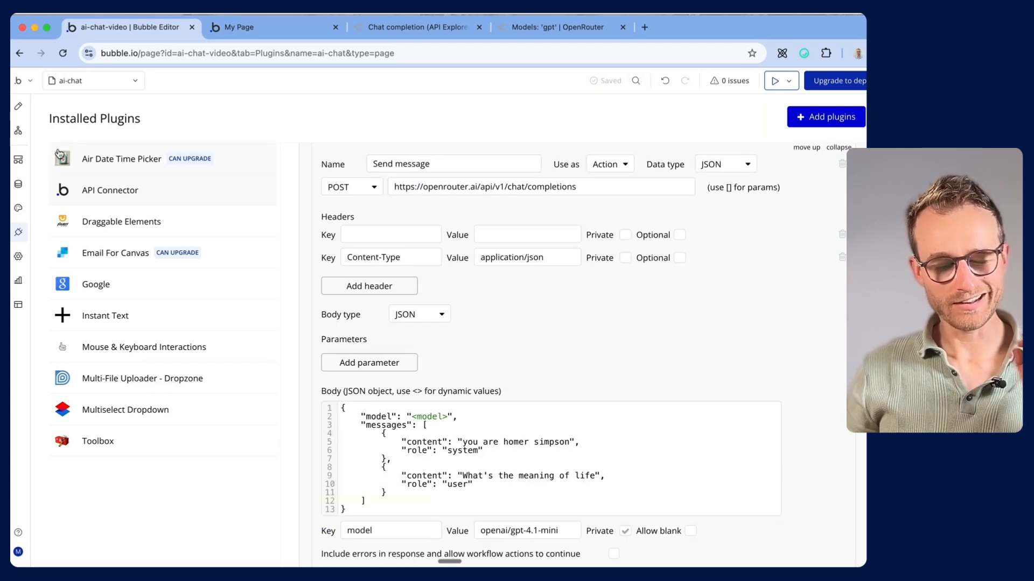
Step: Replace the assistant message's placeholder text with the result of step 3 (Open Router - Send message) and look through its data fields
{"action": "left_click", "coordinate": [18, 130]}
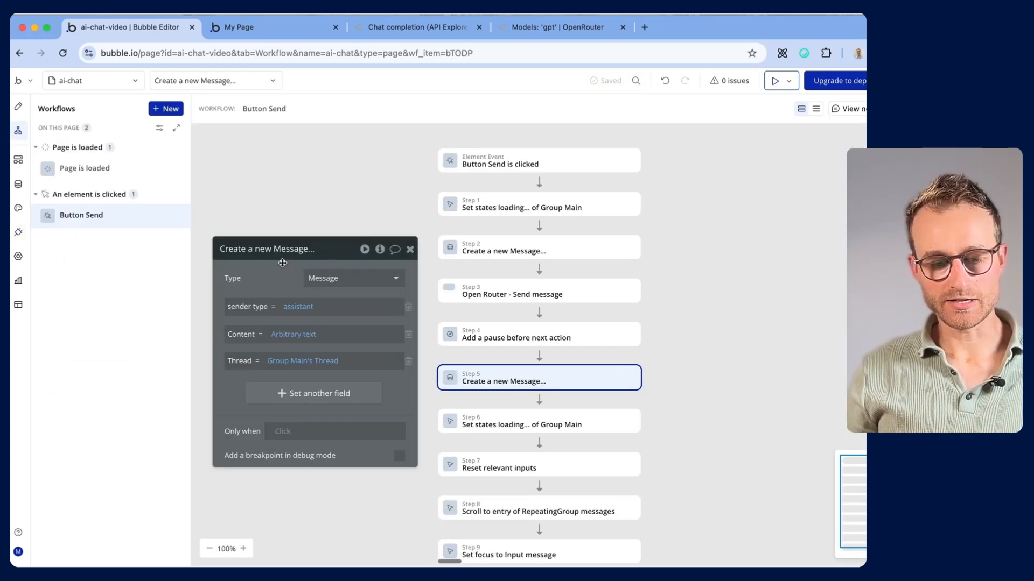
{"action": "left_click_drag", "start_coordinate": [264, 279], "coordinate": [269, 248]}
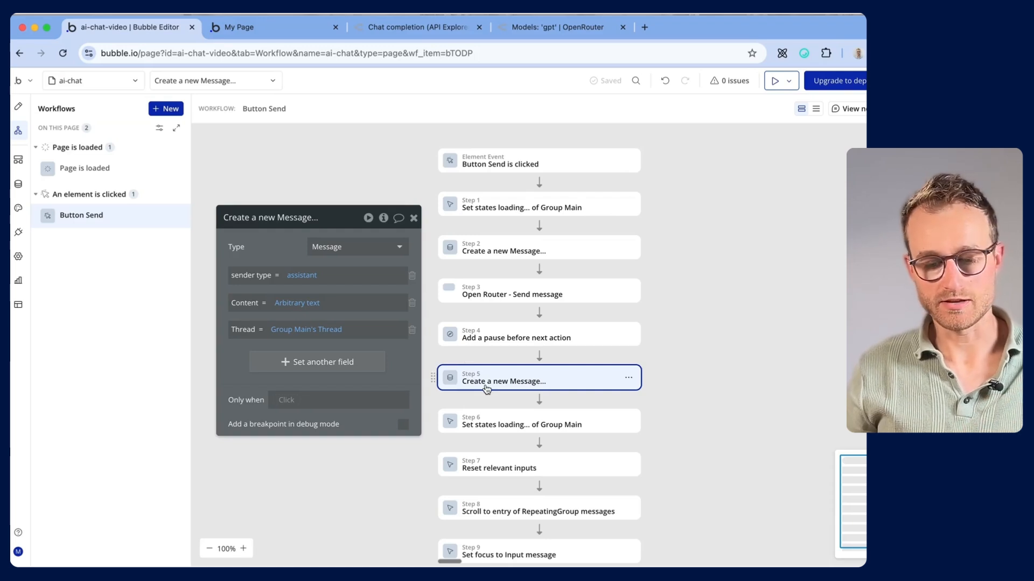
{"action": "left_click", "coordinate": [296, 303]}
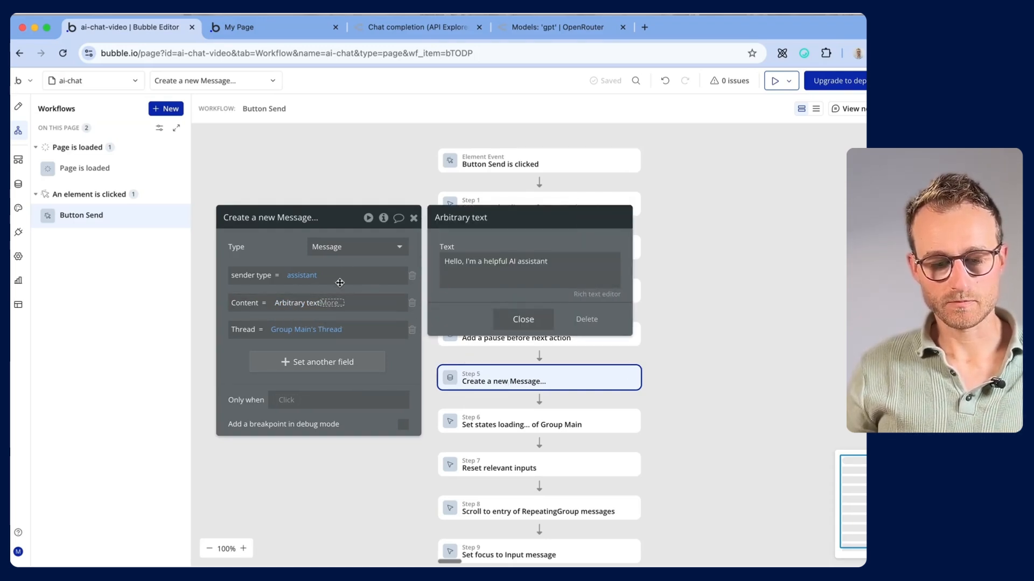
{"action": "triple_click", "coordinate": [492, 273]}
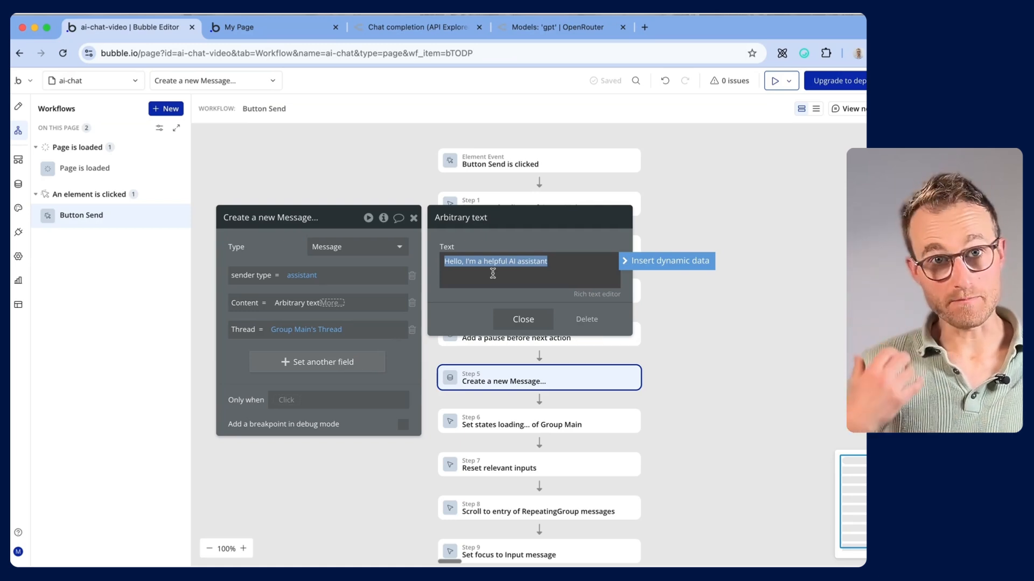
{"action": "left_click", "coordinate": [606, 259]}
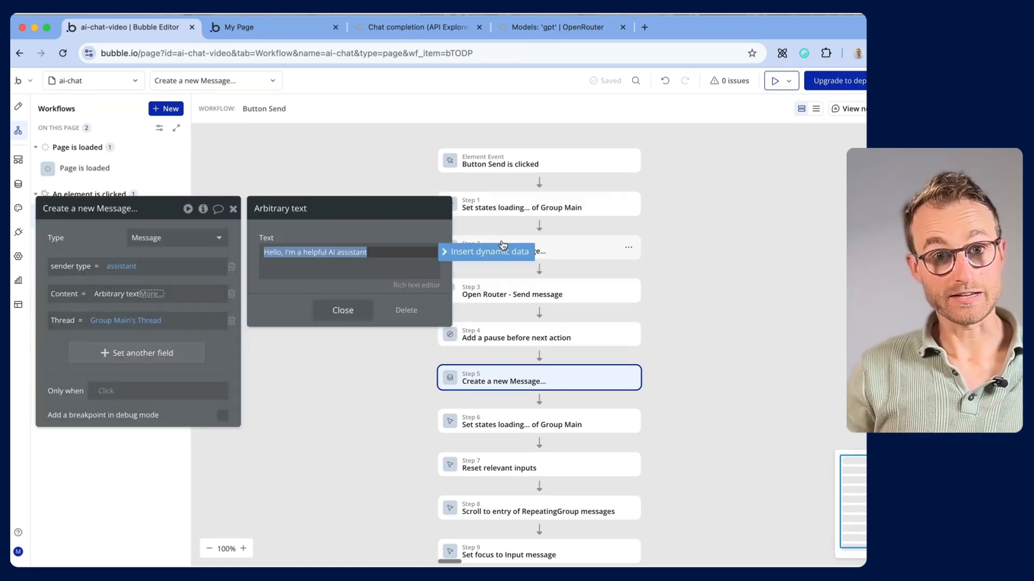
{"action": "left_click", "coordinate": [453, 255]}
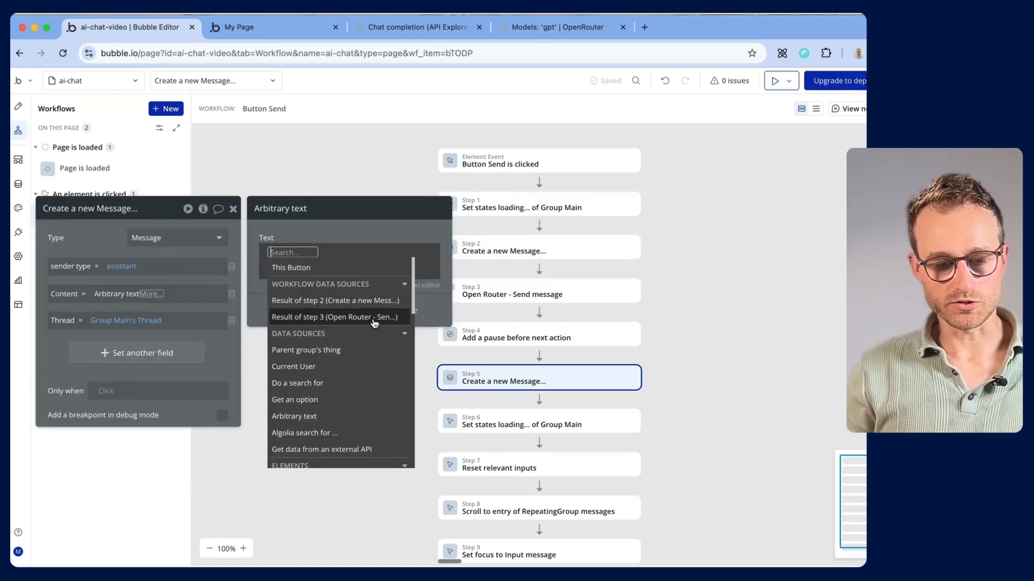
{"action": "mouse_move", "coordinate": [363, 319]}
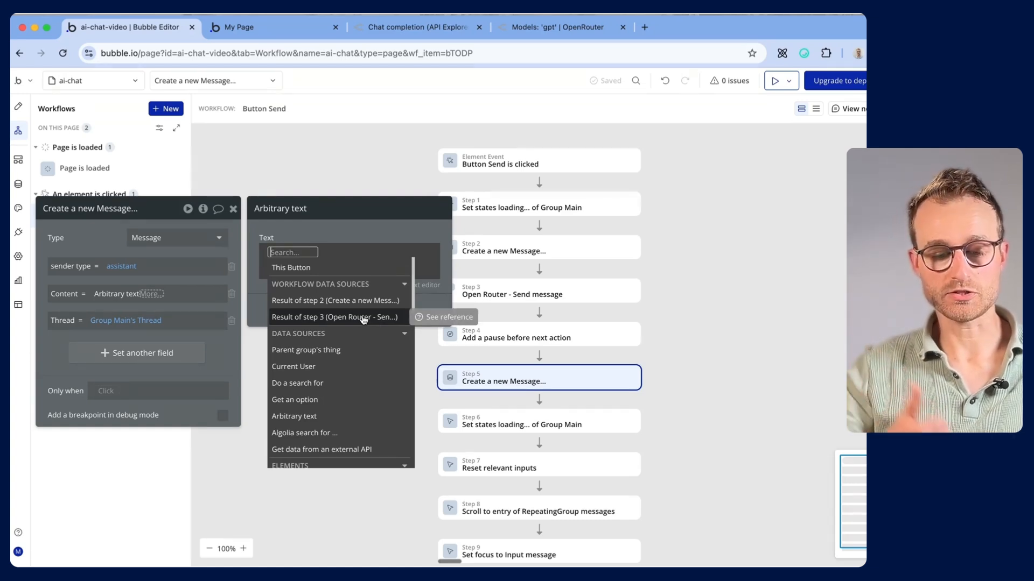
{"action": "left_click", "coordinate": [363, 317]}
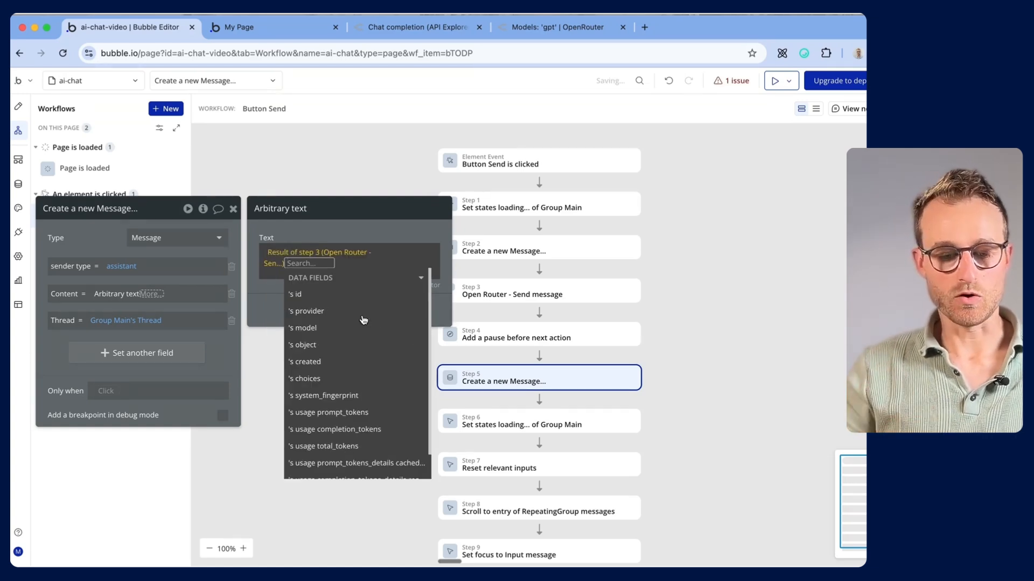
{"action": "scroll", "coordinate": [368, 415], "scroll_direction": "down", "scroll_amount": 1}
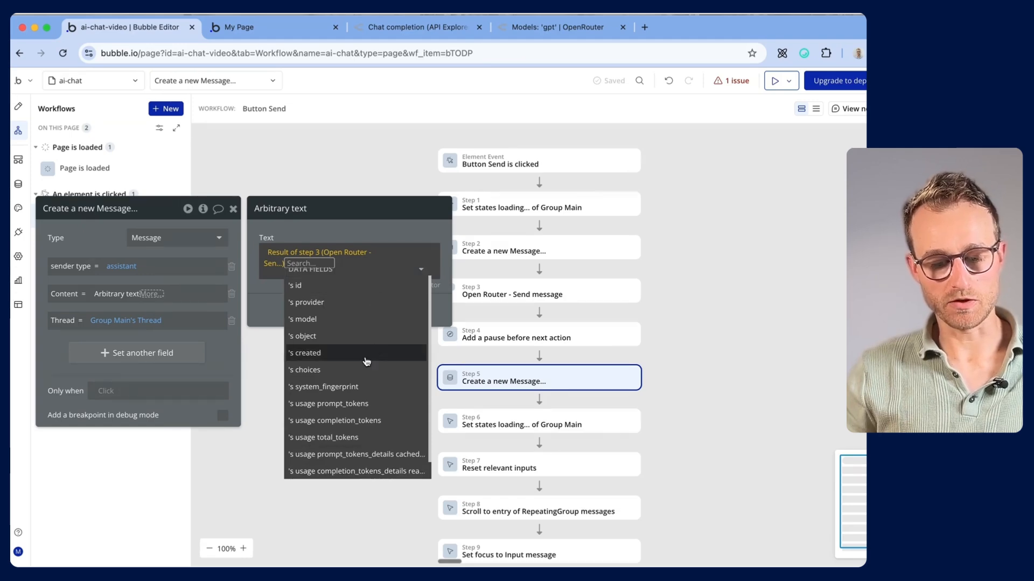
{"action": "scroll", "coordinate": [354, 386], "scroll_direction": "down", "scroll_amount": 1}
{"action": "scroll", "coordinate": [354, 388], "scroll_direction": "up", "scroll_amount": 1}
{"action": "scroll", "coordinate": [354, 387], "scroll_direction": "down", "scroll_amount": 1}
{"action": "scroll", "coordinate": [353, 388], "scroll_direction": "up", "scroll_amount": 1}
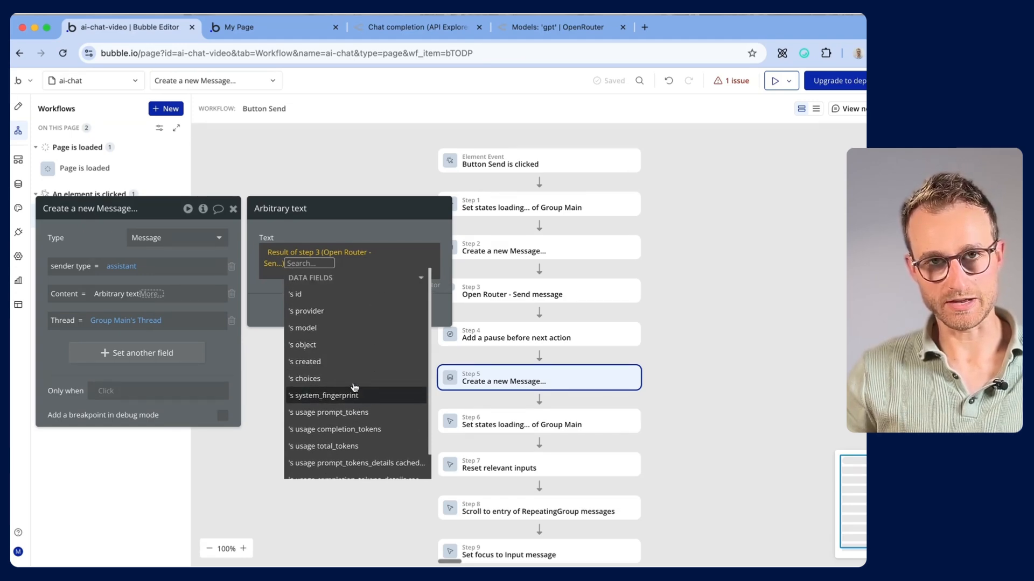
Step: Open the Send message call's manually entered API response and examine the choices list, highlighting the assistant's message content
{"action": "left_click", "coordinate": [18, 232]}
{"action": "scroll", "coordinate": [593, 375], "scroll_direction": "down", "scroll_amount": 3}
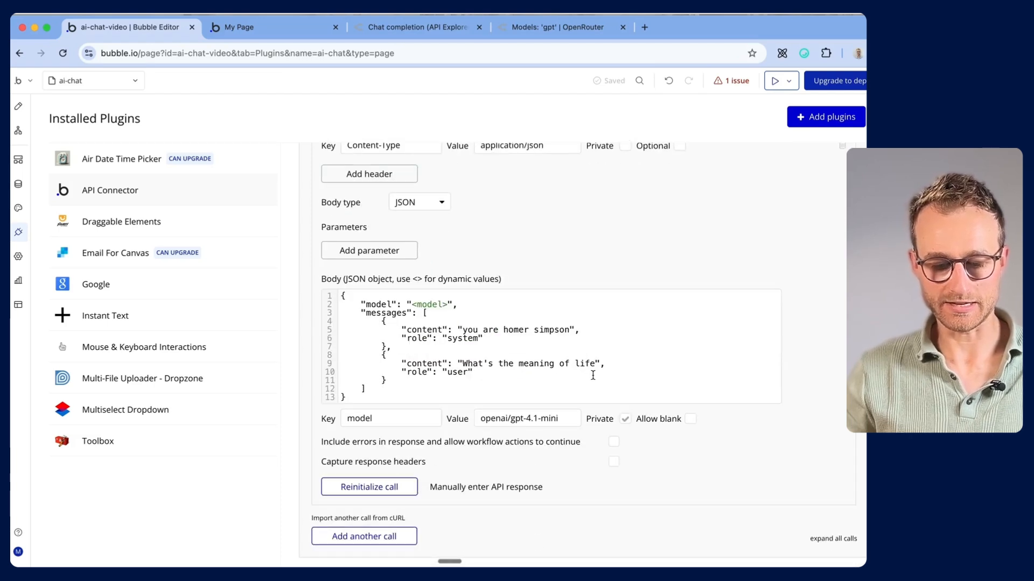
{"action": "left_click", "coordinate": [401, 382]}
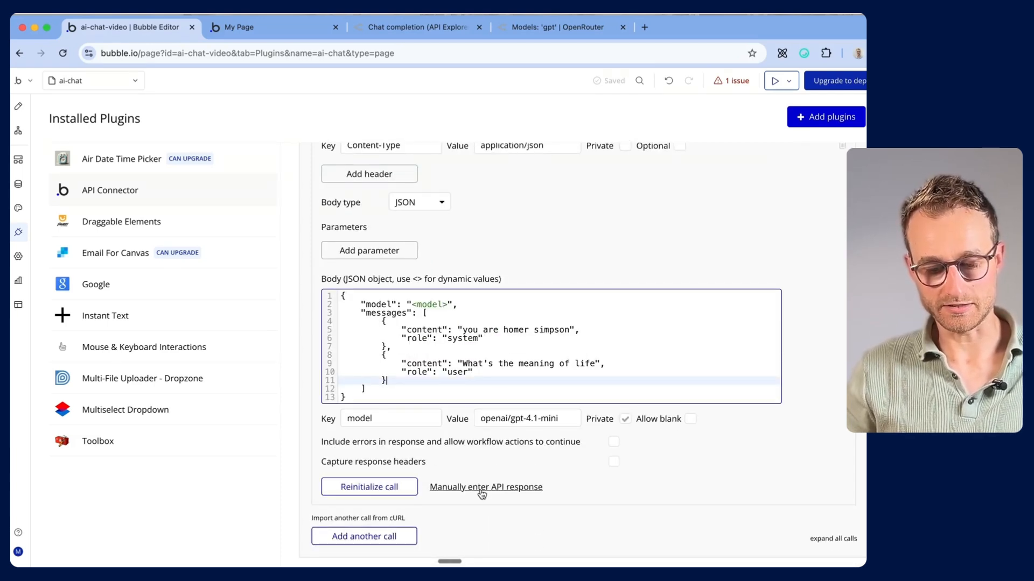
{"action": "scroll", "coordinate": [482, 494], "scroll_direction": "up", "scroll_amount": 5}
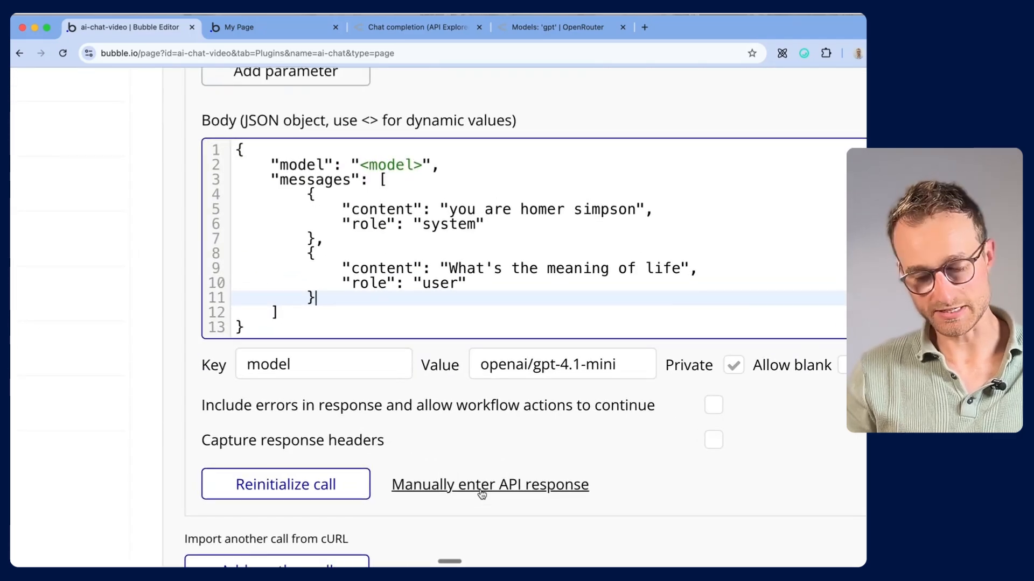
{"action": "scroll", "coordinate": [482, 493], "scroll_direction": "down", "scroll_amount": 5}
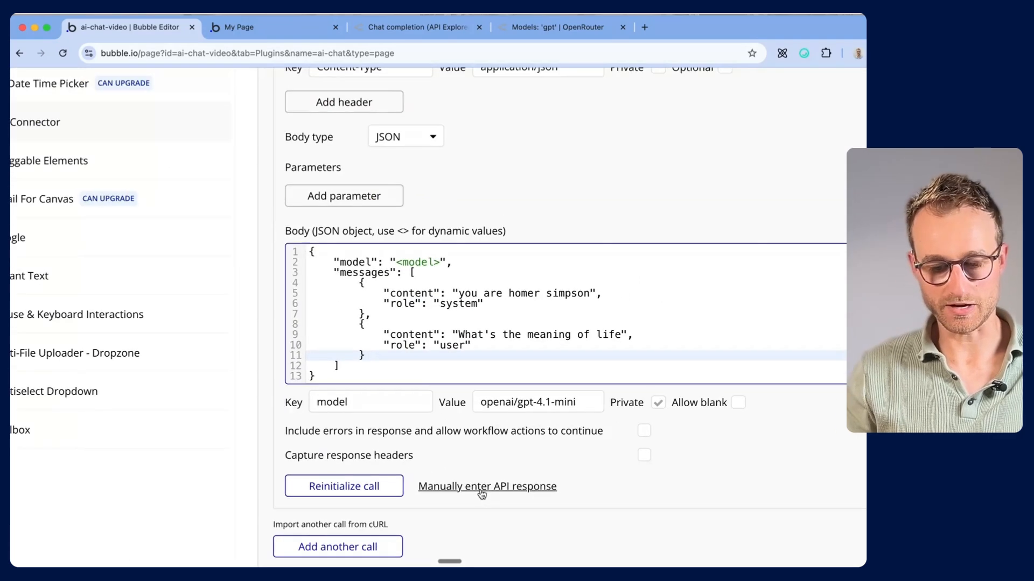
{"action": "left_click", "coordinate": [506, 486]}
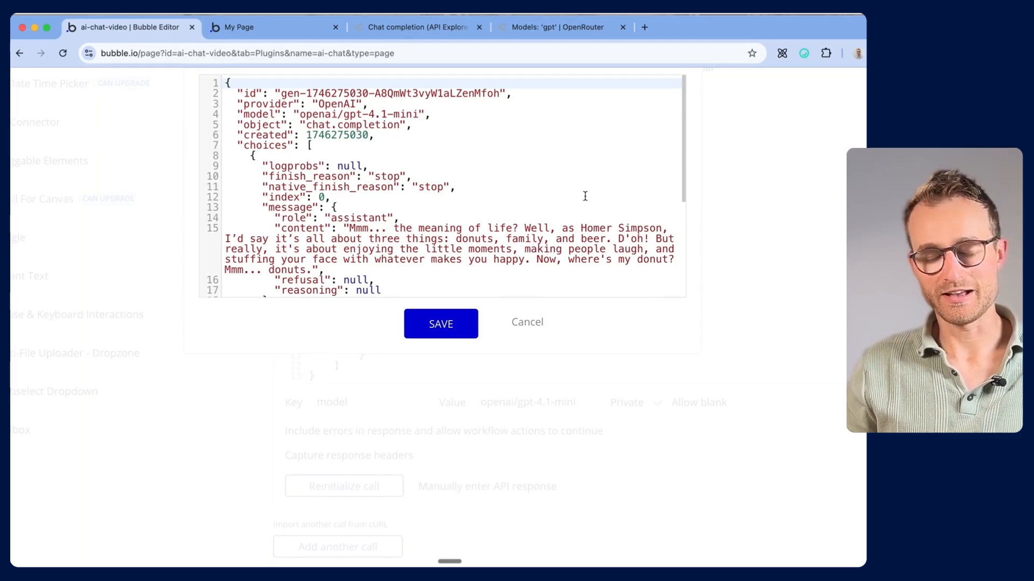
{"action": "scroll", "coordinate": [585, 196], "scroll_direction": "up", "scroll_amount": 2}
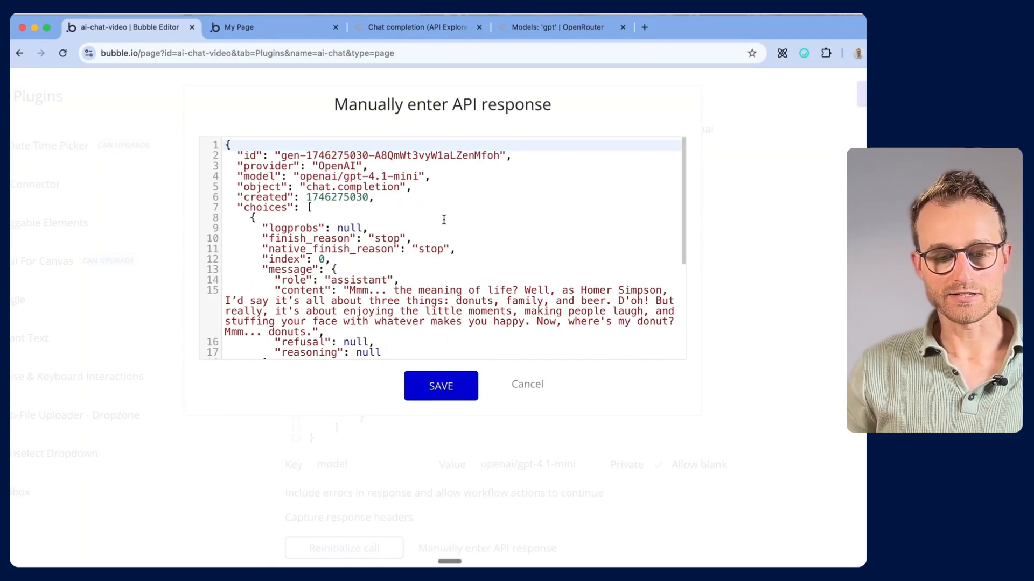
{"action": "scroll", "coordinate": [444, 219], "scroll_direction": "down", "scroll_amount": 5}
{"action": "scroll", "coordinate": [444, 219], "scroll_direction": "up", "scroll_amount": 4}
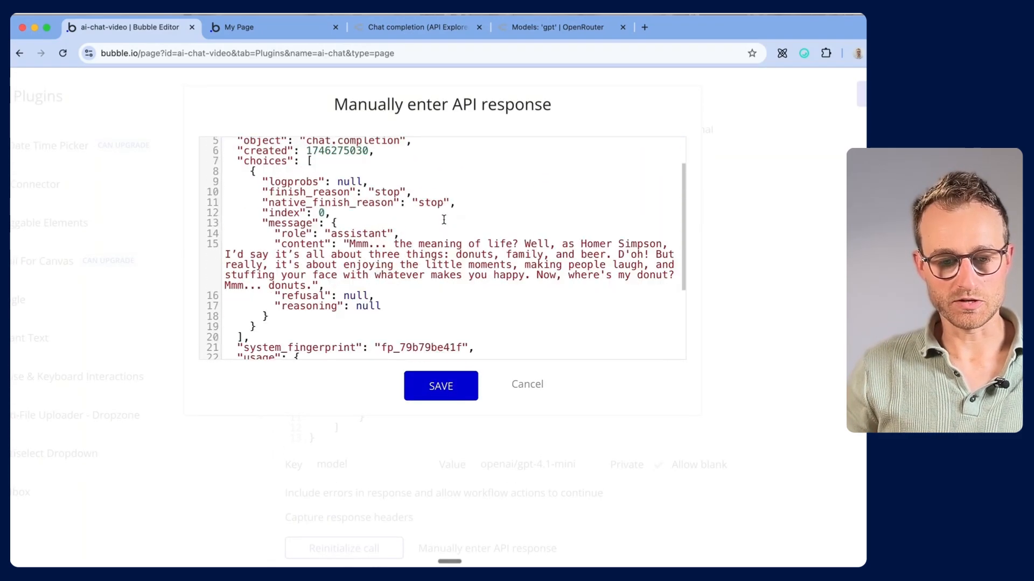
{"action": "scroll", "coordinate": [444, 219], "scroll_direction": "down", "scroll_amount": 1}
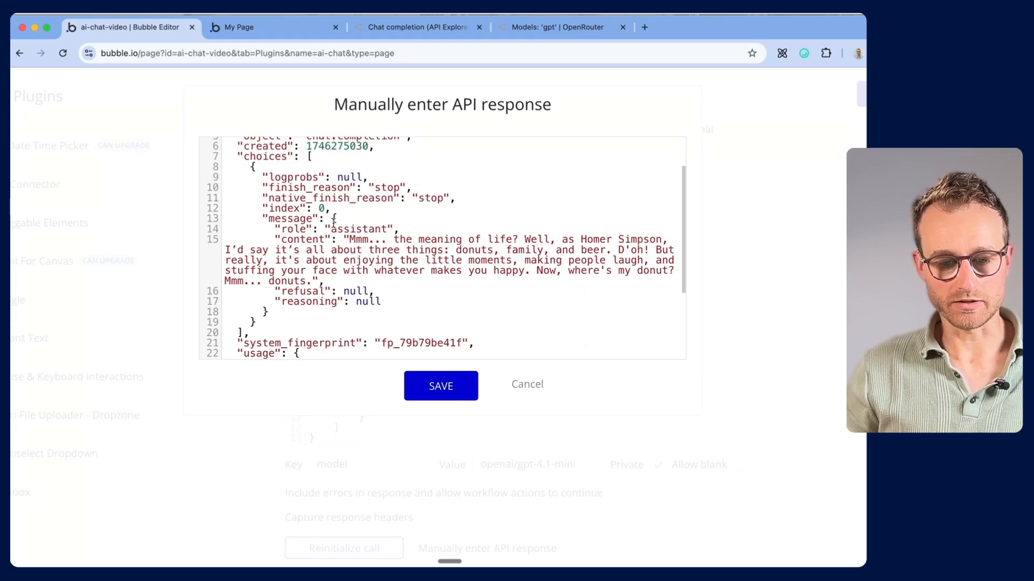
{"action": "left_click_drag", "start_coordinate": [349, 241], "coordinate": [307, 280]}
{"action": "scroll", "coordinate": [363, 298], "scroll_direction": "up", "scroll_amount": 2}
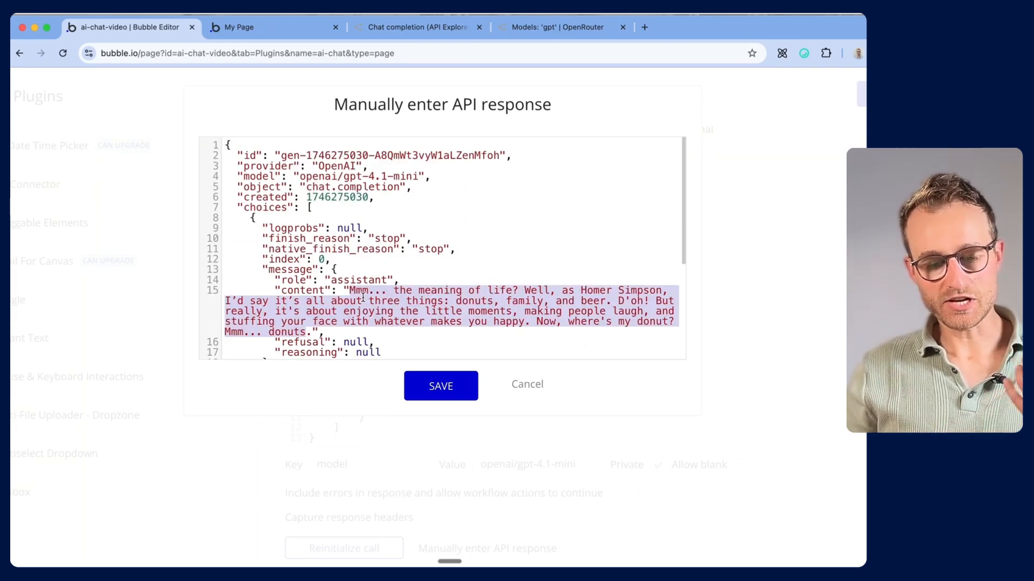
Step: Examine the content key of the assistant's message in the manually entered API response
{"action": "double_click", "coordinate": [300, 292]}
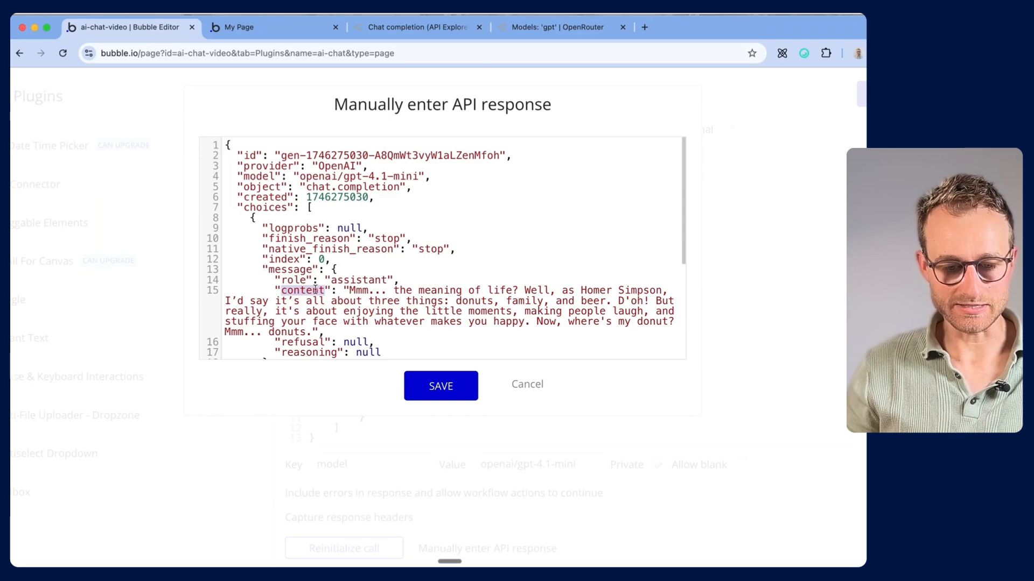
{"action": "left_click_drag", "start_coordinate": [342, 290], "coordinate": [342, 297]}
{"action": "left_click_drag", "start_coordinate": [316, 323], "coordinate": [321, 333]}
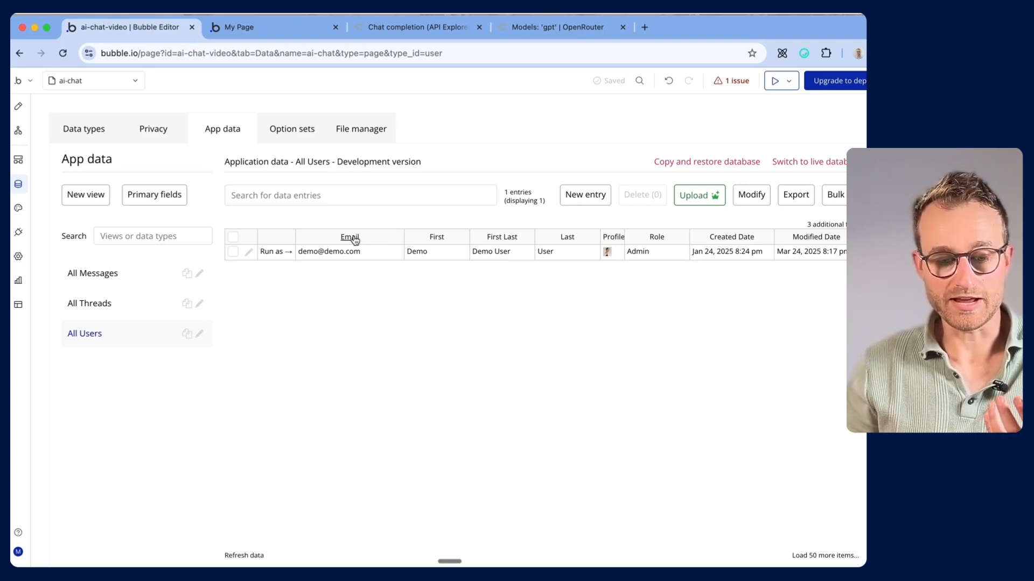
Step: View the Email column of the All Users entries in the app data as a comparison for keys and values
{"action": "scroll", "coordinate": [355, 239], "scroll_direction": "up", "scroll_amount": 5}
{"action": "scroll", "coordinate": [355, 239], "scroll_direction": "up", "scroll_amount": 2}
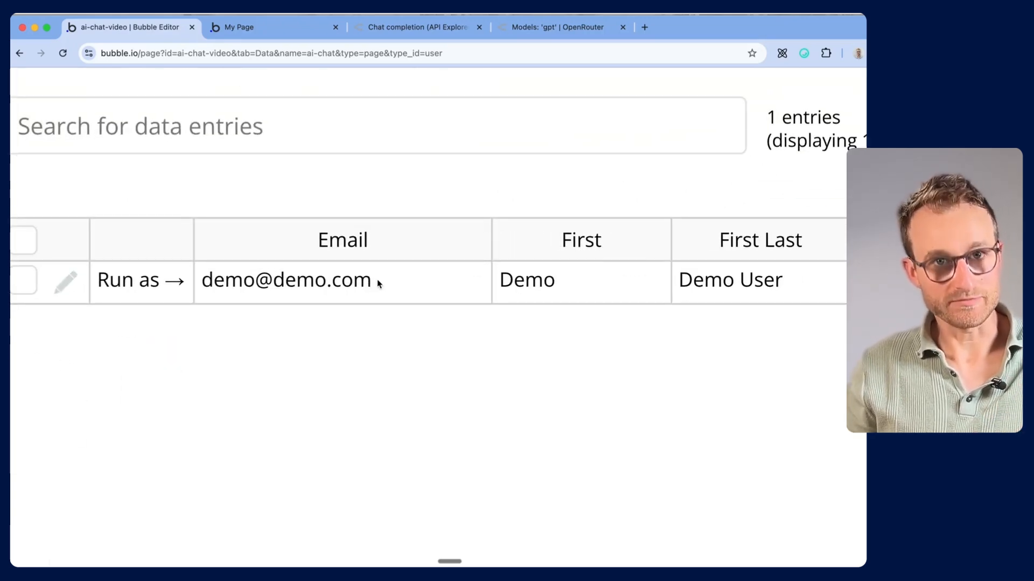
{"action": "key", "text": "super+0"}
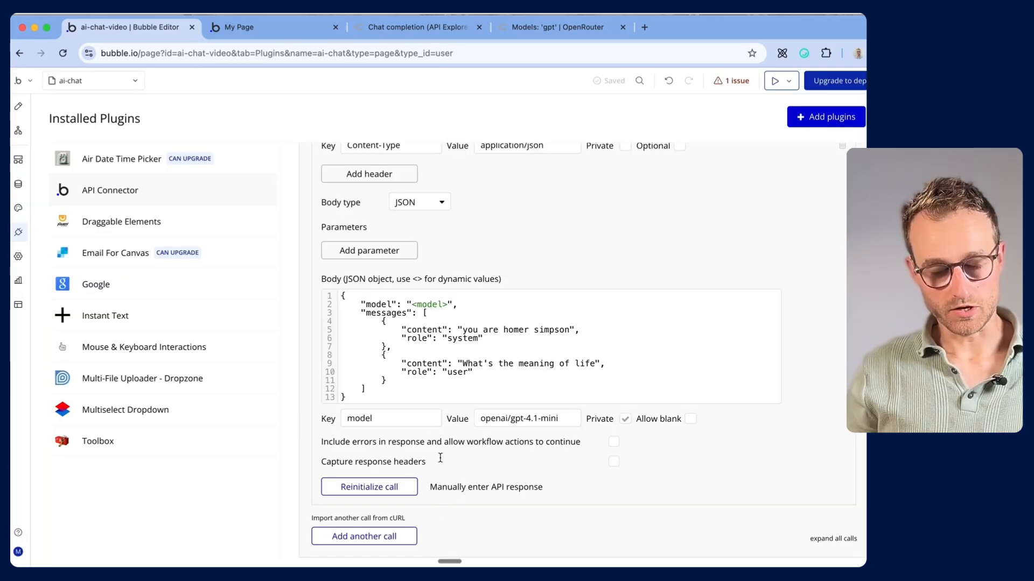
Step: Reopen the Send message call's manually entered API response and examine the message object with its role and content keys
{"action": "left_click", "coordinate": [473, 486]}
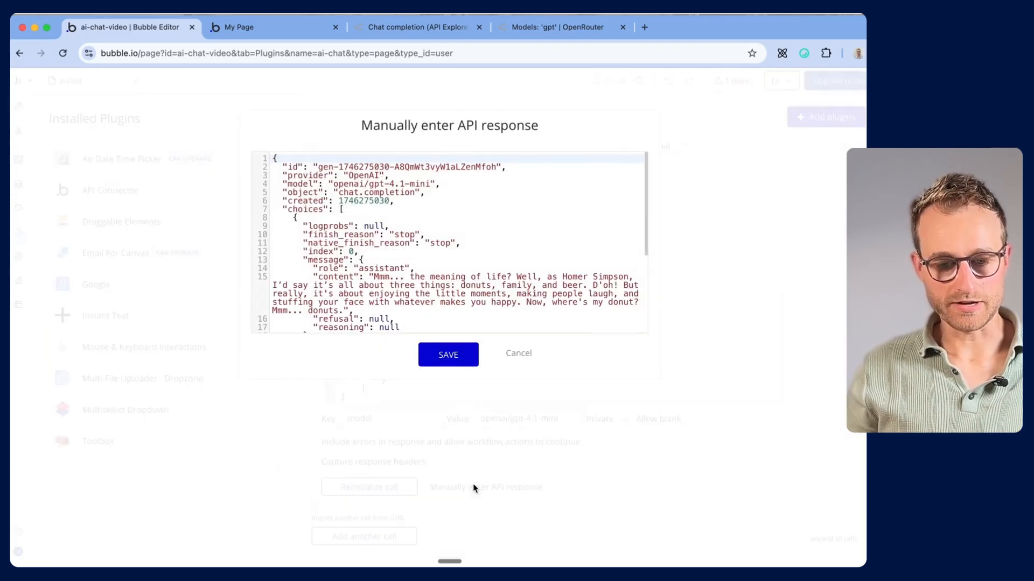
{"action": "scroll", "coordinate": [425, 239], "scroll_direction": "up", "scroll_amount": 2}
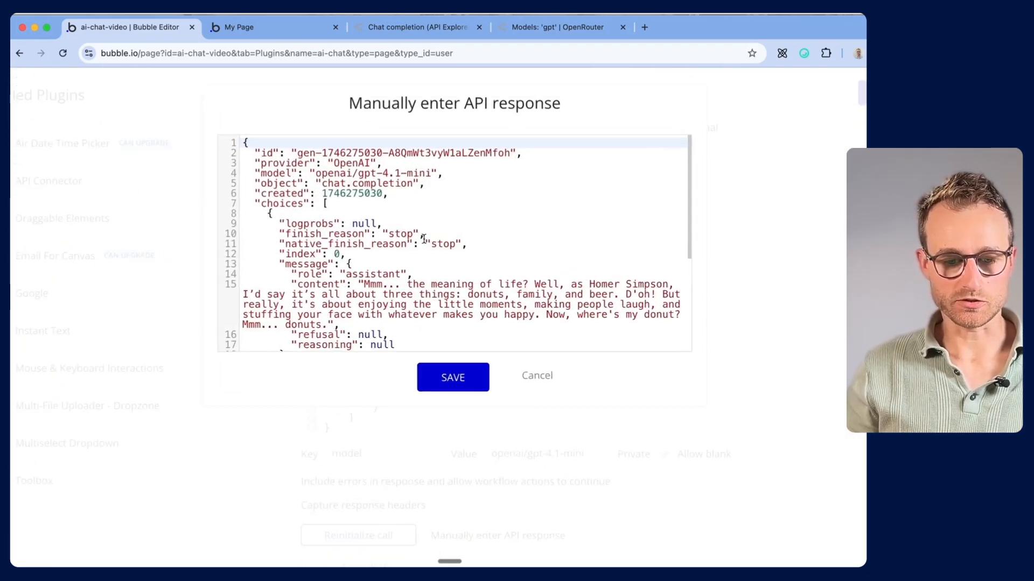
{"action": "double_click", "coordinate": [314, 284]}
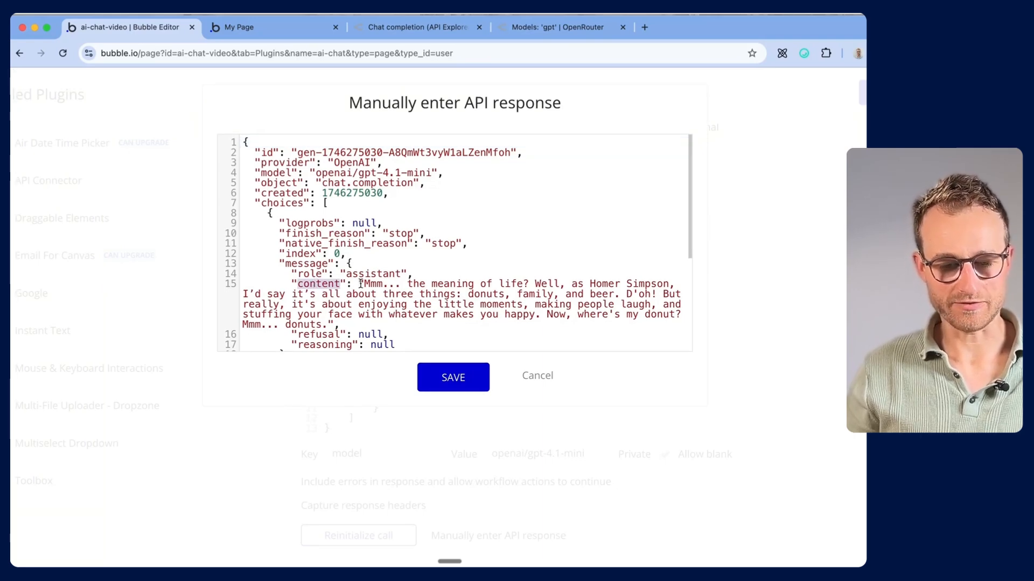
{"action": "left_click", "coordinate": [330, 277]}
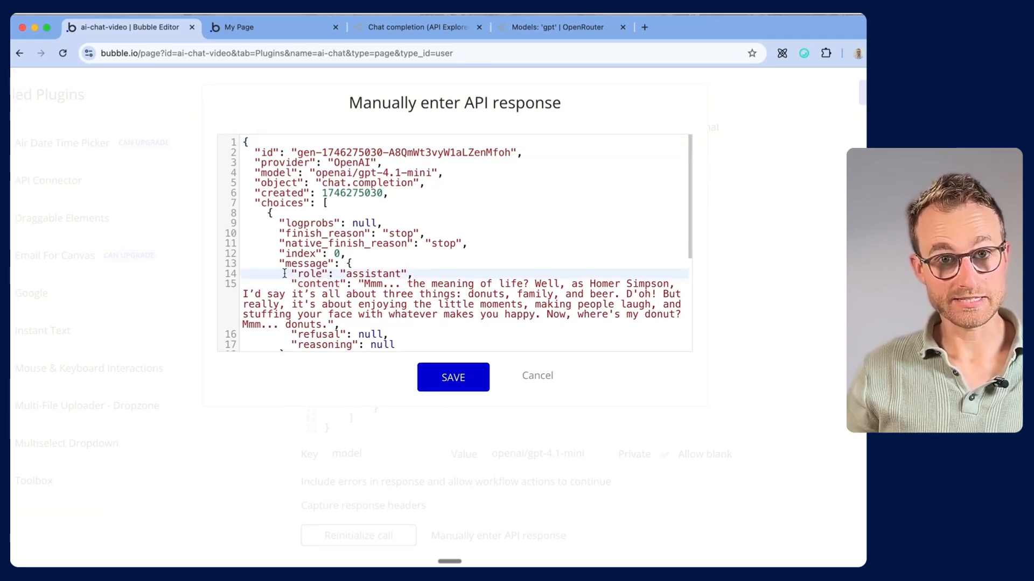
{"action": "scroll", "coordinate": [309, 272], "scroll_direction": "up", "scroll_amount": 5}
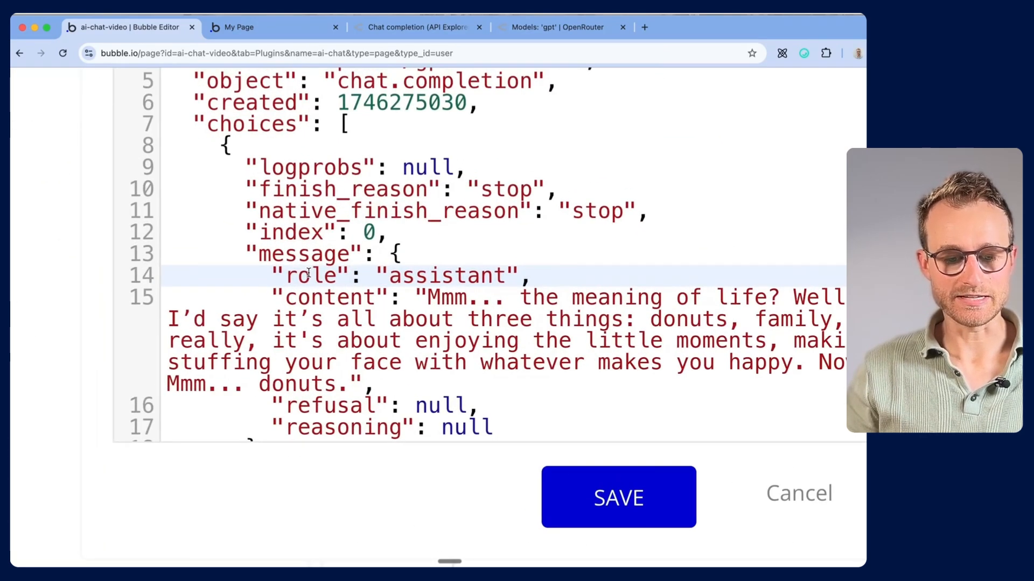
{"action": "double_click", "coordinate": [281, 257]}
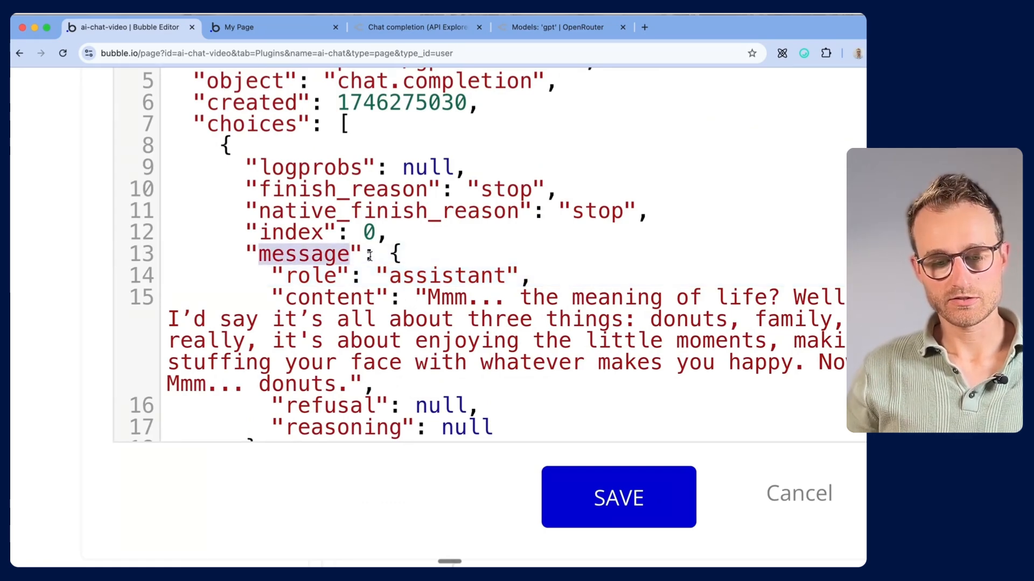
{"action": "left_click", "coordinate": [390, 254]}
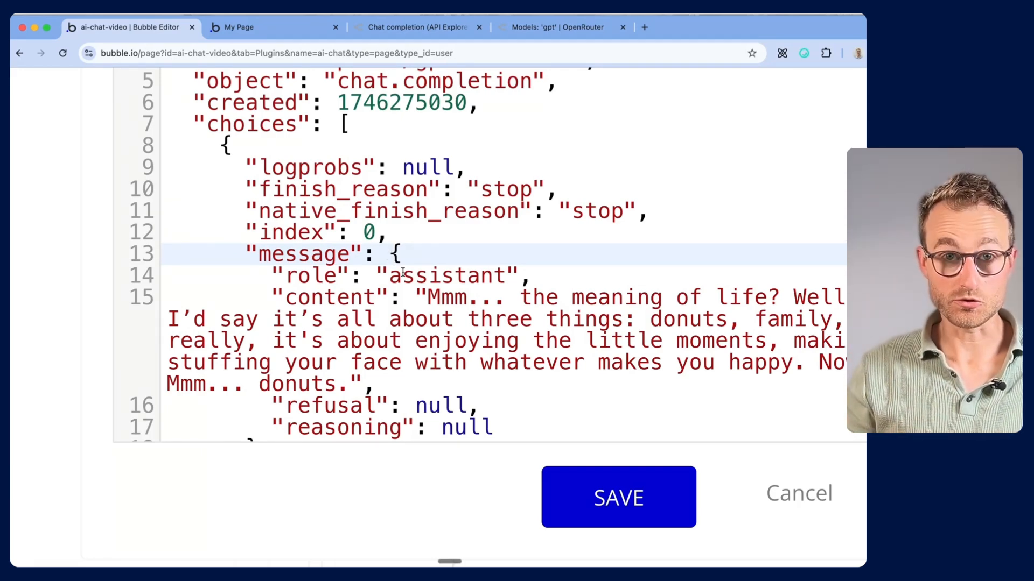
{"action": "double_click", "coordinate": [313, 255]}
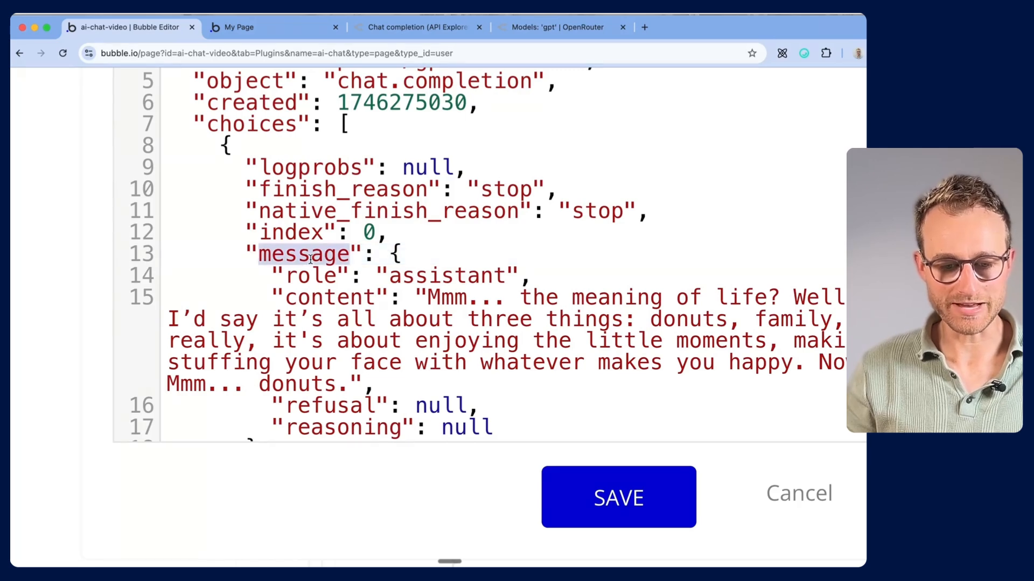
{"action": "double_click", "coordinate": [342, 298]}
{"action": "double_click", "coordinate": [297, 252]}
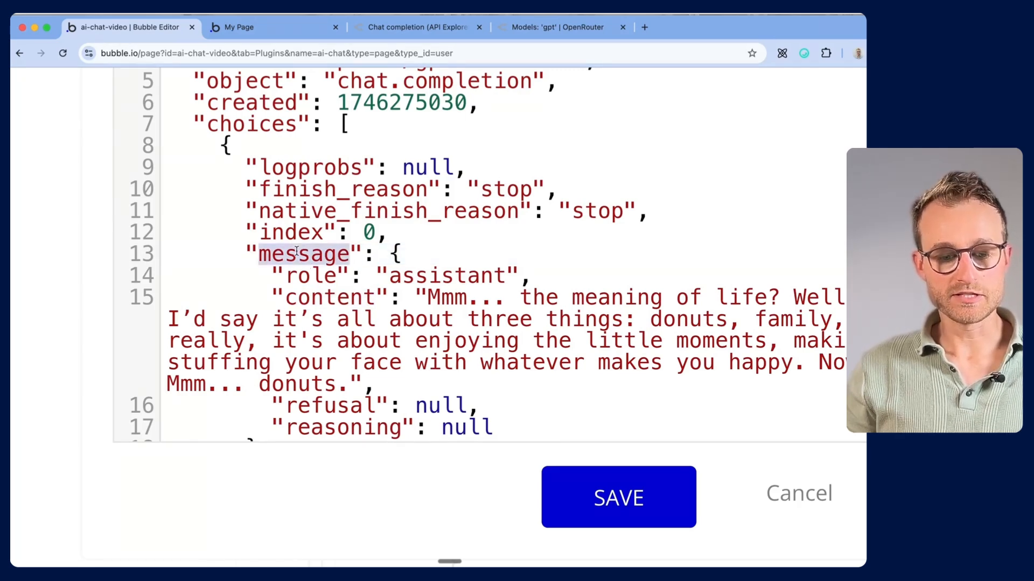
Step: Examine the choices list in the API response, tracing it from its opening to its closing square bracket
{"action": "scroll", "coordinate": [295, 184], "scroll_direction": "up", "scroll_amount": 1}
{"action": "scroll", "coordinate": [295, 184], "scroll_direction": "up", "scroll_amount": 3}
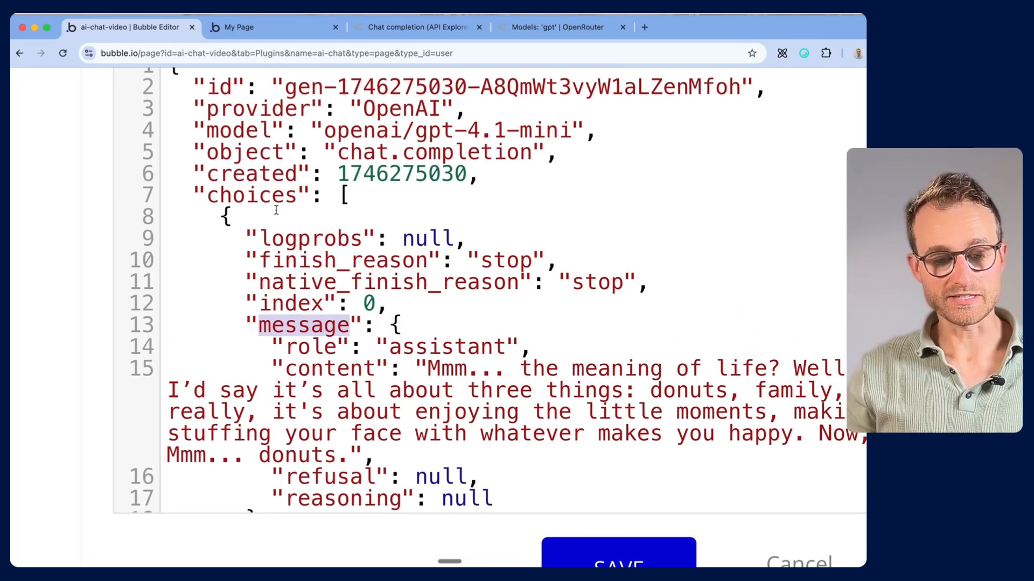
{"action": "double_click", "coordinate": [252, 194]}
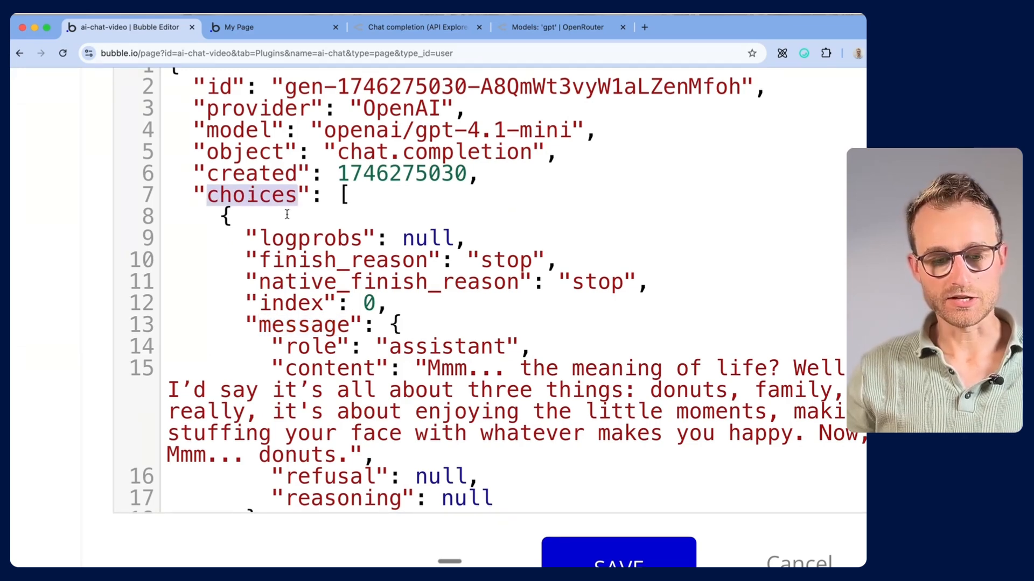
{"action": "scroll", "coordinate": [287, 215], "scroll_direction": "down", "scroll_amount": 8}
{"action": "scroll", "coordinate": [287, 215], "scroll_direction": "up", "scroll_amount": 7}
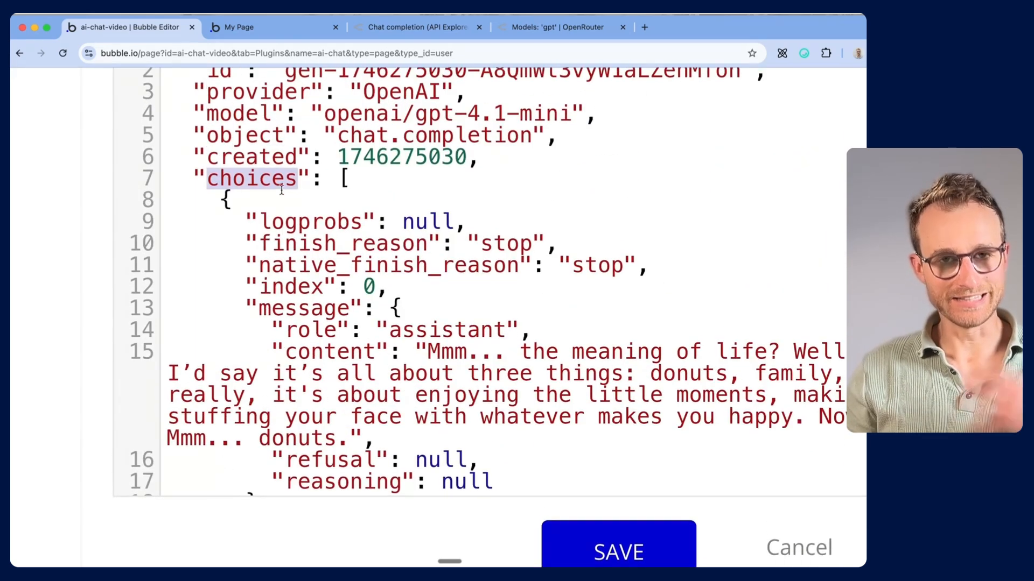
{"action": "left_click", "coordinate": [328, 204]}
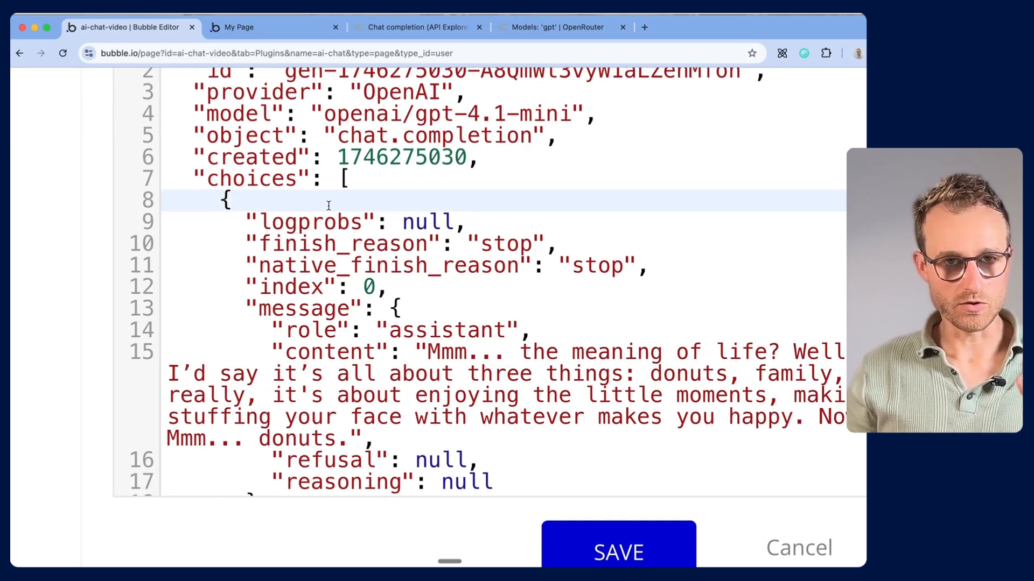
{"action": "left_click", "coordinate": [345, 178]}
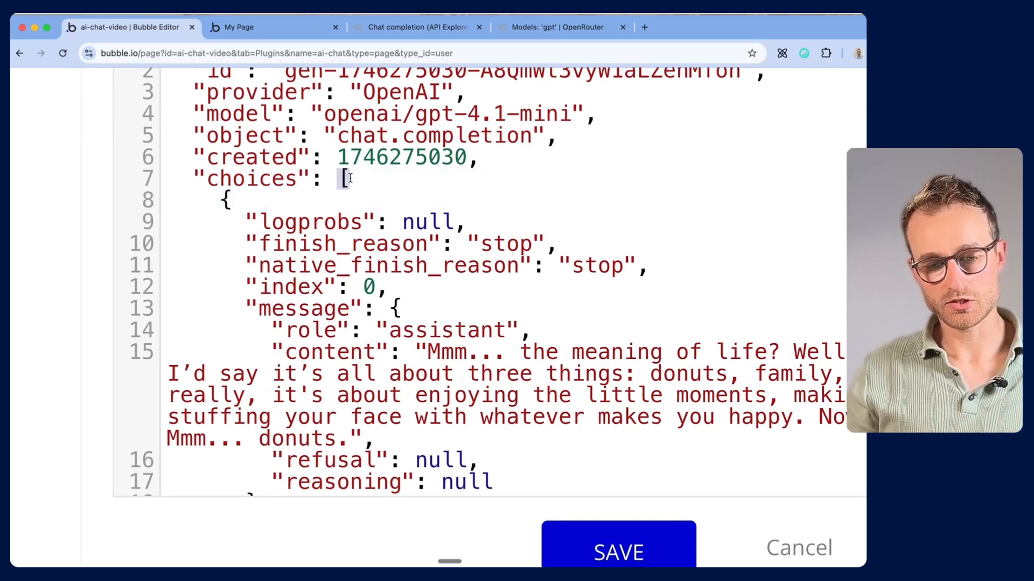
{"action": "scroll", "coordinate": [350, 178], "scroll_direction": "down", "scroll_amount": 5}
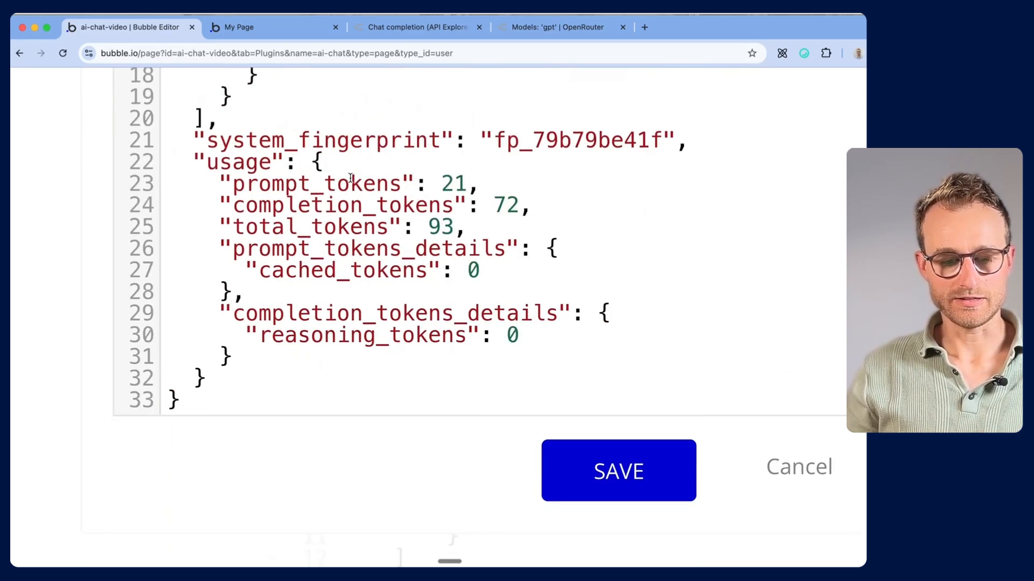
{"action": "scroll", "coordinate": [230, 278], "scroll_direction": "up", "scroll_amount": 2}
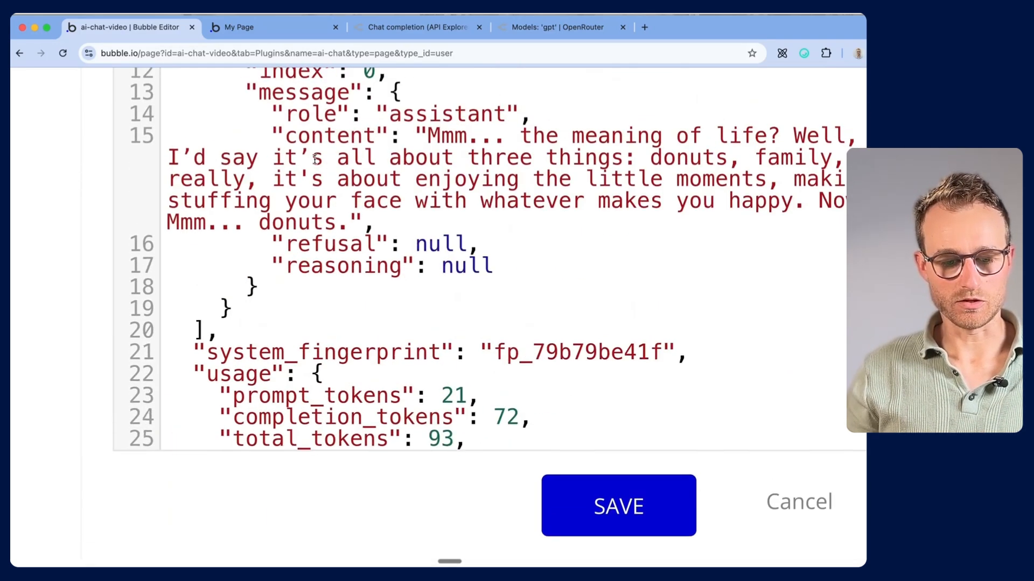
{"action": "left_click", "coordinate": [195, 326]}
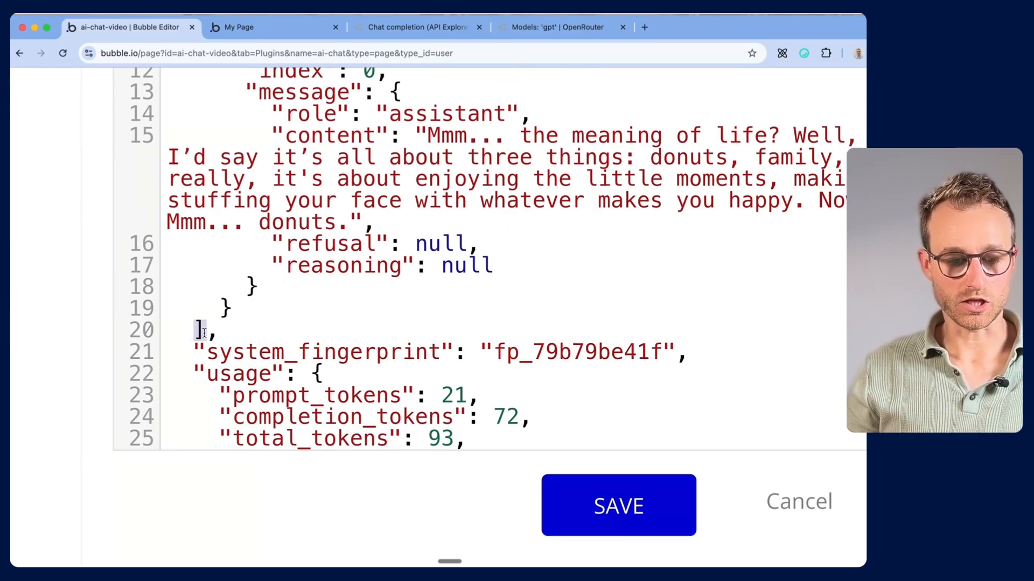
{"action": "scroll", "coordinate": [203, 332], "scroll_direction": "up", "scroll_amount": 5}
{"action": "left_click", "coordinate": [343, 207]}
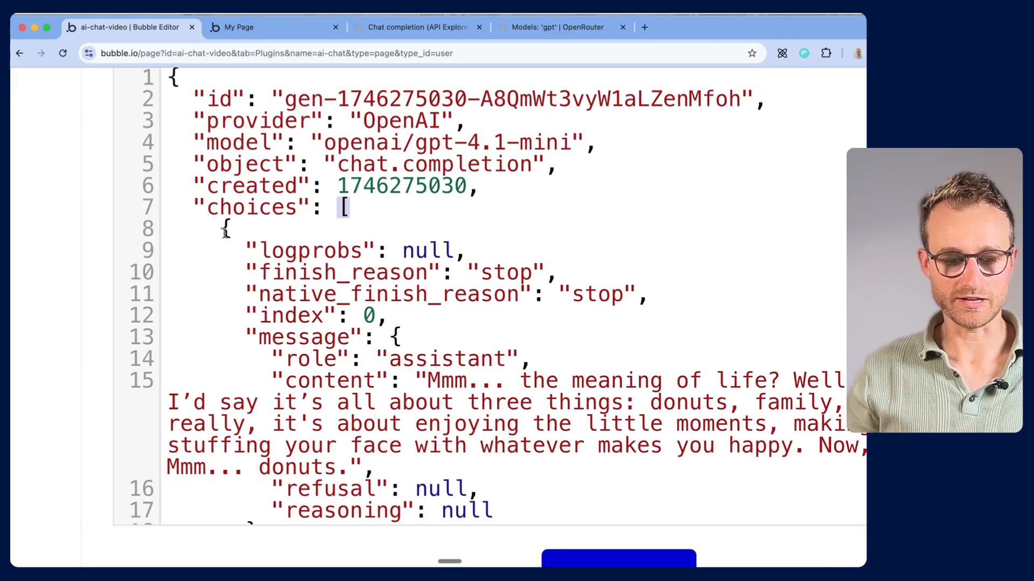
Step: Examine the item inside the choices list, tracing the path from choices through message to content
{"action": "left_click_drag", "start_coordinate": [221, 230], "coordinate": [313, 396]}
{"action": "scroll", "coordinate": [316, 393], "scroll_direction": "down", "scroll_amount": 5}
{"action": "scroll", "coordinate": [316, 392], "scroll_direction": "up", "scroll_amount": 5}
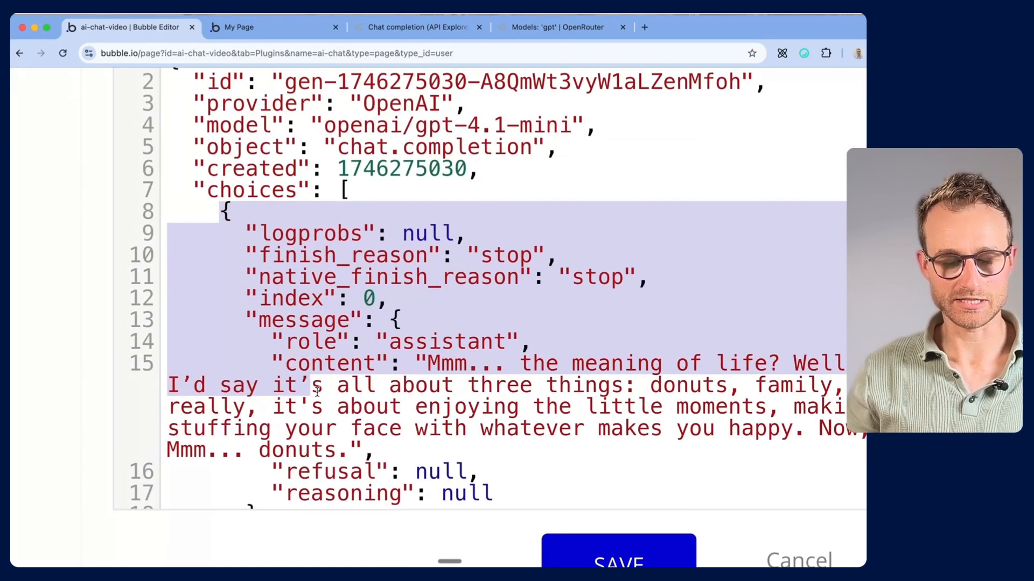
{"action": "left_click", "coordinate": [351, 361]}
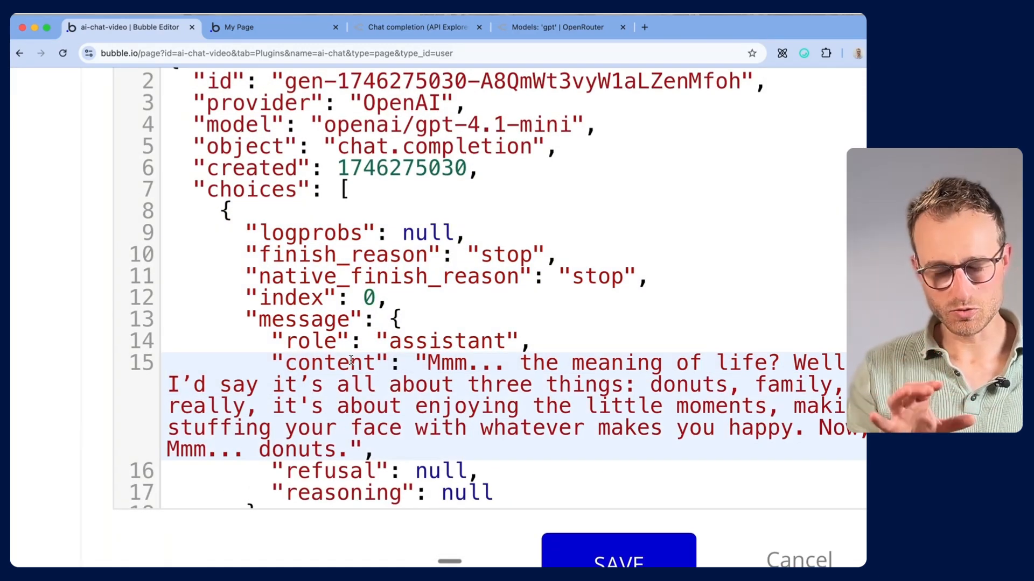
{"action": "scroll", "coordinate": [345, 382], "scroll_direction": "down", "scroll_amount": 5}
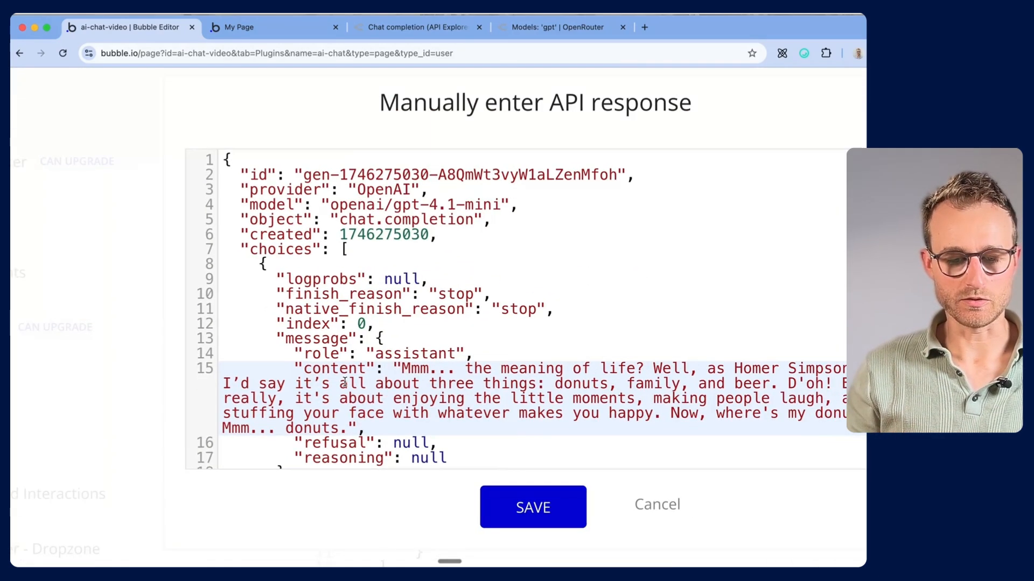
{"action": "scroll", "coordinate": [334, 419], "scroll_direction": "down", "scroll_amount": 2}
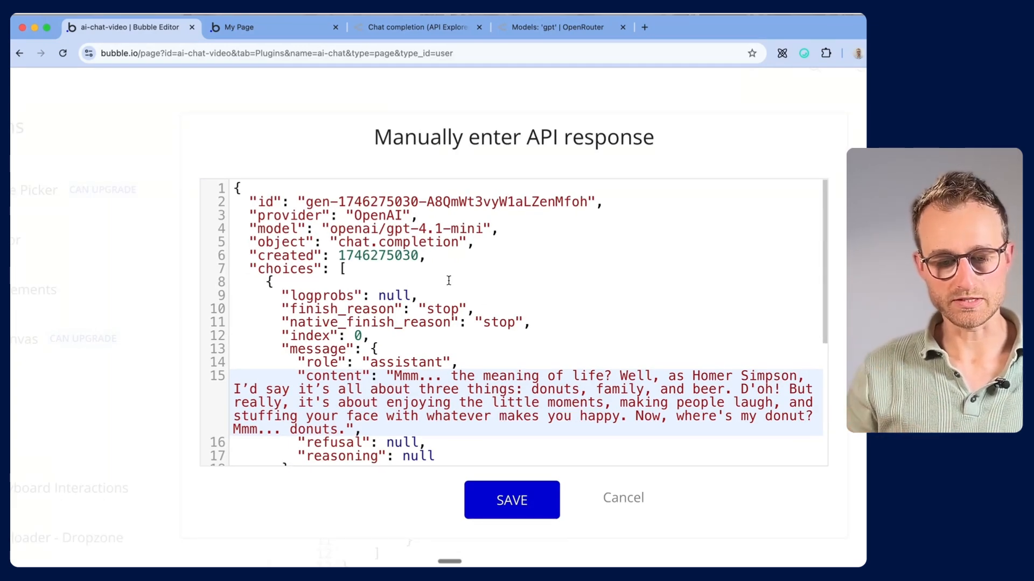
{"action": "scroll", "coordinate": [449, 280], "scroll_direction": "down", "scroll_amount": 3}
{"action": "scroll", "coordinate": [366, 257], "scroll_direction": "up", "scroll_amount": 3}
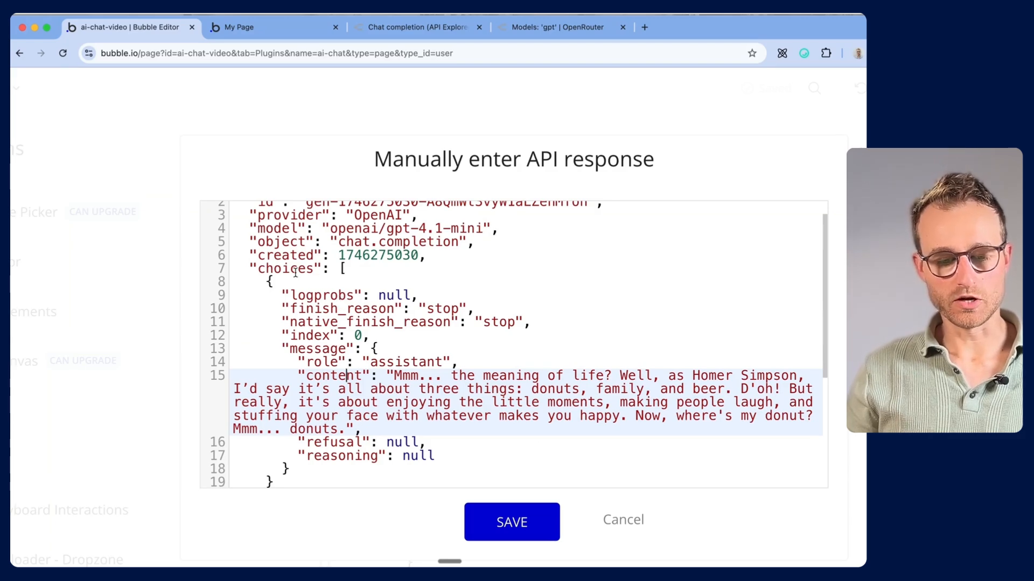
{"action": "left_click_drag", "start_coordinate": [253, 268], "coordinate": [435, 456]}
{"action": "scroll", "coordinate": [378, 292], "scroll_direction": "up", "scroll_amount": 1}
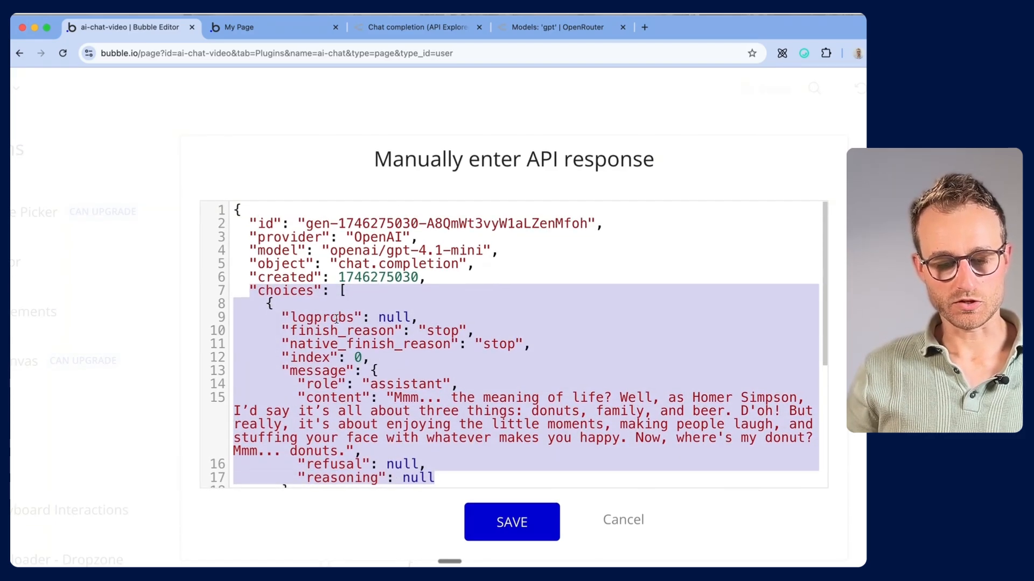
{"action": "scroll", "coordinate": [367, 351], "scroll_direction": "down", "scroll_amount": 3}
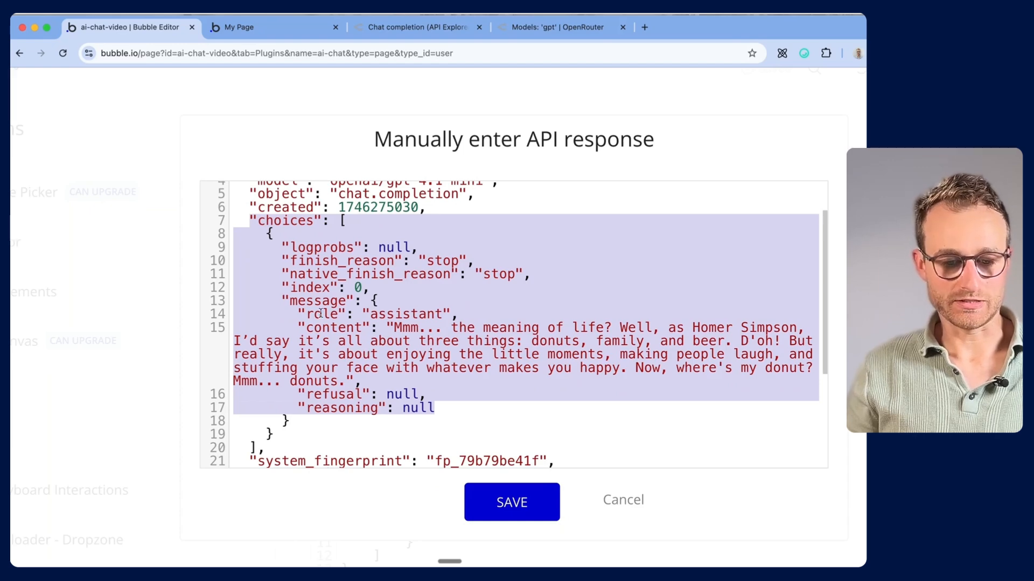
{"action": "left_click", "coordinate": [350, 302]}
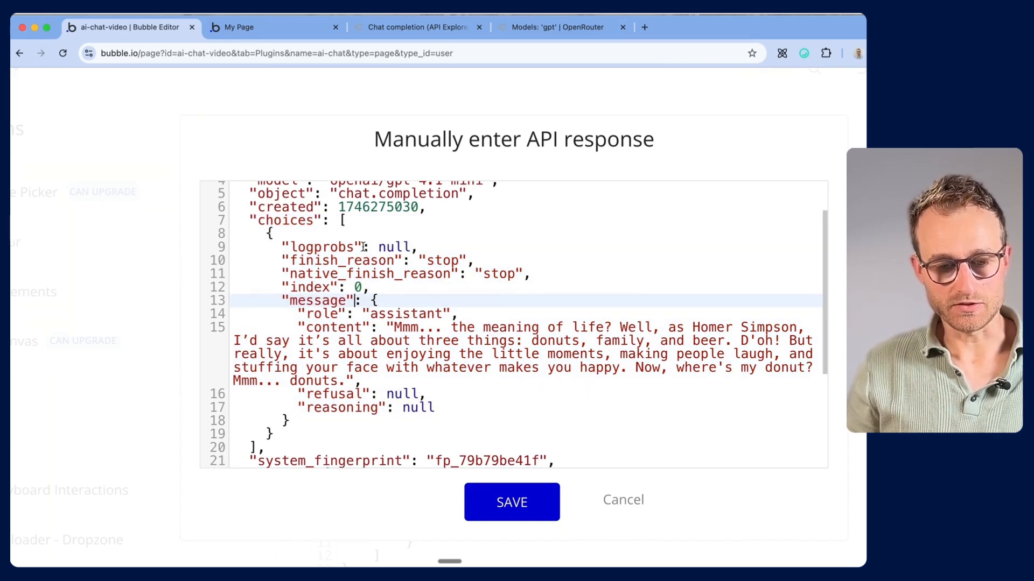
{"action": "double_click", "coordinate": [318, 297]}
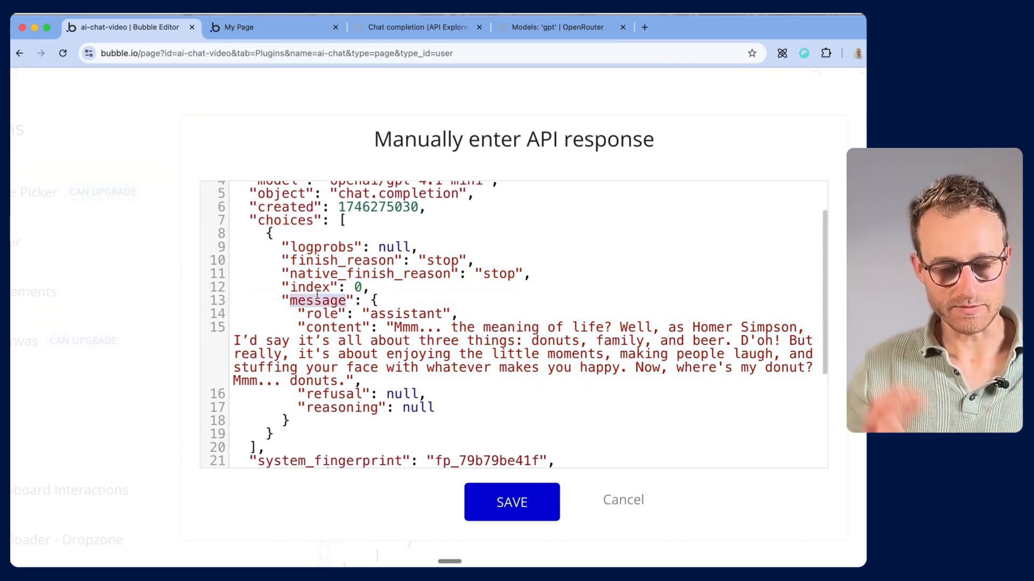
{"action": "double_click", "coordinate": [323, 327]}
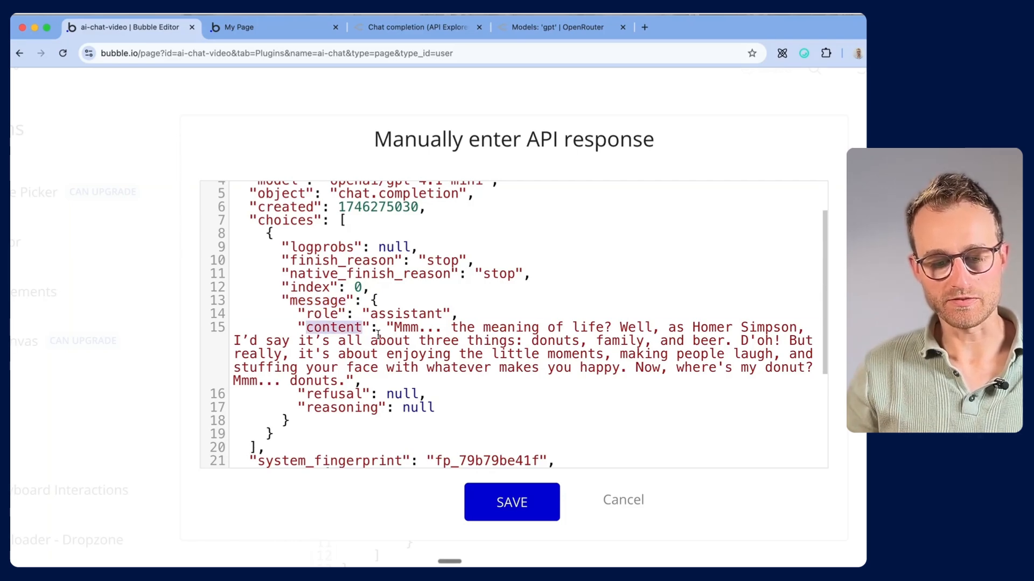
Step: Return to the Button Send workflow and clear the existing text expression from the assistant message's Content field in the Create a new Message action
{"action": "left_click", "coordinate": [628, 504]}
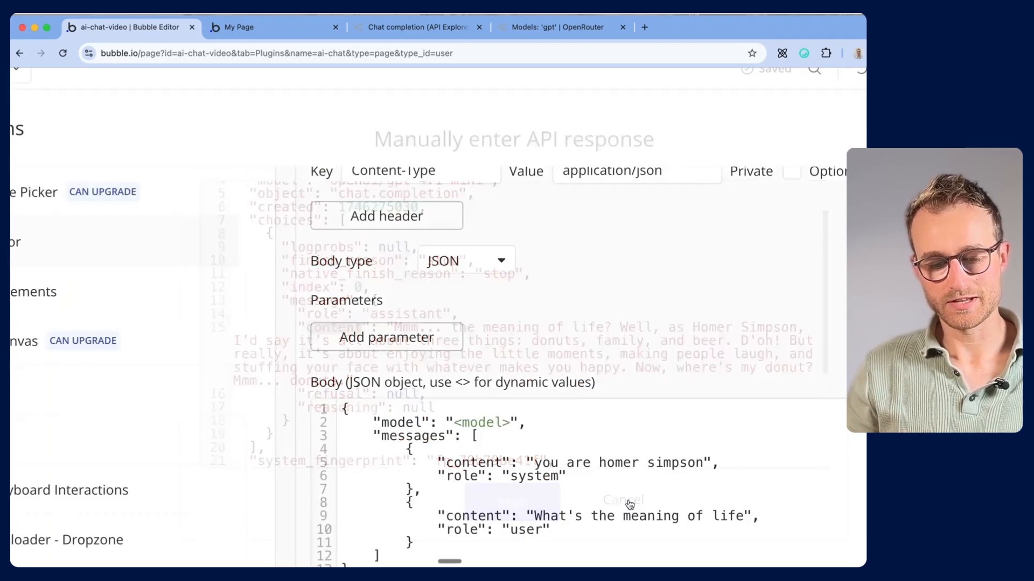
{"action": "key", "text": "super+0"}
{"action": "left_click", "coordinate": [19, 131]}
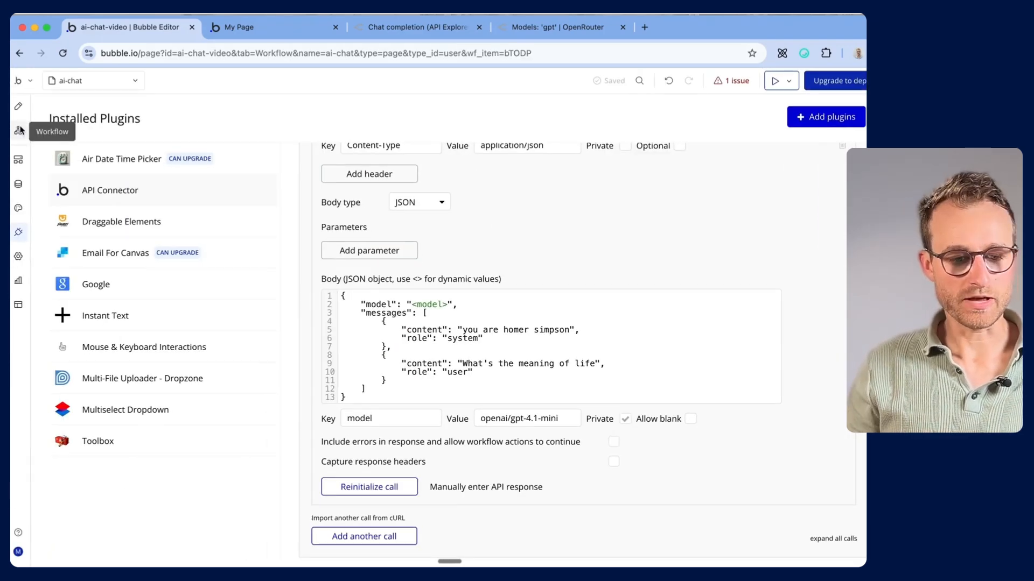
{"action": "left_click", "coordinate": [216, 204]}
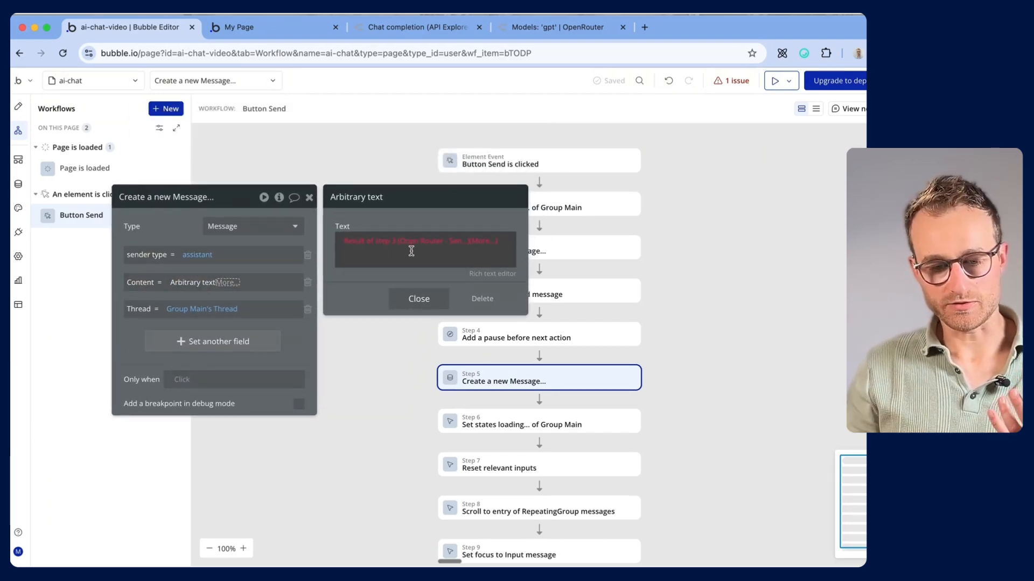
{"action": "scroll", "coordinate": [412, 251], "scroll_direction": "up", "scroll_amount": 4}
{"action": "scroll", "coordinate": [411, 249], "scroll_direction": "down", "scroll_amount": 4}
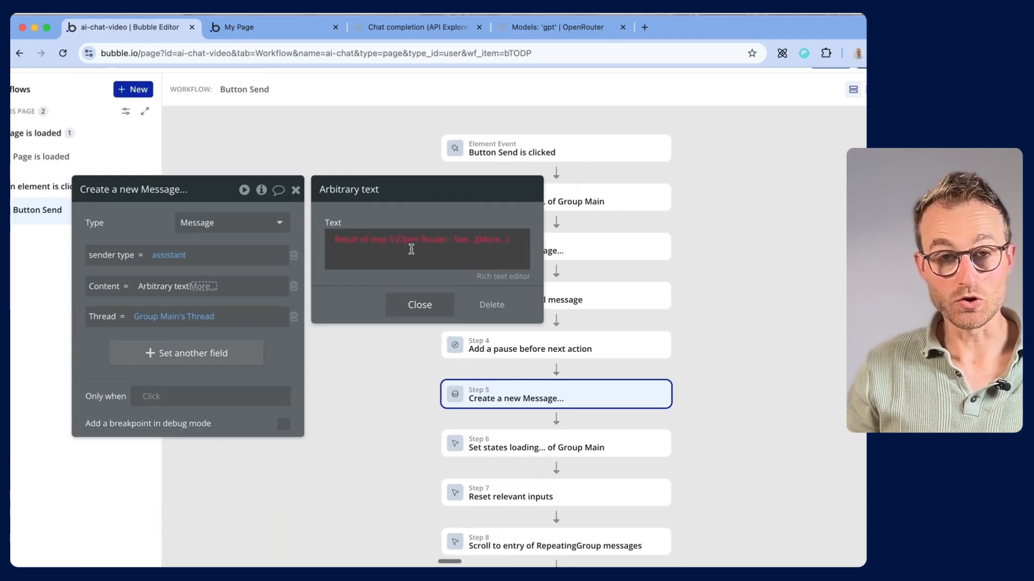
{"action": "right_click", "coordinate": [156, 291]}
{"action": "left_click", "coordinate": [240, 288]}
{"action": "left_click", "coordinate": [155, 286]}
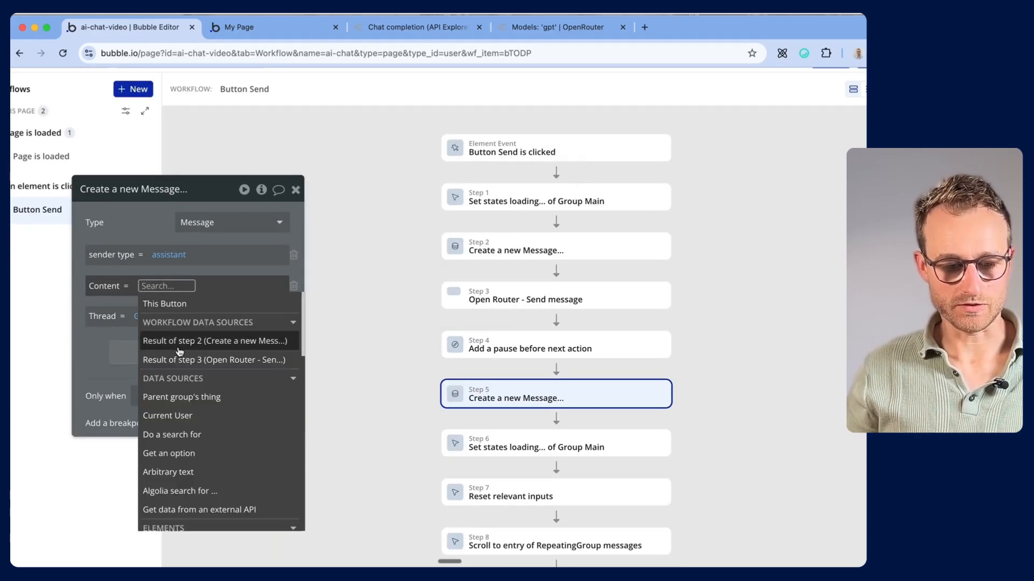
Step: Set the assistant message's Content to Result of step 3 (Open Router - Send message)'s choices:first item's message content, comparing it with the API response
{"action": "left_click", "coordinate": [214, 360]}
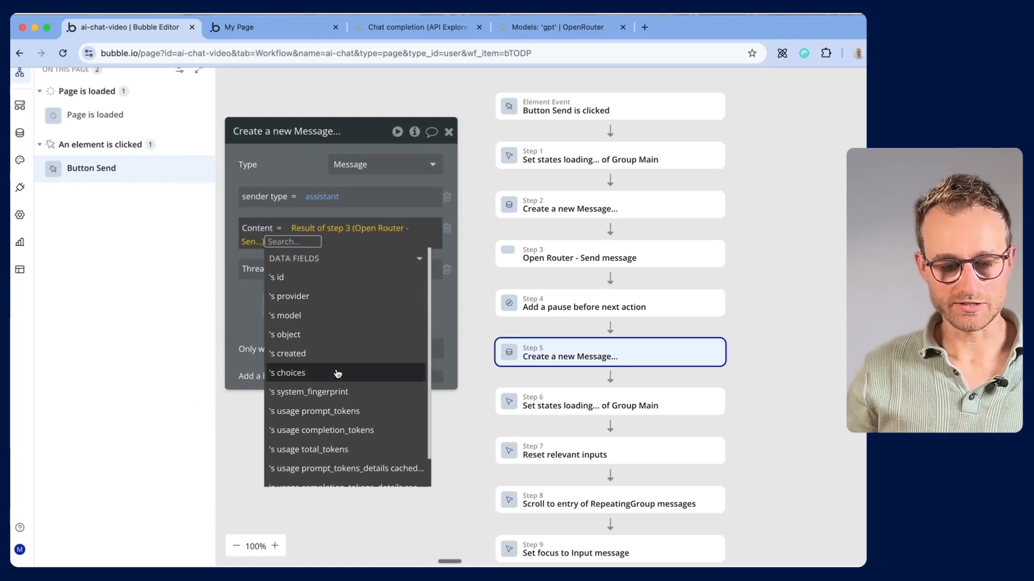
{"action": "scroll", "coordinate": [338, 373], "scroll_direction": "up", "scroll_amount": 4}
{"action": "scroll", "coordinate": [338, 373], "scroll_direction": "up", "scroll_amount": 1}
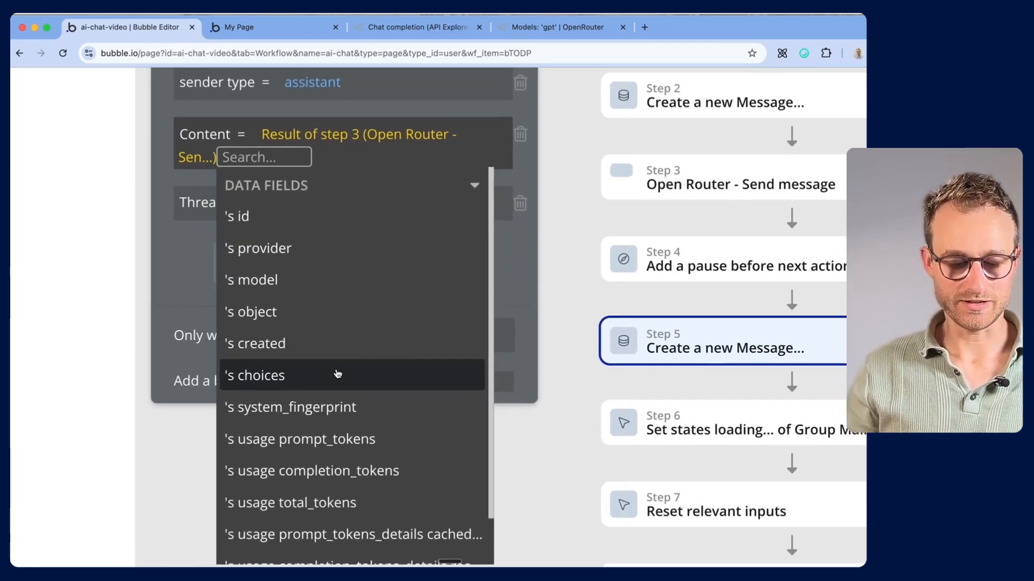
{"action": "left_click", "coordinate": [337, 373]}
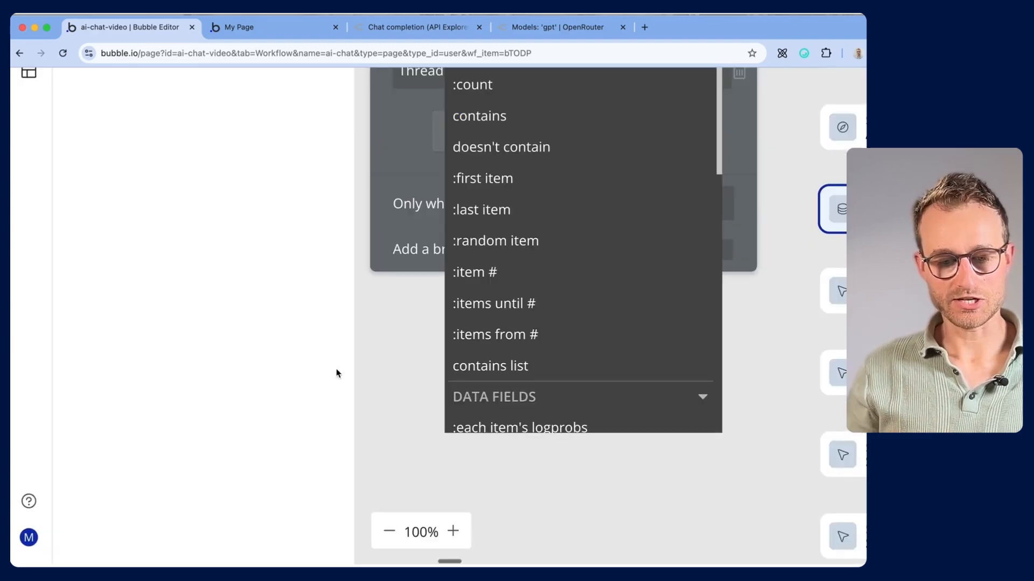
{"action": "scroll", "coordinate": [338, 328], "scroll_direction": "down", "scroll_amount": 5}
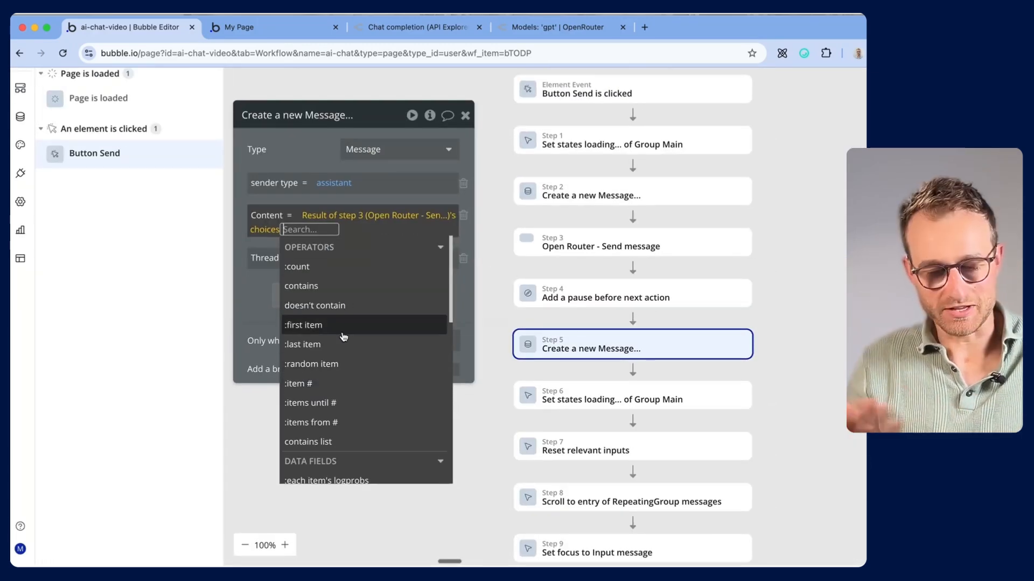
{"action": "mouse_move", "coordinate": [343, 337]}
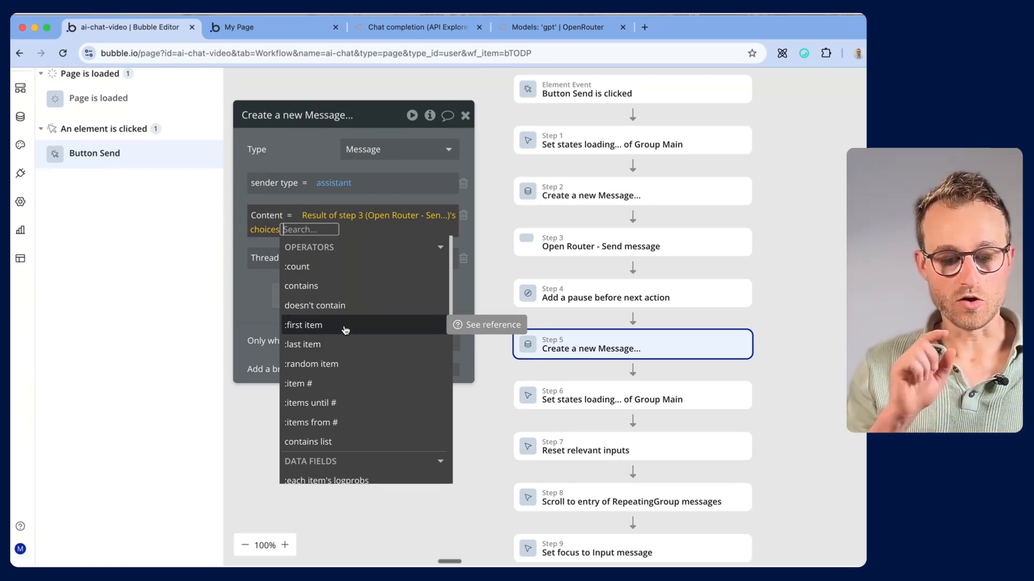
{"action": "left_click", "coordinate": [345, 326]}
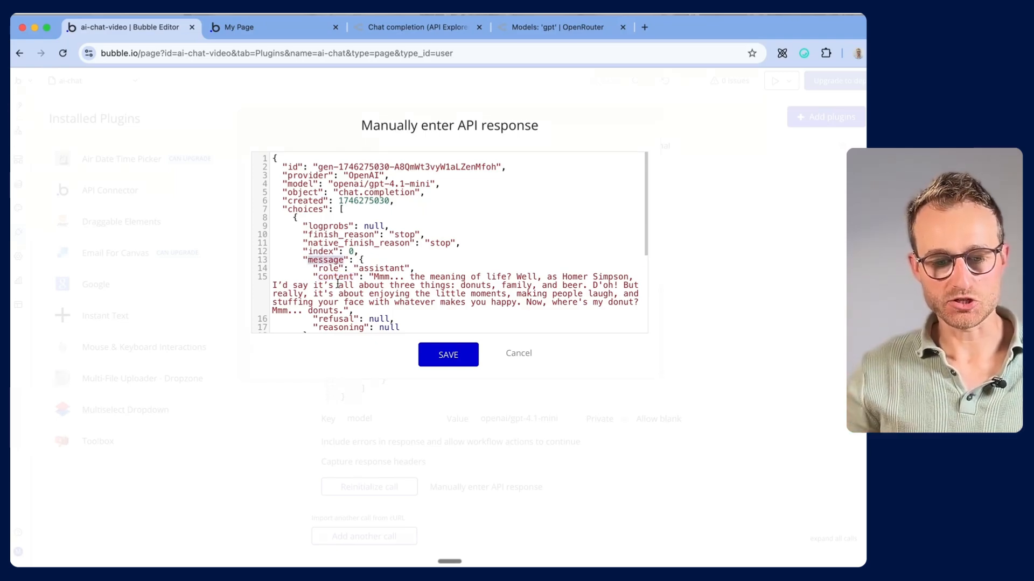
{"action": "left_click_drag", "start_coordinate": [369, 276], "coordinate": [340, 308]}
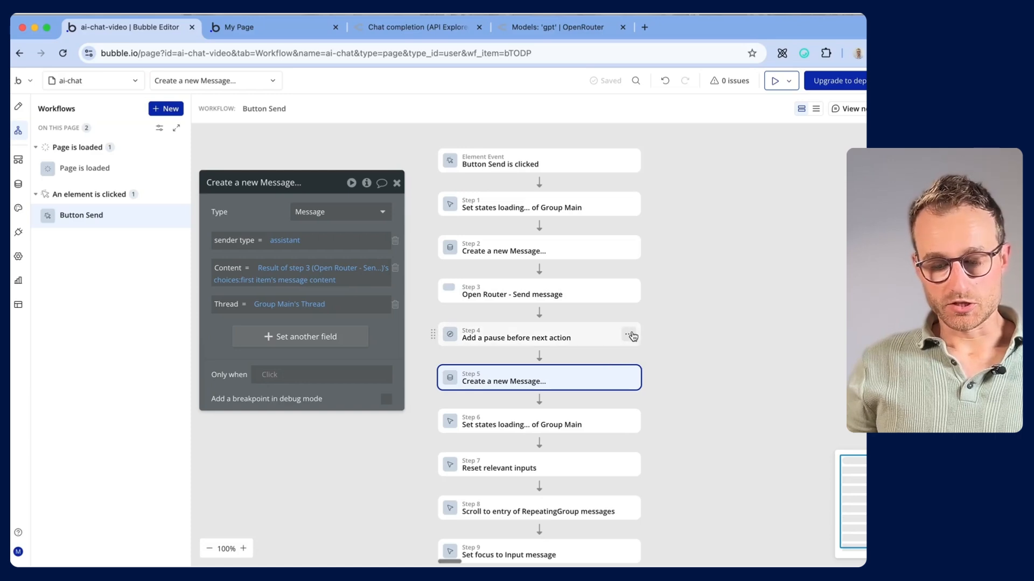
Step: Delete the Add a pause before next action step from the Button Send workflow
{"action": "left_click", "coordinate": [571, 340]}
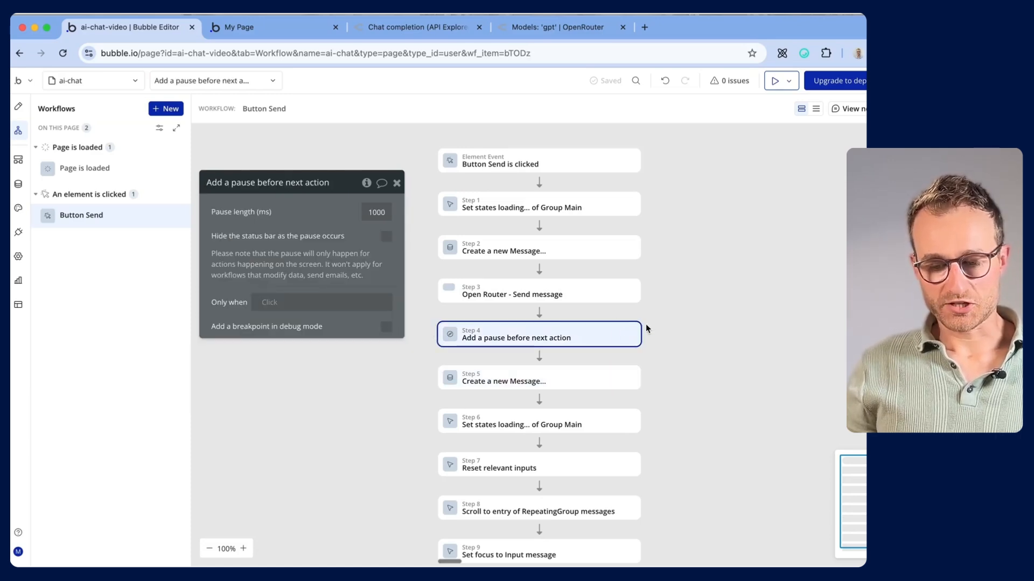
{"action": "left_click", "coordinate": [632, 333]}
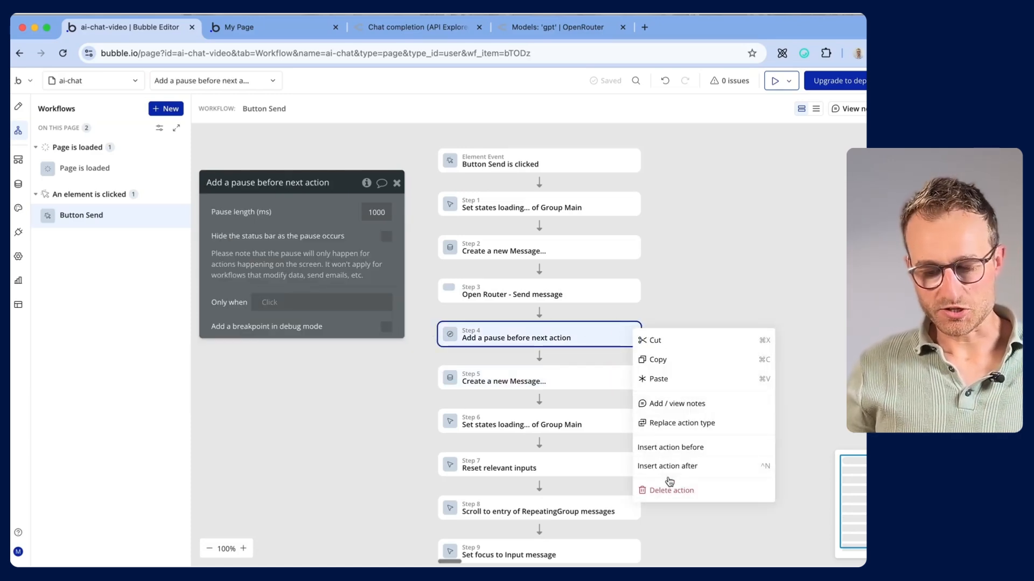
{"action": "left_click", "coordinate": [678, 491]}
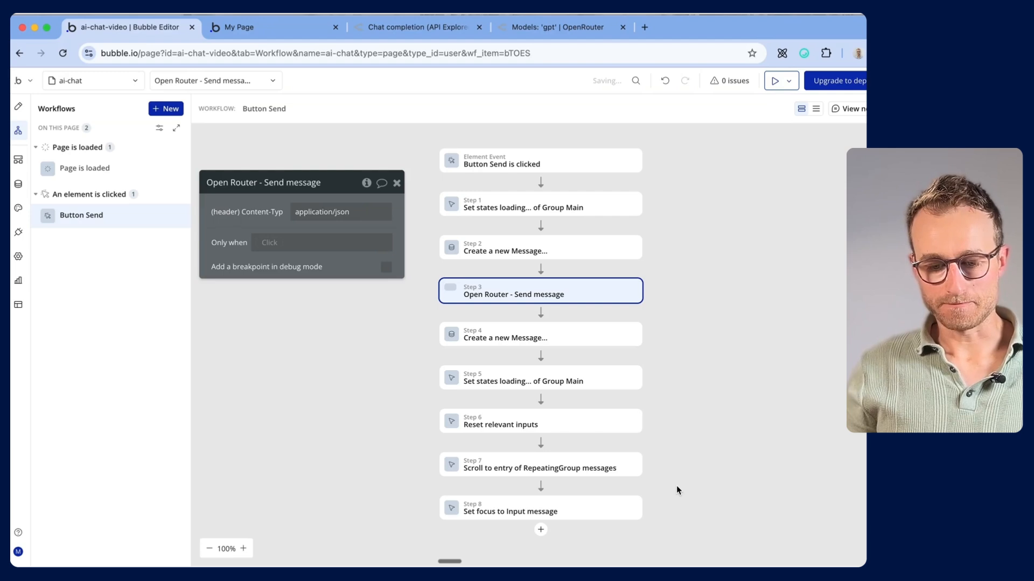
Step: On the chat preview page, send the test messages "What is the meaning of life" and "What's your wife's name?"
{"action": "left_click", "coordinate": [259, 27]}
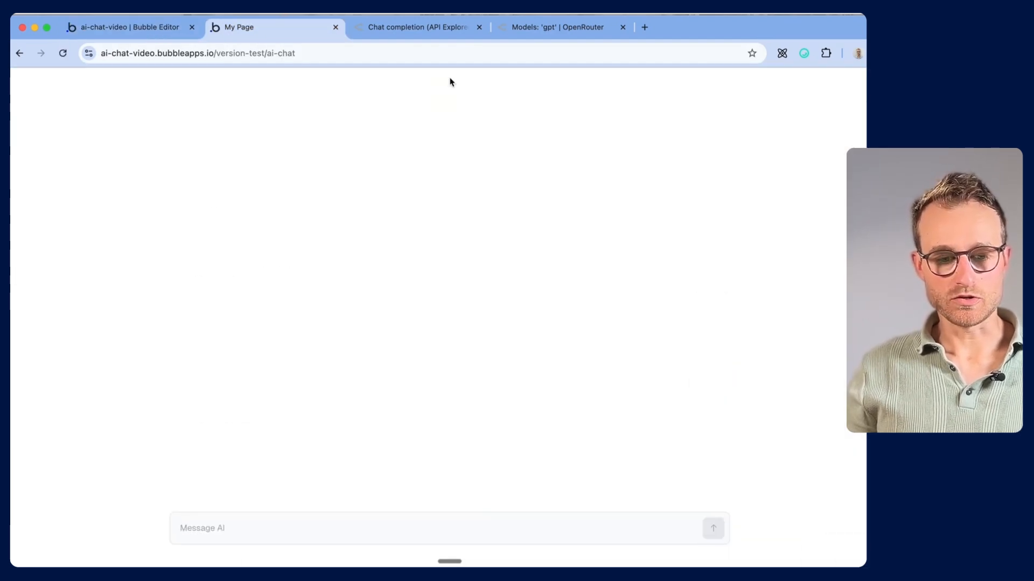
{"action": "left_click", "coordinate": [238, 523]}
{"action": "type", "text": "What is the meani"}
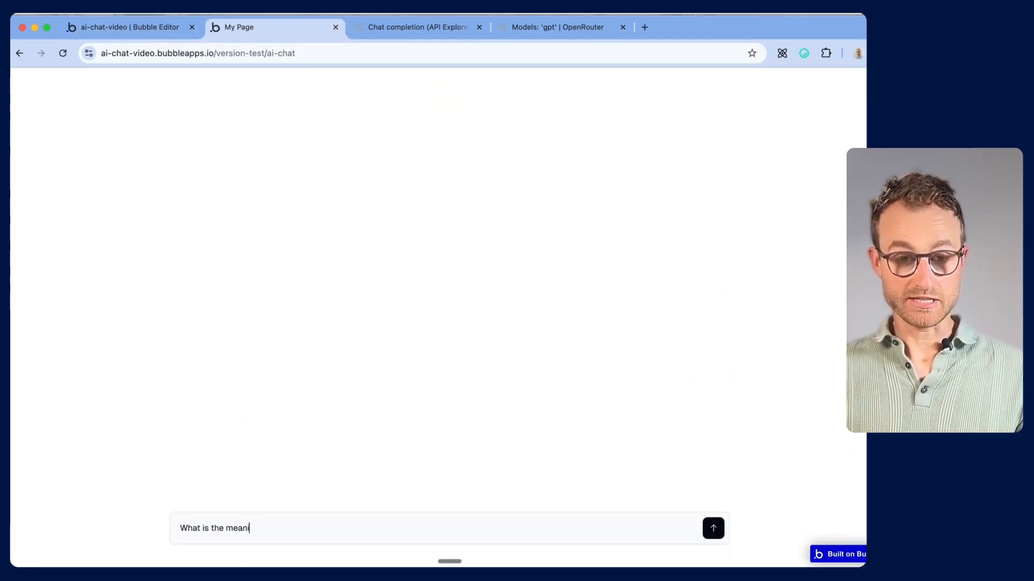
{"action": "type", "text": "ng of life"}
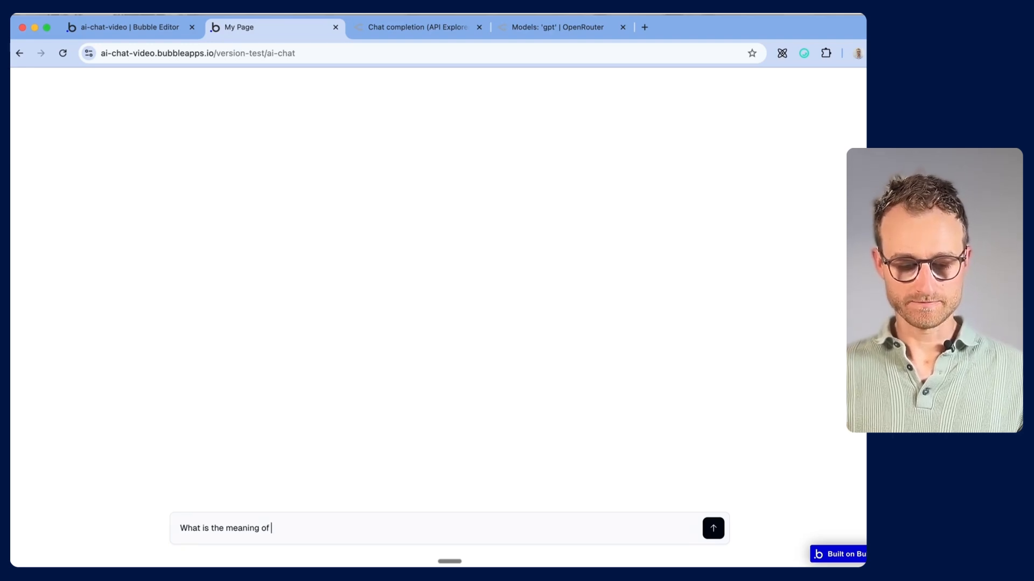
{"action": "key", "text": "Return"}
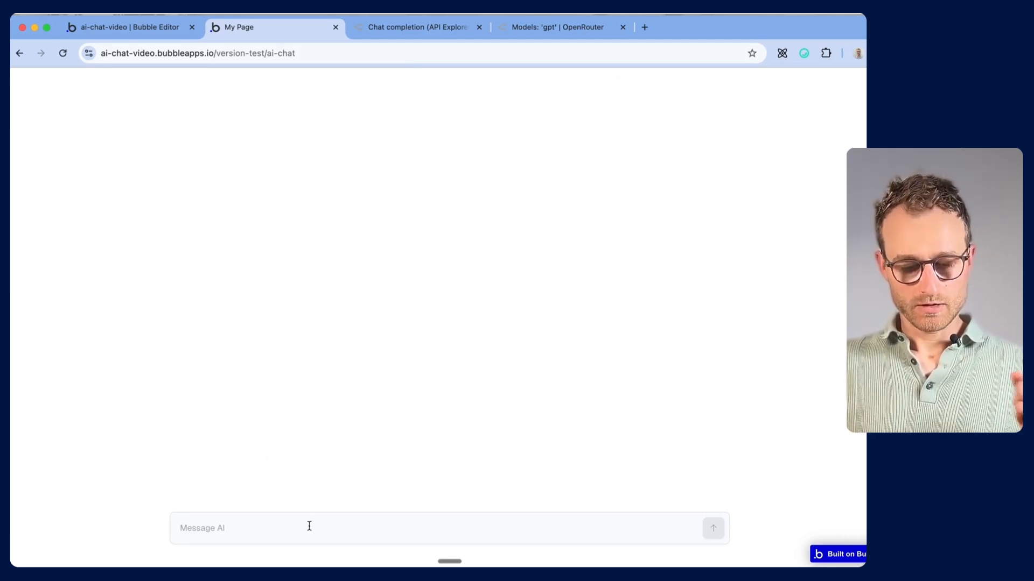
{"action": "type", "text": "W"}
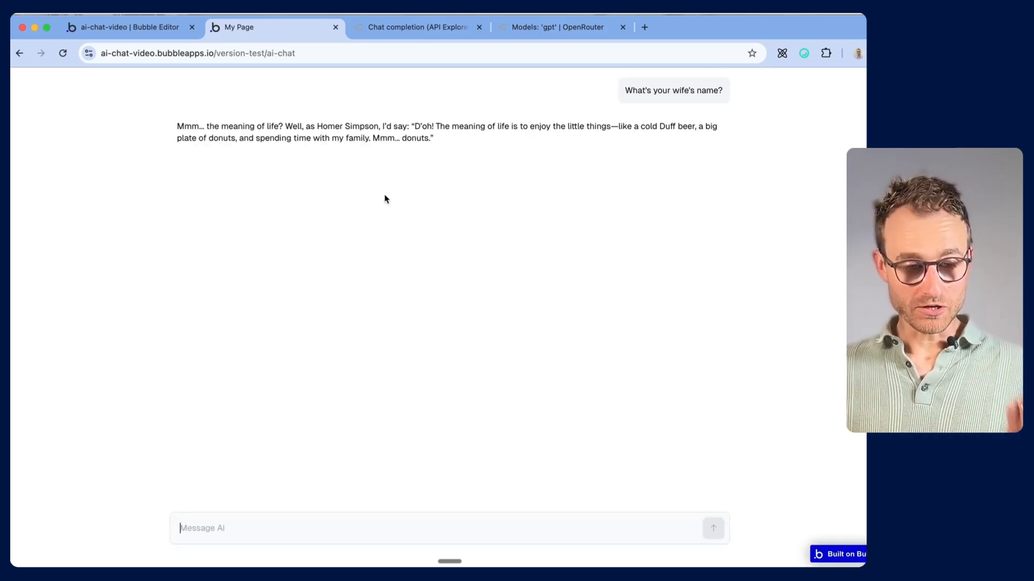
Step: Examine the hard-coded user message content in the Send message call's JSON body in the API Connector
{"action": "left_click", "coordinate": [148, 26]}
{"action": "scroll", "coordinate": [529, 353], "scroll_direction": "up", "scroll_amount": 3}
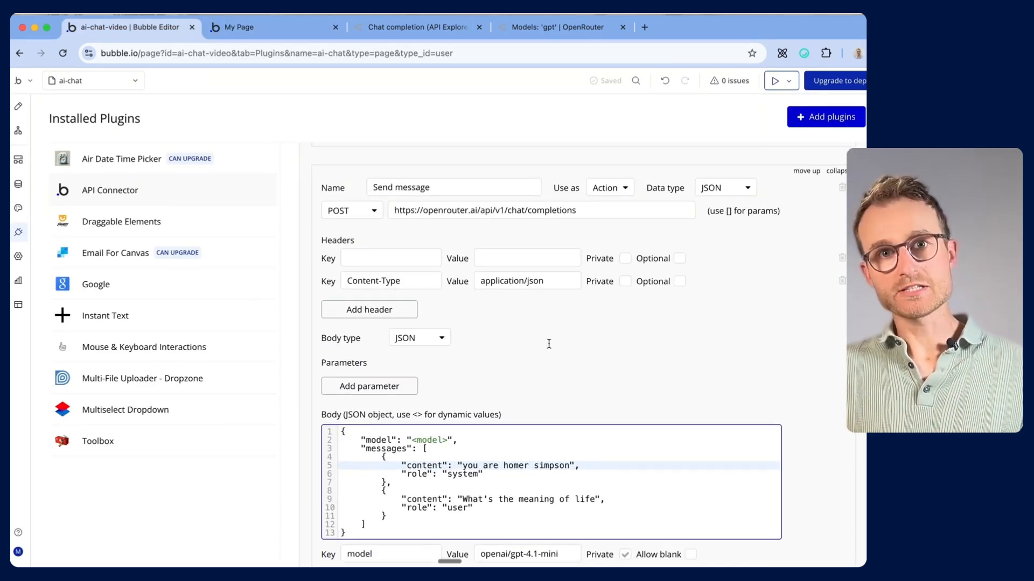
{"action": "scroll", "coordinate": [547, 342], "scroll_direction": "down", "scroll_amount": 2}
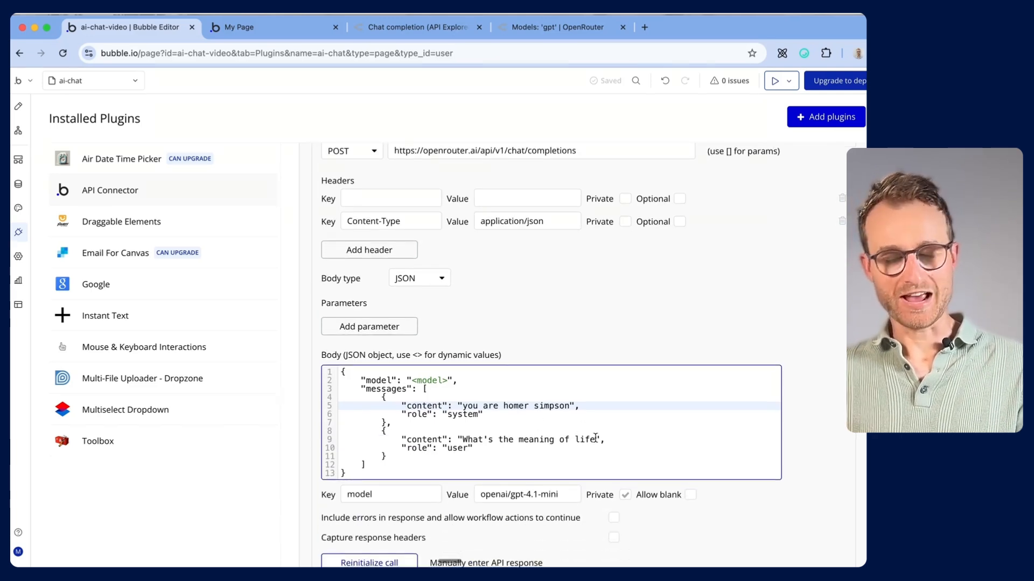
{"action": "left_click_drag", "start_coordinate": [595, 437], "coordinate": [459, 440]}
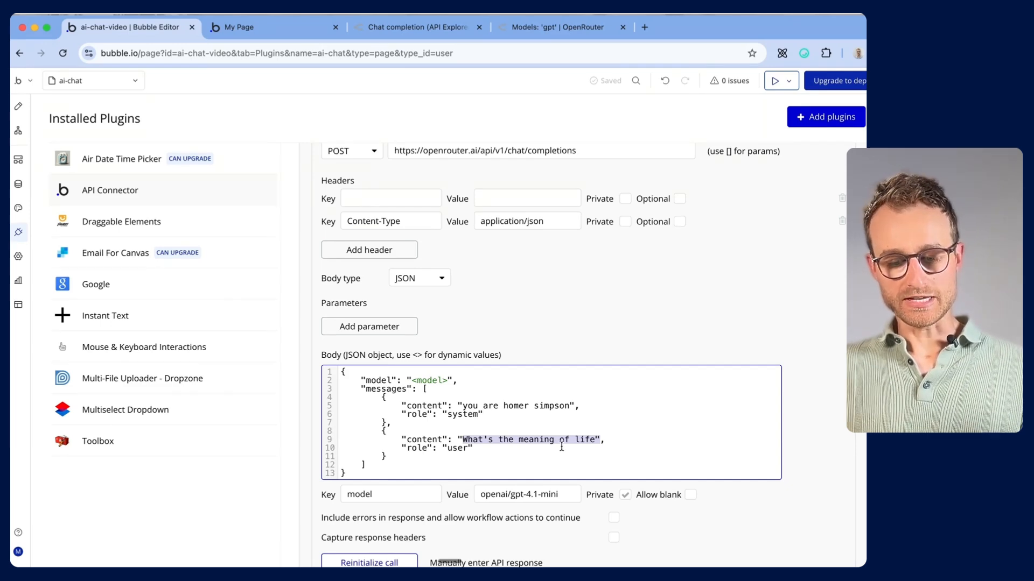
Step: Enter the sample text "sdsds" in the chat preview's message input without sending it, and return to the API call settings
{"action": "left_click", "coordinate": [269, 31]}
{"action": "left_click", "coordinate": [322, 526]}
{"action": "type", "text": "sdsds"}
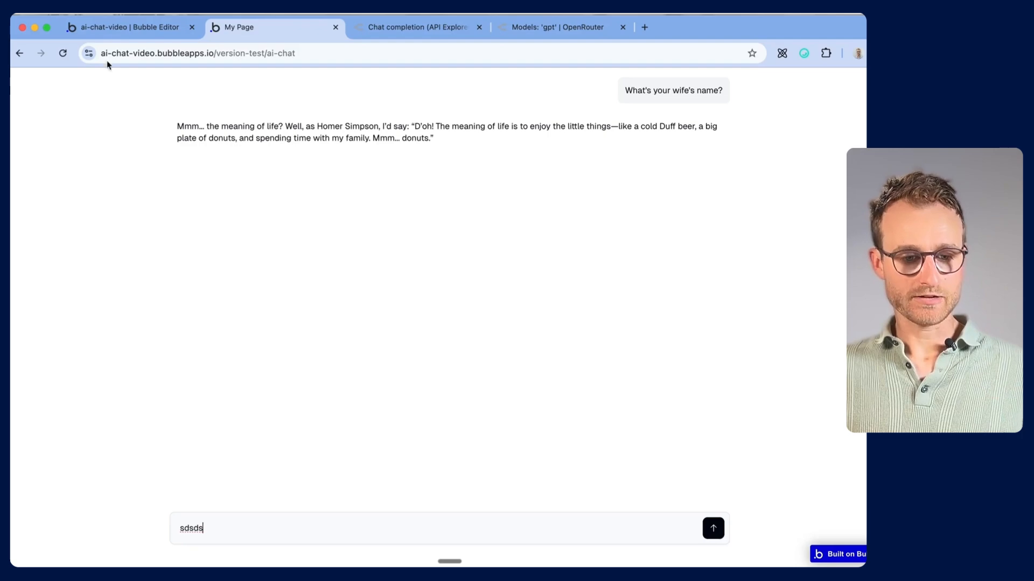
{"action": "left_click", "coordinate": [135, 31]}
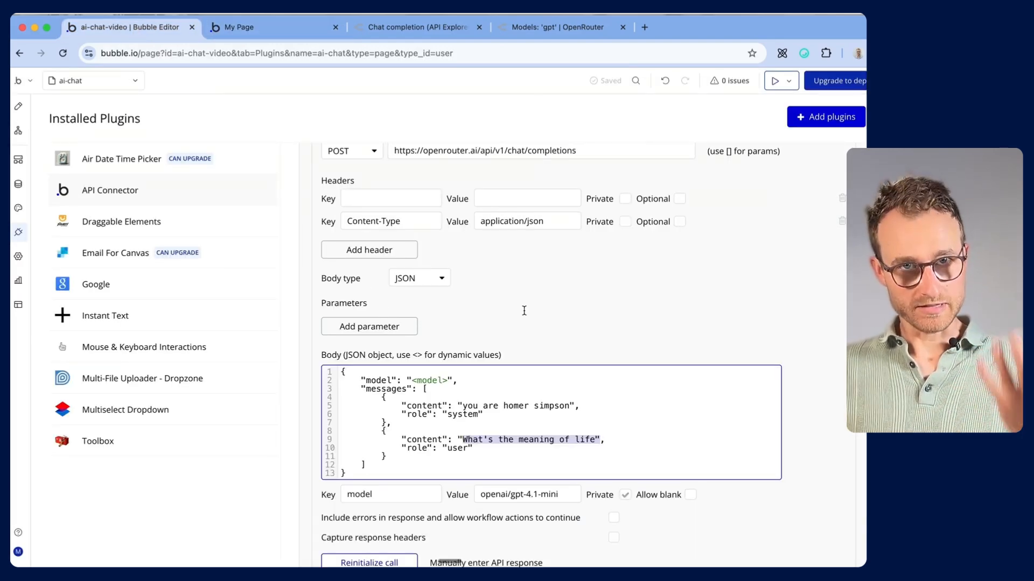
Step: Replace the user role's content in the JSON body with the dynamic value <user message>, and make that parameter non-private with a blank value
{"action": "scroll", "coordinate": [524, 310], "scroll_direction": "up", "scroll_amount": 8}
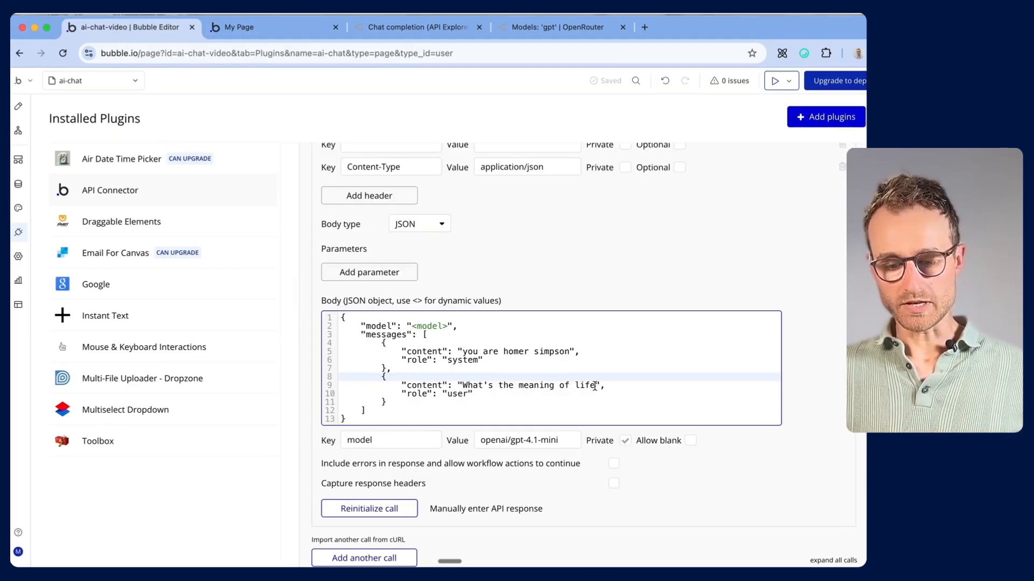
{"action": "left_click_drag", "start_coordinate": [599, 384], "coordinate": [459, 385]}
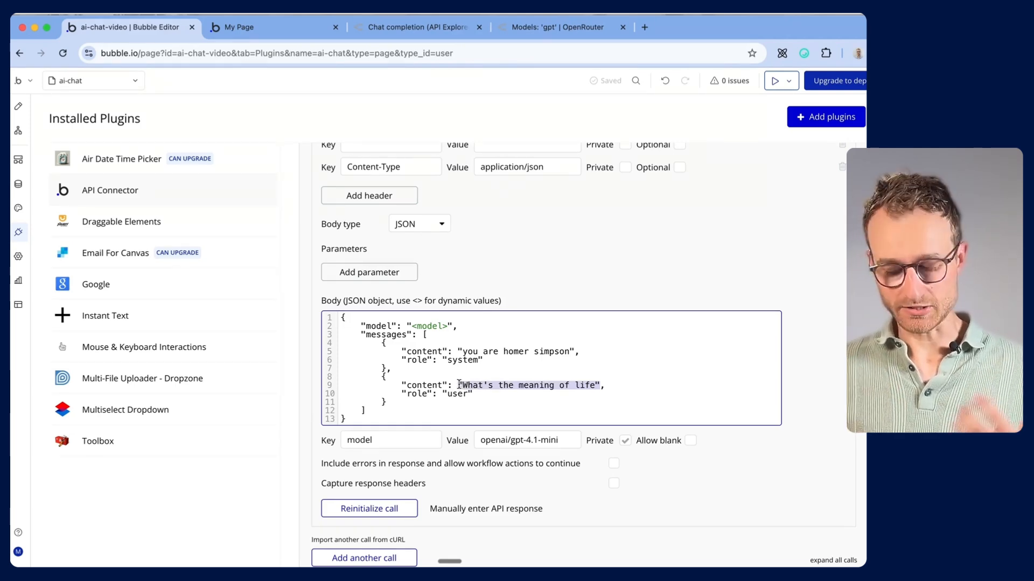
{"action": "type", "text": "<"}
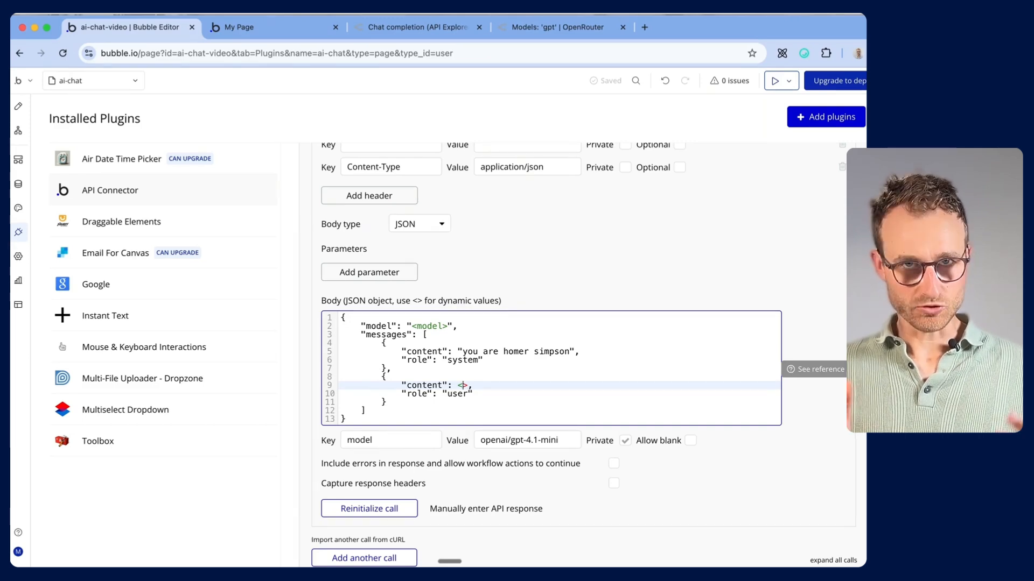
{"action": "type", "text": "user message"}
{"action": "left_click", "coordinate": [544, 347]}
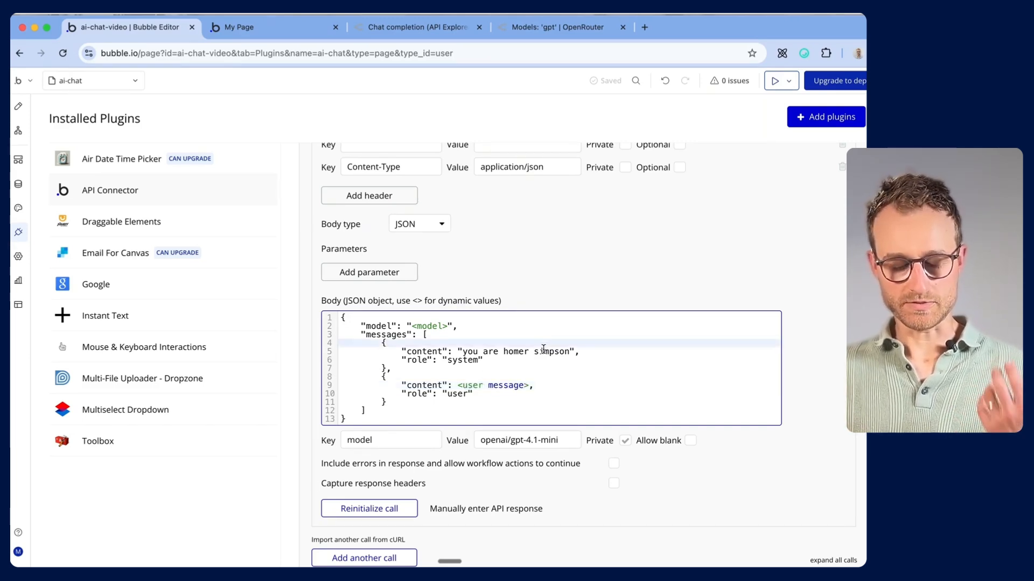
{"action": "left_click", "coordinate": [648, 480]}
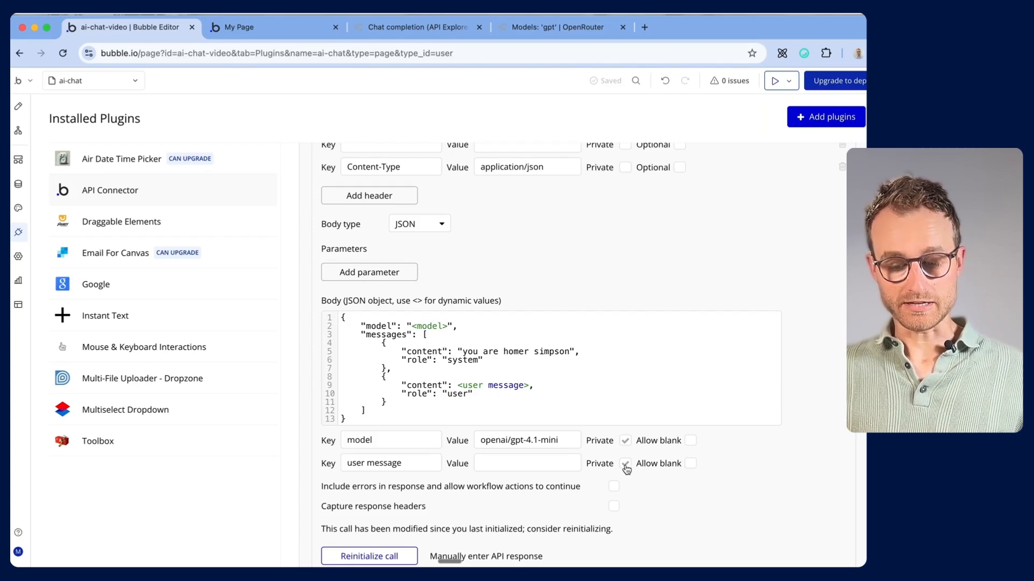
{"action": "left_click", "coordinate": [625, 464]}
{"action": "left_click", "coordinate": [521, 457]}
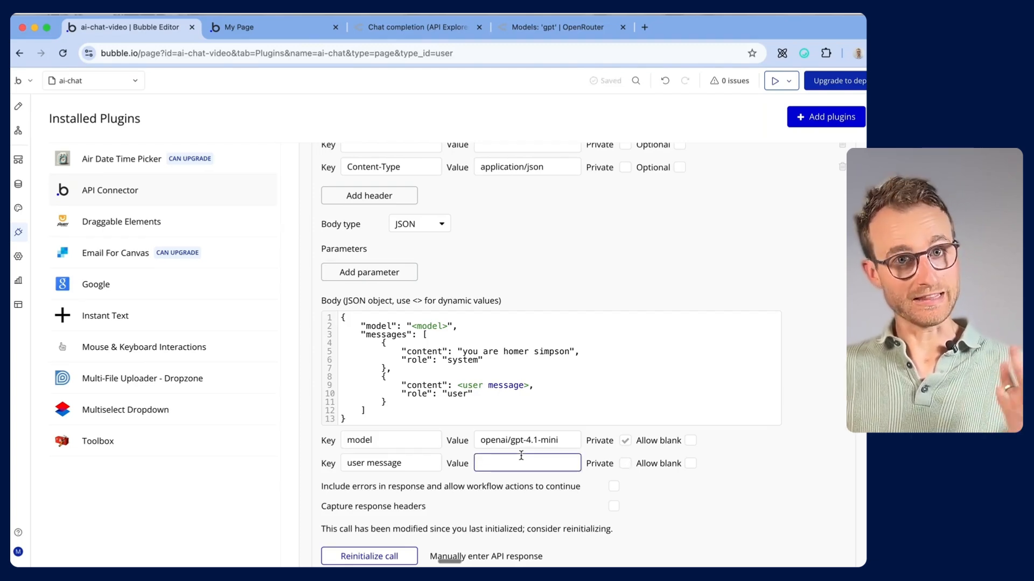
Step: Set the (body) user message of the Open Router - Send message workflow action to Input message's value
{"action": "left_click", "coordinate": [18, 130]}
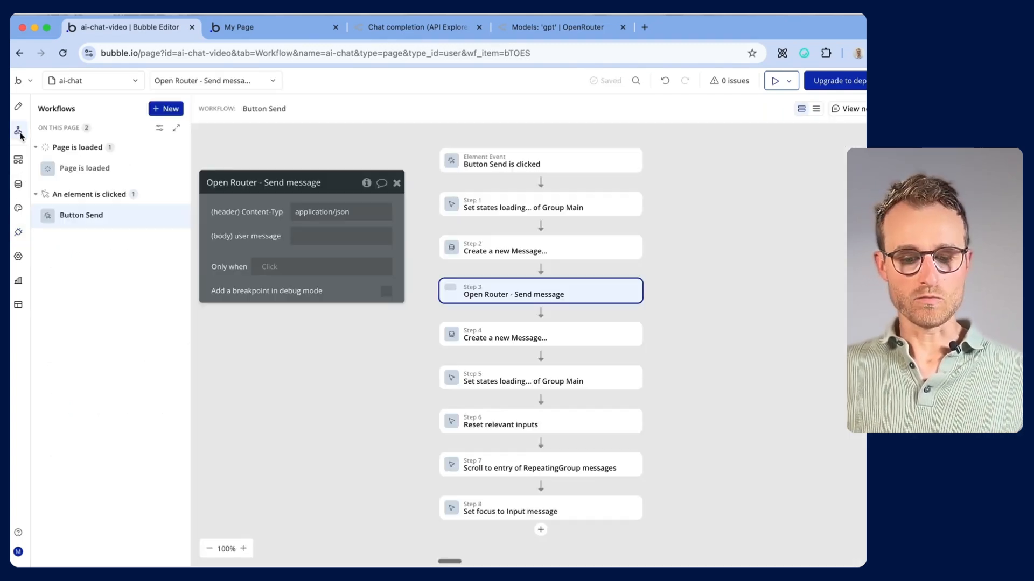
{"action": "left_click_drag", "start_coordinate": [253, 226], "coordinate": [277, 260]}
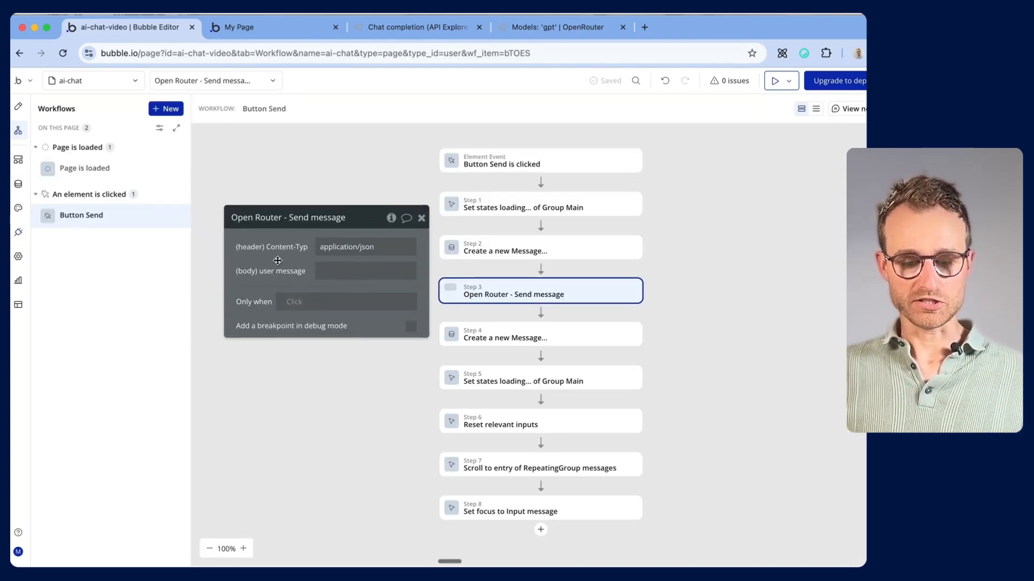
{"action": "left_click", "coordinate": [351, 271]}
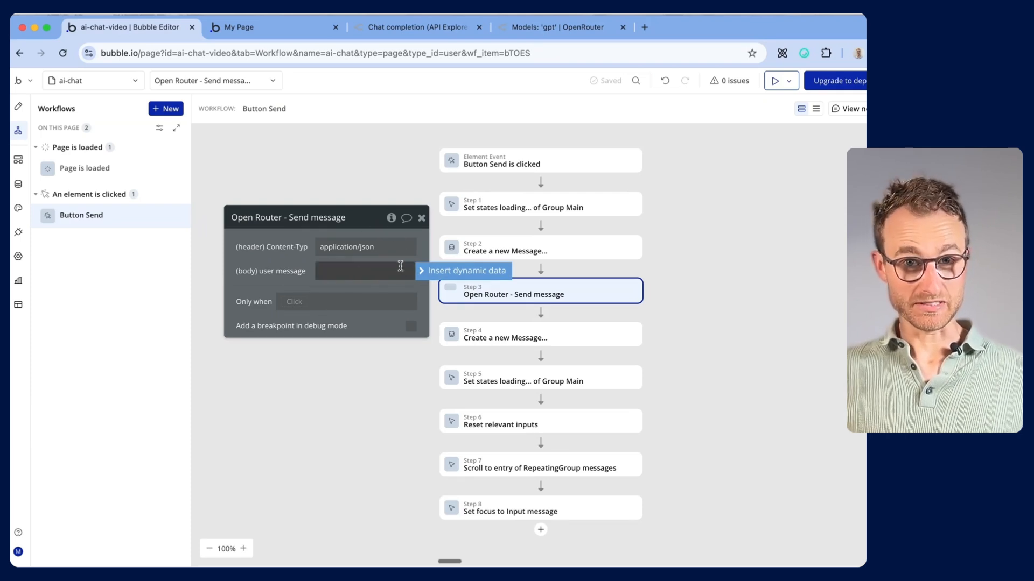
{"action": "left_click", "coordinate": [462, 270]}
{"action": "type", "text": "inpu"}
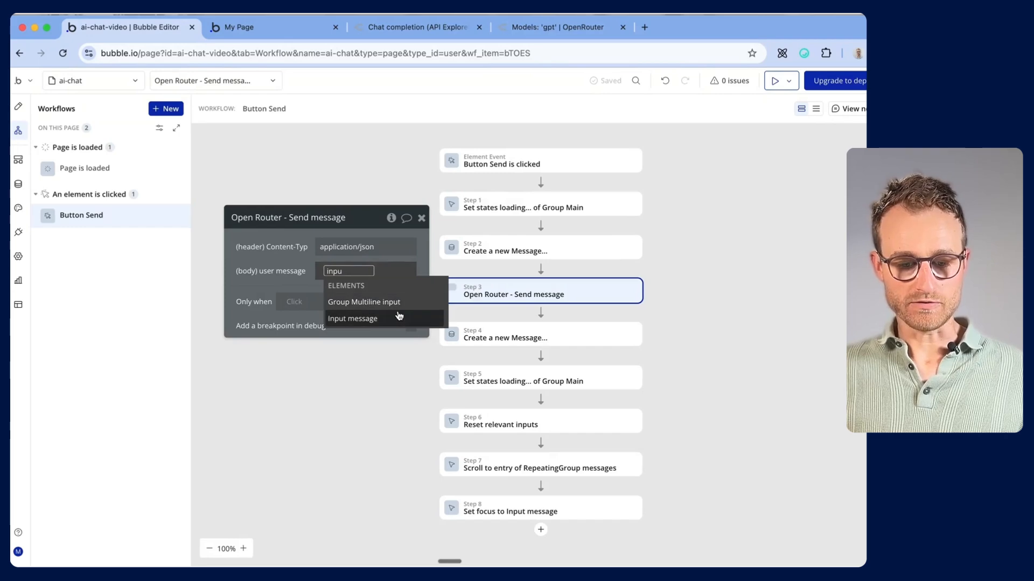
{"action": "left_click", "coordinate": [399, 318]}
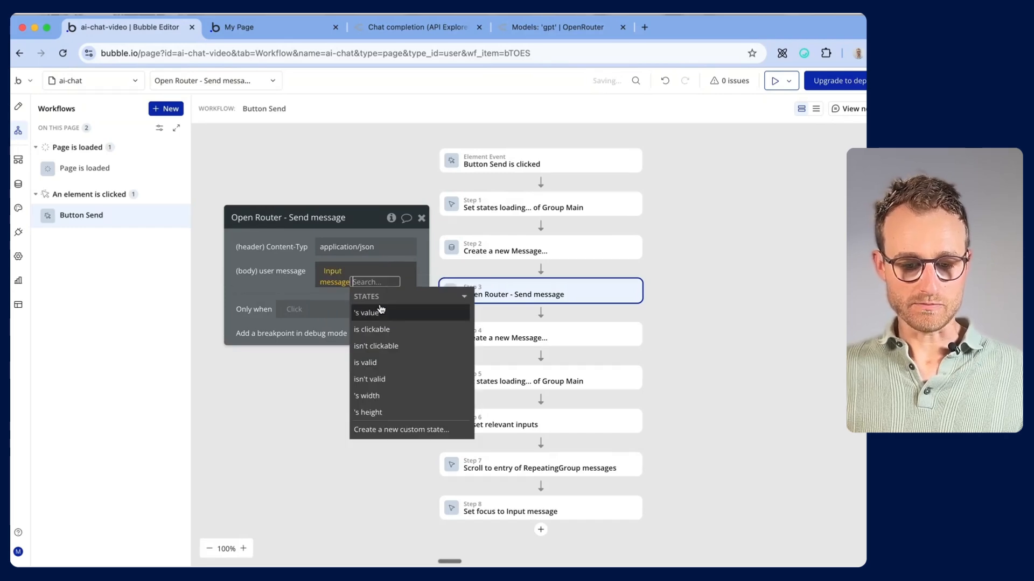
{"action": "left_click", "coordinate": [381, 302]}
Step: Check the message input element in the page design, and return to the Send message workflow action
{"action": "left_click", "coordinate": [17, 111]}
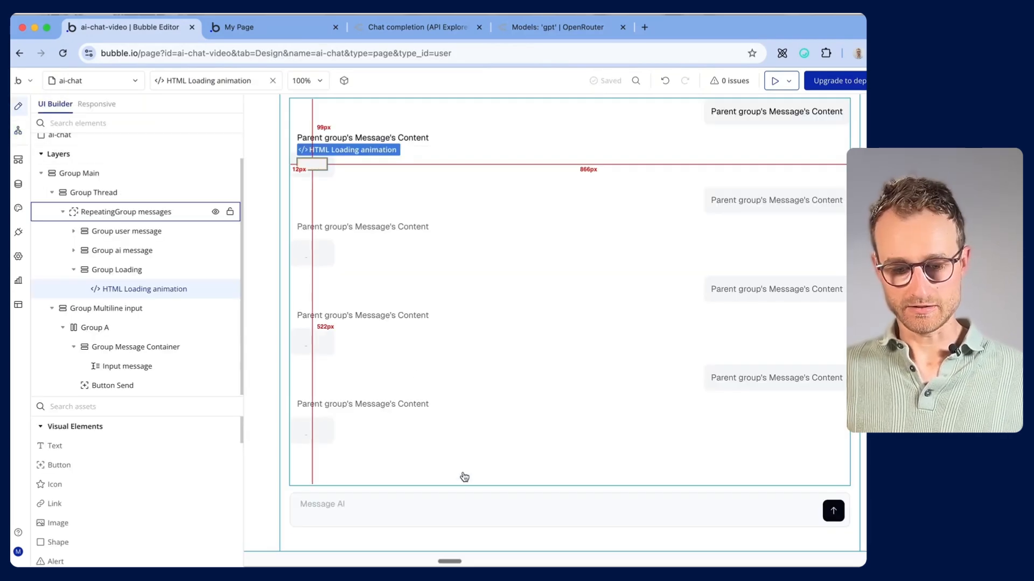
{"action": "left_click", "coordinate": [484, 503]}
{"action": "left_click_drag", "start_coordinate": [336, 255], "coordinate": [214, 248]}
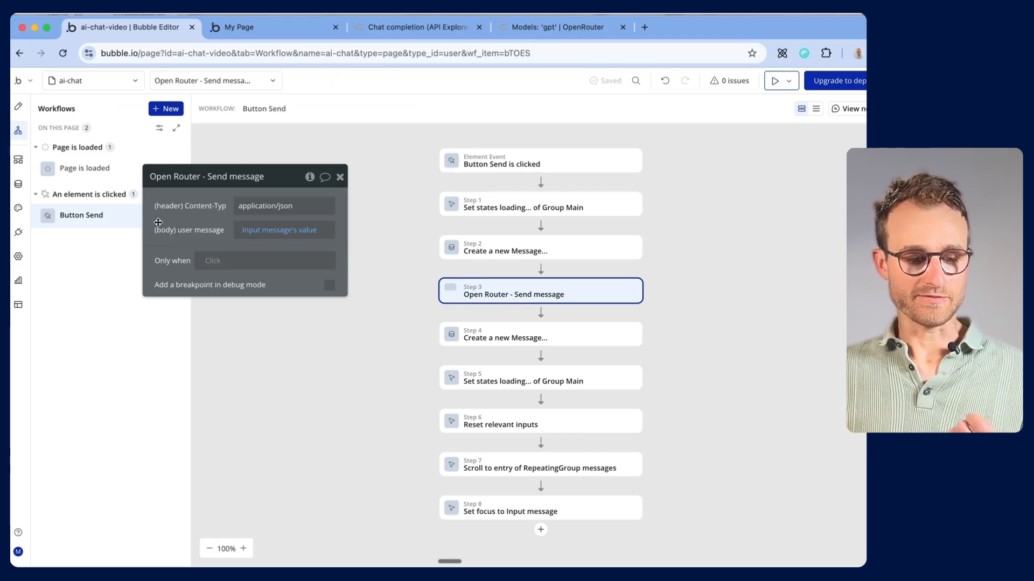
Step: Examine the user role, the <user message> content value and the quotation marks around values in the Send message call's JSON body
{"action": "left_click", "coordinate": [21, 233]}
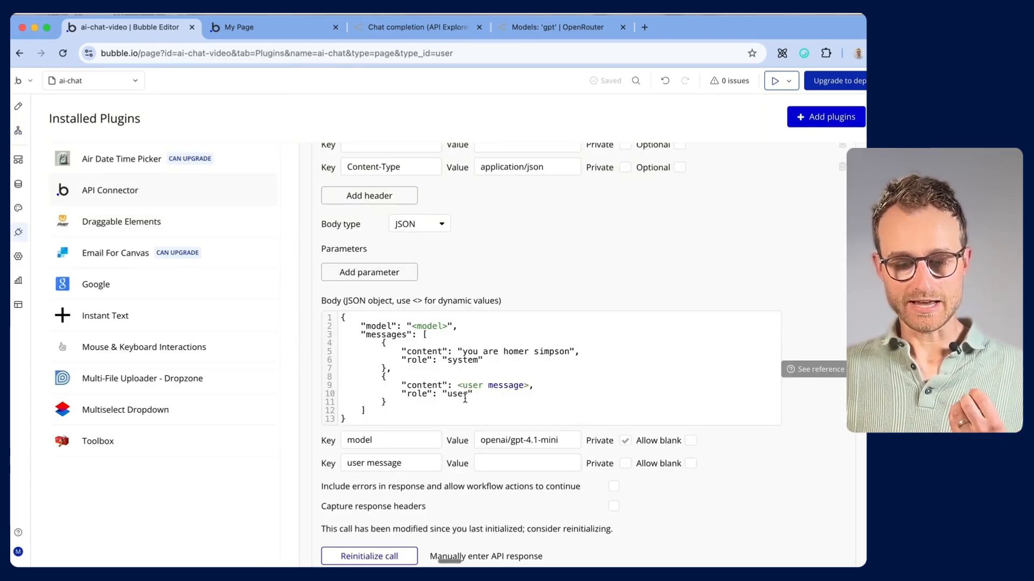
{"action": "scroll", "coordinate": [465, 398], "scroll_direction": "up", "scroll_amount": 5}
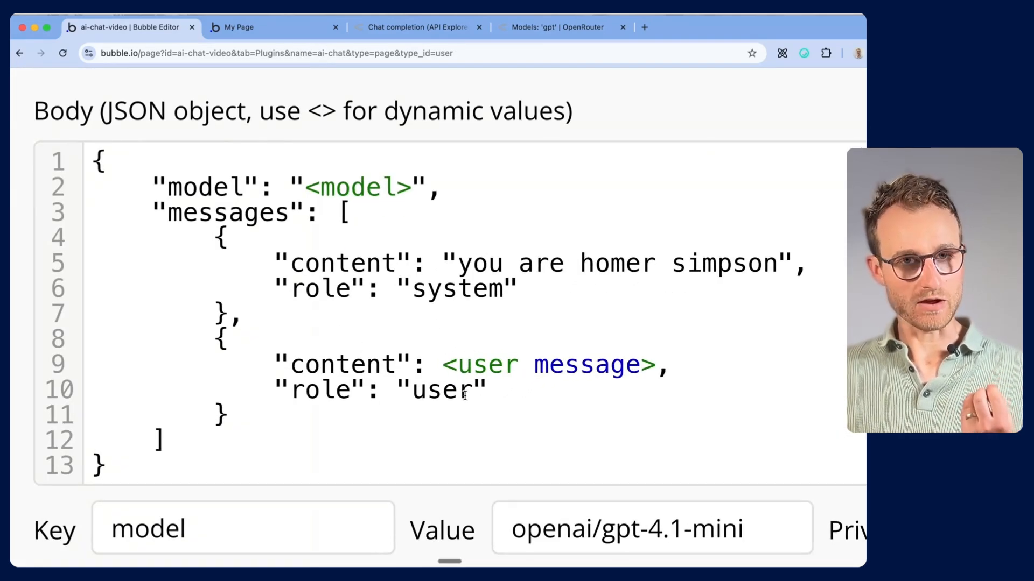
{"action": "double_click", "coordinate": [321, 390]}
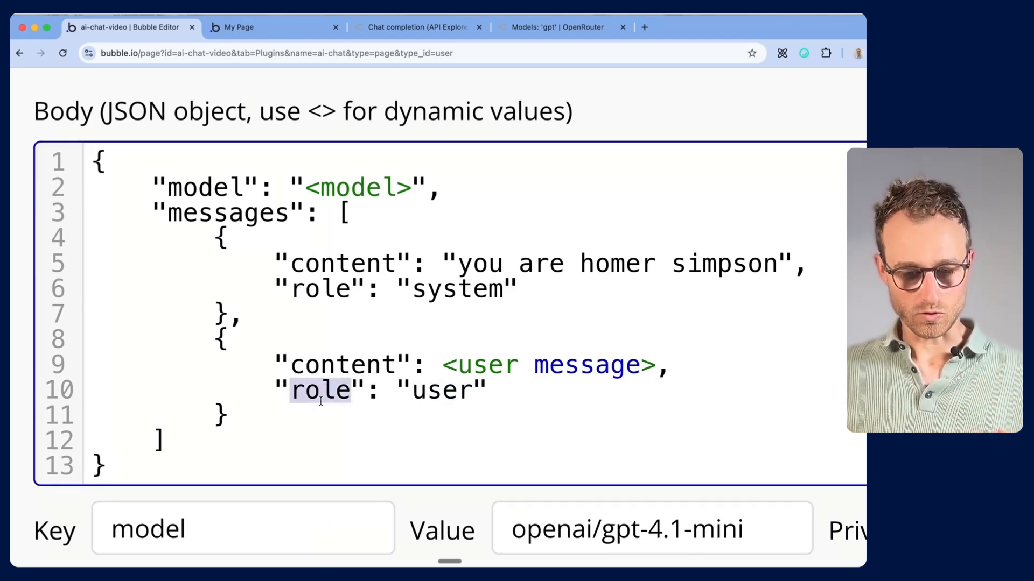
{"action": "double_click", "coordinate": [421, 399]}
{"action": "double_click", "coordinate": [357, 364]}
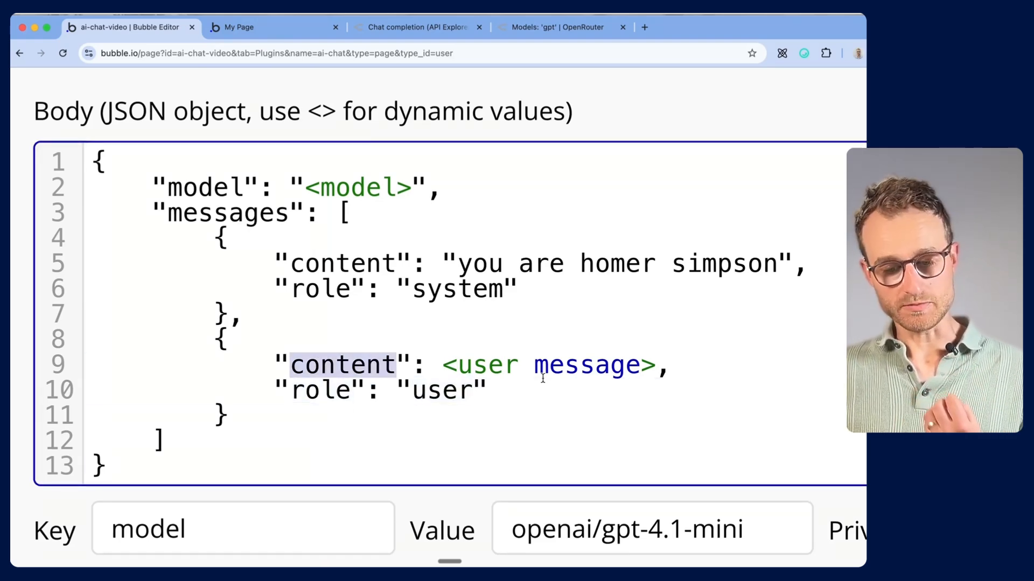
{"action": "left_click", "coordinate": [510, 390]}
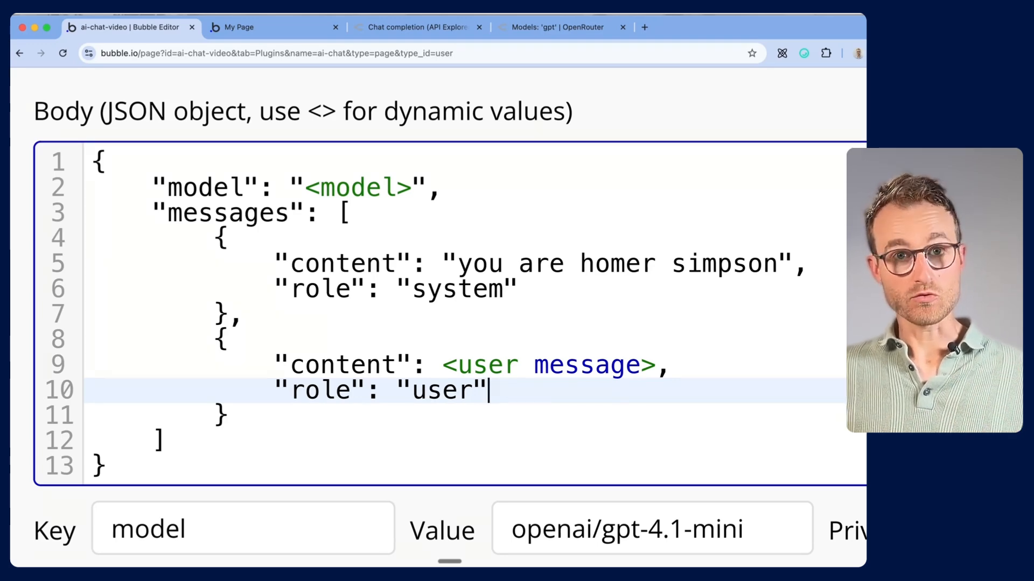
{"action": "key", "text": "shift+Left"}
{"action": "key", "text": "Left"}
{"action": "key", "text": "Left"}
{"action": "key", "text": "Left"}
{"action": "key", "text": "Left"}
{"action": "key", "text": "Left"}
{"action": "key", "text": "shift+Left"}
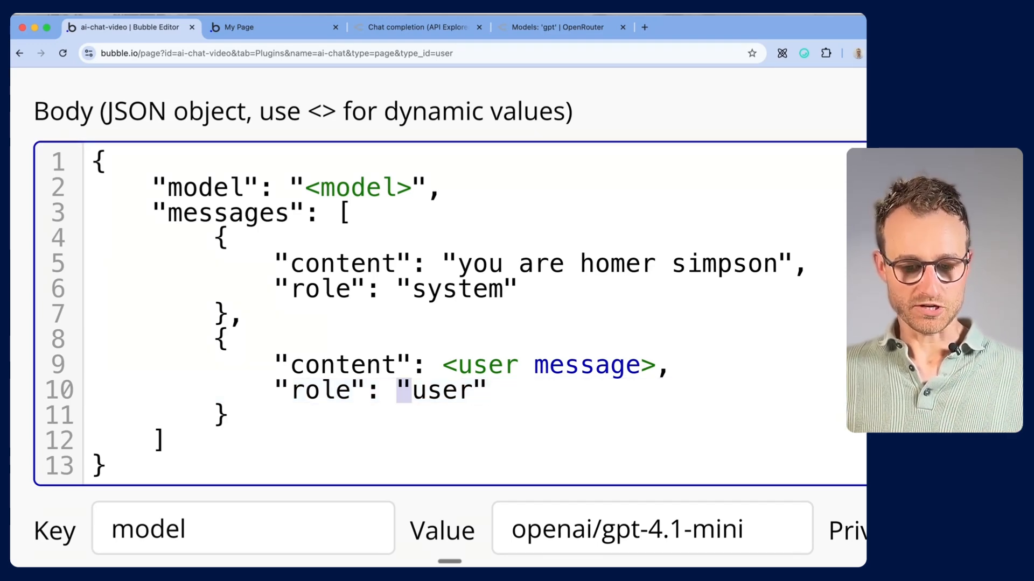
{"action": "left_click_drag", "start_coordinate": [442, 365], "coordinate": [655, 368]}
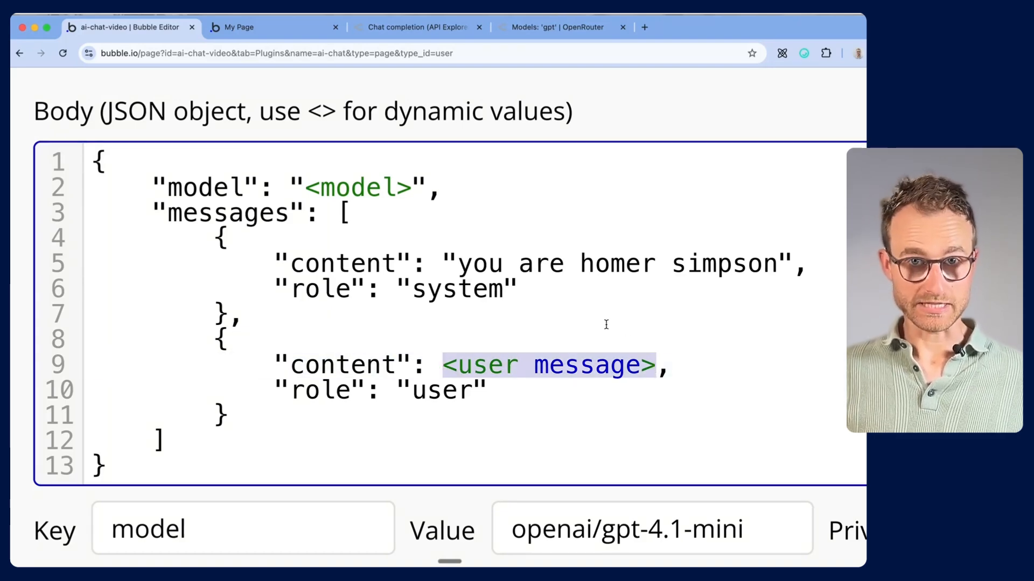
{"action": "scroll", "coordinate": [606, 324], "scroll_direction": "down", "scroll_amount": 5}
{"action": "left_click_drag", "start_coordinate": [606, 324], "coordinate": [574, 443]}
{"action": "left_click", "coordinate": [574, 444]}
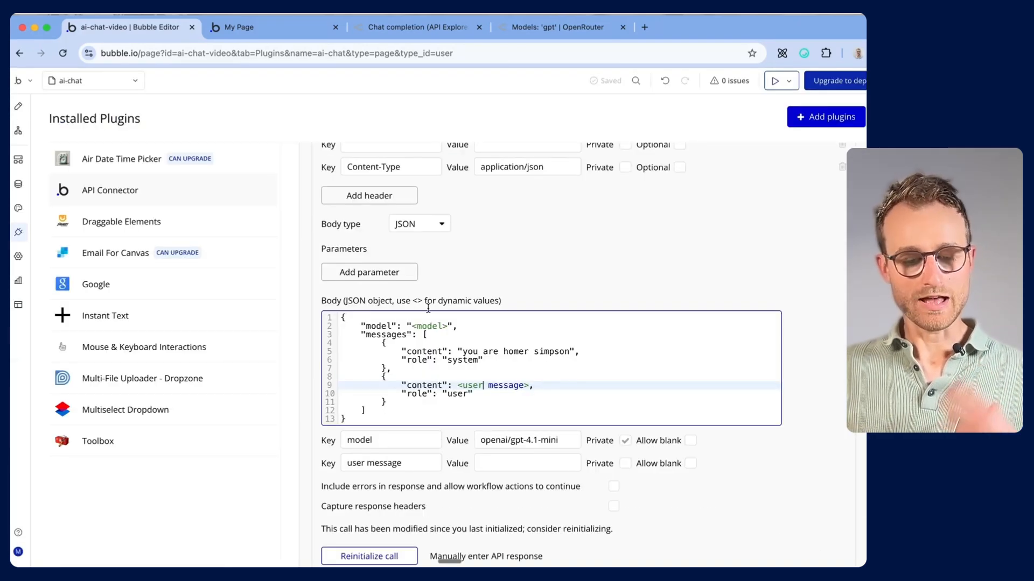
Step: Append the :formatted as JSON-safe operator to Input message's value in the Send message action's user message
{"action": "left_click", "coordinate": [17, 130]}
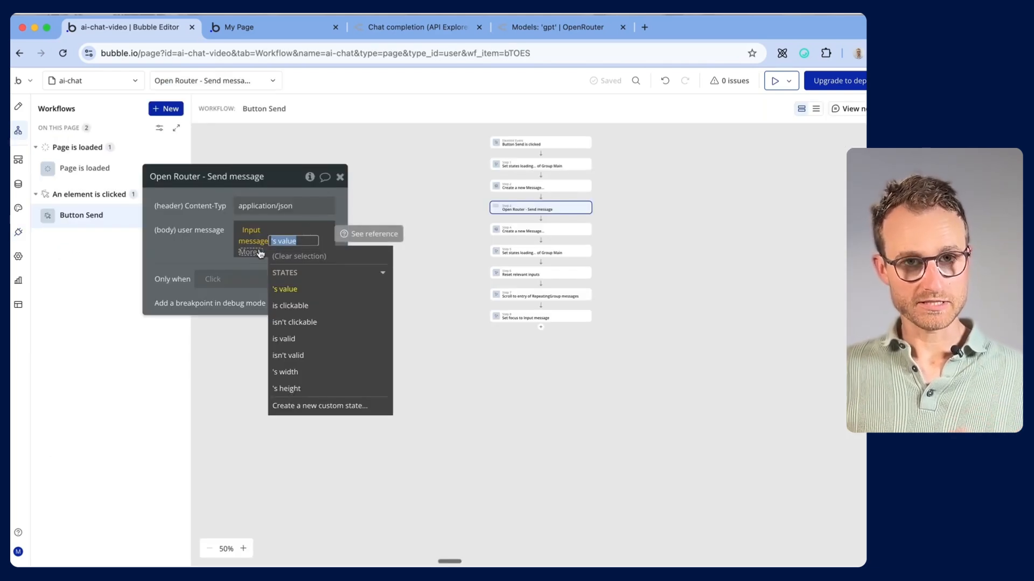
{"action": "left_click", "coordinate": [256, 253]}
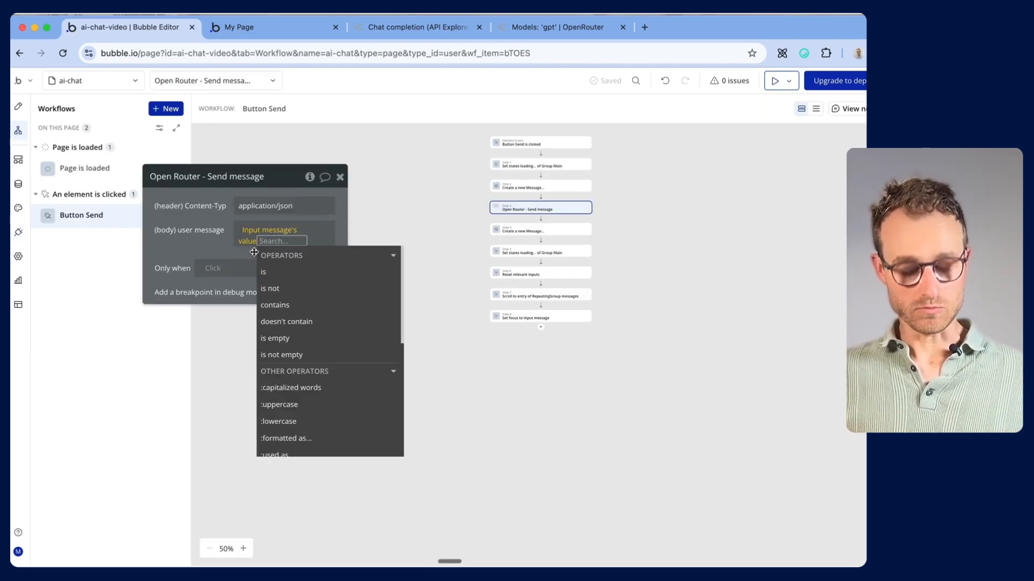
{"action": "type", "text": "js"}
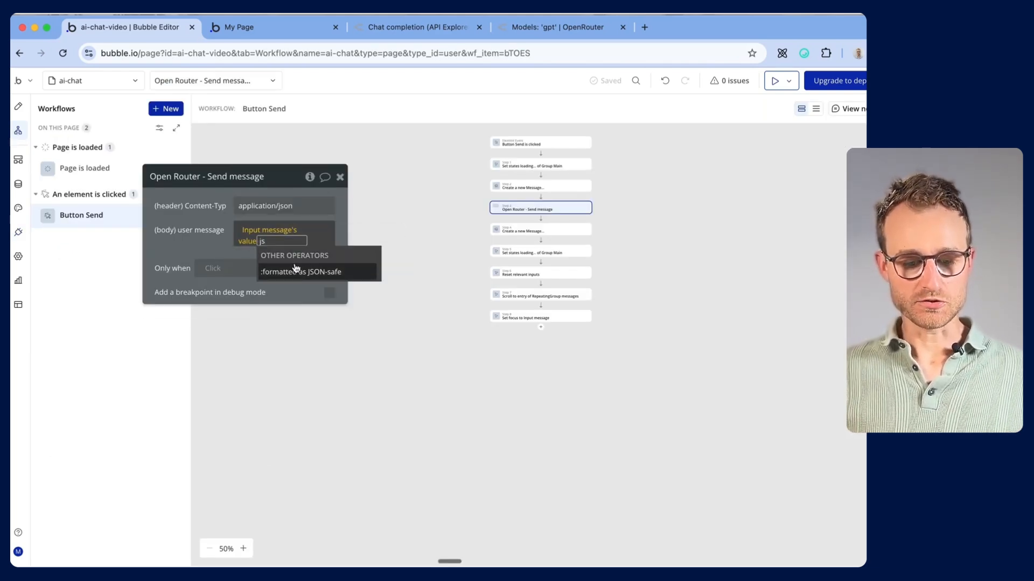
{"action": "left_click", "coordinate": [336, 275]}
{"action": "left_click", "coordinate": [199, 305]}
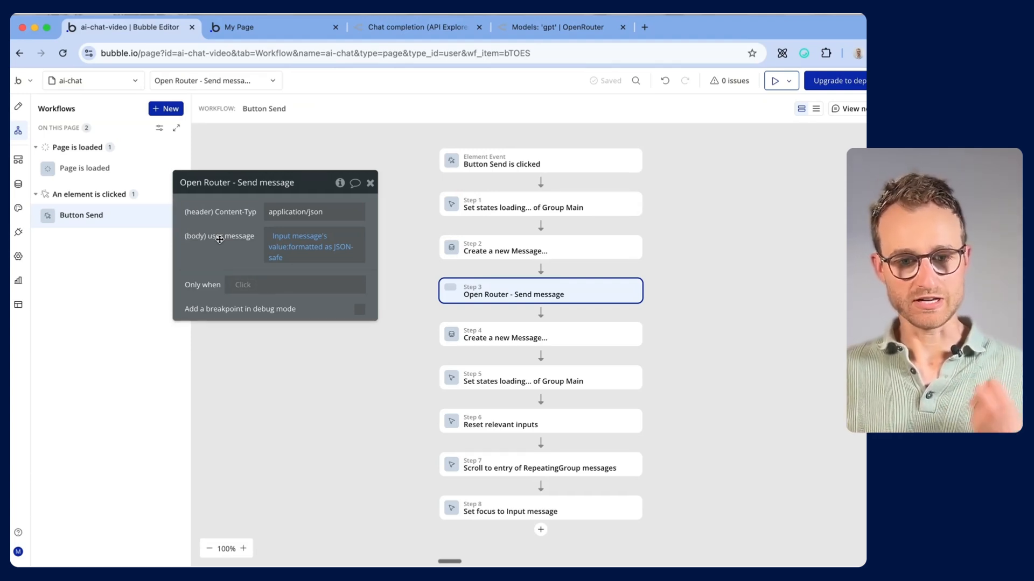
Step: Ask ChatGPT for "some examples of characters that need to be escaped in json" and how they are escaped, and examine the quotation mark example
{"action": "key", "text": "super+space"}
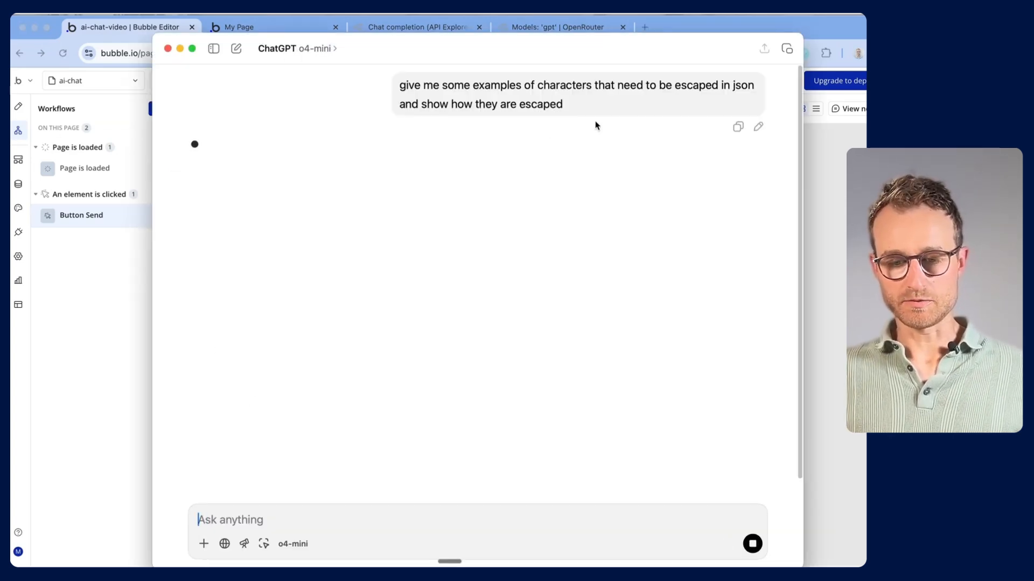
{"action": "left_click_drag", "start_coordinate": [596, 98], "coordinate": [409, 85]}
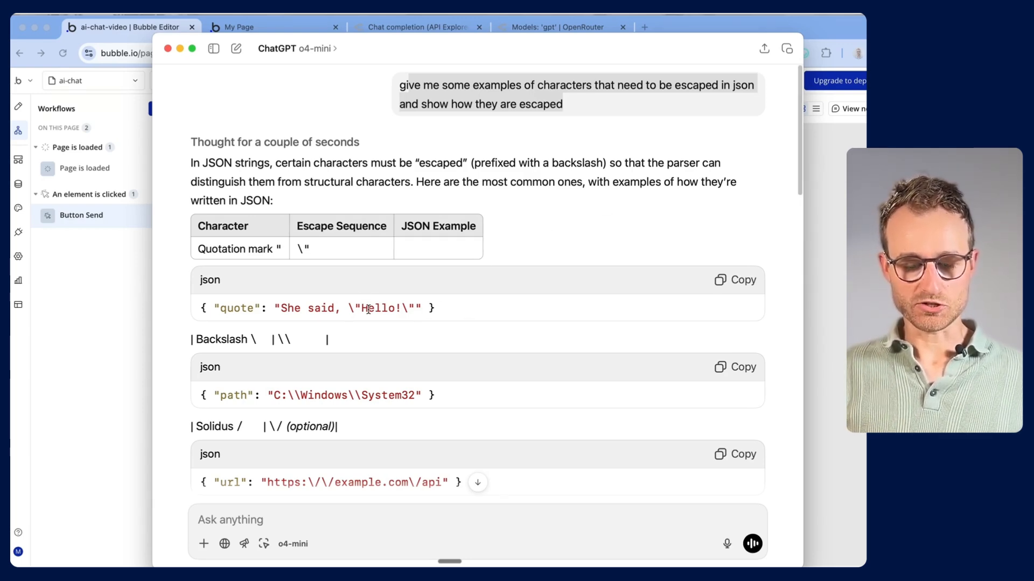
{"action": "left_click_drag", "start_coordinate": [354, 308], "coordinate": [404, 309]}
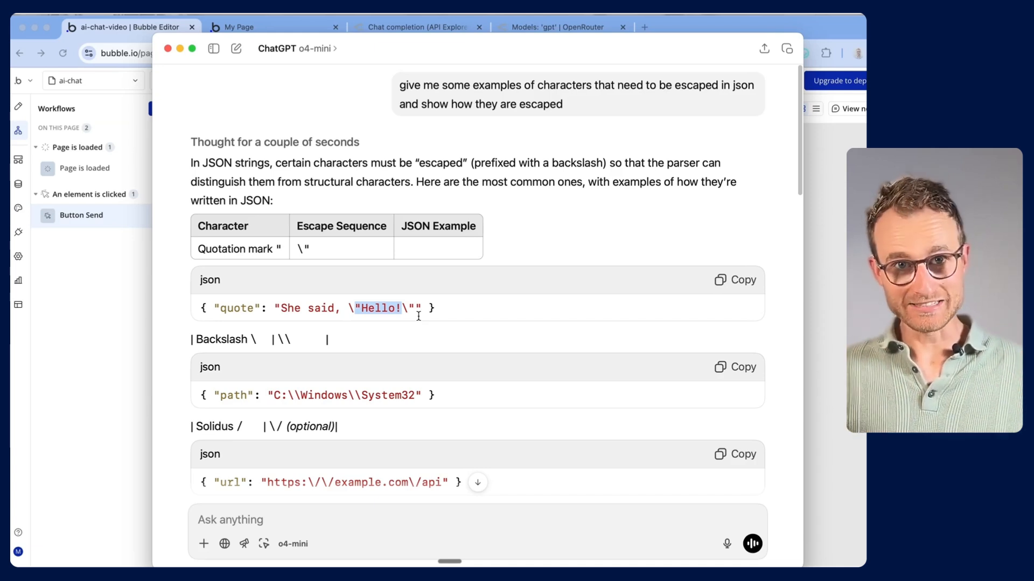
{"action": "left_click", "coordinate": [357, 313]}
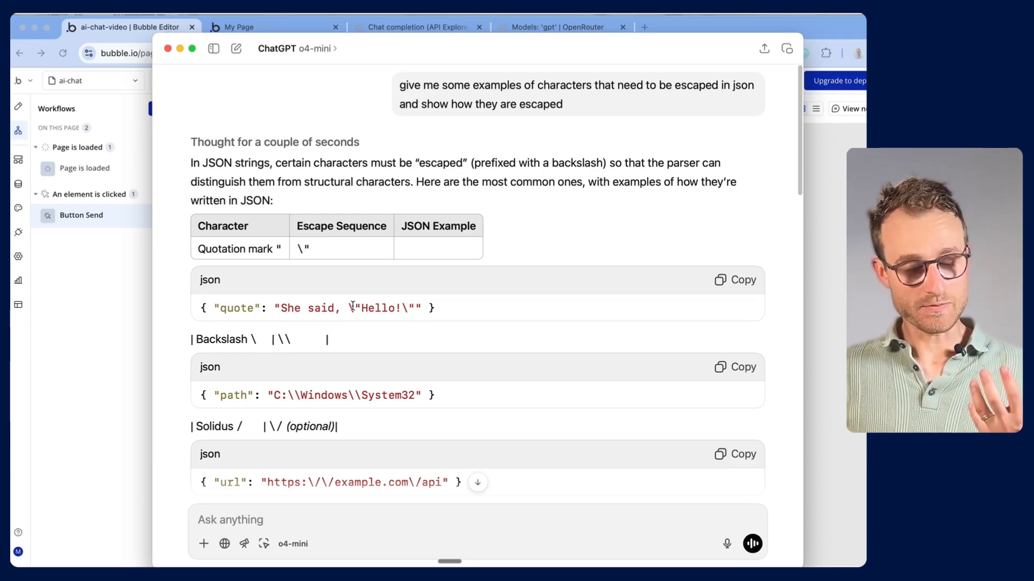
{"action": "left_click_drag", "start_coordinate": [352, 306], "coordinate": [347, 307]}
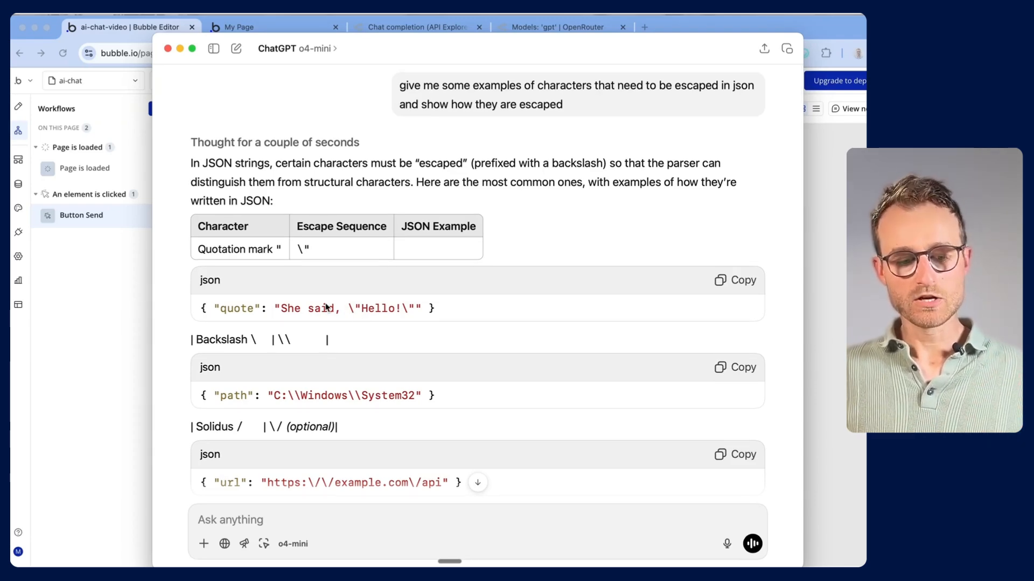
Step: Switch to the chat preview page and send the test message "What's your wife's name"
{"action": "left_click", "coordinate": [255, 30]}
{"action": "left_click", "coordinate": [364, 89]}
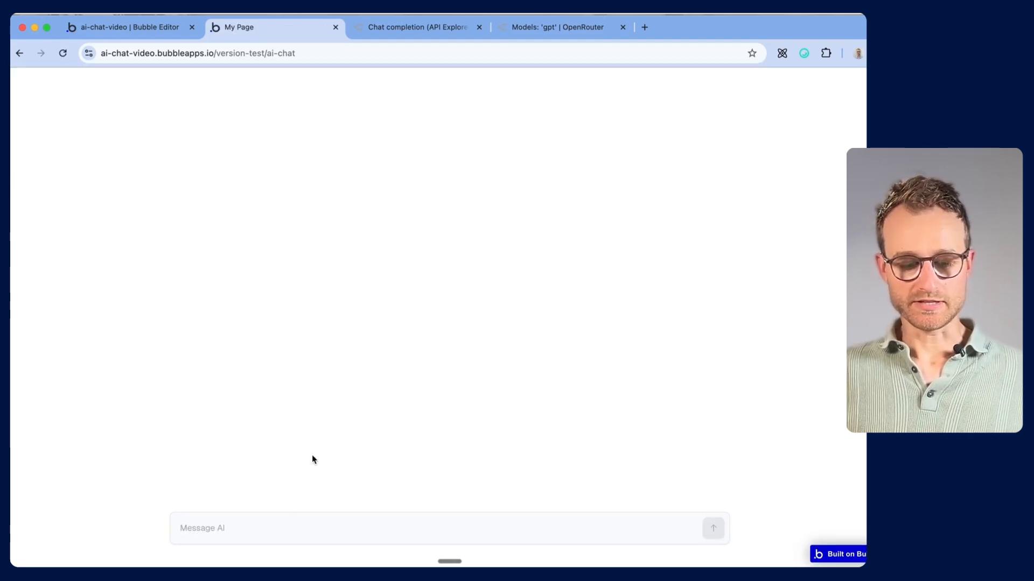
{"action": "left_click", "coordinate": [280, 527]}
{"action": "type", "text": "What's y"}
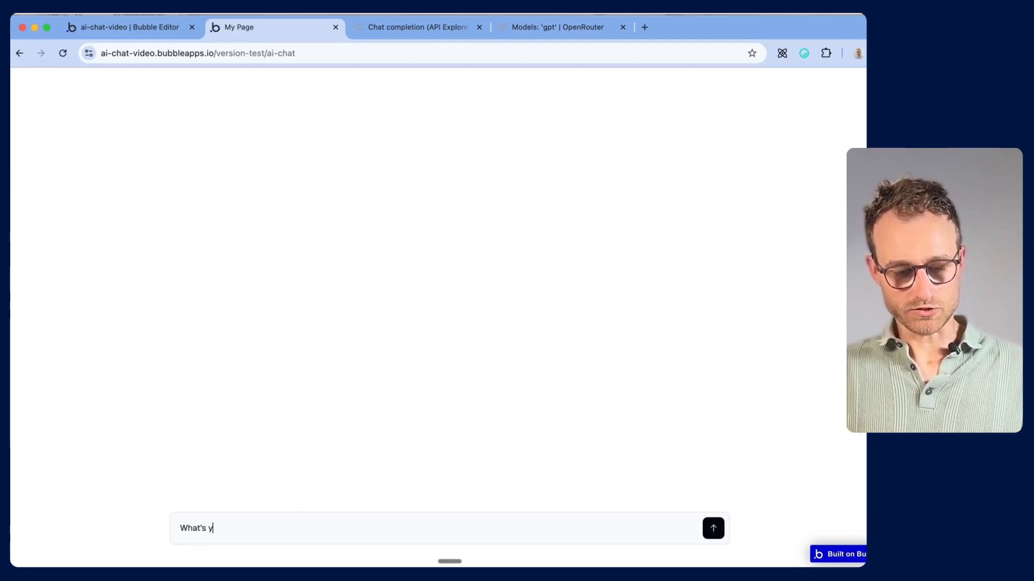
{"action": "type", "text": "our wife's name"}
{"action": "key", "text": "Return"}
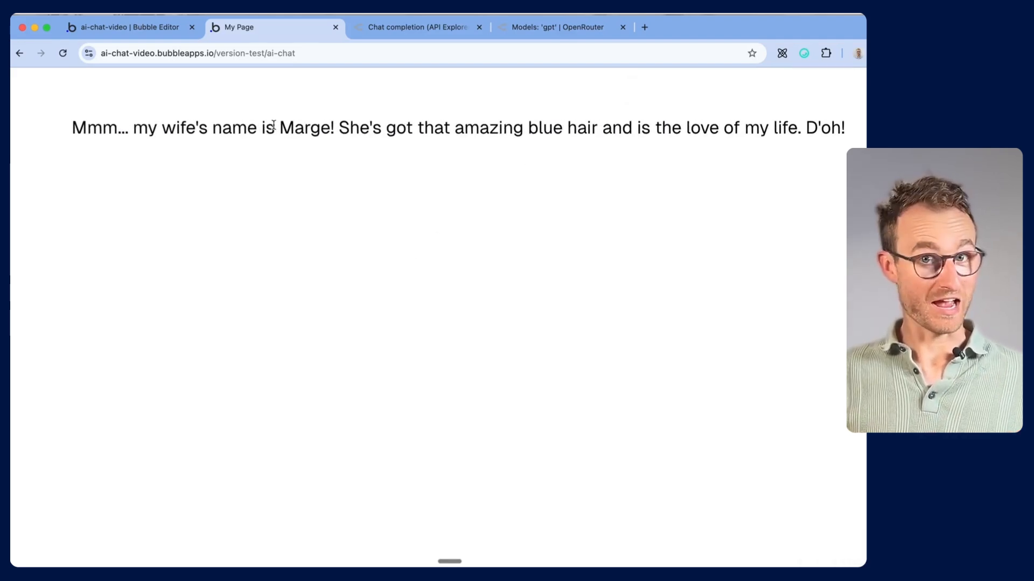
Step: Examine the newest assistant and user entries under All Messages in the editor's app data
{"action": "left_click", "coordinate": [120, 29]}
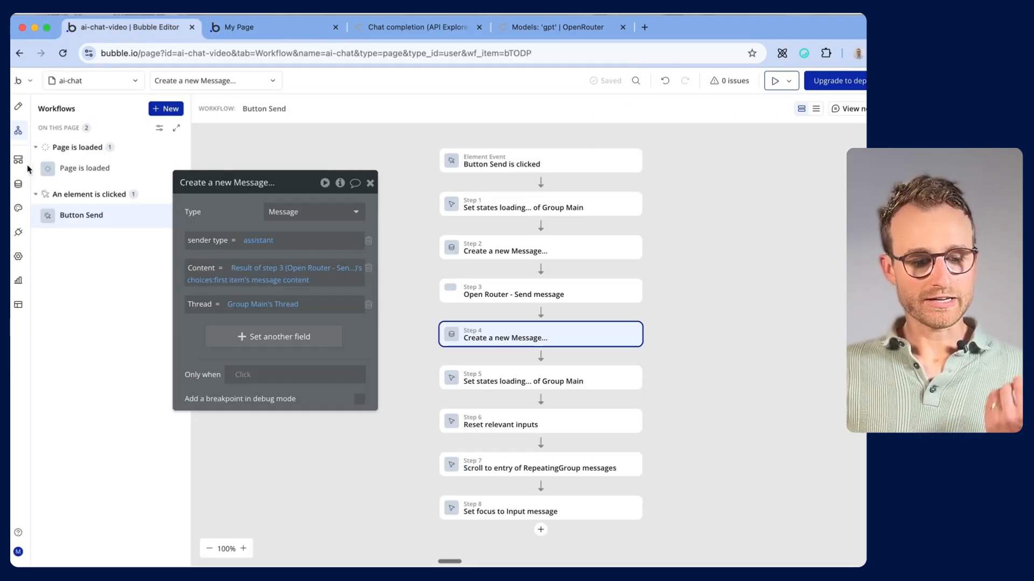
{"action": "left_click", "coordinate": [20, 183]}
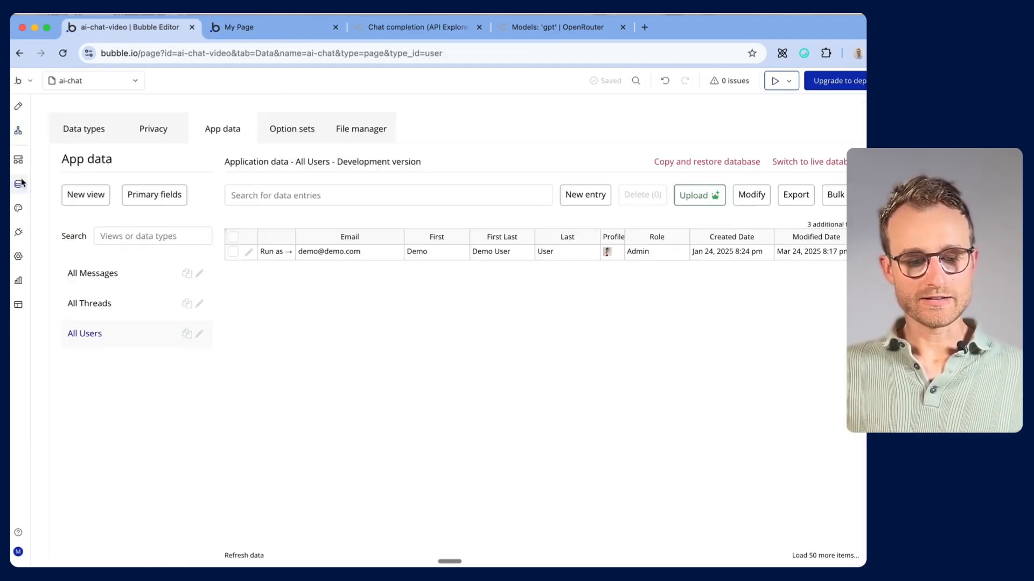
{"action": "left_click", "coordinate": [136, 278]}
{"action": "left_click_drag", "start_coordinate": [331, 269], "coordinate": [491, 280]}
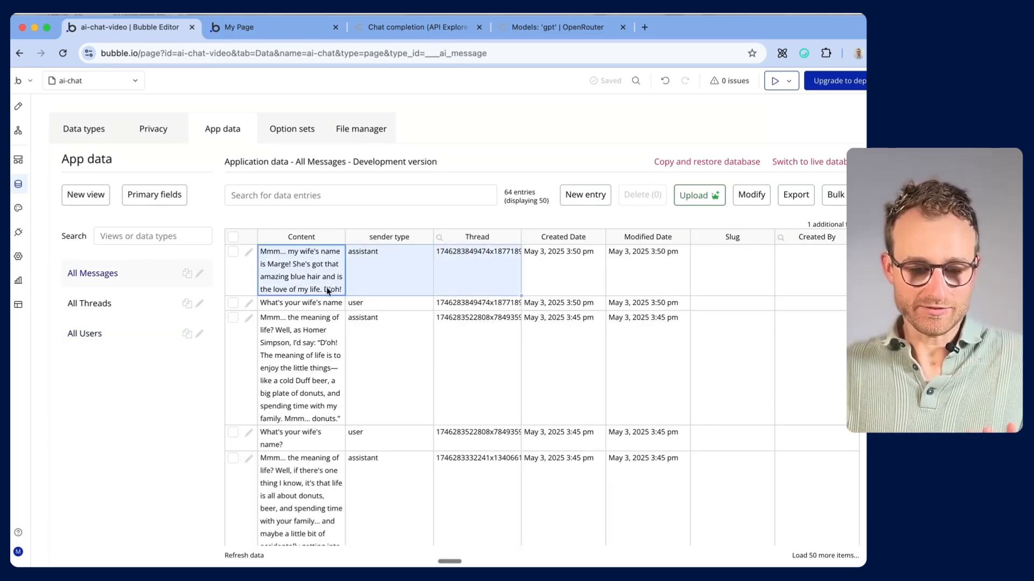
{"action": "left_click_drag", "start_coordinate": [324, 305], "coordinate": [365, 305]}
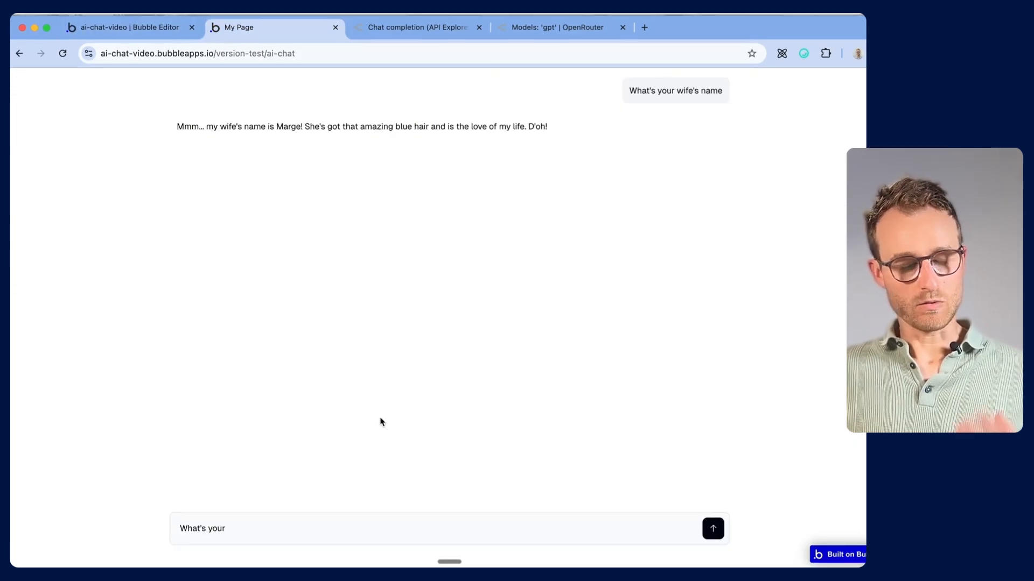
Step: Reload the chat page and send the message "I want you to remember the word banana"
{"action": "key", "text": "super+r"}
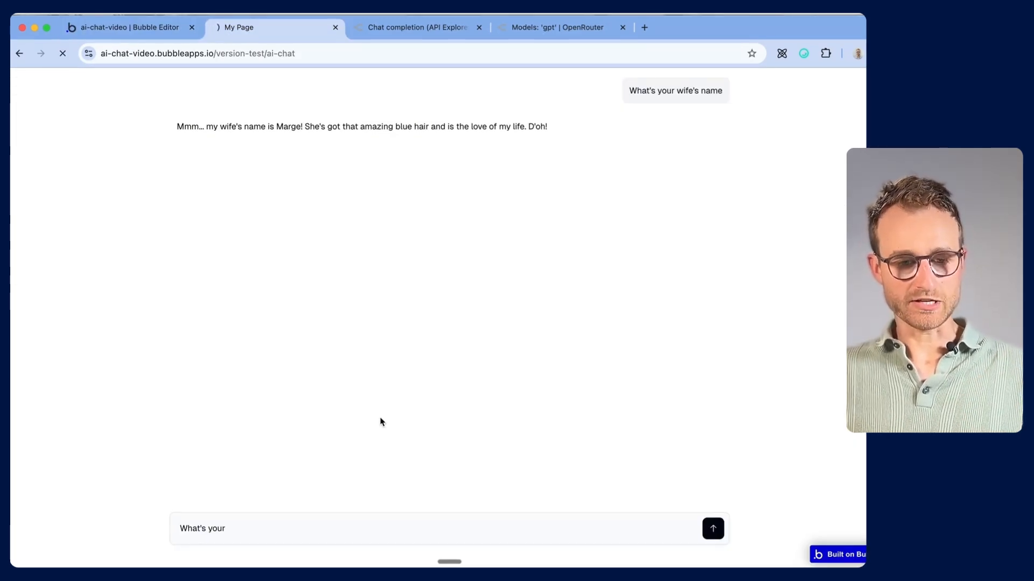
{"action": "left_click", "coordinate": [326, 525]}
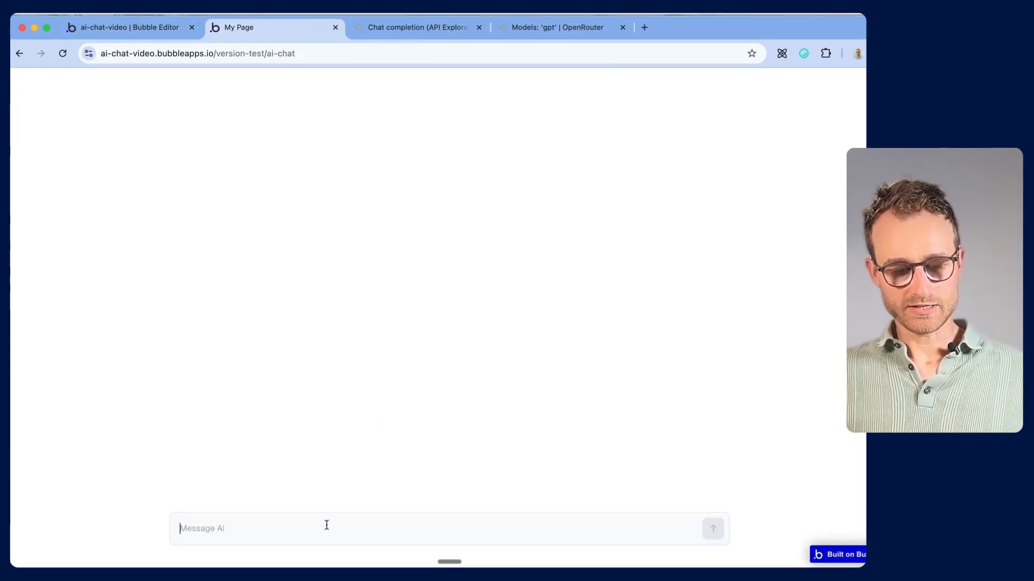
{"action": "type", "text": "I want you to"}
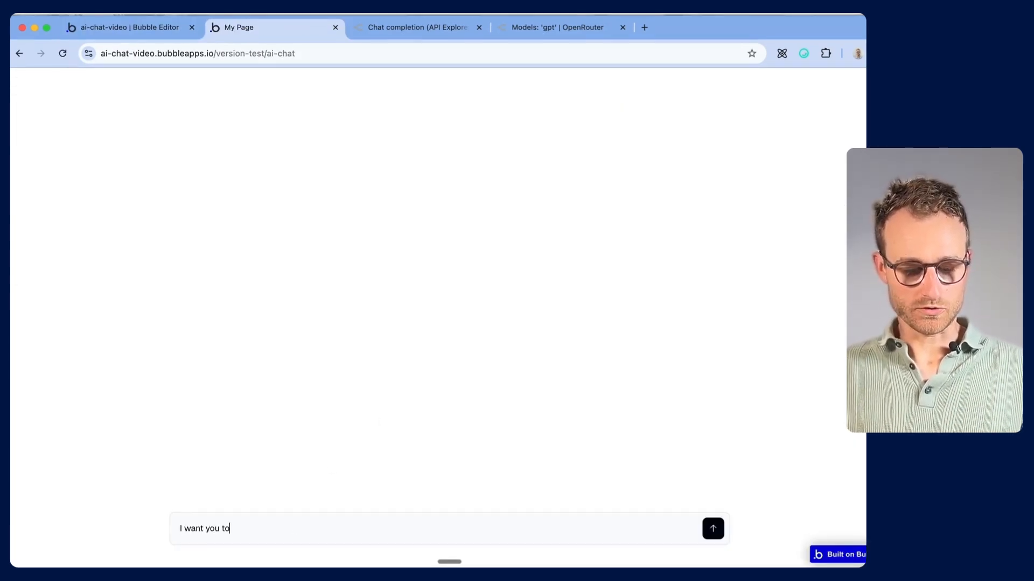
{"action": "type", "text": " remember the wo"}
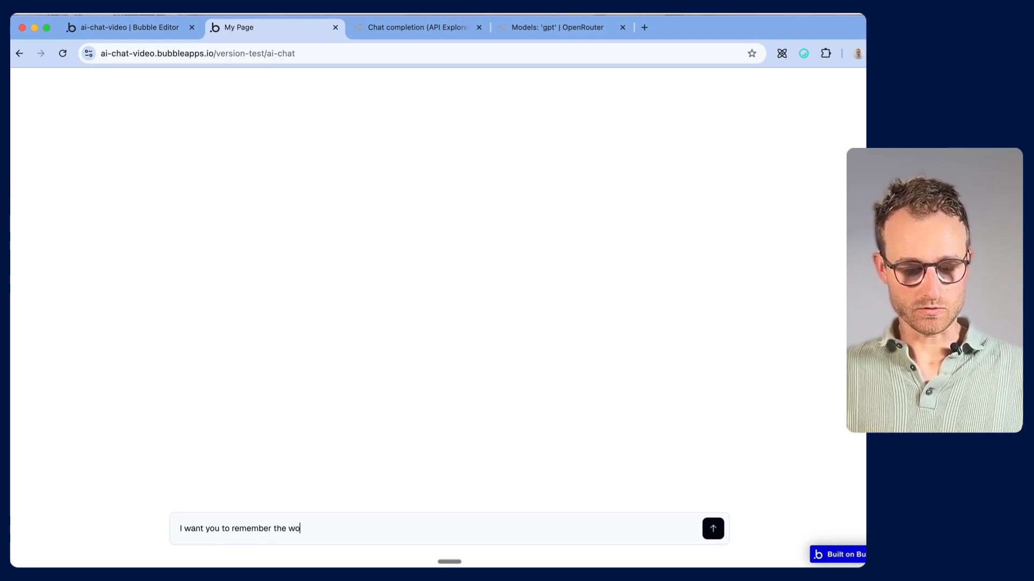
{"action": "type", "text": "rd banana"}
{"action": "key", "text": "Return"}
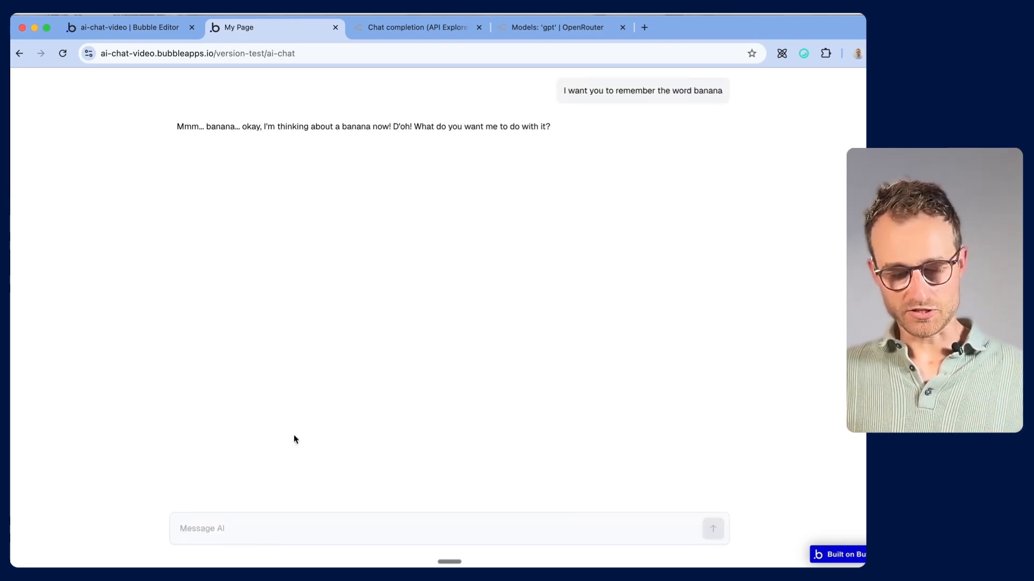
Step: Send the unrelated follow-up message "What's your dogs name" in the same chat
{"action": "left_click", "coordinate": [326, 524]}
{"action": "type", "text": "What's y"}
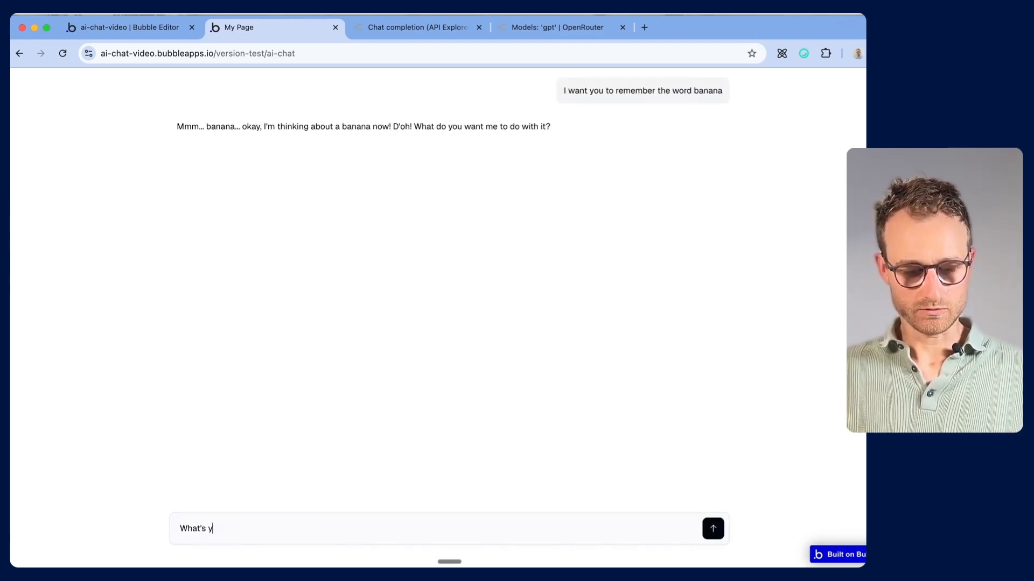
{"action": "type", "text": "our dogs name"}
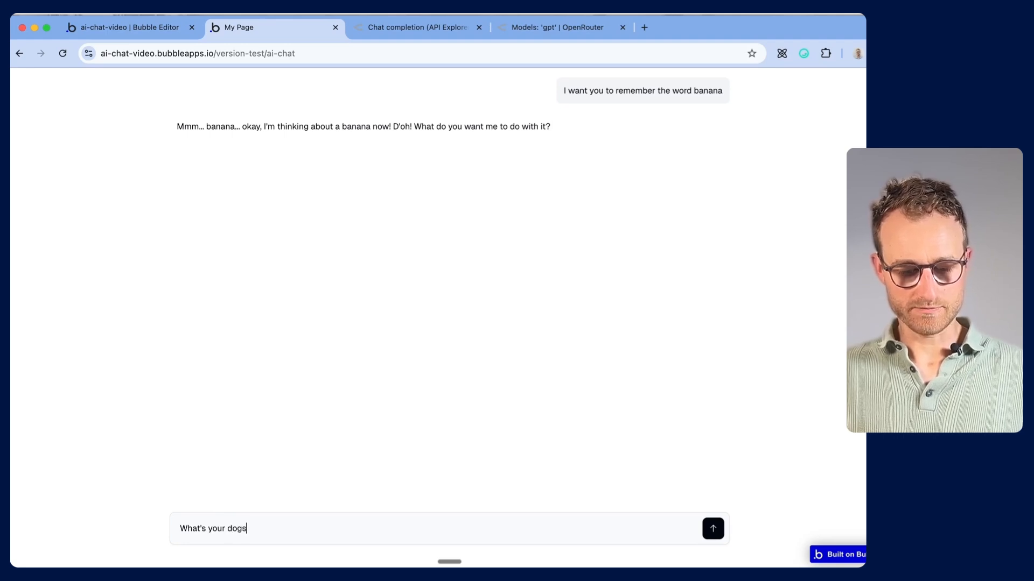
{"action": "key", "text": "Return"}
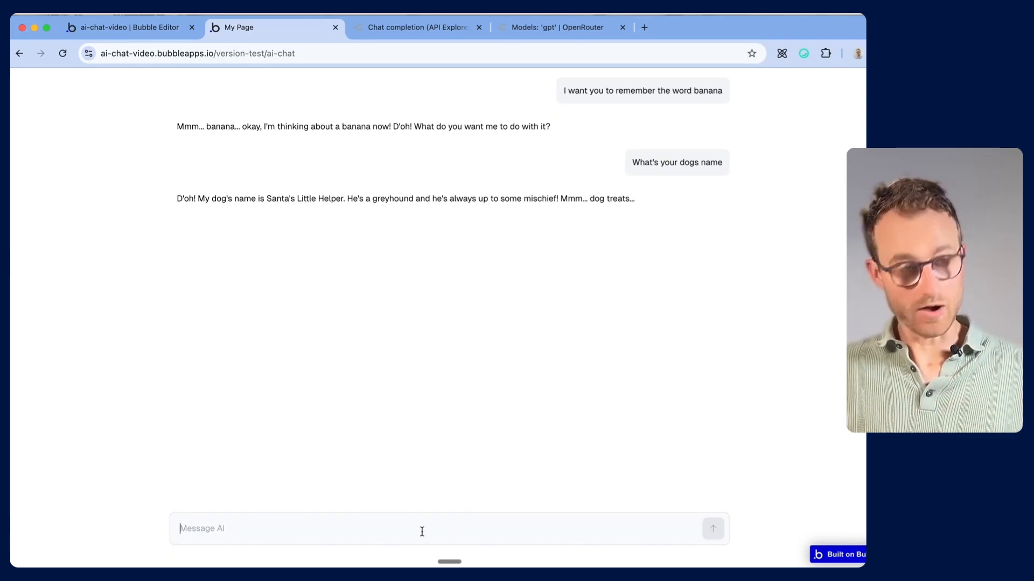
Step: Ask the chat "What was the word that I asked you to remember?" and highlight the reply to that question
{"action": "type", "text": "What was th"}
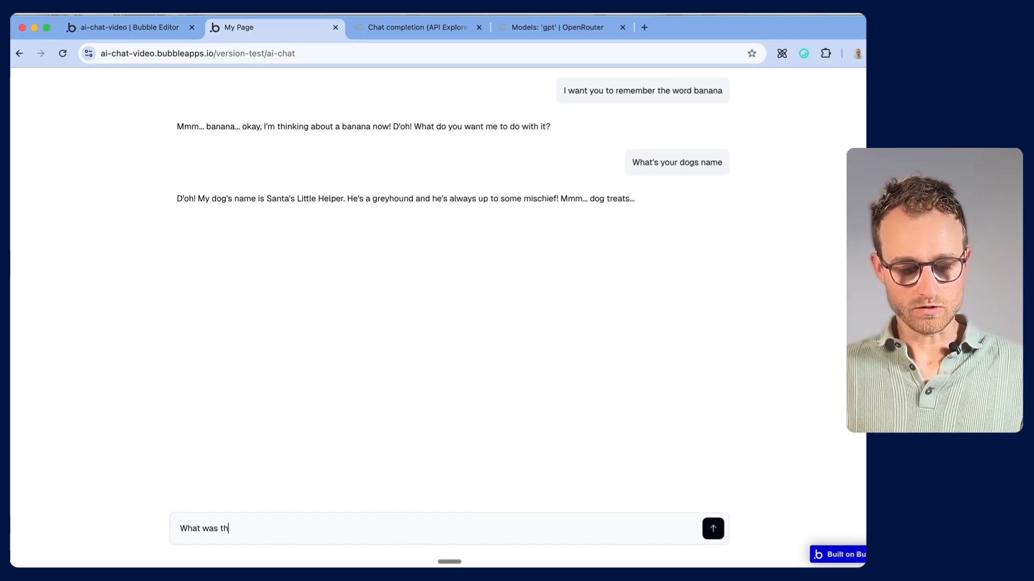
{"action": "type", "text": "e word that I asked you to"}
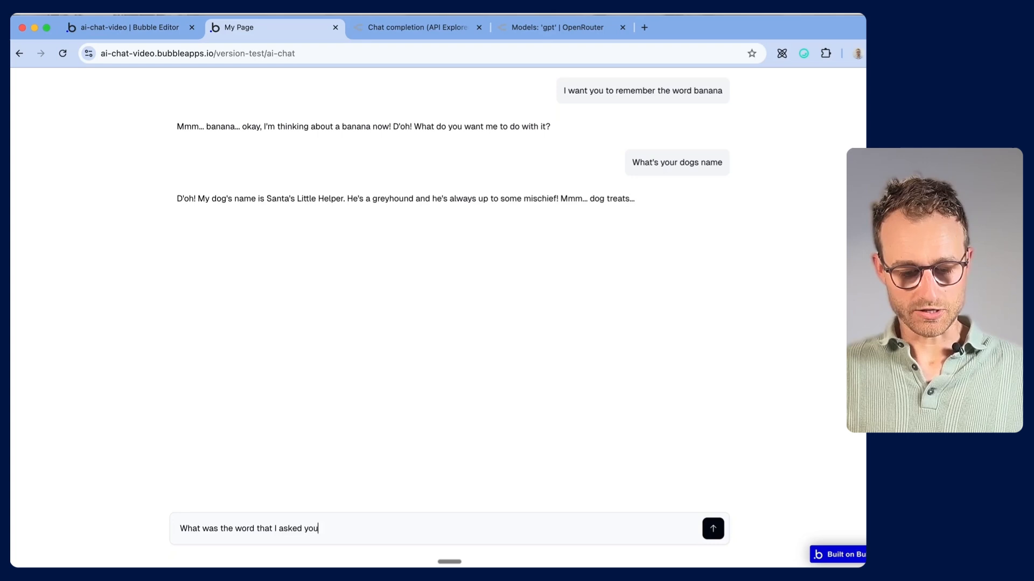
{"action": "type", "text": " remm"}
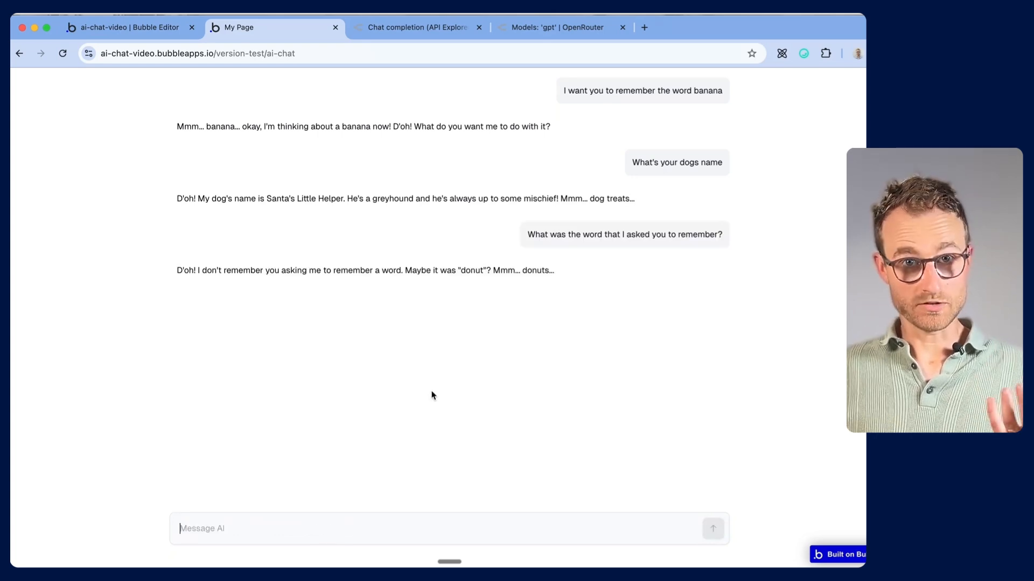
{"action": "left_click_drag", "start_coordinate": [747, 272], "coordinate": [65, 266]}
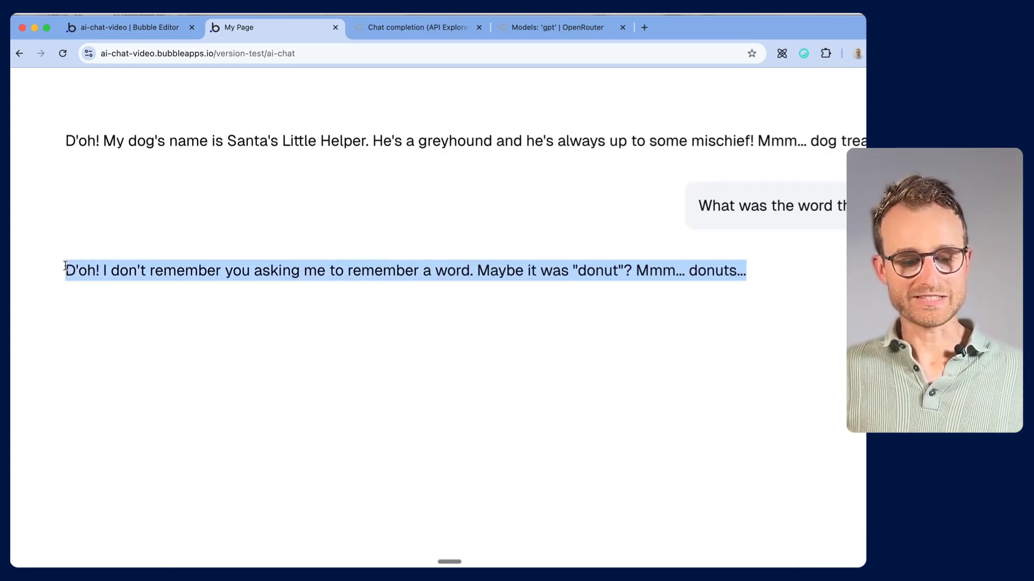